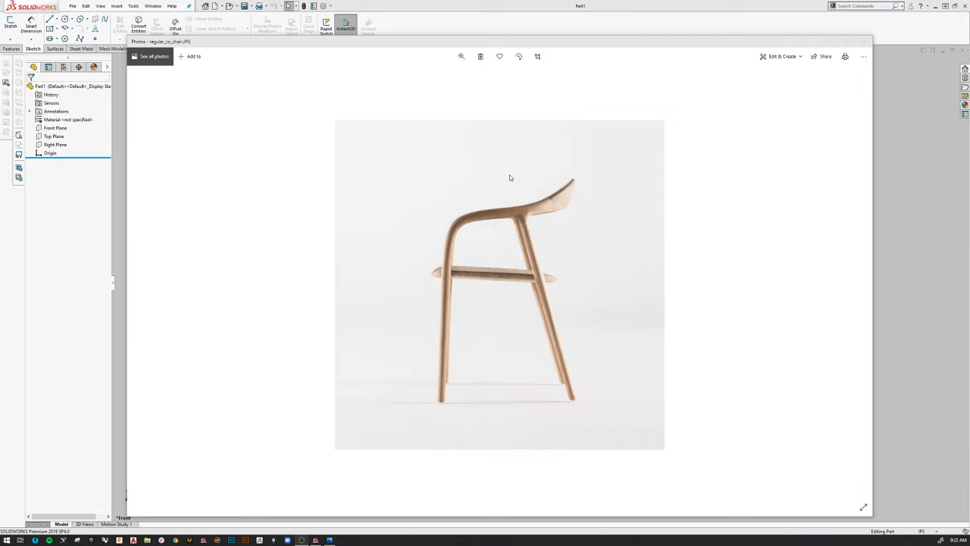
- View the angled chair reference photo, then return to the empty SOLIDWORKS part
click(861, 288)
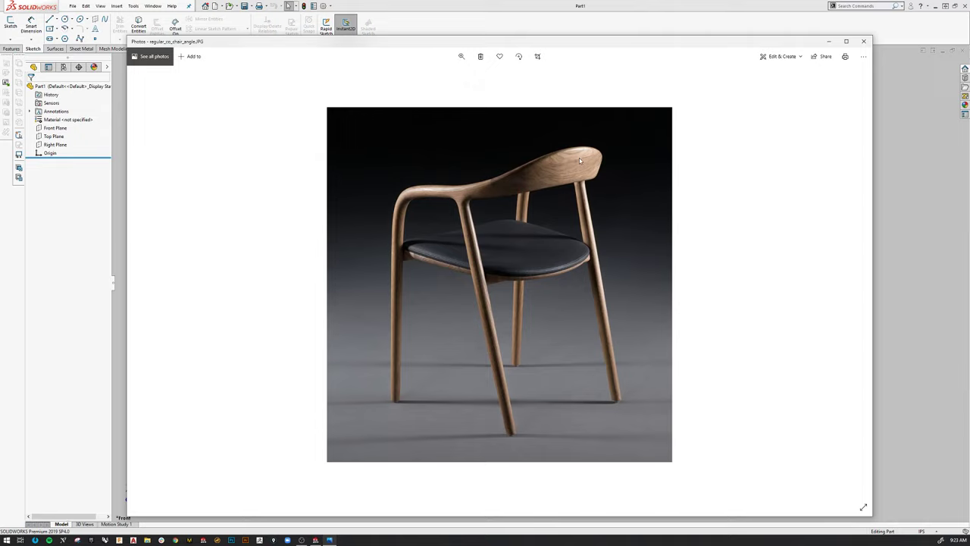
click(830, 43)
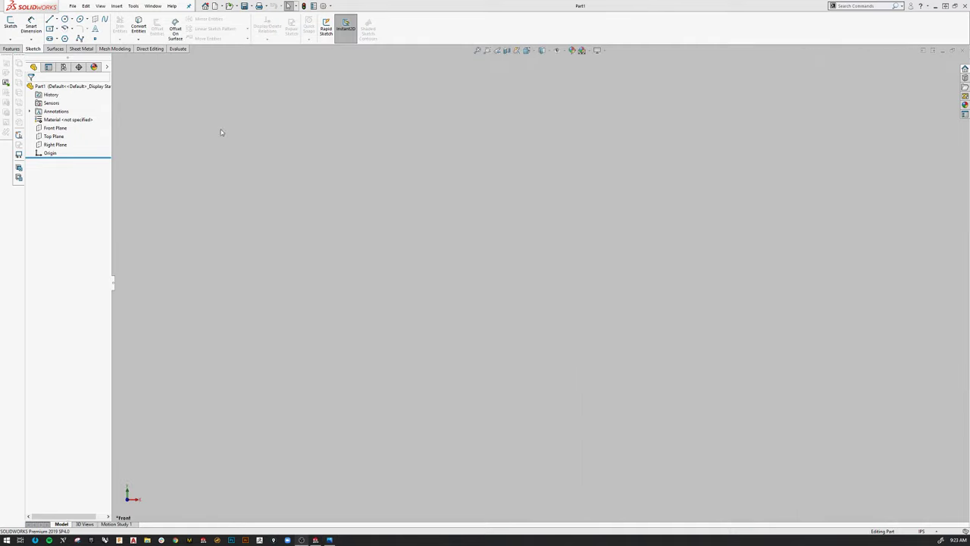
- Start a sketch on the Top Plane and draw a vertical centerline 13 in long upward from the origin
click(56, 138)
click(62, 124)
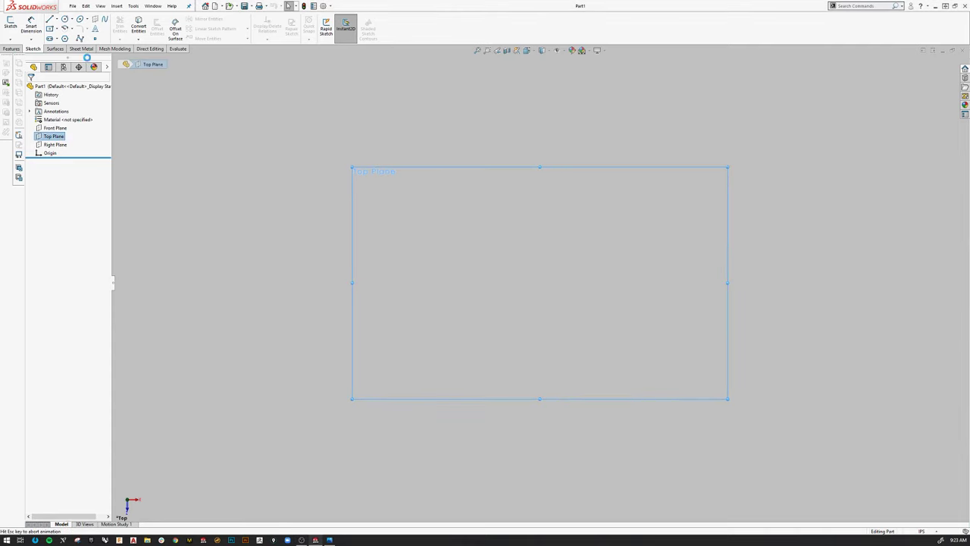
click(50, 19)
click(61, 22)
click(67, 38)
mouse_move(540, 282)
mouse_down()
mouse_move(548, 197)
mouse_move(539, 162)
mouse_up()
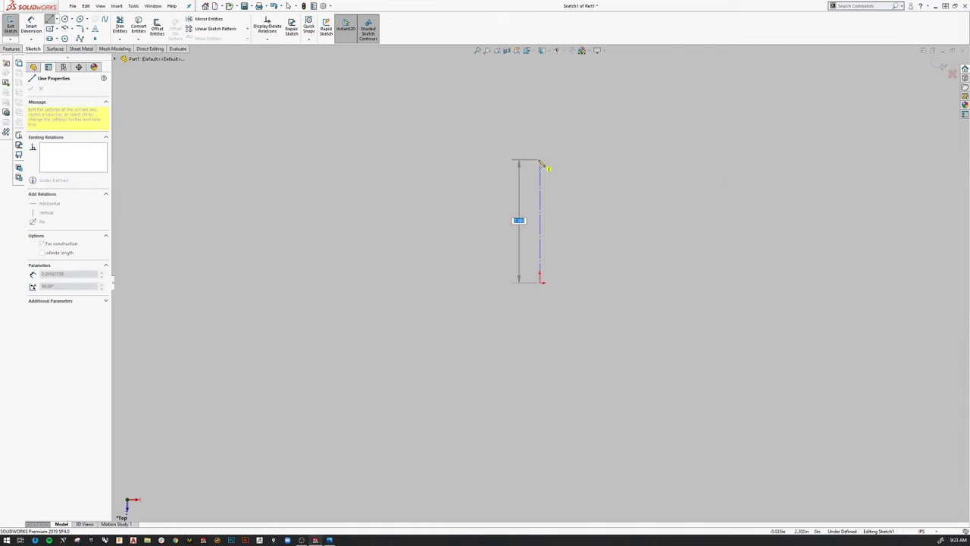
text(13)
key(Return)
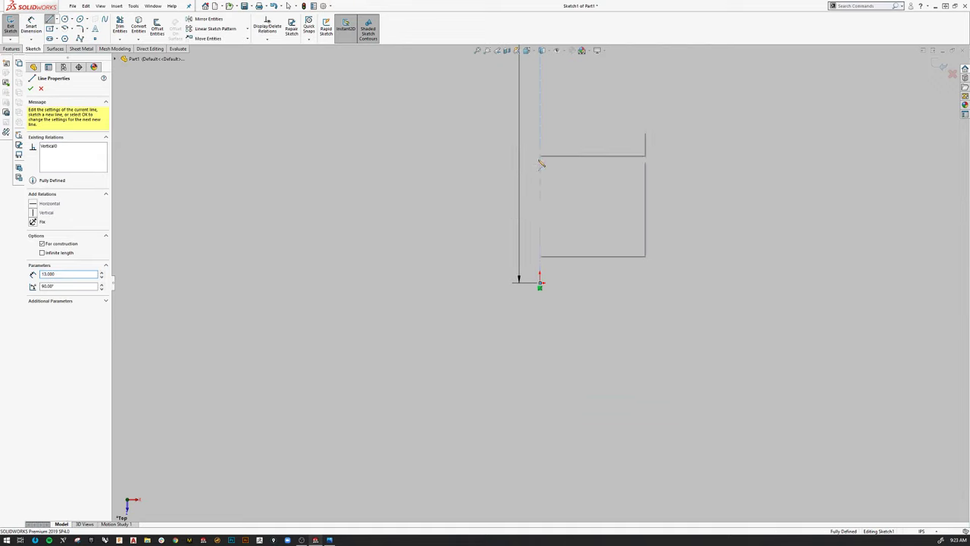
key(Escape)
- Sketch a two-point spline from the centerline's upper end to a point level with the origin, about 6.9 in to its right
scroll(501, 344, up, 9)
scroll(593, 229, down, 2)
scroll(531, 156, down, 1)
click(104, 19)
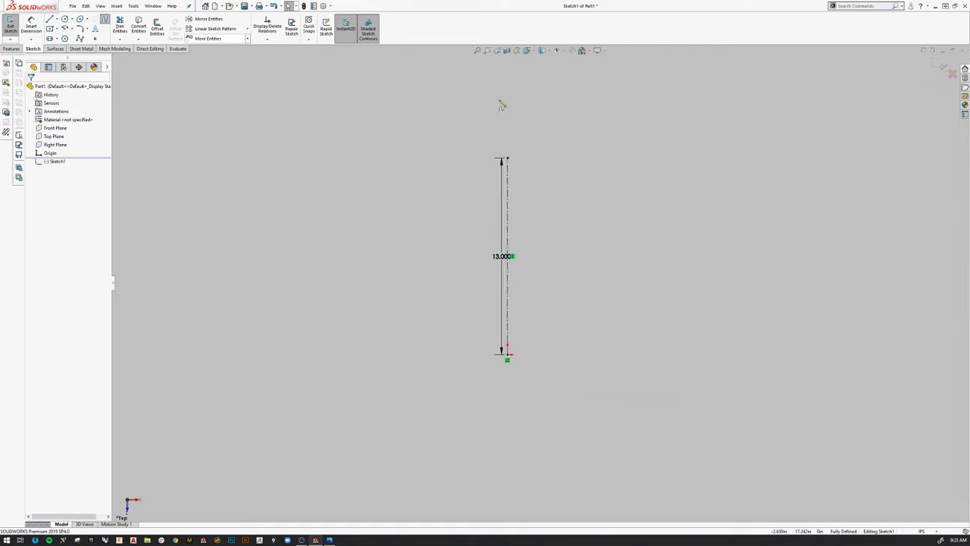
click(508, 160)
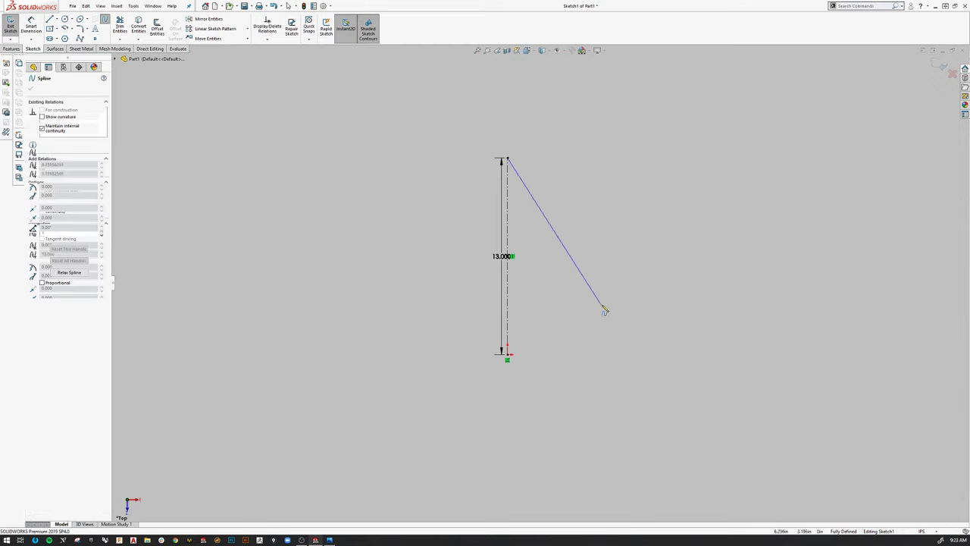
click(610, 353)
right_click(614, 355)
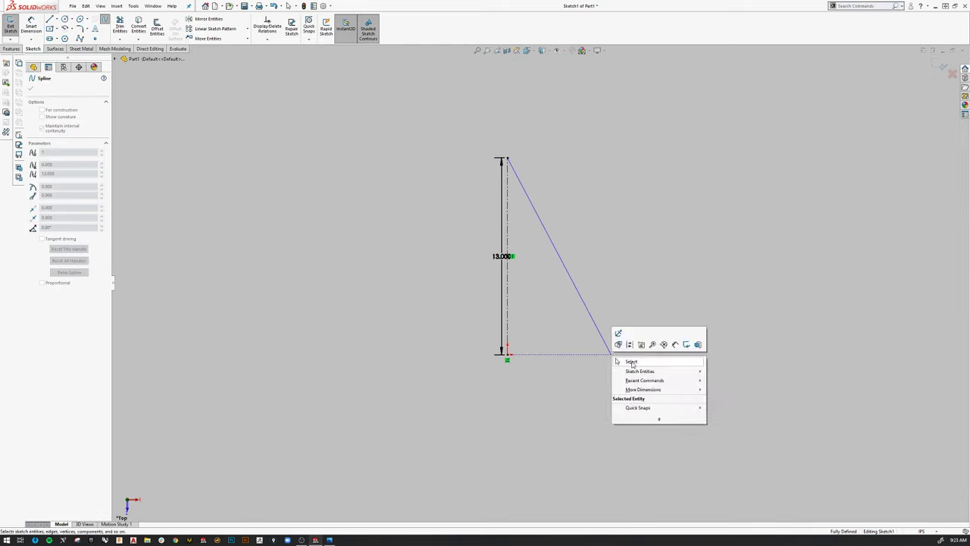
click(627, 361)
key(Escape)
- Bow the spline outward with its upper tangent handle and make that handle horizontal
click(553, 240)
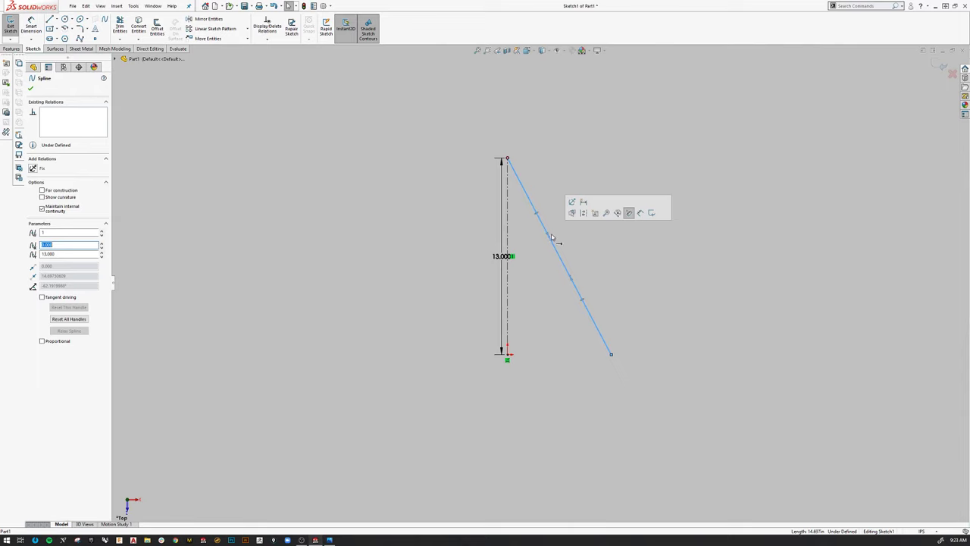
drag(549, 240, 579, 163)
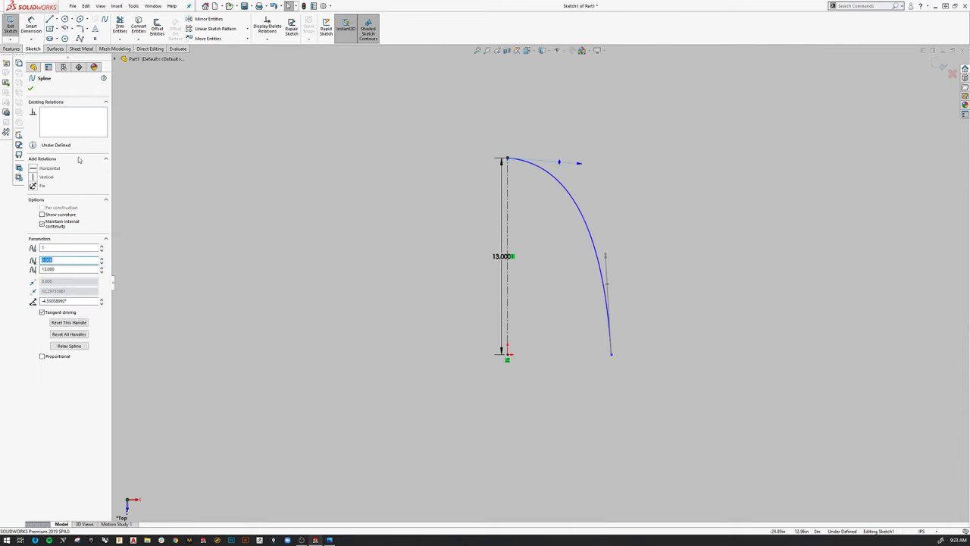
click(47, 168)
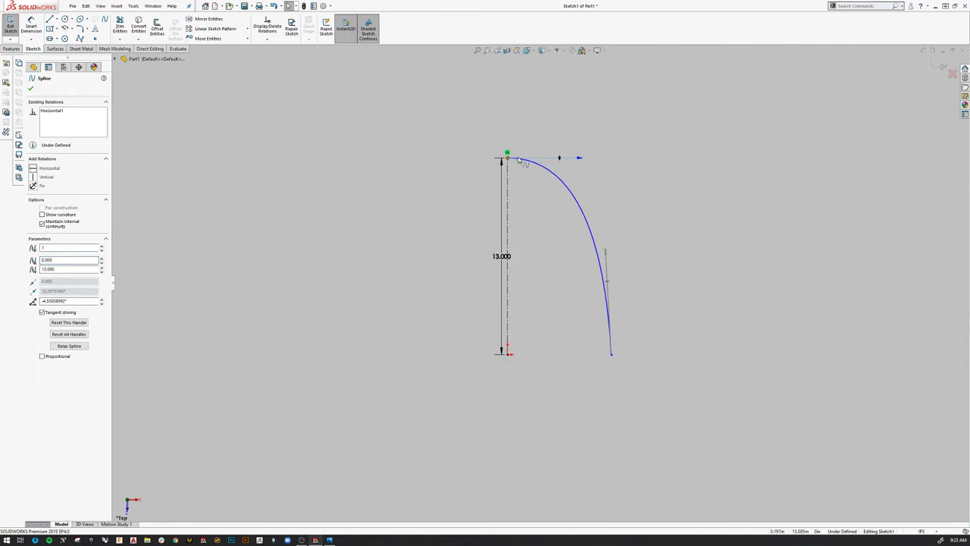
- Dimension the horizontal distance from the origin to the spline's lower endpoint as 10 in
right_click(574, 390)
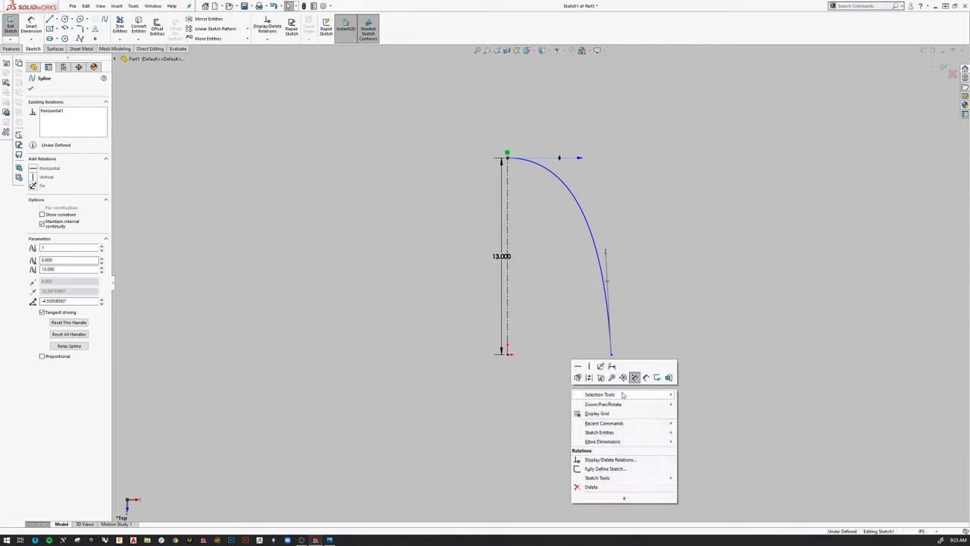
click(648, 378)
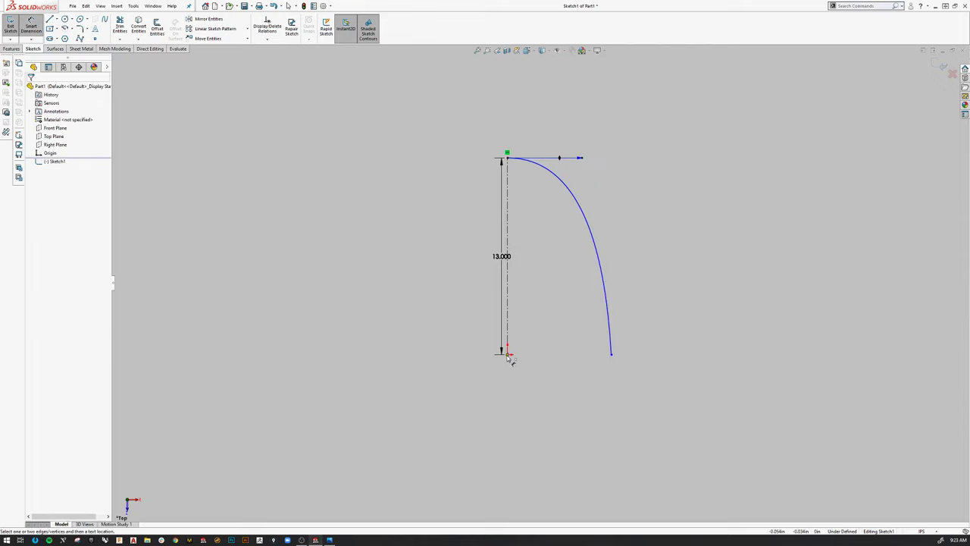
click(508, 354)
click(612, 355)
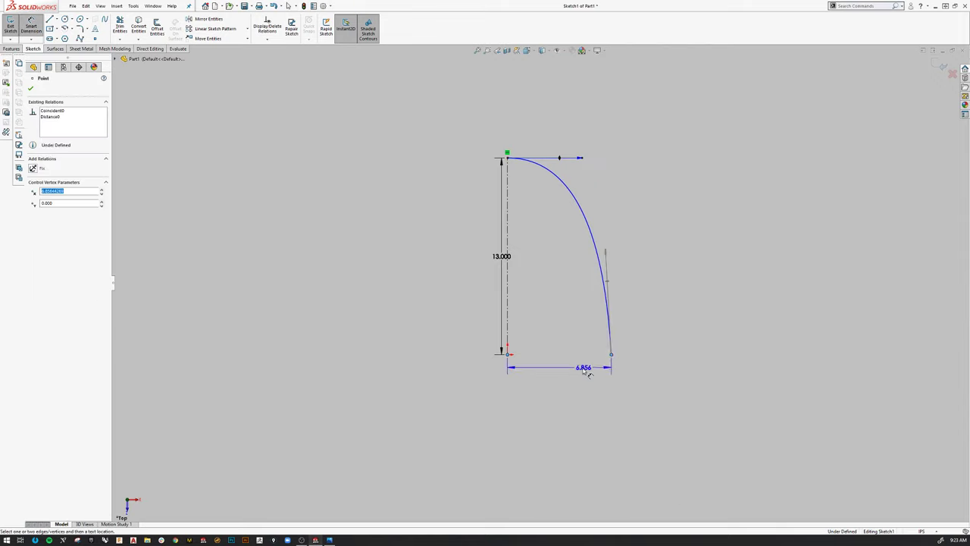
click(583, 369)
click(583, 368)
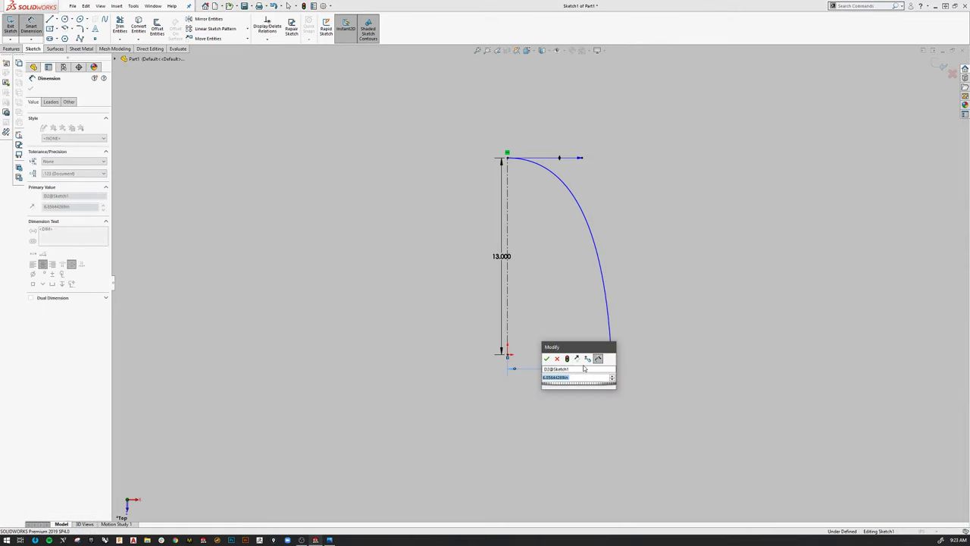
text(6)
key(Return)
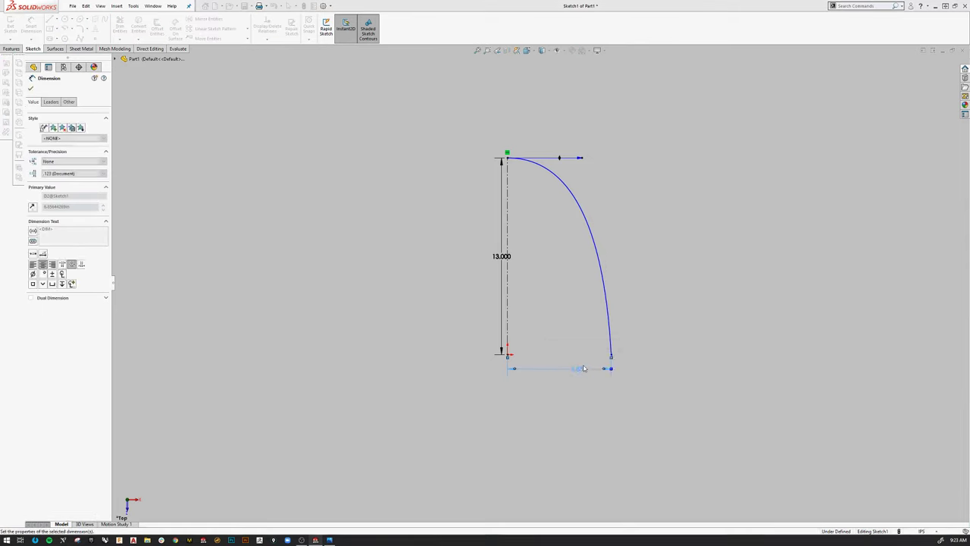
right_click(650, 397)
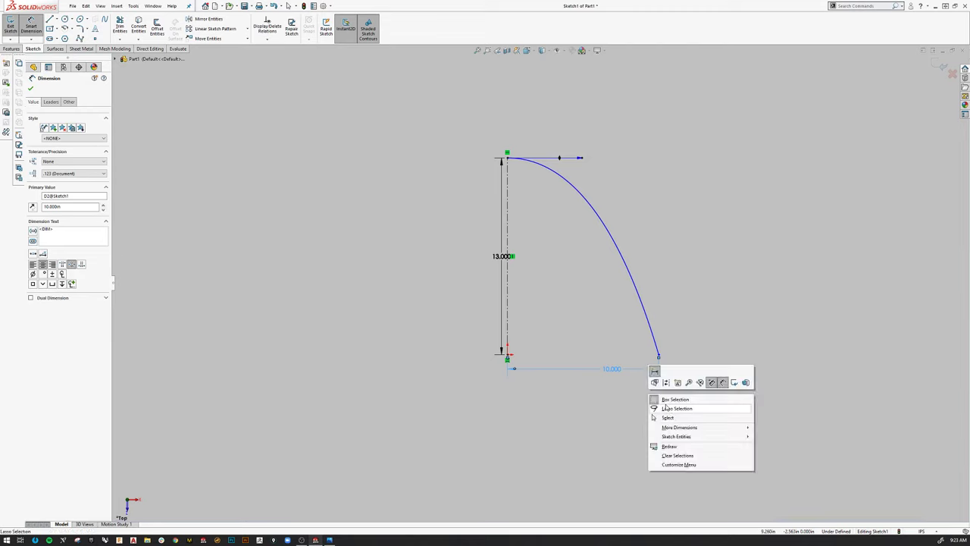
click(667, 407)
- Make the spline's lower tangent handle vertical, lengthen the upper handle for a fuller curve, and finish the sketch
click(642, 303)
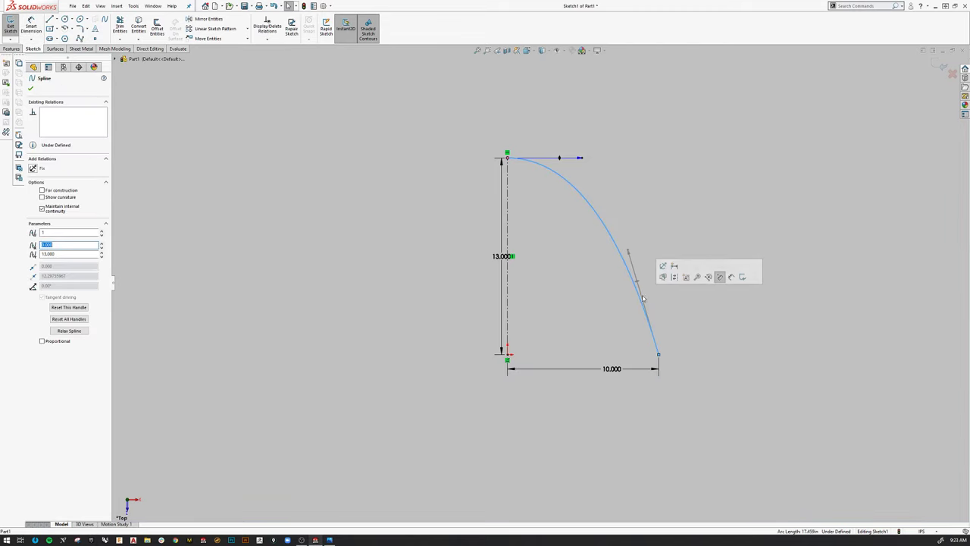
drag(628, 256, 659, 247)
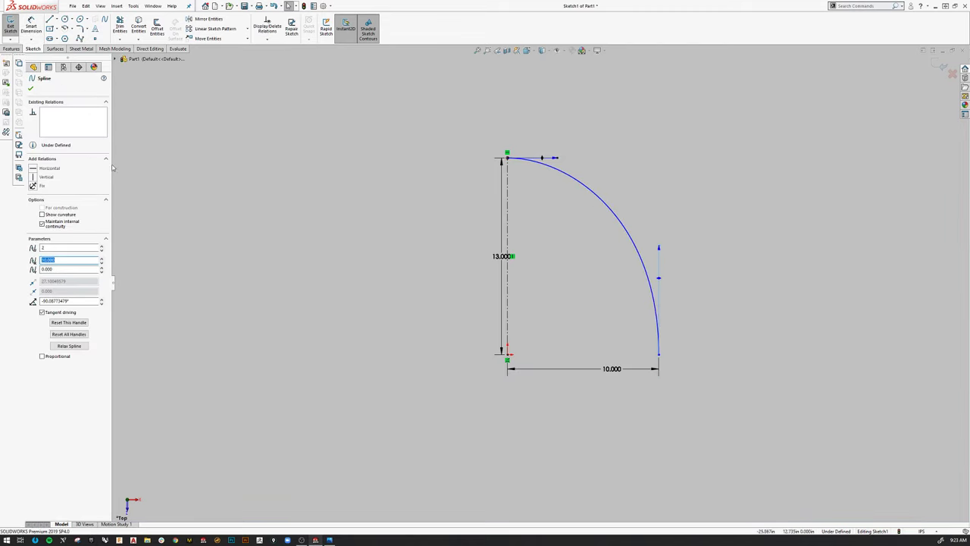
click(40, 178)
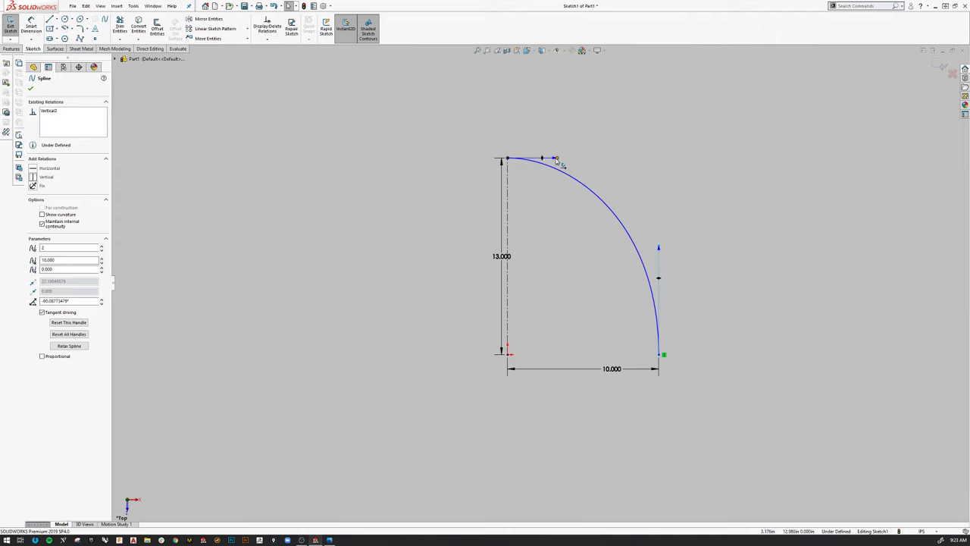
drag(557, 157, 575, 162)
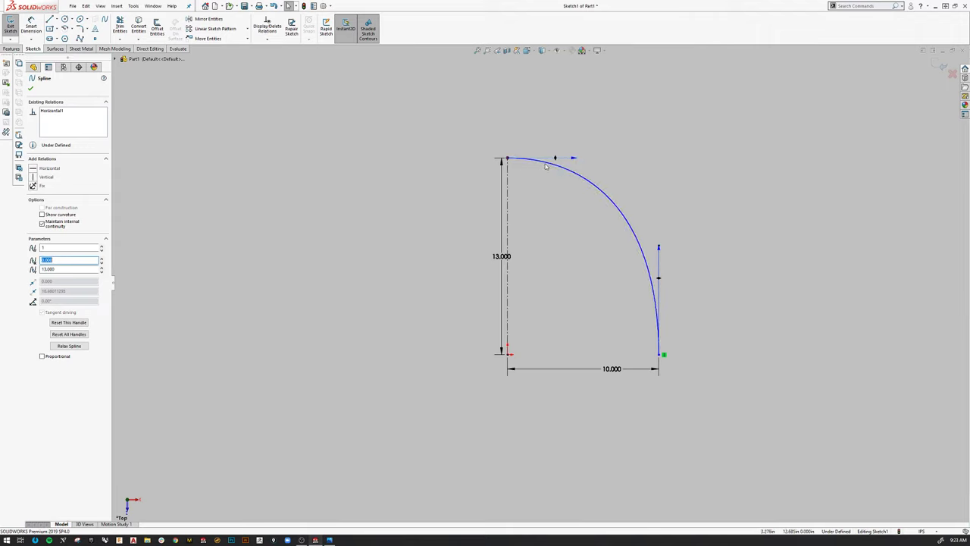
click(941, 68)
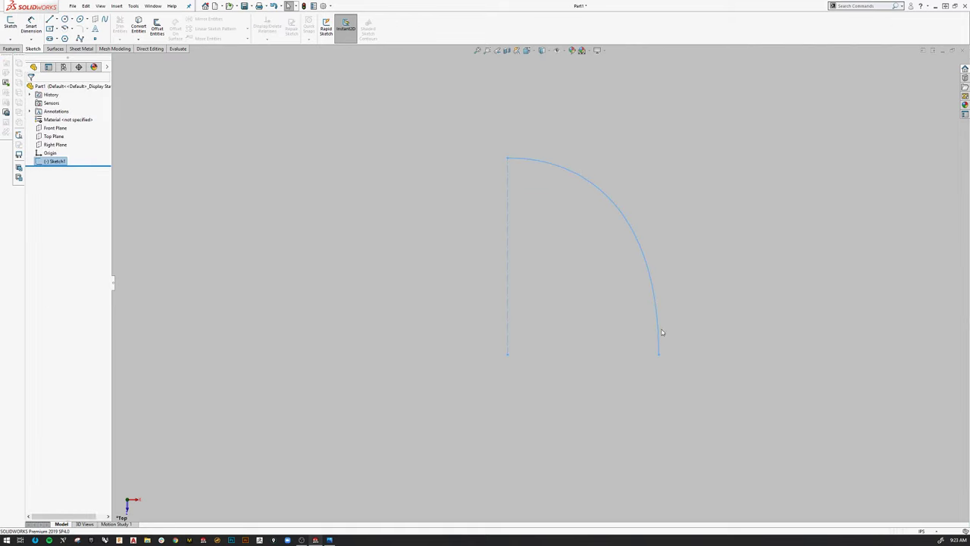
click(353, 202)
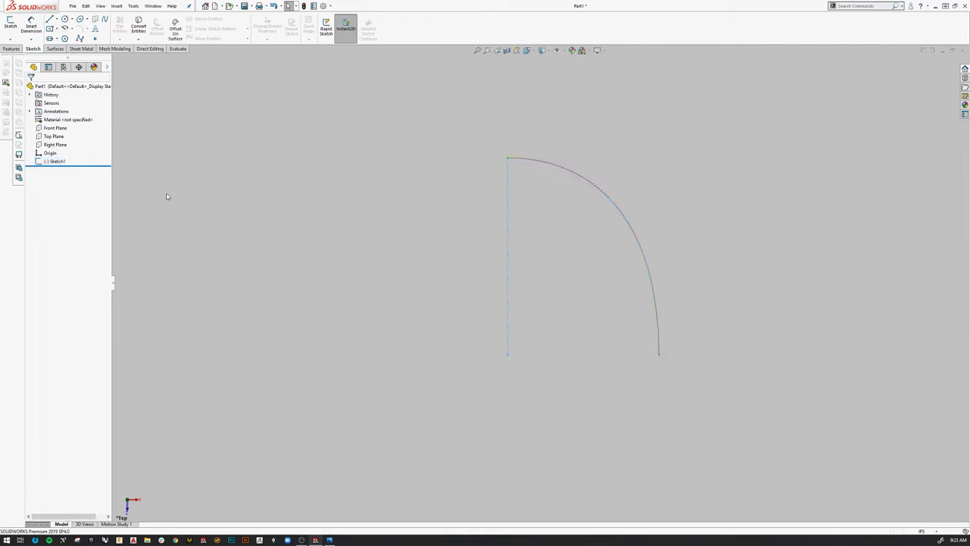
- In a new Top Plane sketch, draw a two-point spline from about 2.8 in above the centerline to the first spline's lower endpoint
click(55, 137)
click(61, 129)
click(105, 21)
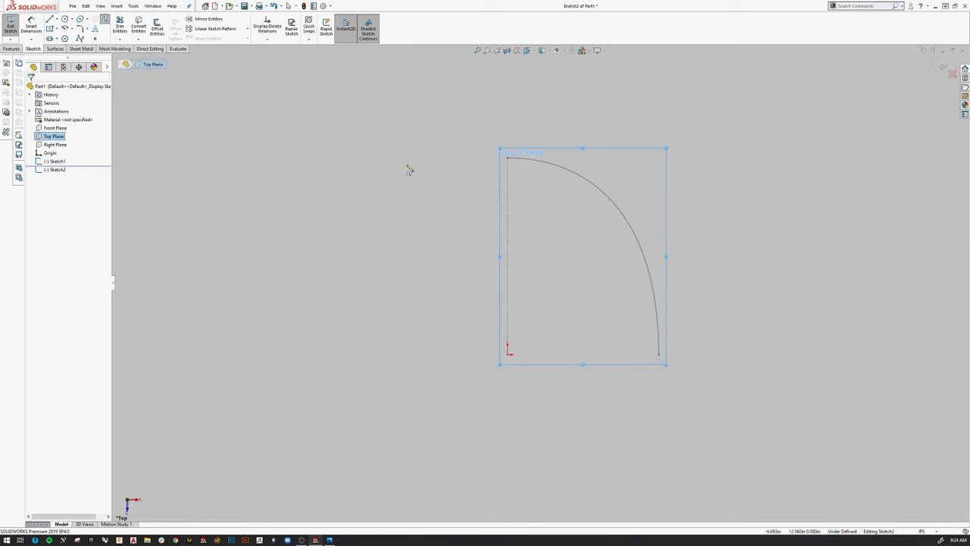
click(507, 115)
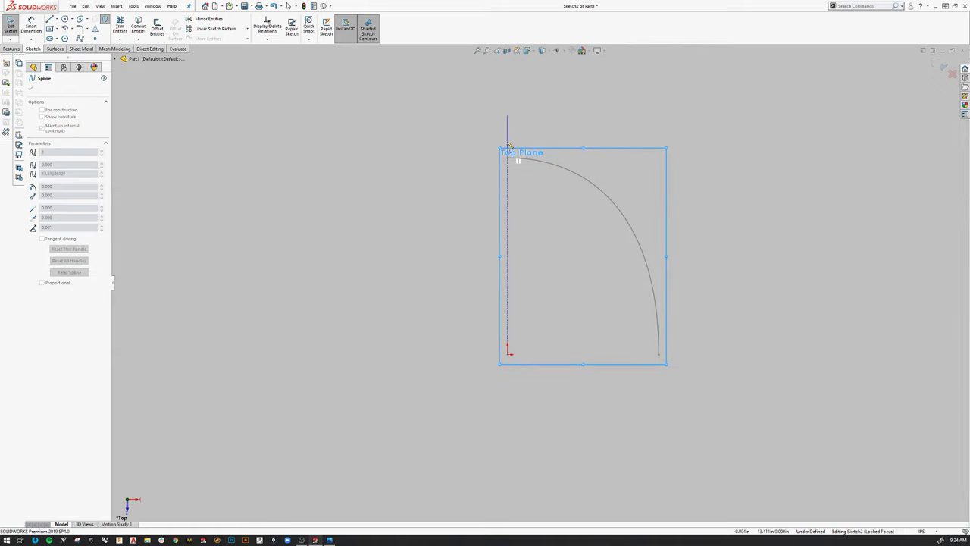
right_click(659, 353)
click(667, 359)
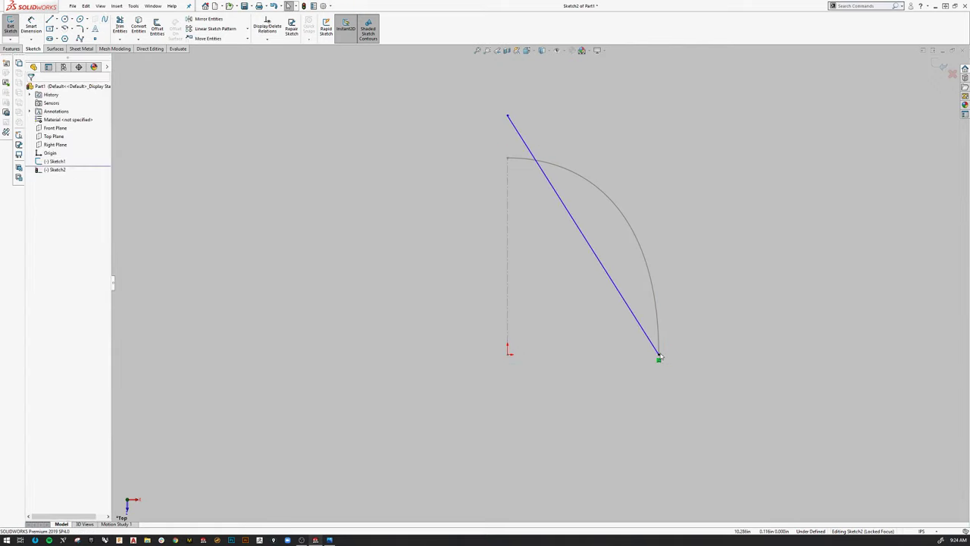
- Bow the second spline outward, making its upper tangent handle horizontal and its lower tangent handle vertical
click(562, 204)
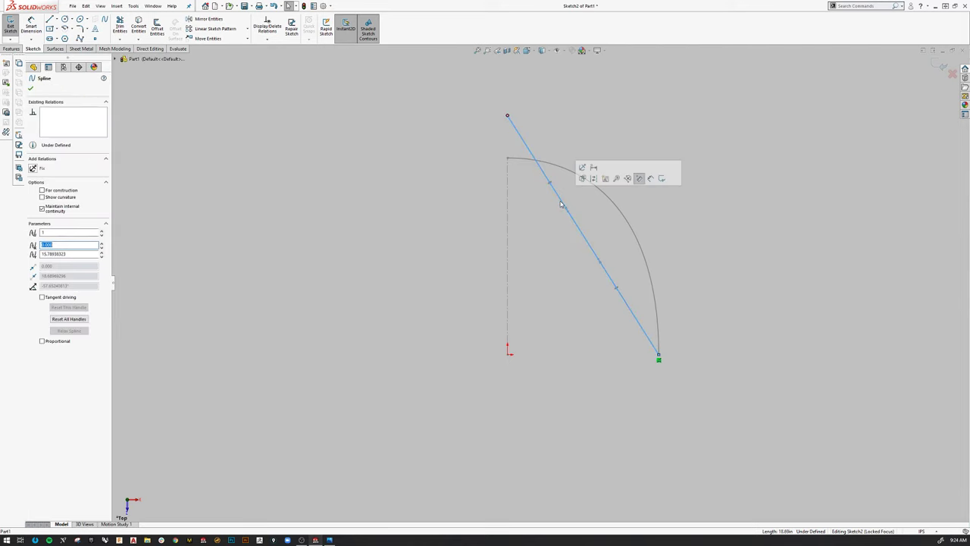
drag(564, 210, 614, 117)
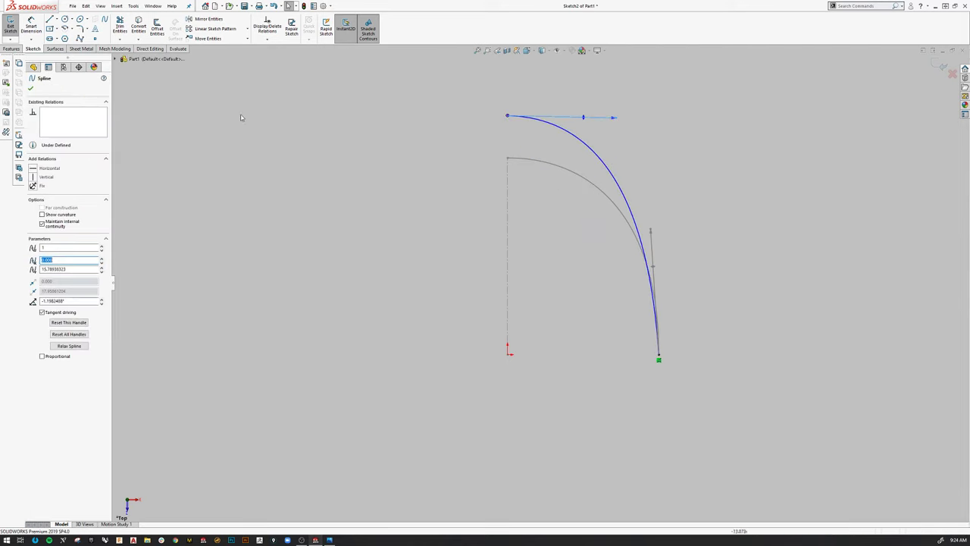
click(39, 168)
drag(650, 229, 658, 231)
click(44, 177)
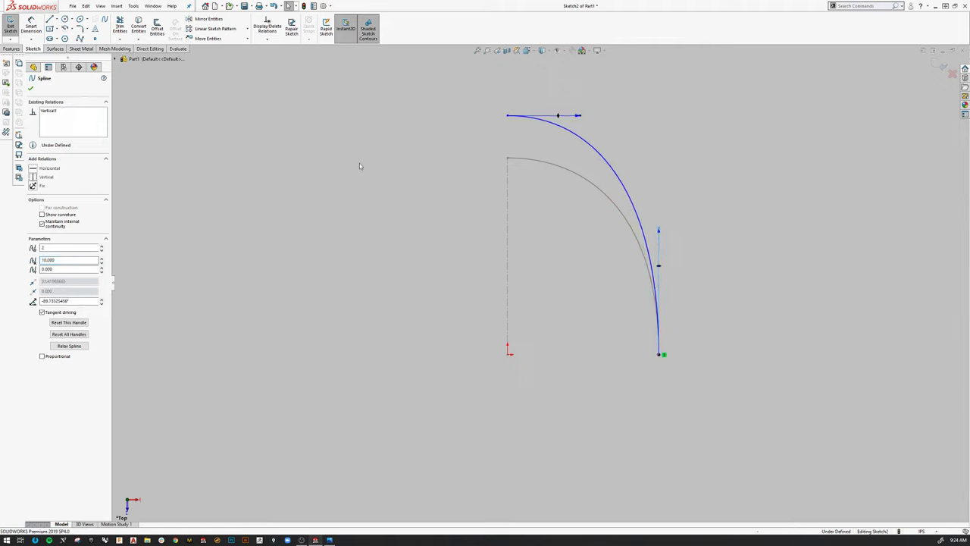
- Dimension the vertical gap between the two splines' upper endpoints as 3 in and finish the sketch
right_click(436, 127)
click(494, 110)
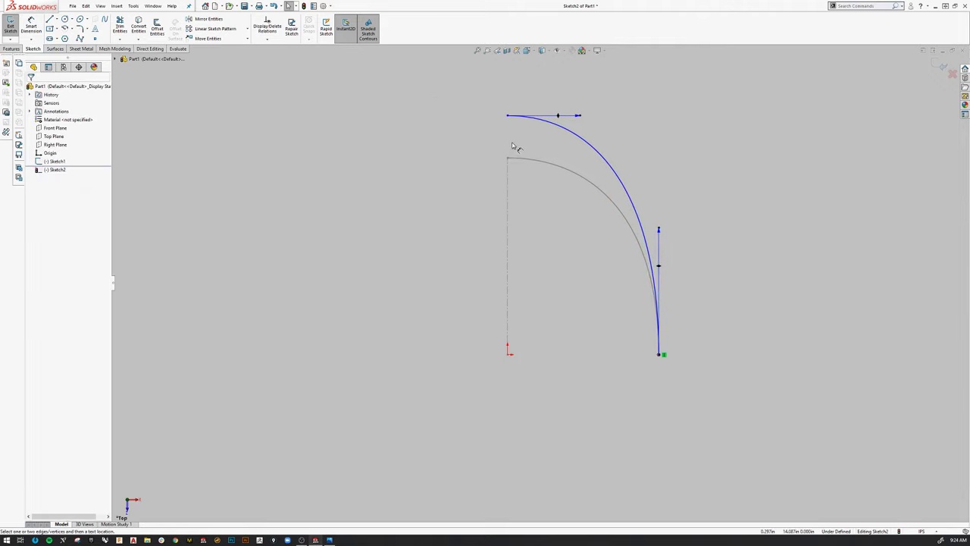
click(508, 159)
click(508, 116)
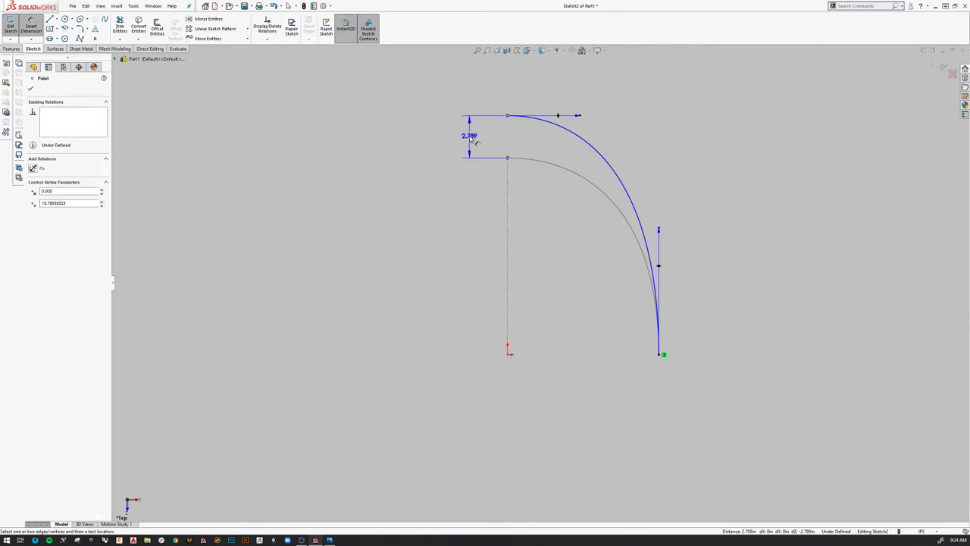
click(469, 135)
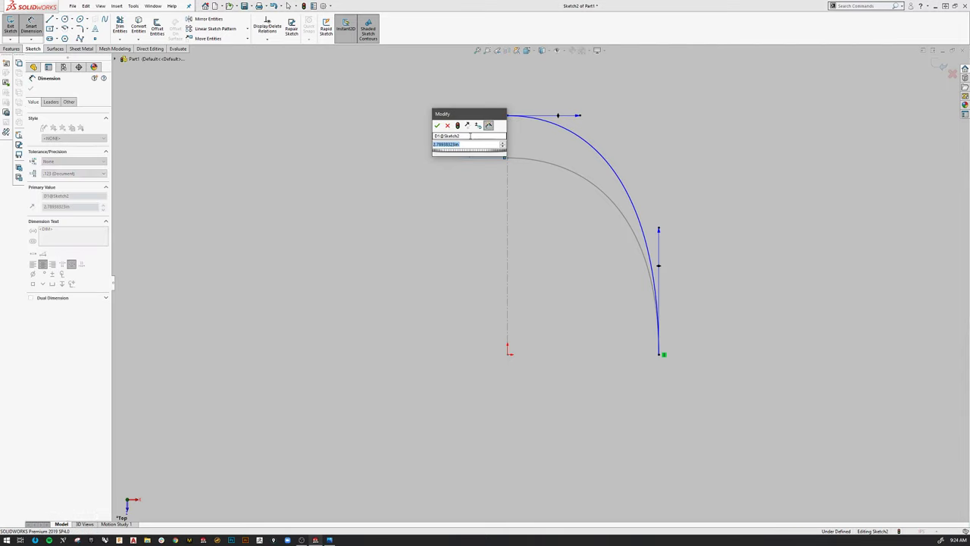
key(Return)
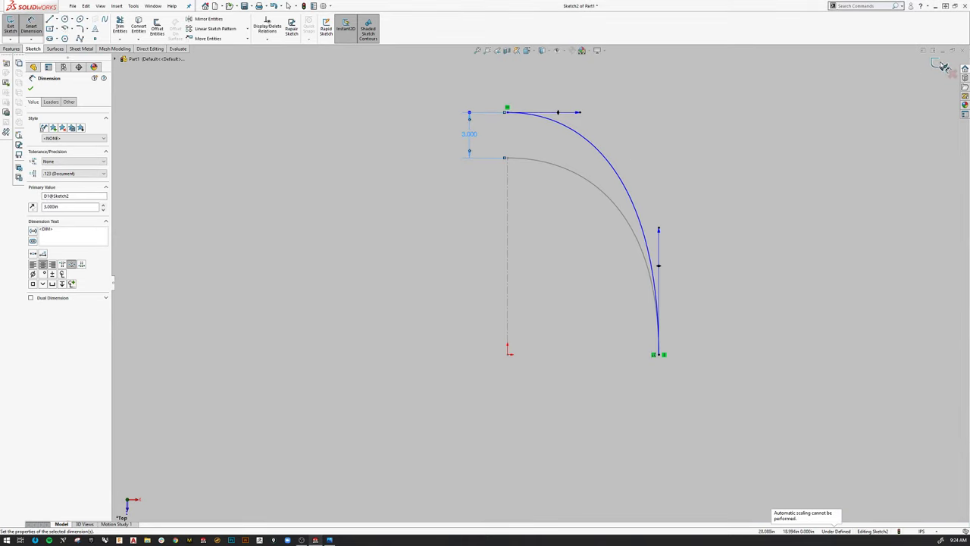
key(ctrl+b)
click(471, 228)
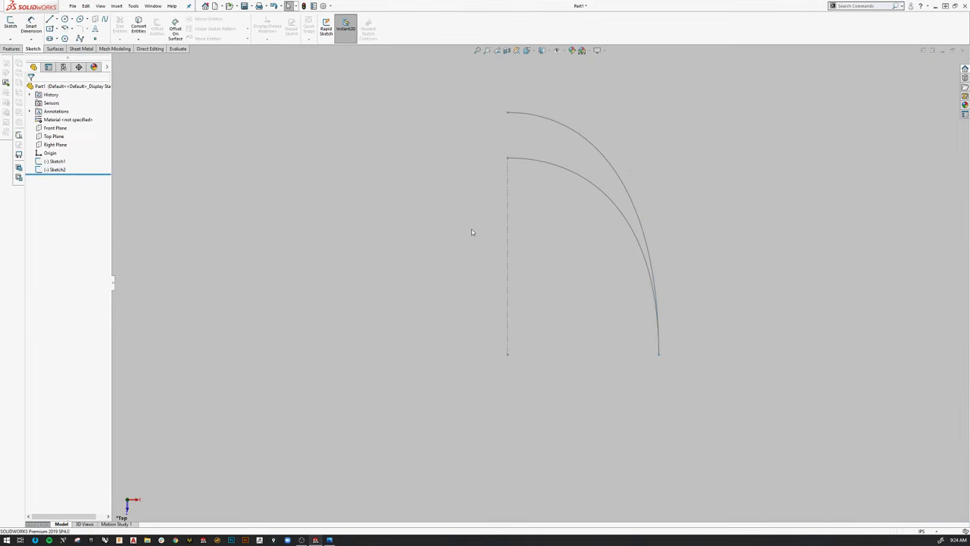
- In a new Right Plane sketch, draw a rising two-point spline from about 1.8 in above the origin to about 4.4 in high at the rear
key(space)
click(482, 241)
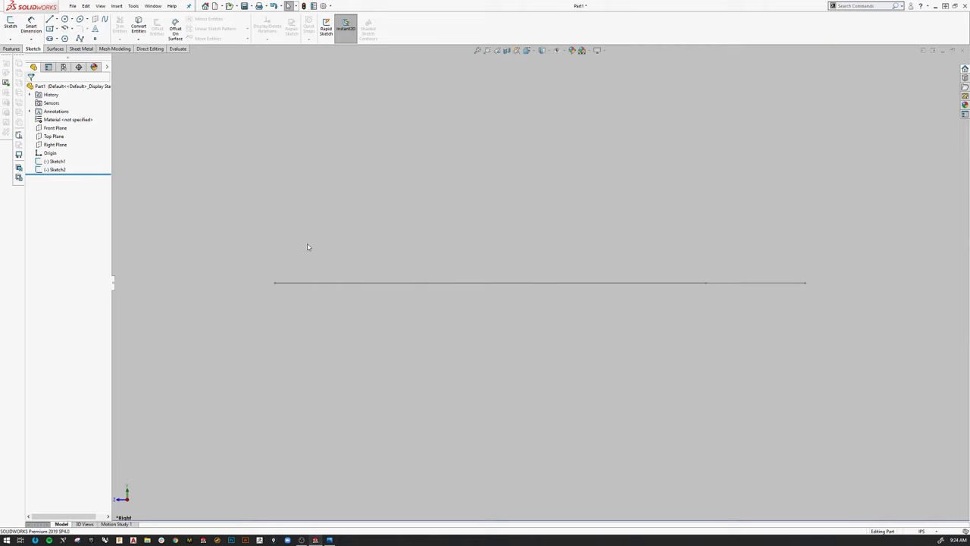
click(57, 144)
click(74, 135)
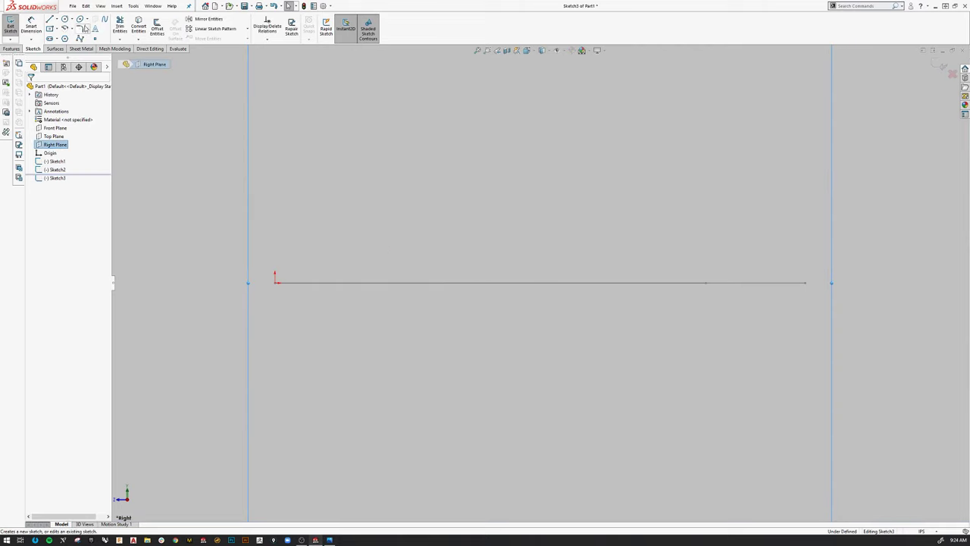
click(104, 20)
click(275, 224)
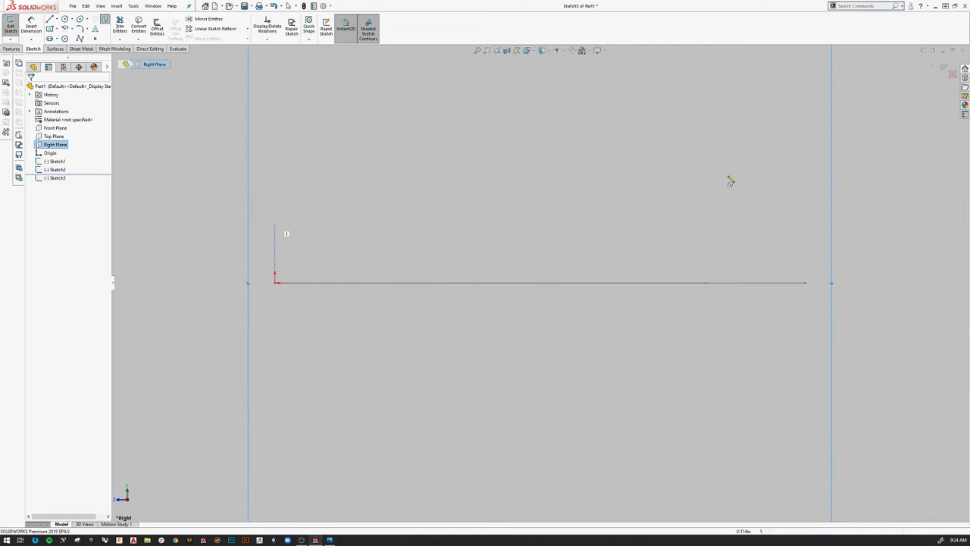
click(809, 139)
right_click(809, 139)
click(820, 145)
- Vertically align the new spline's front endpoint with the first curve's front endpoint and its rear endpoint with the outer curve's rear endpoint
scroll(577, 244, up, 3)
middle_drag(578, 245, 604, 270)
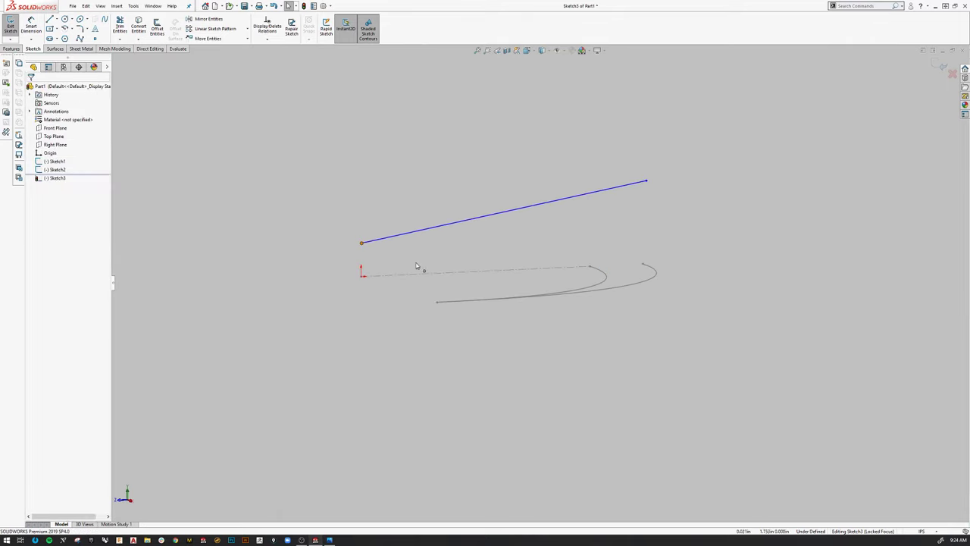
click(362, 243)
middle_drag(439, 315, 447, 333)
ctrl+click(457, 328)
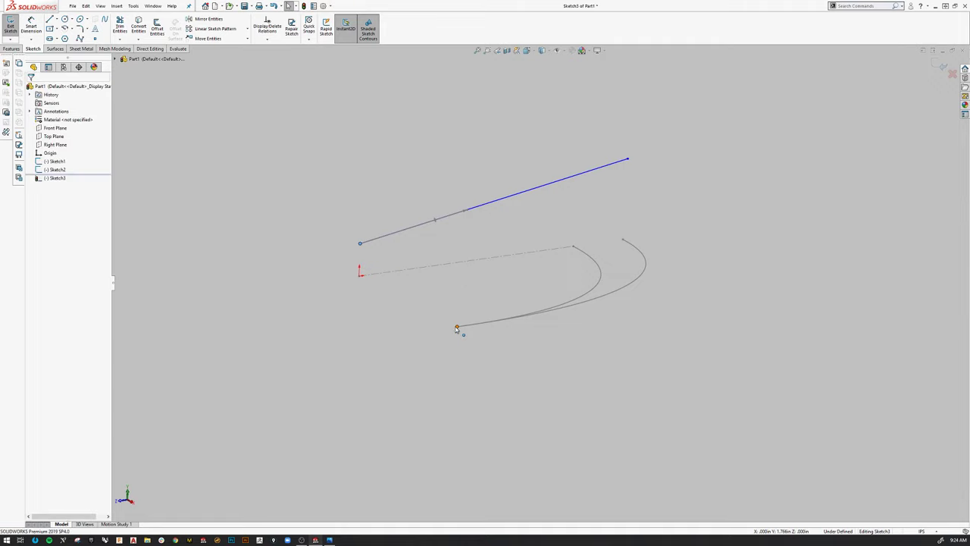
click(507, 349)
click(629, 161)
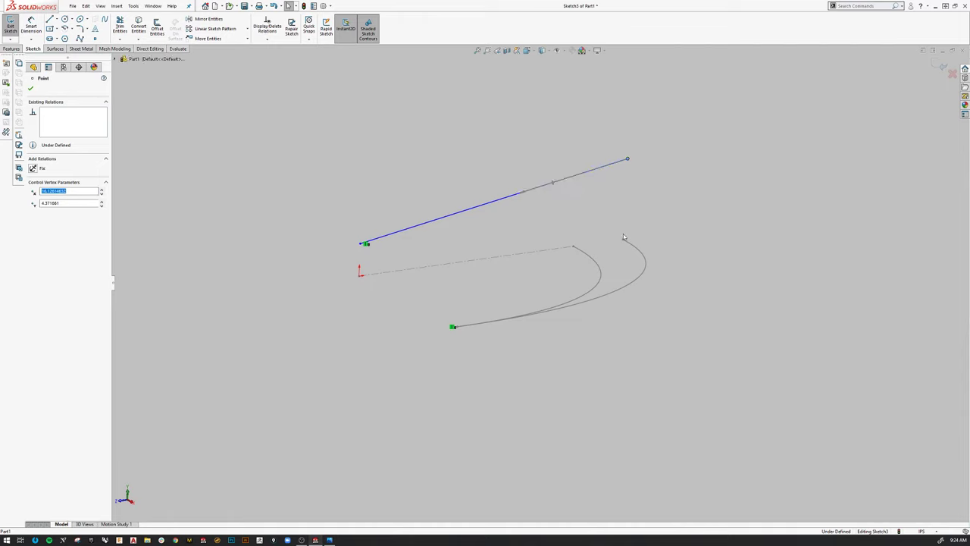
ctrl+click(622, 240)
click(657, 206)
click(681, 314)
- In the right view, bow the side spline downward and make its front tangent handle horizontal
key(space)
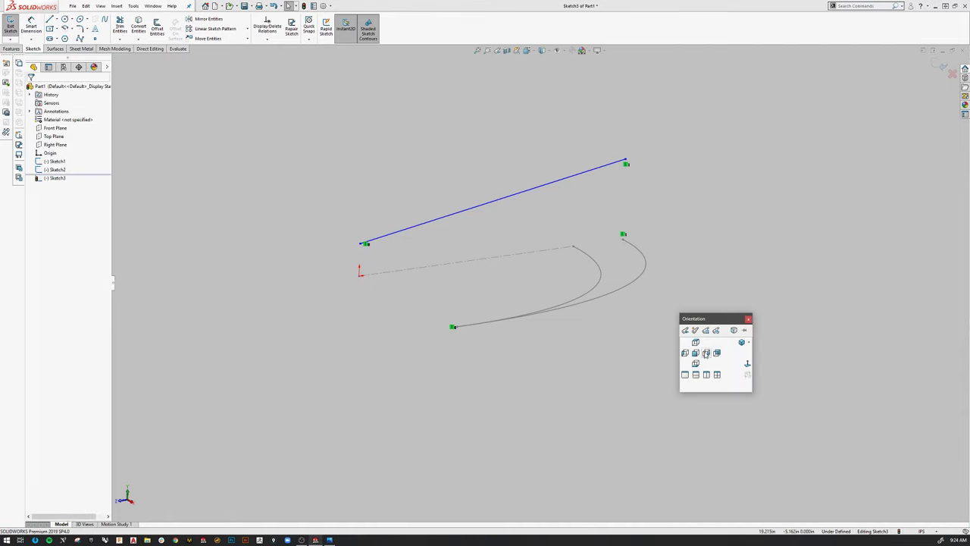
click(706, 353)
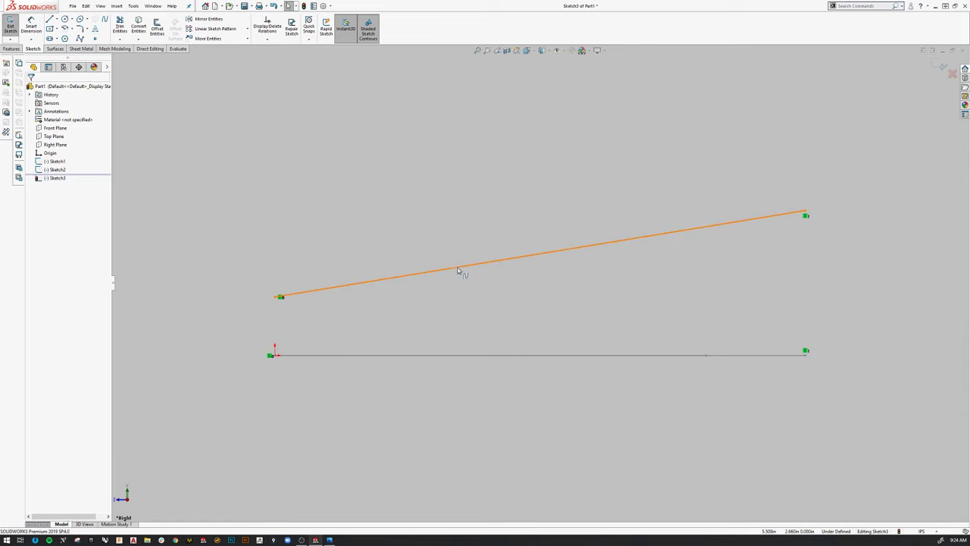
click(458, 270)
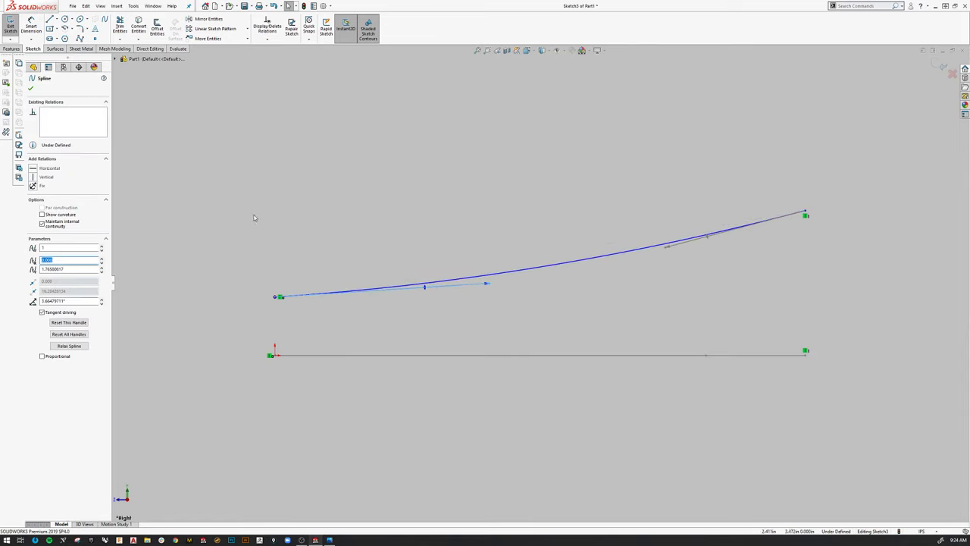
click(35, 169)
click(256, 285)
- Dimension the side spline's front endpoint 1.25 in above the origin and finish the sketch
right_click(237, 288)
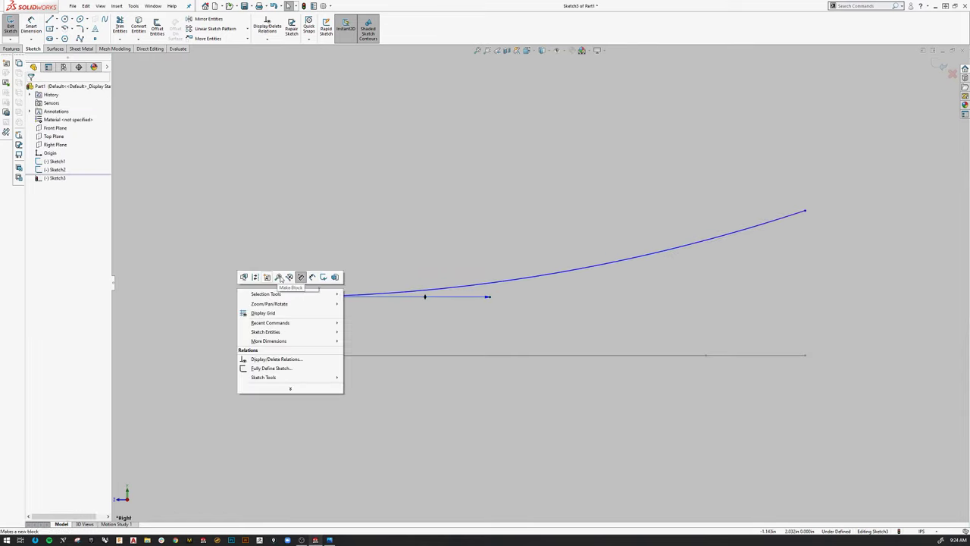
click(312, 278)
click(275, 297)
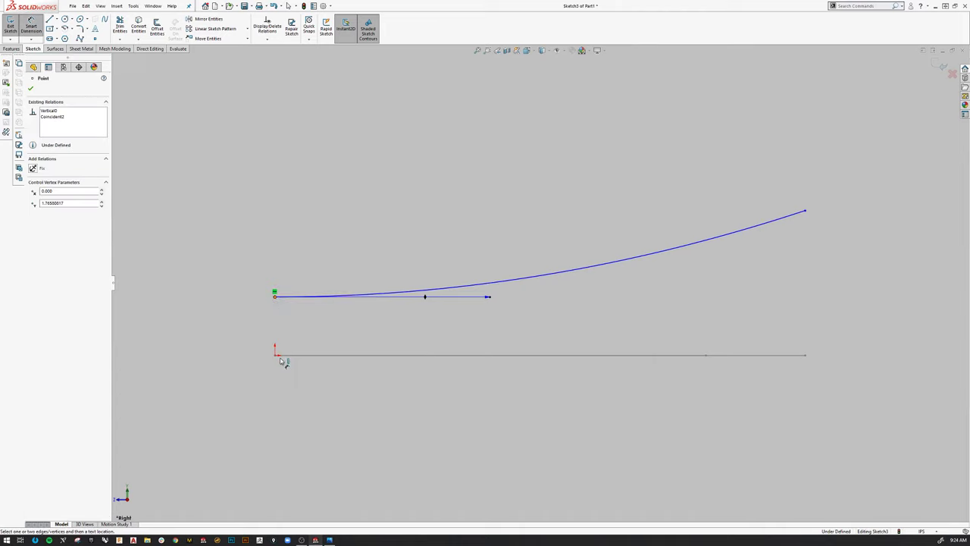
click(275, 355)
click(244, 331)
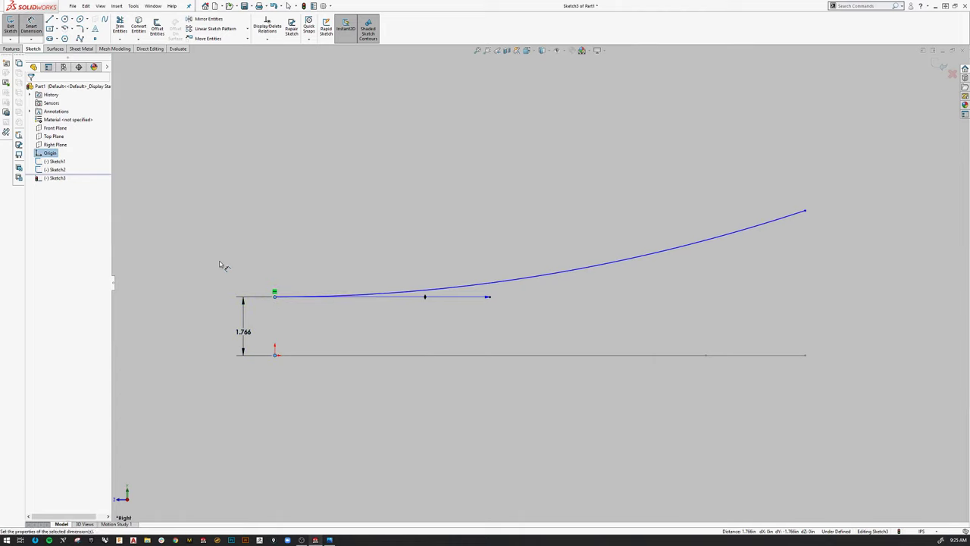
text(1.25)
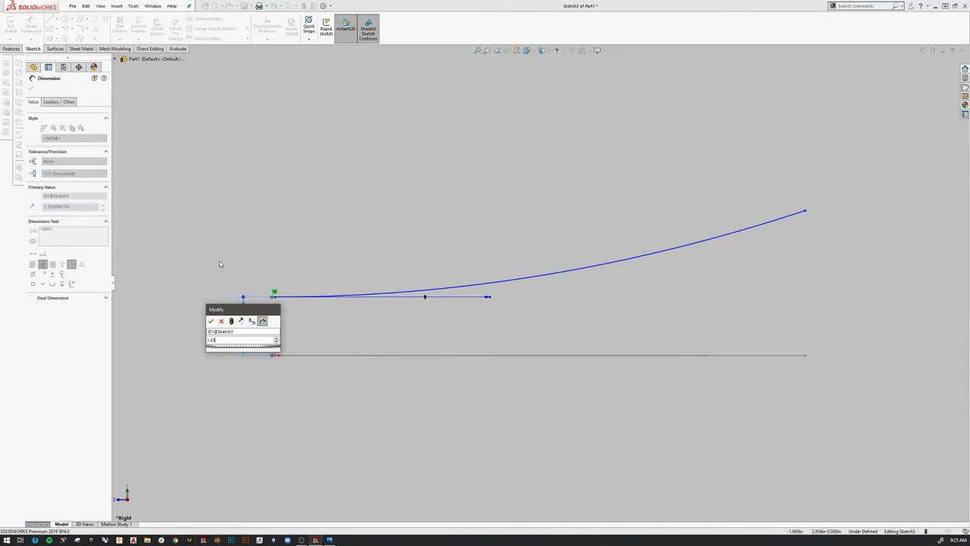
key(Escape)
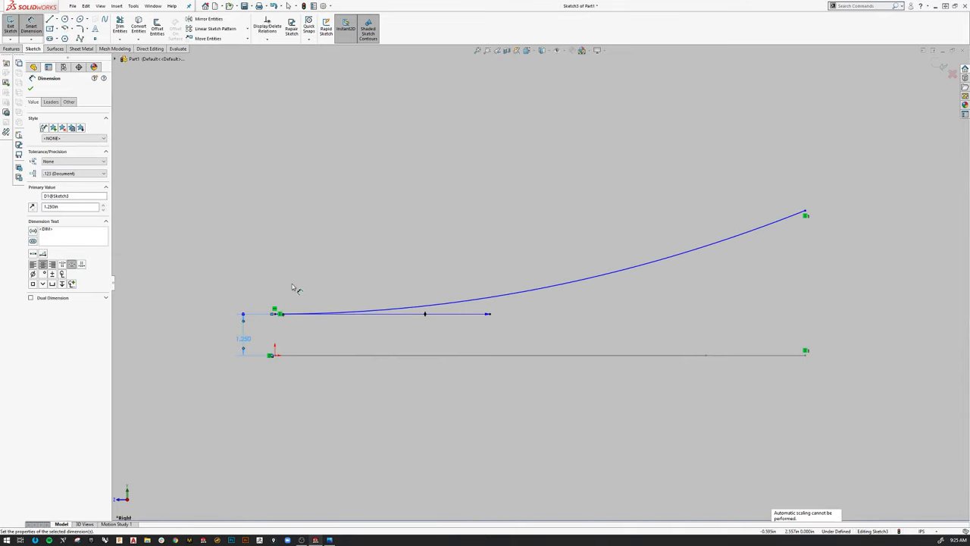
right_click(296, 293)
click(302, 296)
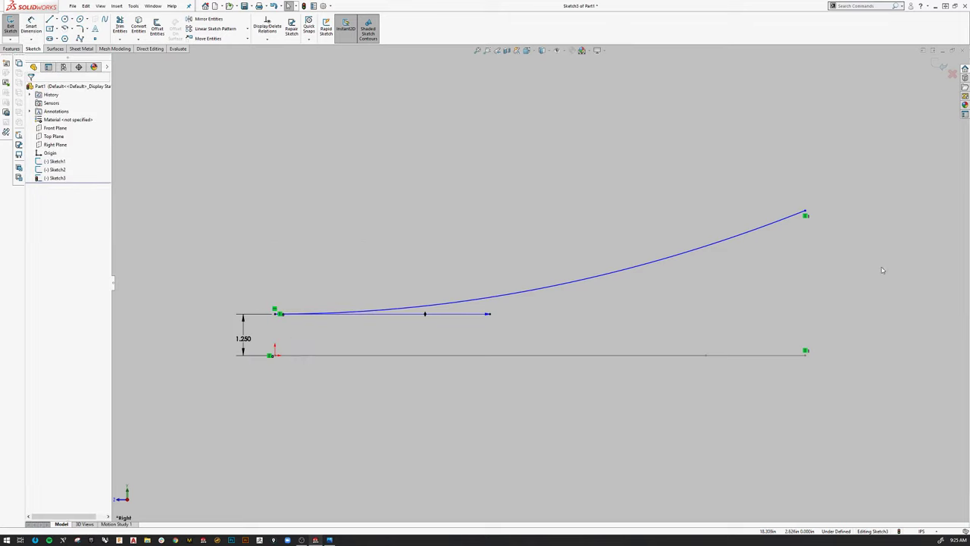
click(941, 67)
- Create a sketch-on-sketch projected curve from the outer Top Plane spline and the Right Plane spline
mouse_move(556, 237)
middle_down()
mouse_move(509, 242)
mouse_move(594, 276)
mouse_move(633, 271)
middle_up()
click(636, 267)
key(s)
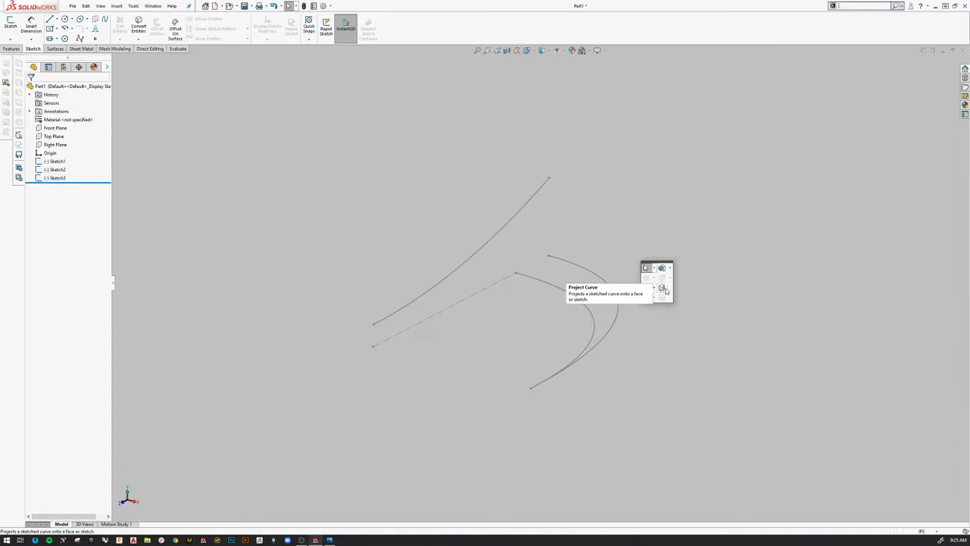
click(663, 289)
click(620, 306)
click(497, 246)
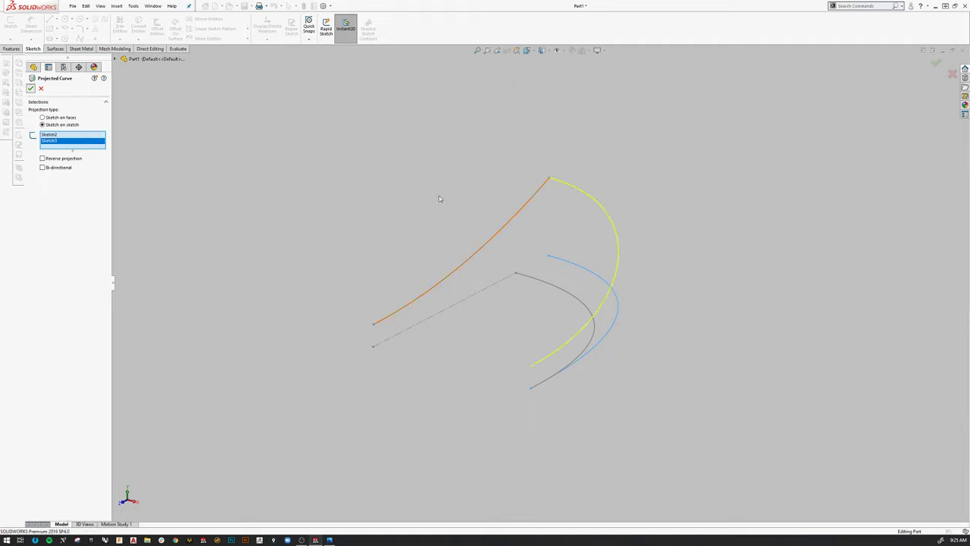
click(30, 88)
- Convert the projected curve into sketch geometry in a new 3D sketch and finish the sketch
middle_drag(448, 265, 566, 325)
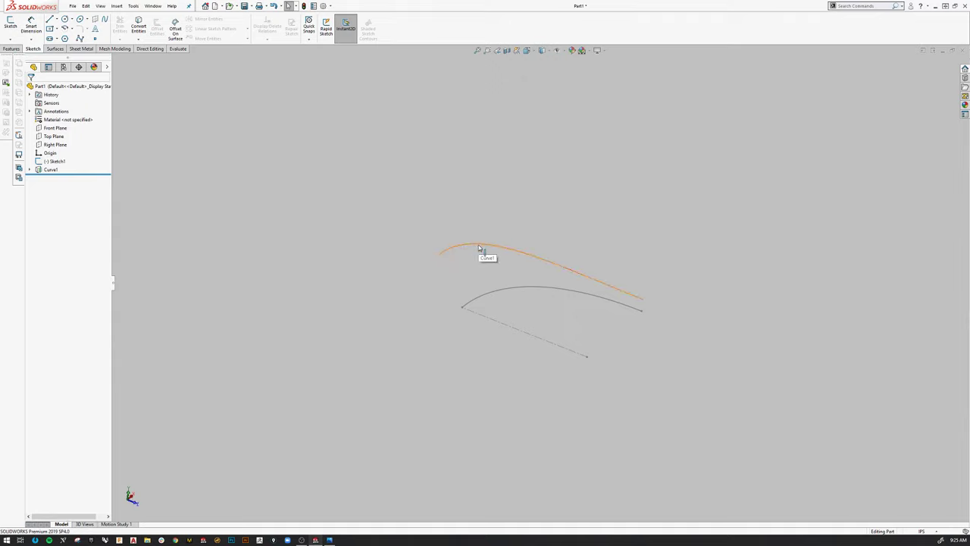
click(11, 40)
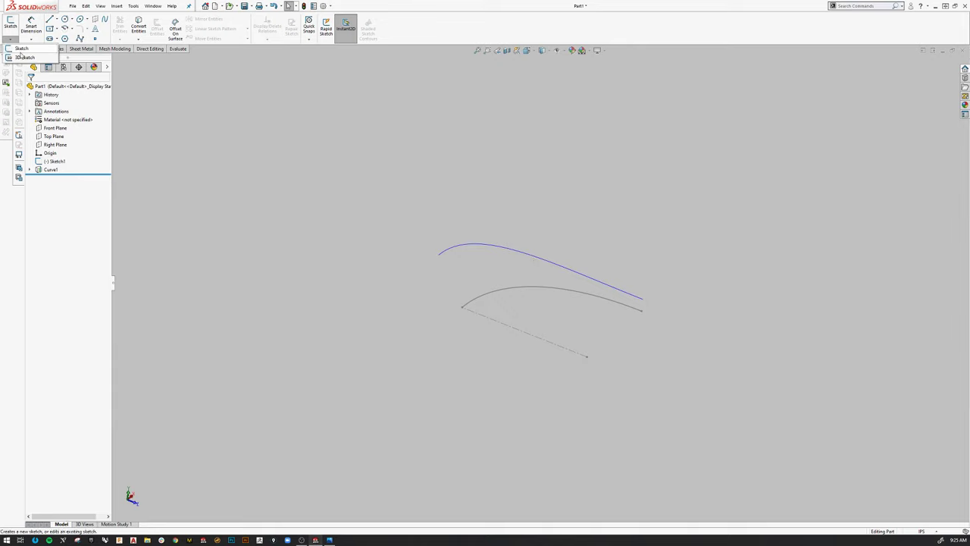
click(24, 57)
click(139, 31)
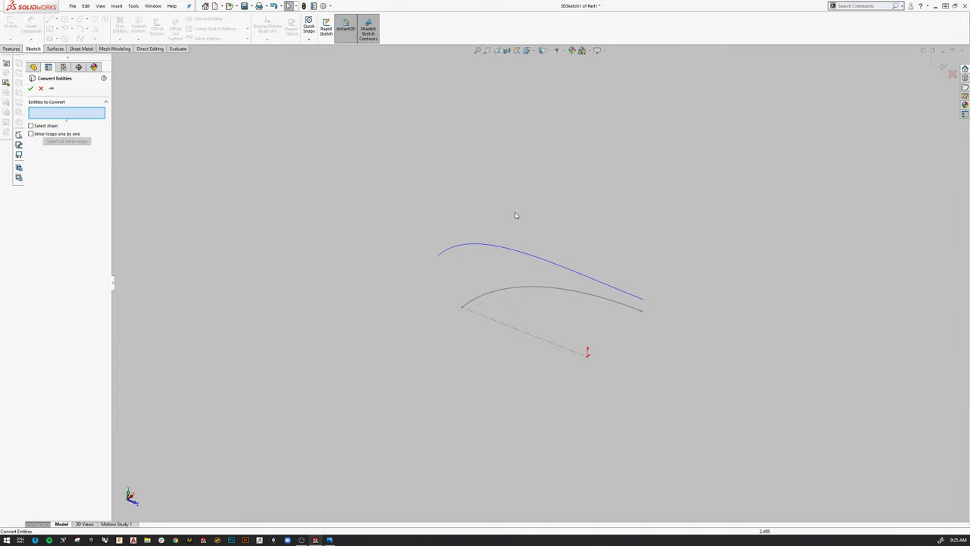
click(493, 246)
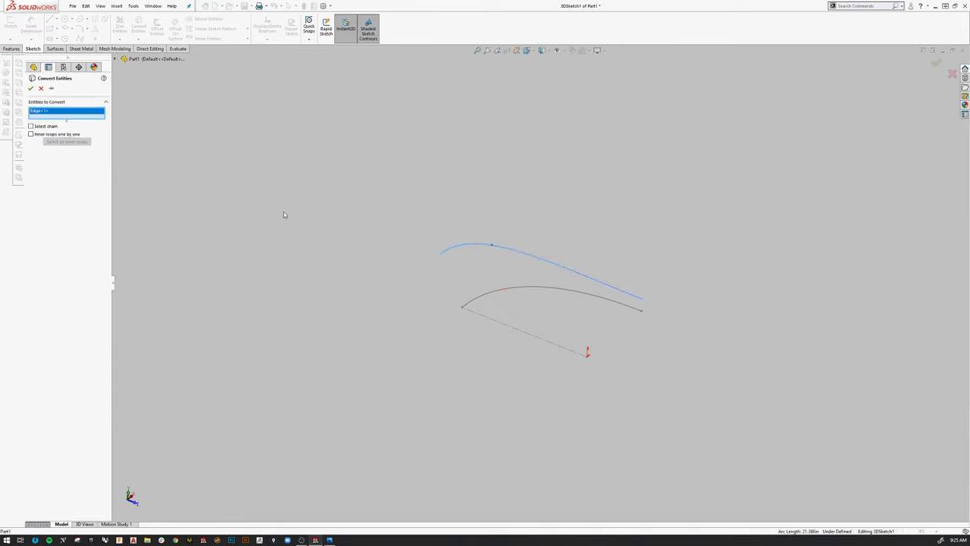
click(31, 88)
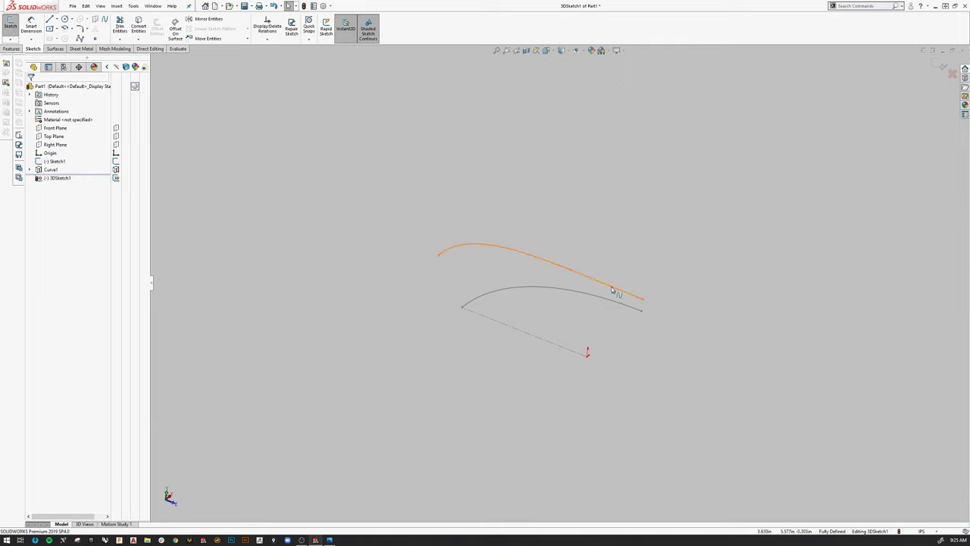
click(940, 66)
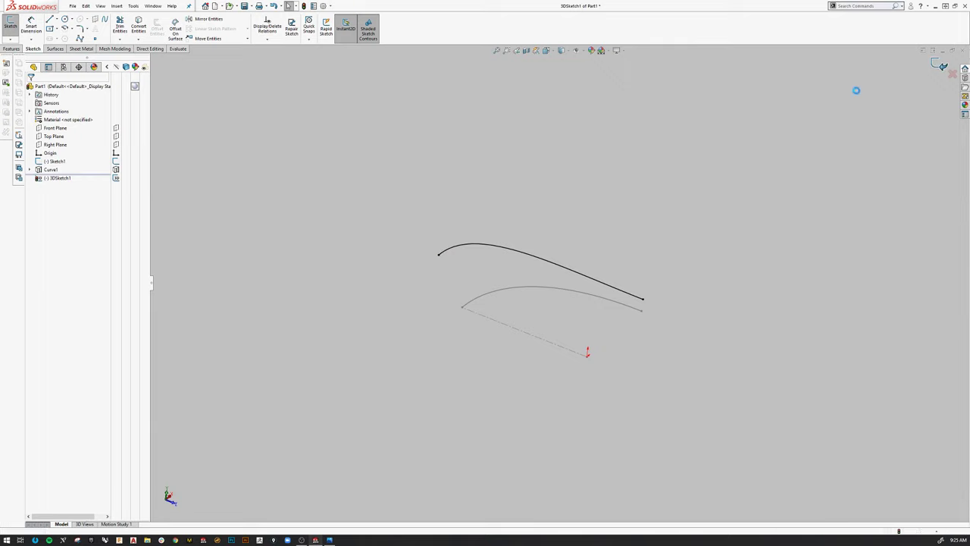
click(407, 317)
- In a new Front Plane sketch, draw a 1.25 in diameter circle beside the front ends of the two guide curves
middle_drag(483, 370, 448, 348)
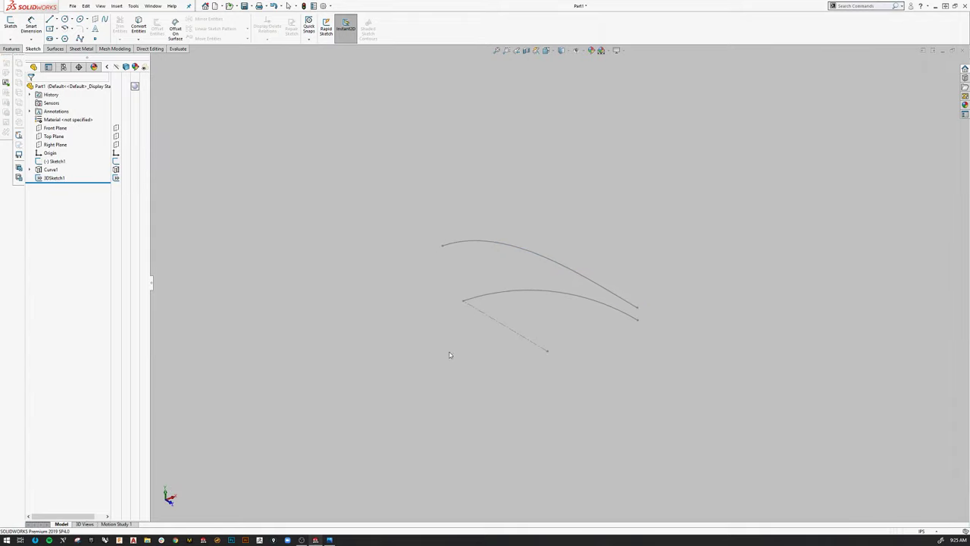
middle_drag(618, 348, 618, 308)
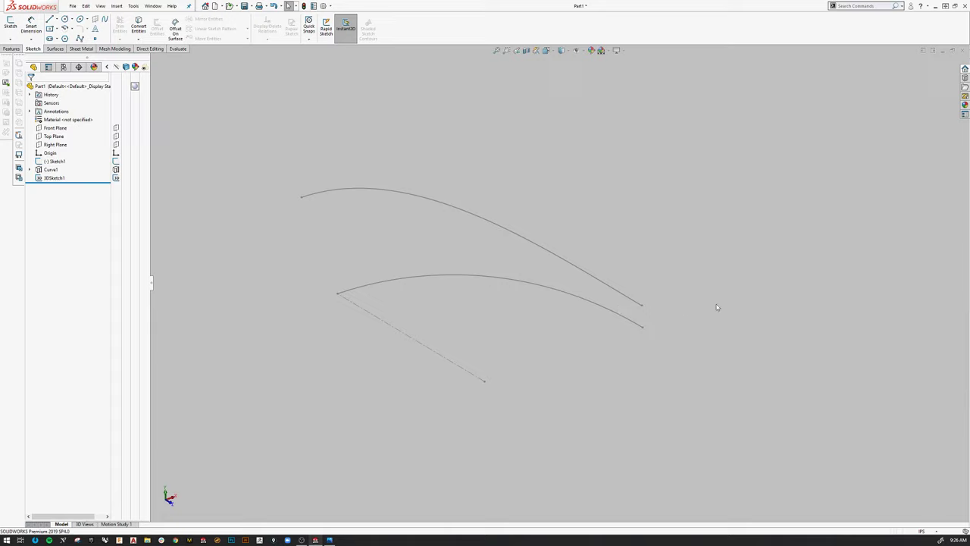
click(54, 127)
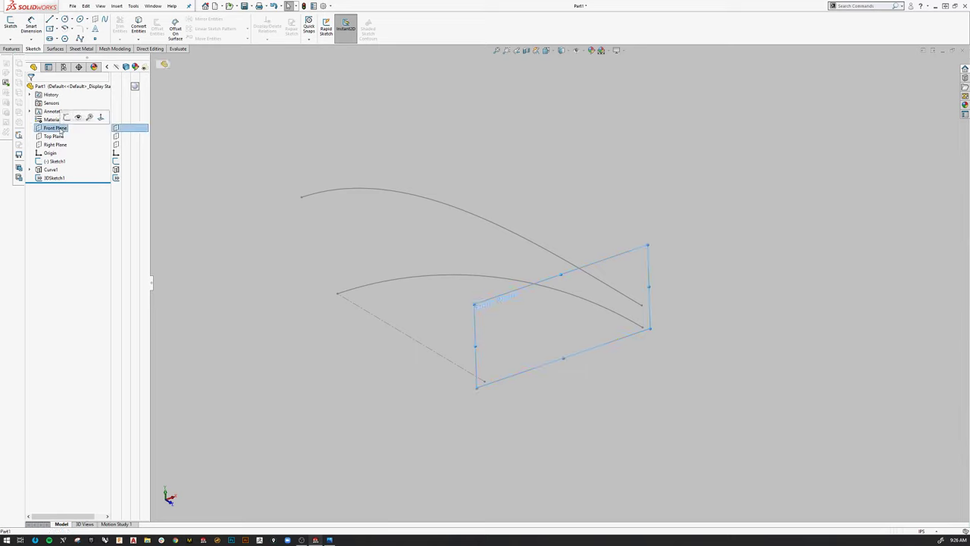
click(74, 112)
click(64, 19)
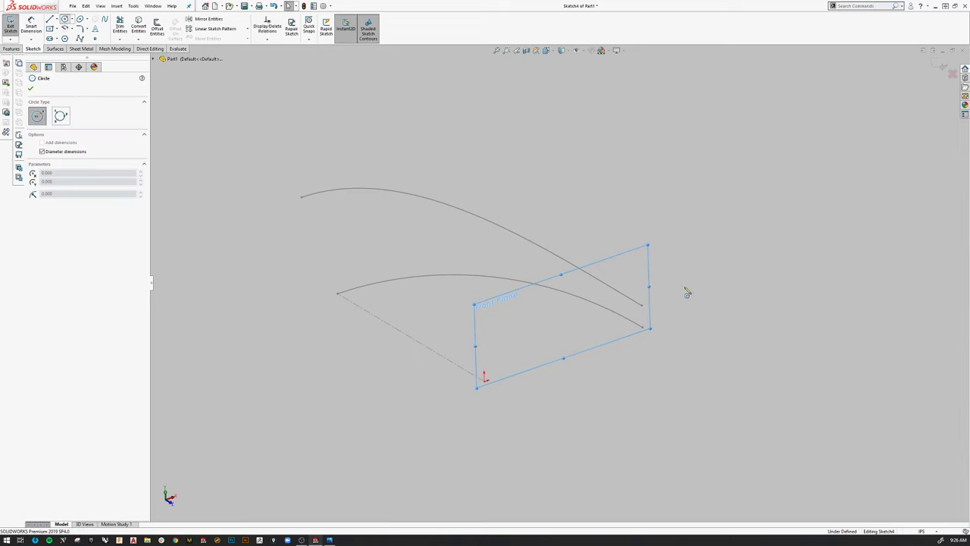
click(665, 306)
text(1.)
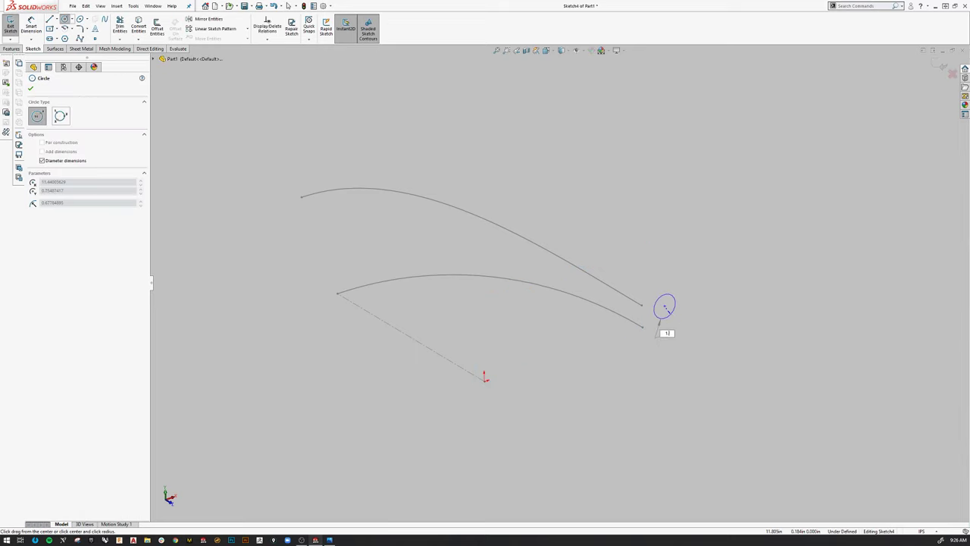
text(25)
key(Return)
right_click(670, 313)
click(691, 321)
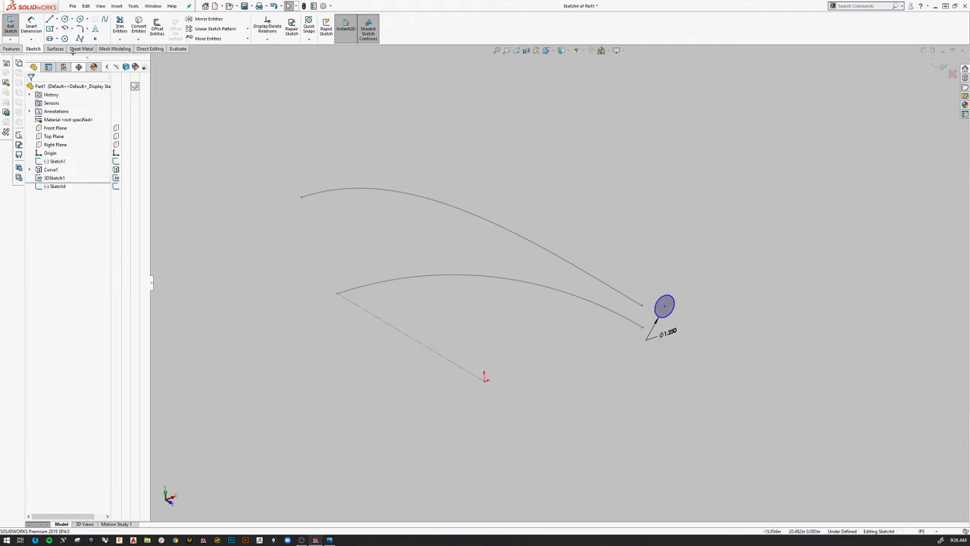
- Draw a vertical construction line across the circle through its center
click(55, 19)
click(72, 42)
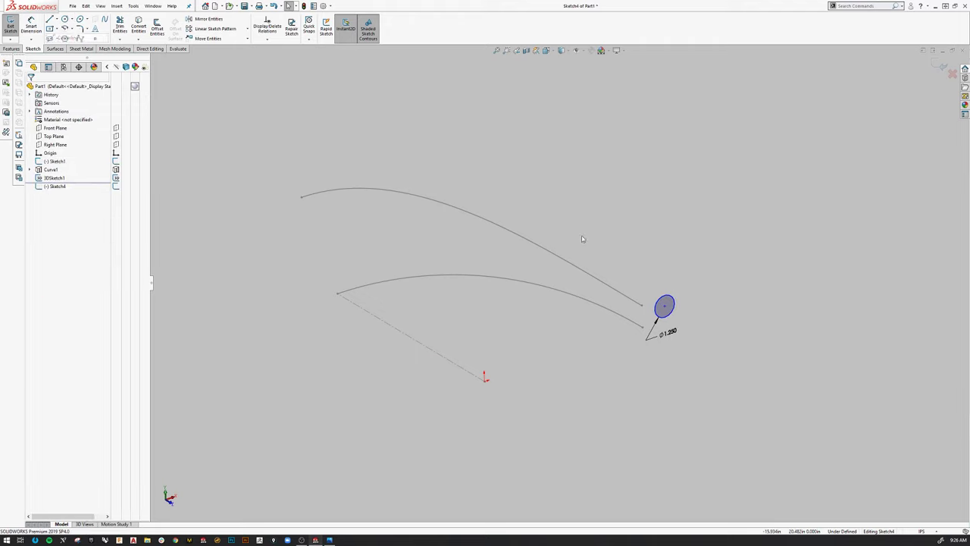
click(664, 306)
click(665, 317)
right_click(664, 317)
click(684, 325)
- Make the construction line's lower endpoint coincident with the lower guide curve's front endpoint and finish the sketch
scroll(682, 323, down, 4)
click(626, 304)
ctrl+click(578, 324)
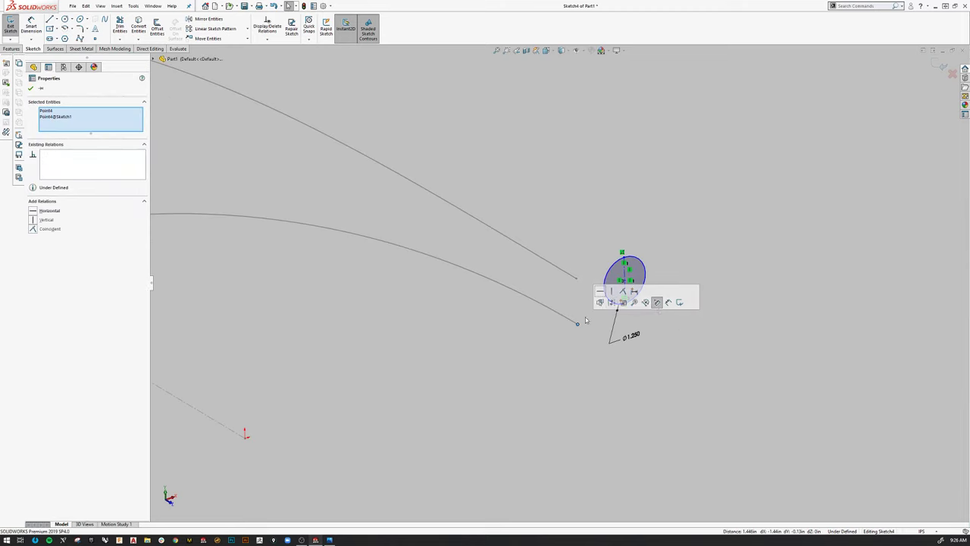
click(623, 291)
key(Escape)
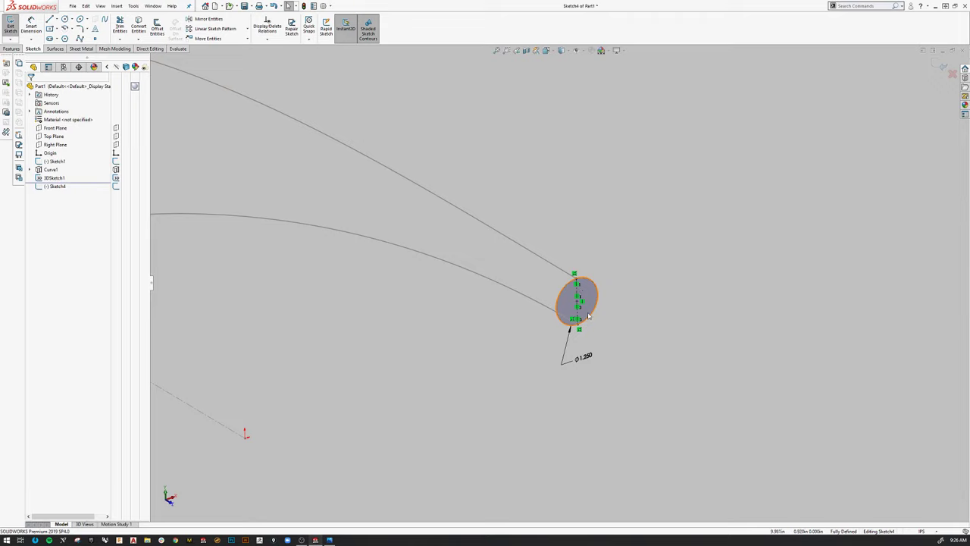
scroll(582, 310, down, 3)
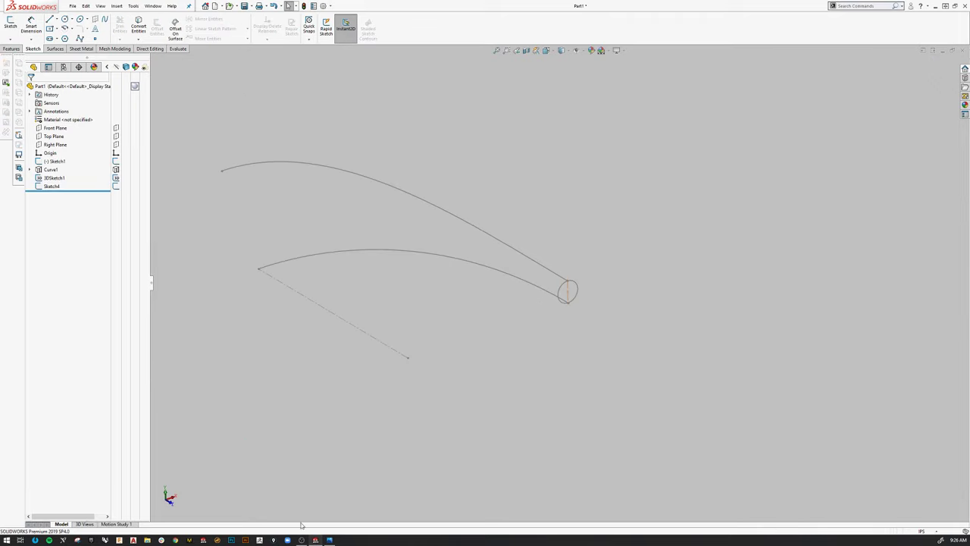
- Switch to the chair reference photo in Photos and examine the armrest and backrest shape
click(329, 539)
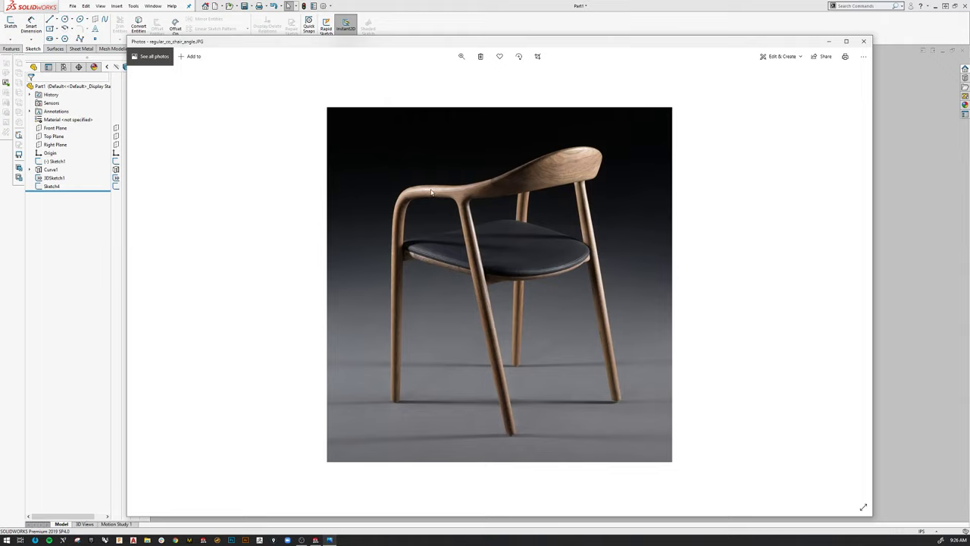
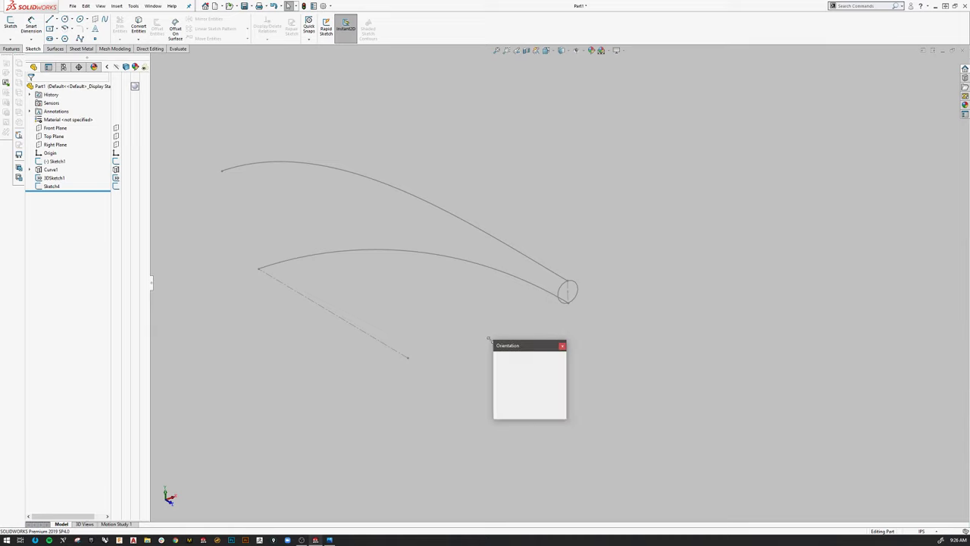
- In a new Right Plane sketch, draw a two-point spline joining the rear endpoints of the lower and upper guide curves
click(517, 380)
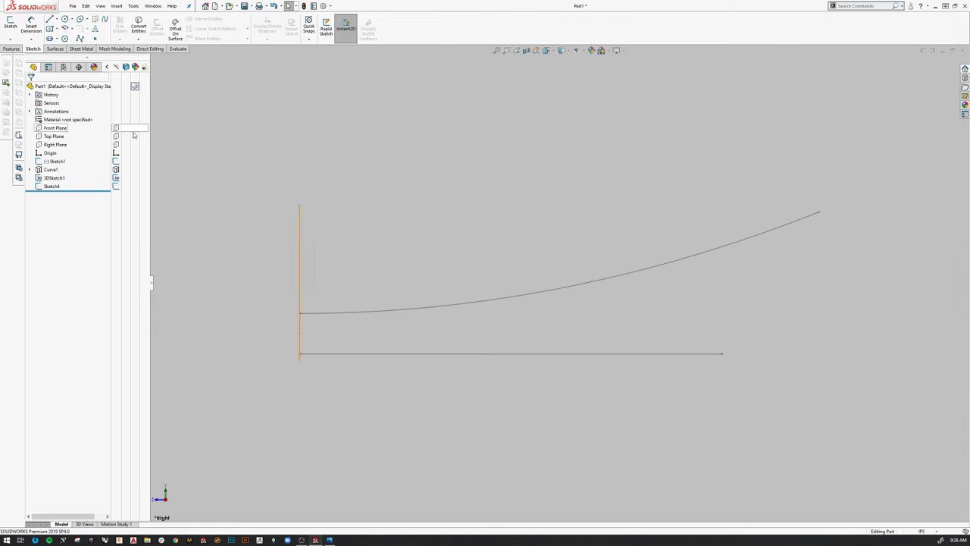
click(55, 144)
click(71, 135)
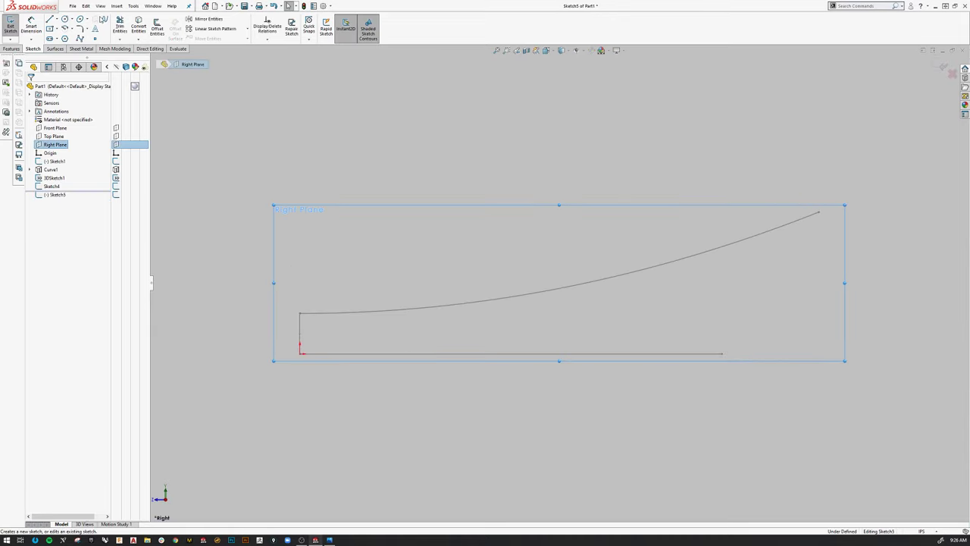
click(104, 19)
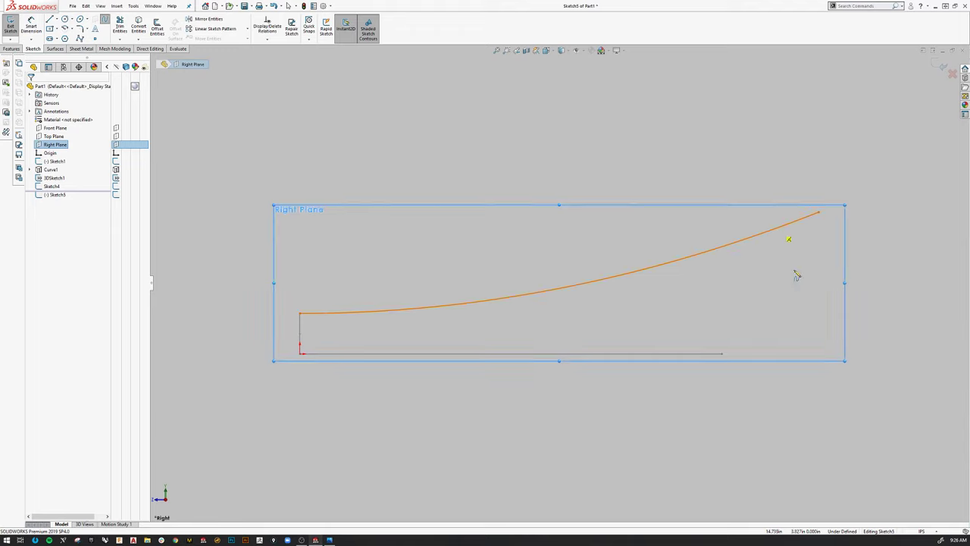
click(722, 354)
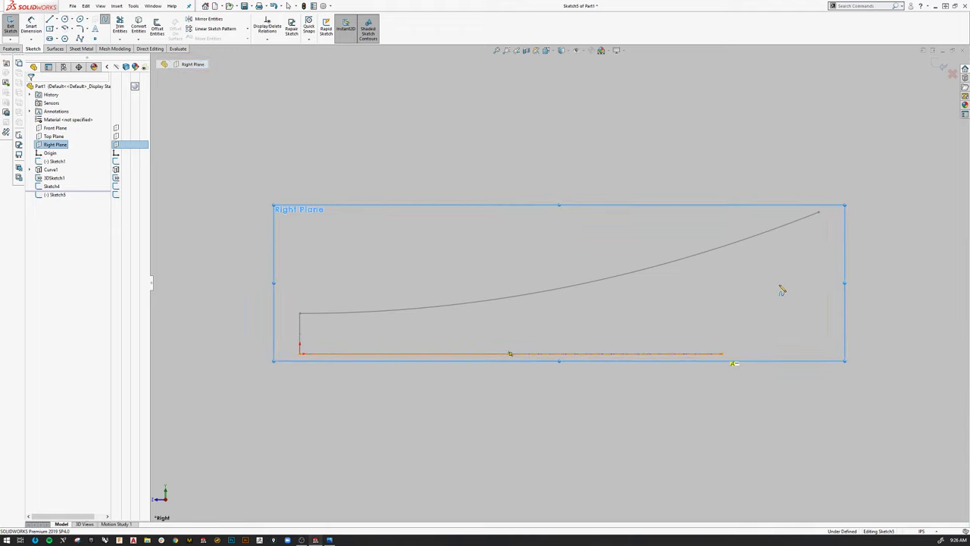
click(818, 212)
right_click(819, 213)
click(831, 218)
- Bow the spline outward, make its lower tangent handle horizontal, and angle its upper handle to about 147 degrees
scroll(758, 336, up, 2)
middle_drag(756, 337, 689, 340)
scroll(648, 296, down, 10)
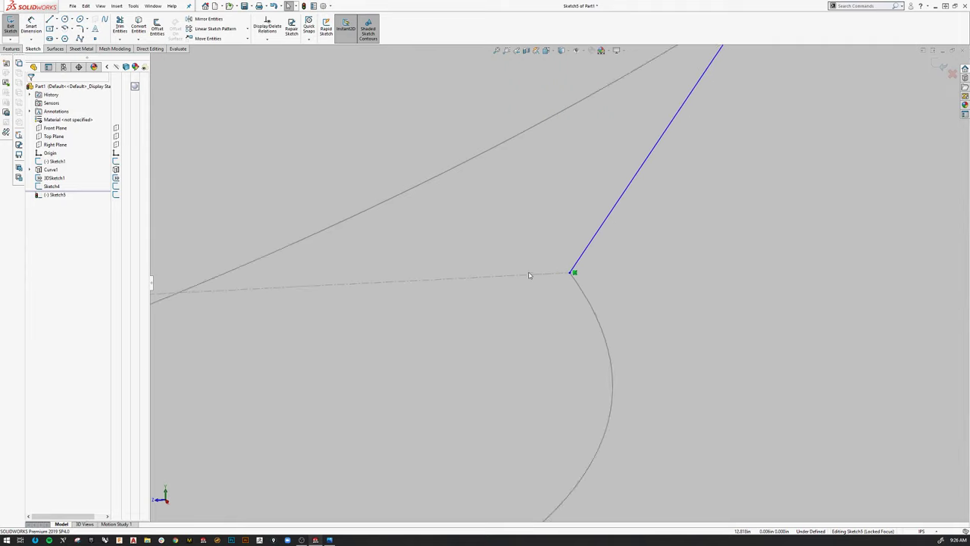
middle_drag(605, 277, 558, 341)
key(space)
click(619, 386)
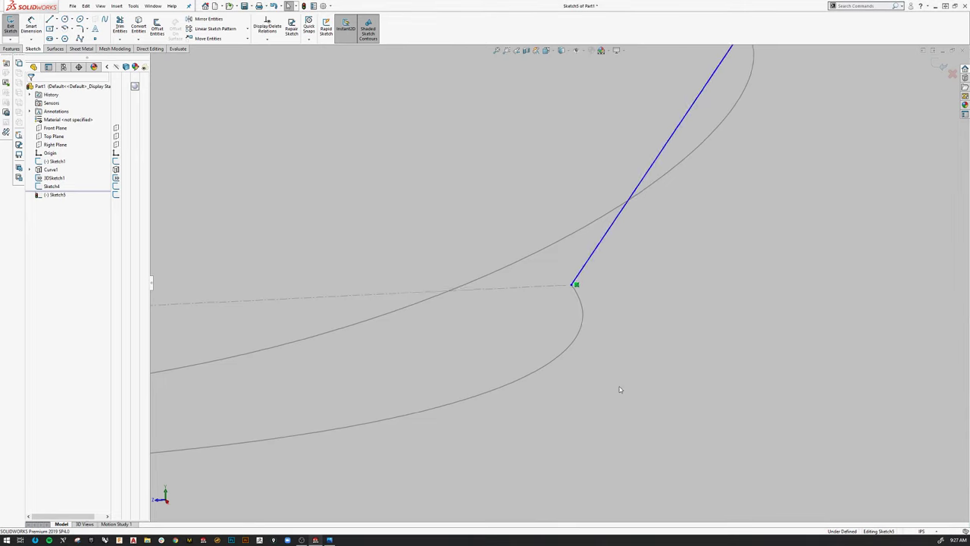
click(738, 333)
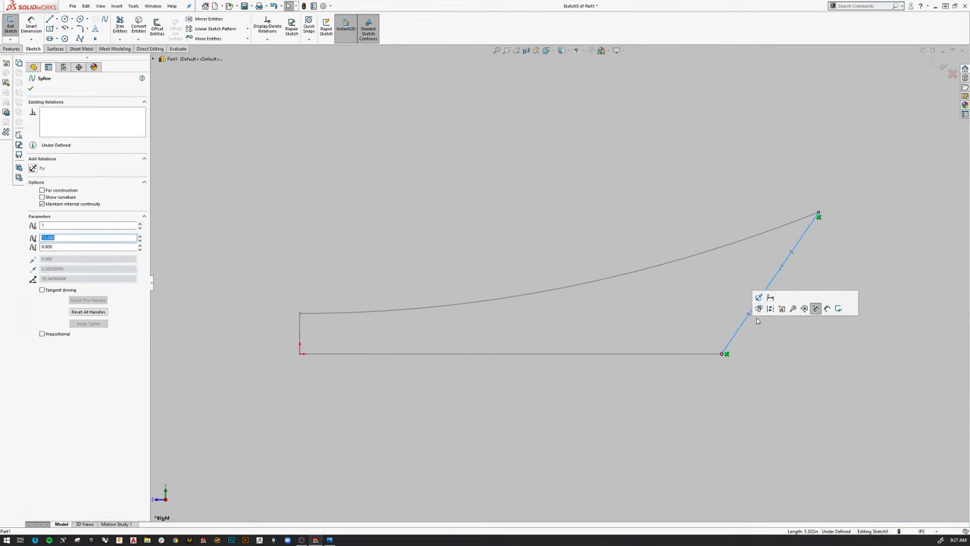
drag(751, 317, 773, 353)
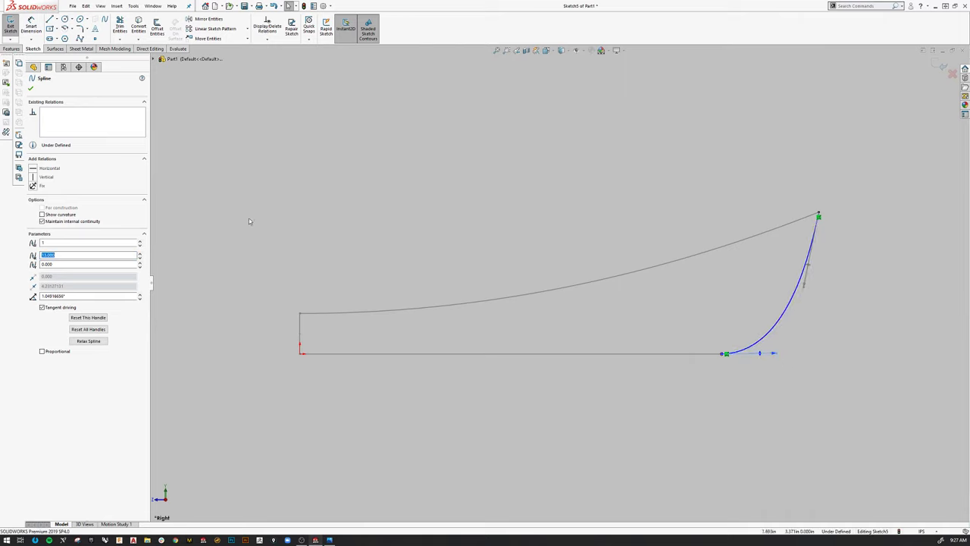
click(49, 169)
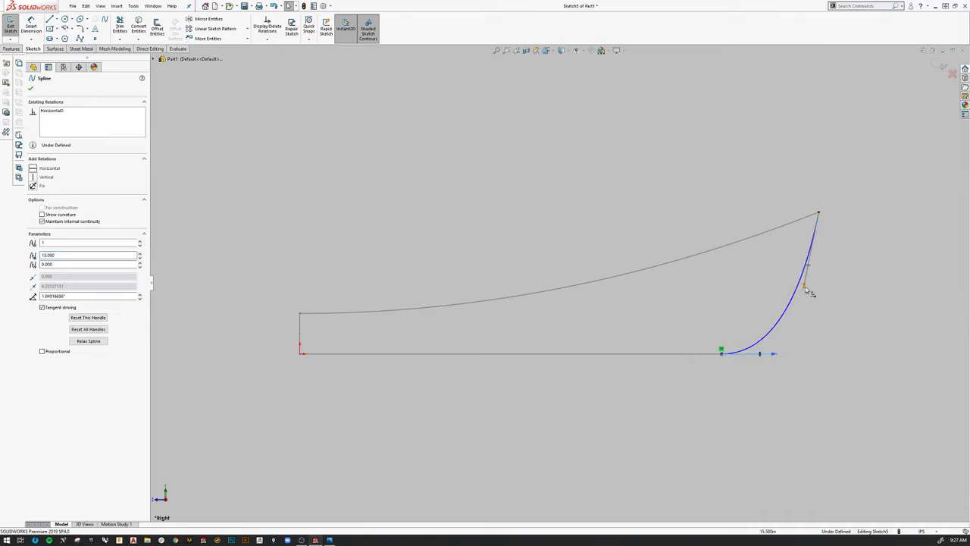
drag(806, 287, 831, 222)
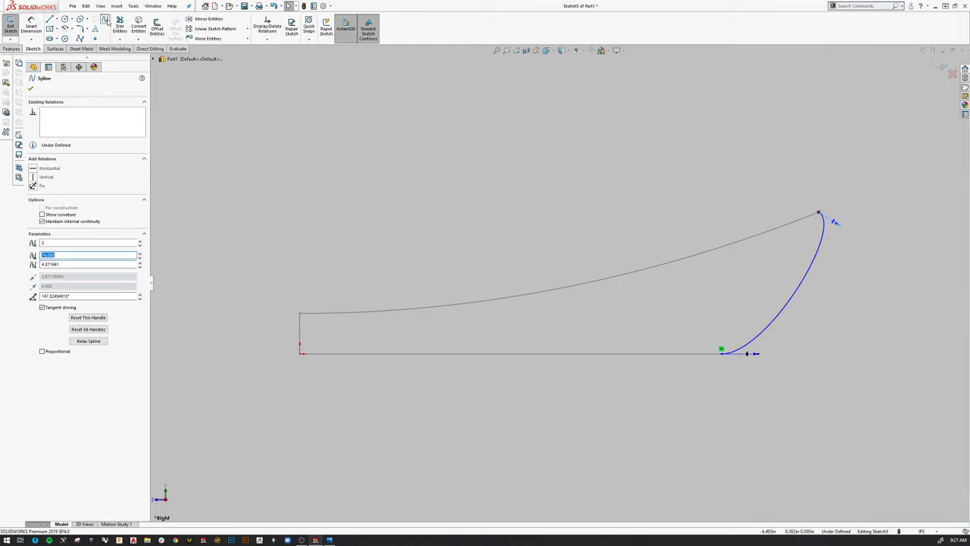
- Draw a second two-point spline from the first spline's upper endpoint back to its lower endpoint
click(105, 21)
click(818, 214)
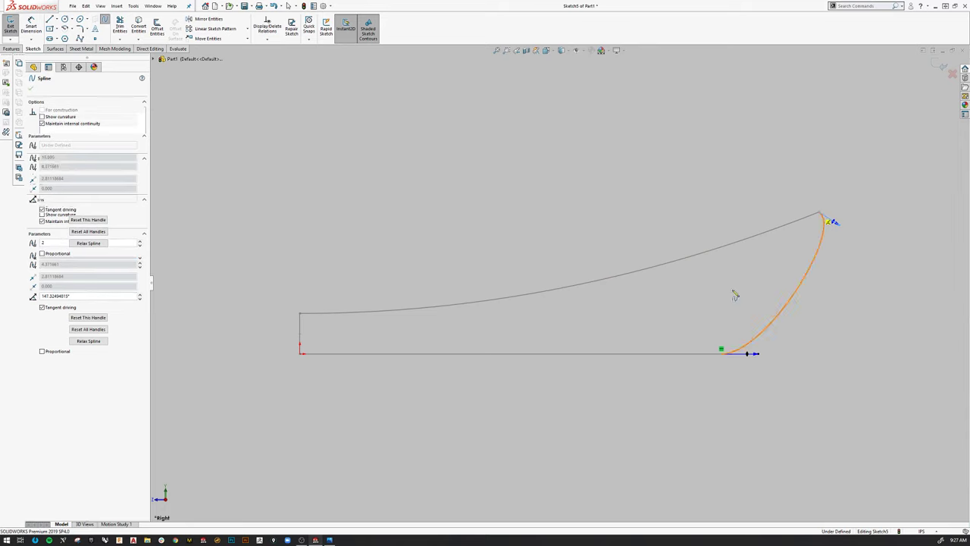
right_click(722, 354)
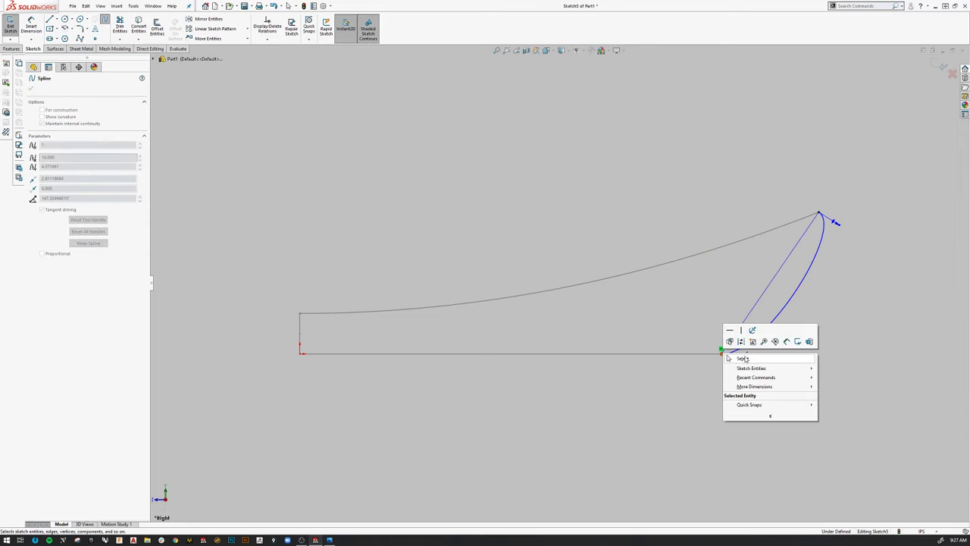
click(744, 360)
- Bow the second spline inward, make its lower handle horizontal, and angle its upper handle to about 152 degrees
click(752, 313)
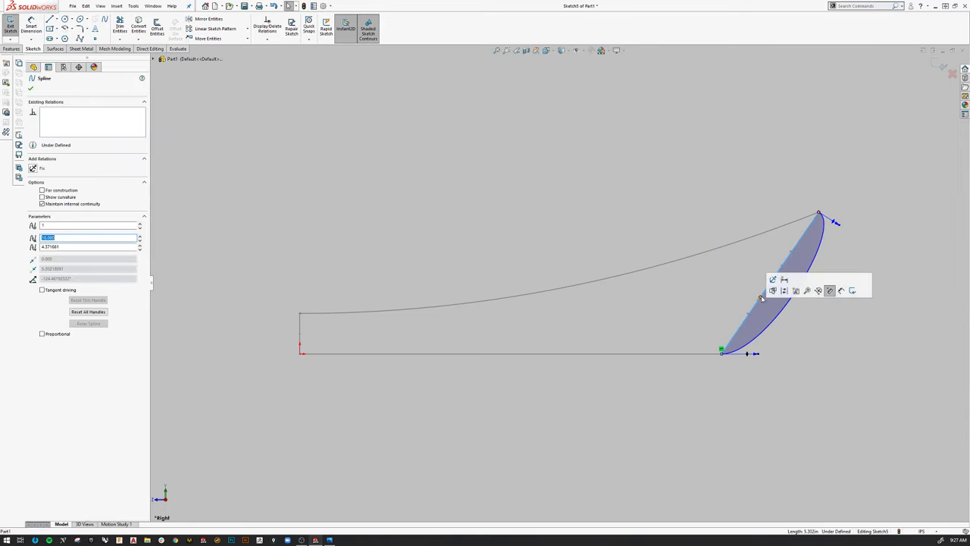
drag(761, 300, 682, 354)
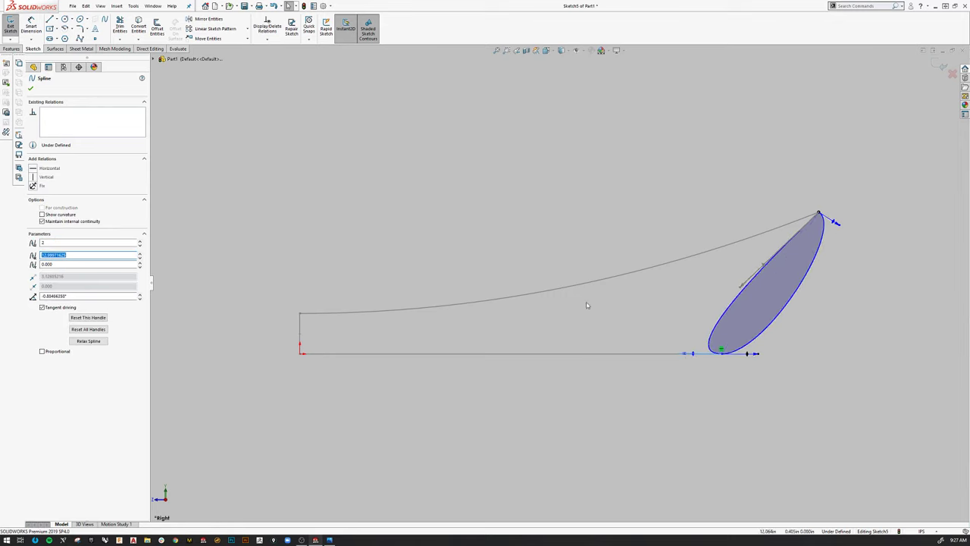
click(33, 168)
drag(740, 285, 805, 206)
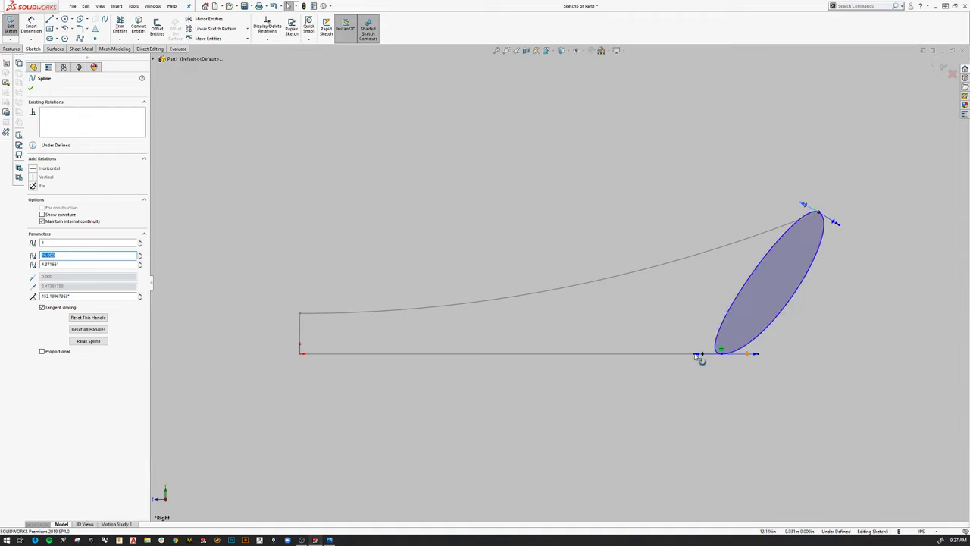
- Try to make the two splines tangent where they meet at the upper endpoint
click(841, 256)
click(791, 239)
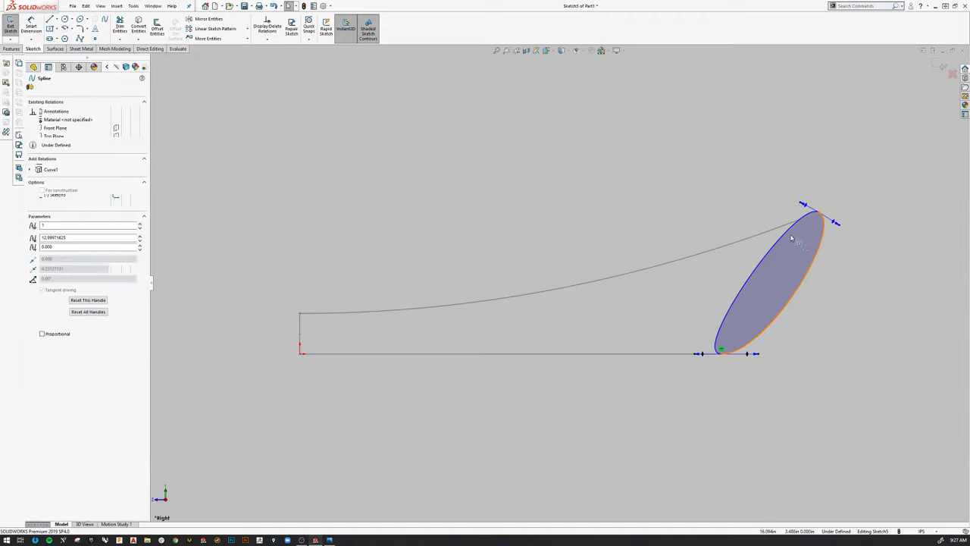
ctrl+click(803, 221)
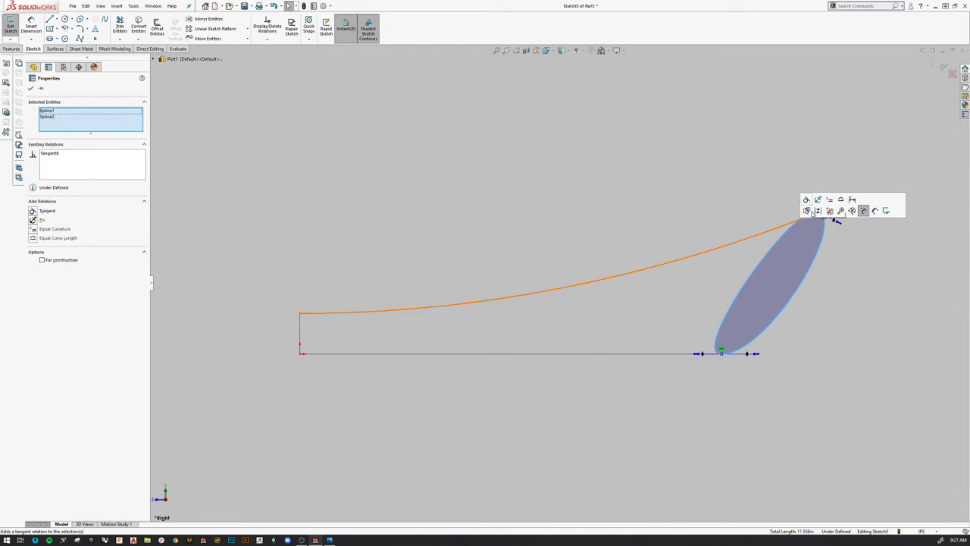
click(840, 278)
scroll(838, 276, down, 2)
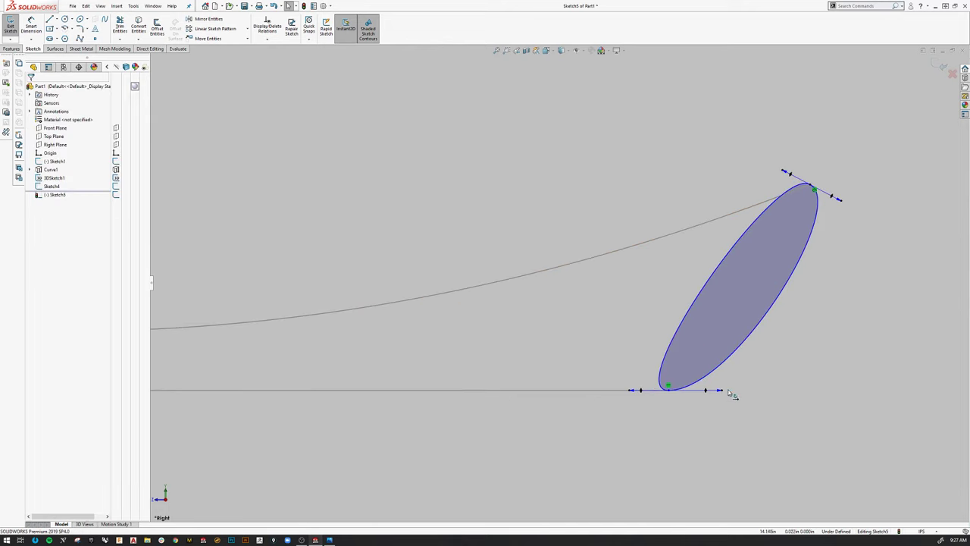
- Lengthen the outer spline's lower handle and line up the inner spline's upper handle with the outer spline's
drag(728, 392, 756, 397)
click(820, 283)
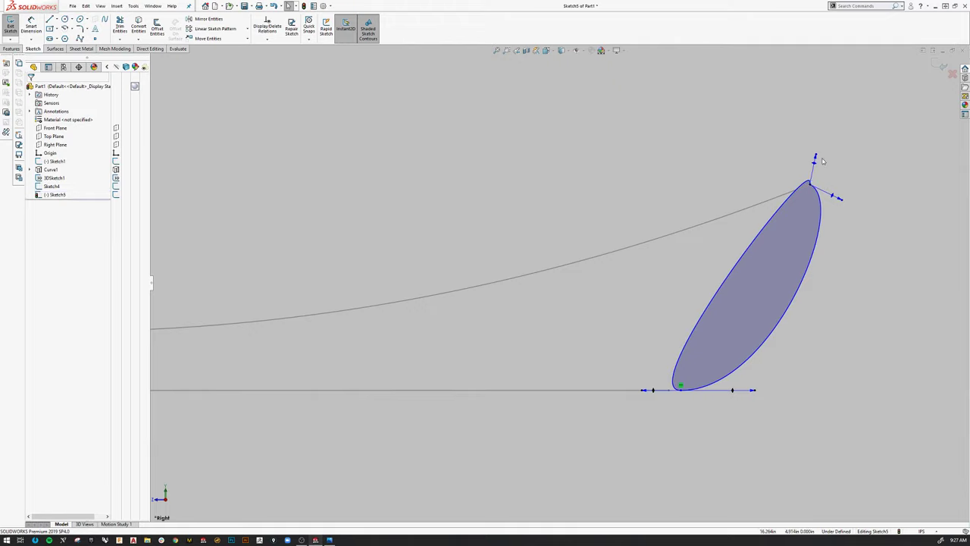
drag(811, 159, 783, 173)
click(844, 252)
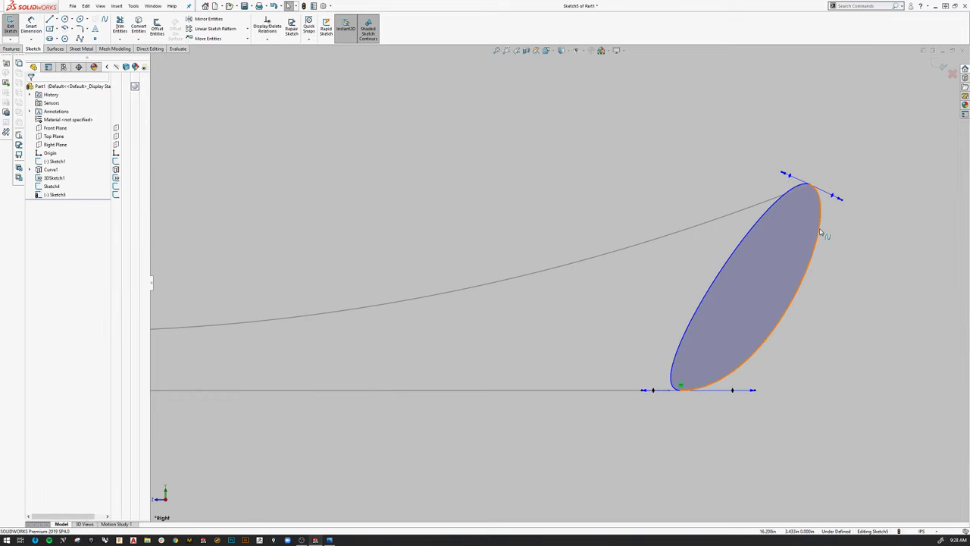
- Add a tangent relation between the outer and inner splines and finish the profile sketch
click(820, 231)
ctrl+click(773, 202)
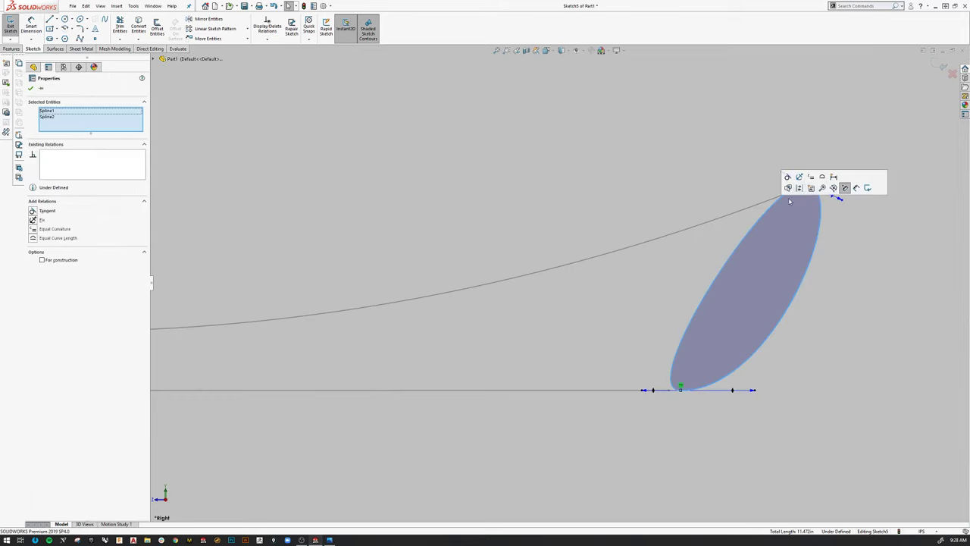
click(787, 178)
key(Escape)
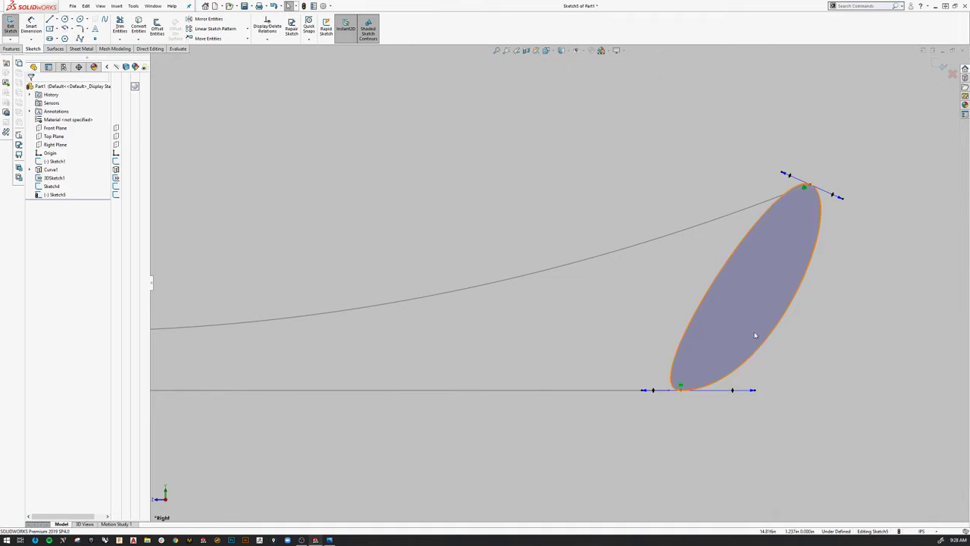
scroll(753, 334, up, 3)
click(940, 67)
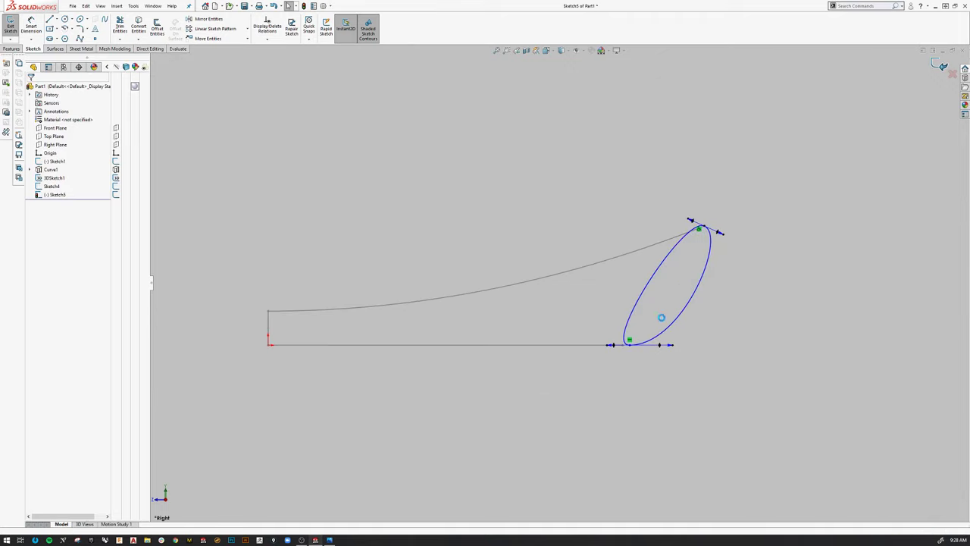
- Edit the backrest profile sketch, make its loose lower endpoint coincident with the lower guide curve's rear endpoint, and finish the sketch
key(z)
mouse_move(517, 385)
middle_down()
mouse_move(574, 394)
mouse_move(659, 472)
mouse_move(727, 505)
mouse_move(430, 294)
middle_up()
scroll(430, 294, down, 5)
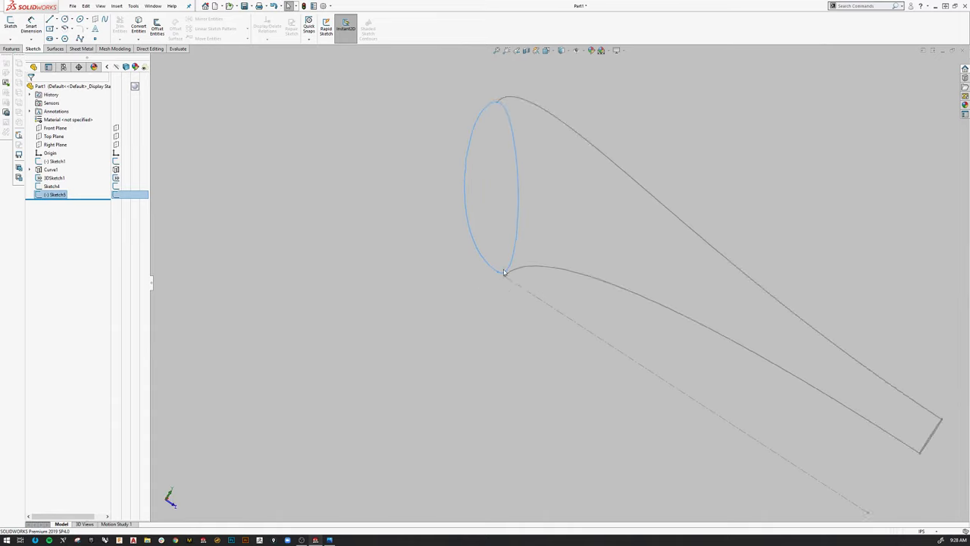
click(510, 277)
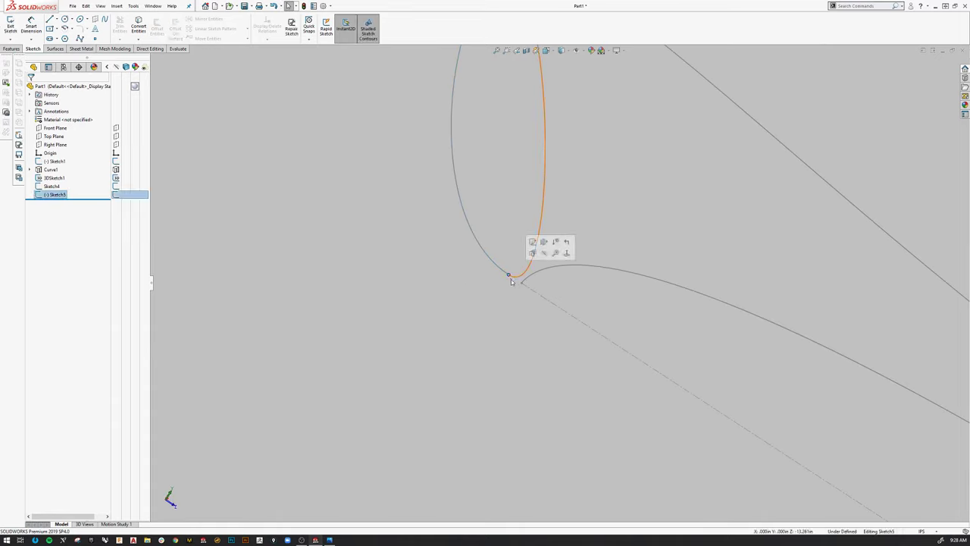
click(501, 267)
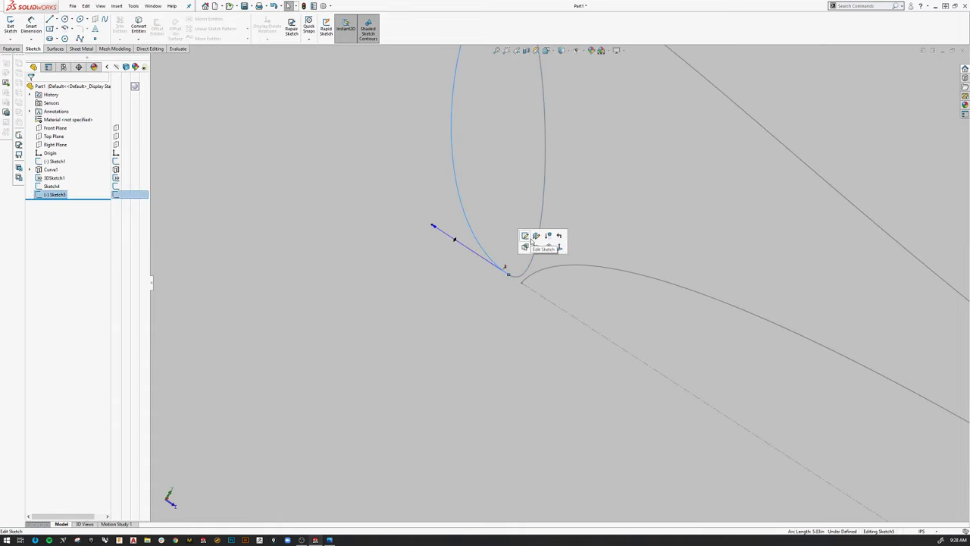
click(509, 276)
ctrl+click(522, 284)
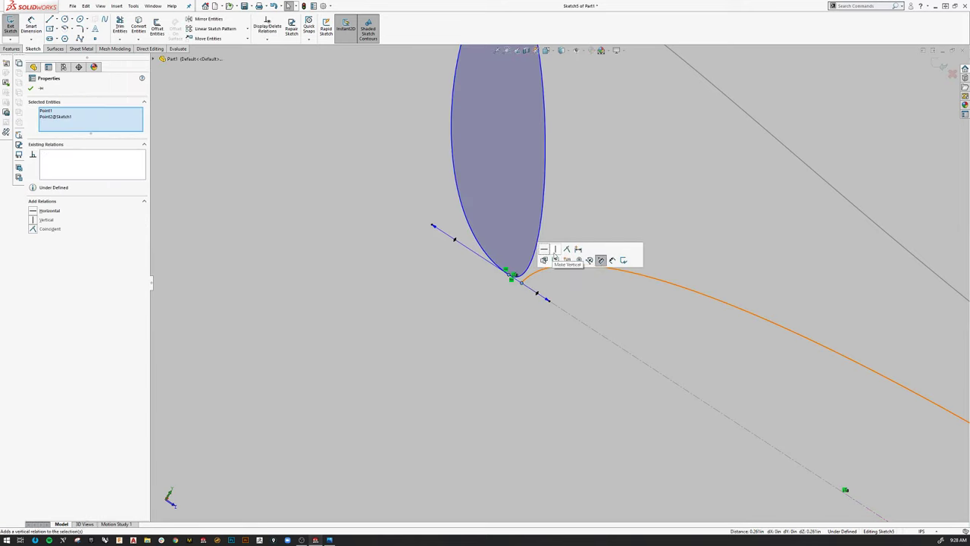
click(567, 250)
click(510, 321)
scroll(485, 317, up, 6)
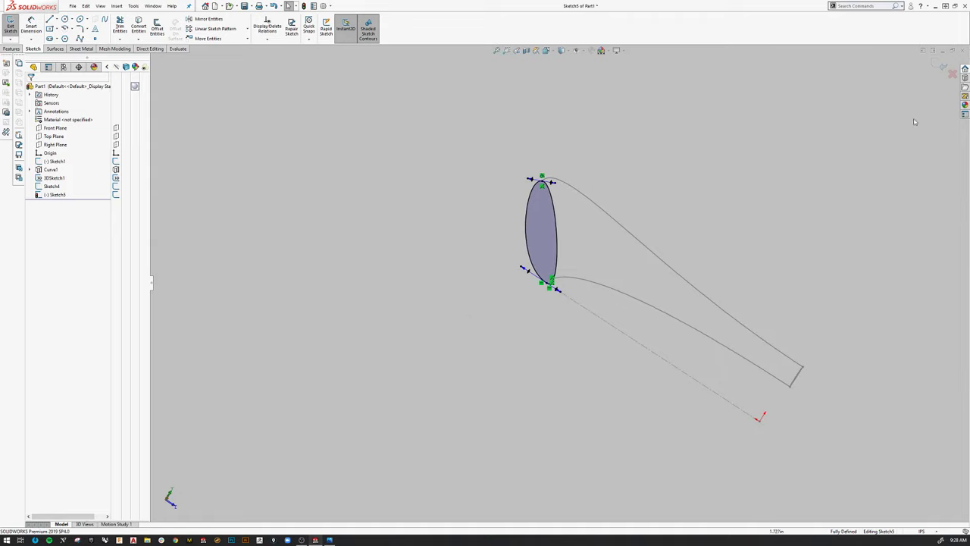
click(942, 66)
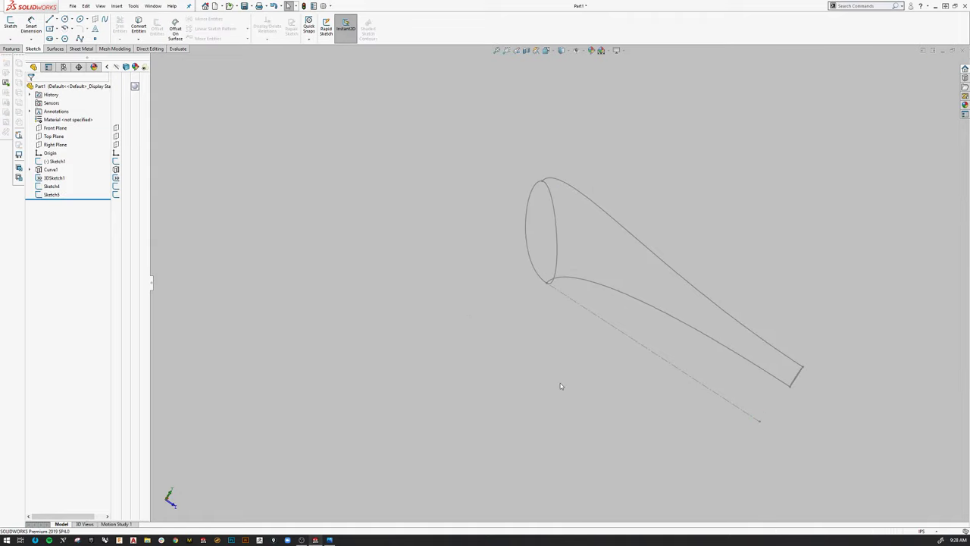
- Create a reference plane offset 4 in from the Front Plane toward the backrest profile
mouse_move(560, 386)
middle_down()
mouse_move(511, 351)
mouse_move(576, 298)
mouse_move(480, 340)
mouse_move(511, 373)
middle_up()
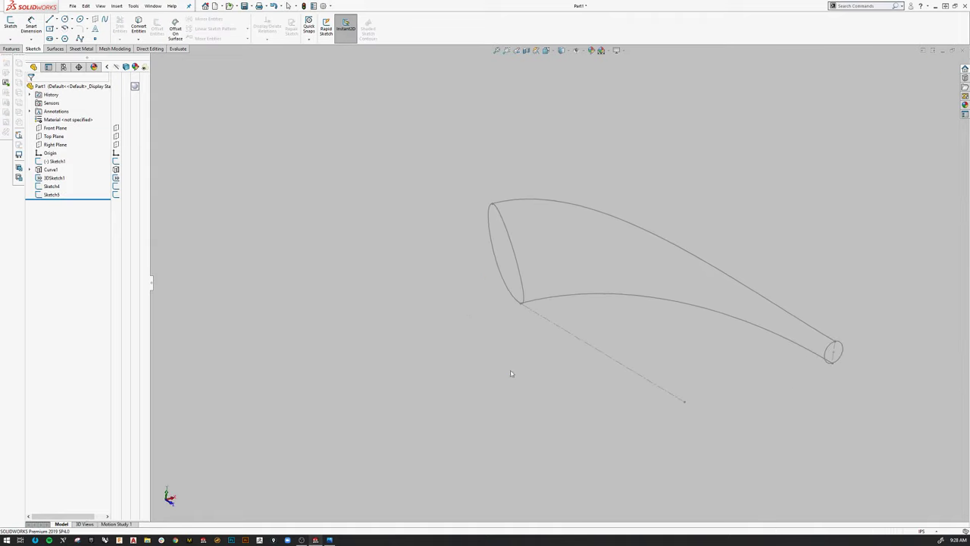
click(54, 128)
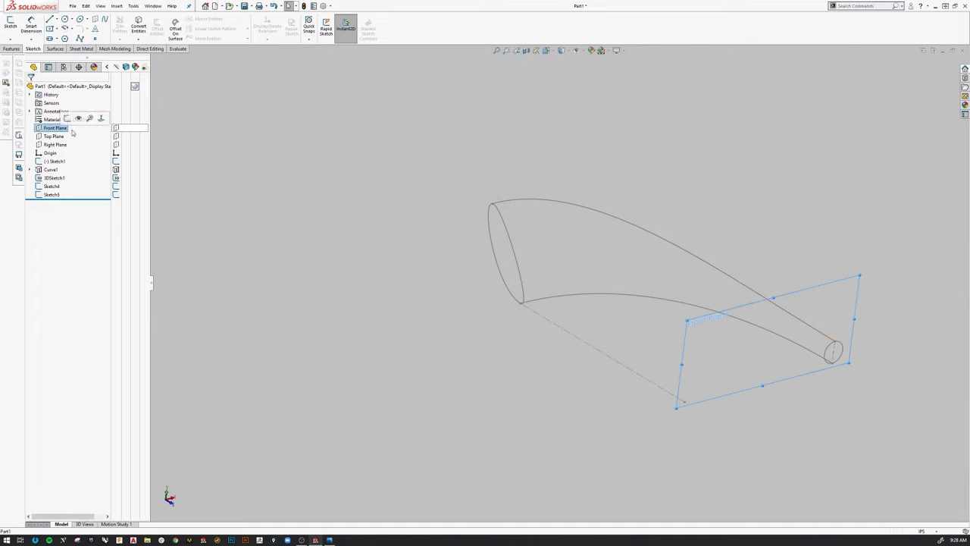
ctrl+drag(821, 287, 777, 266)
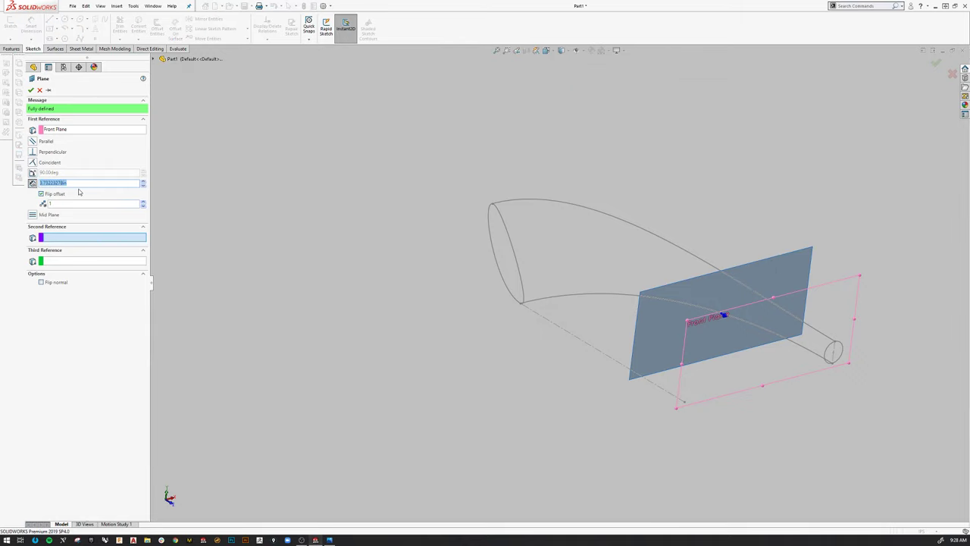
text(2)
key(Return)
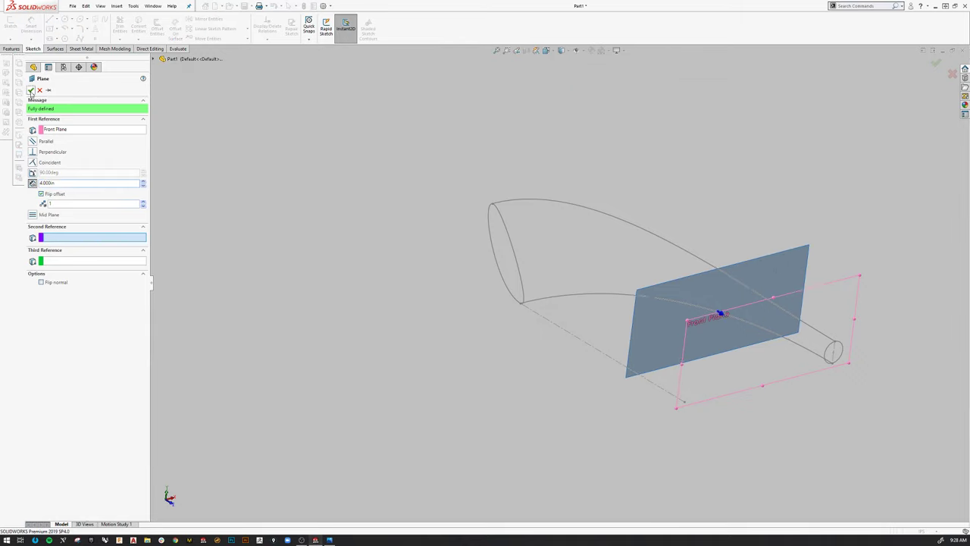
click(31, 92)
click(399, 203)
scroll(387, 256, up, 3)
middle_drag(351, 274, 361, 319)
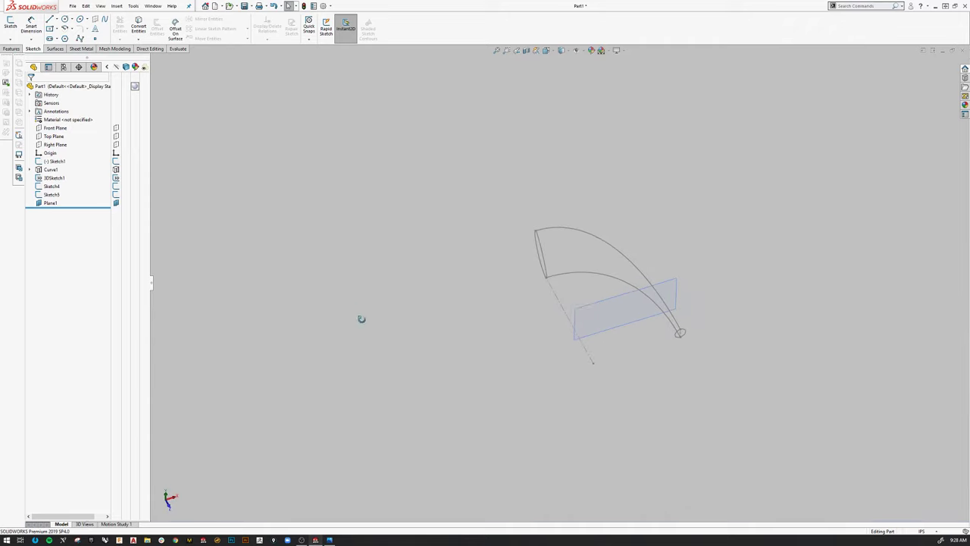
- Save the part to the Desktop as part705
click(74, 8)
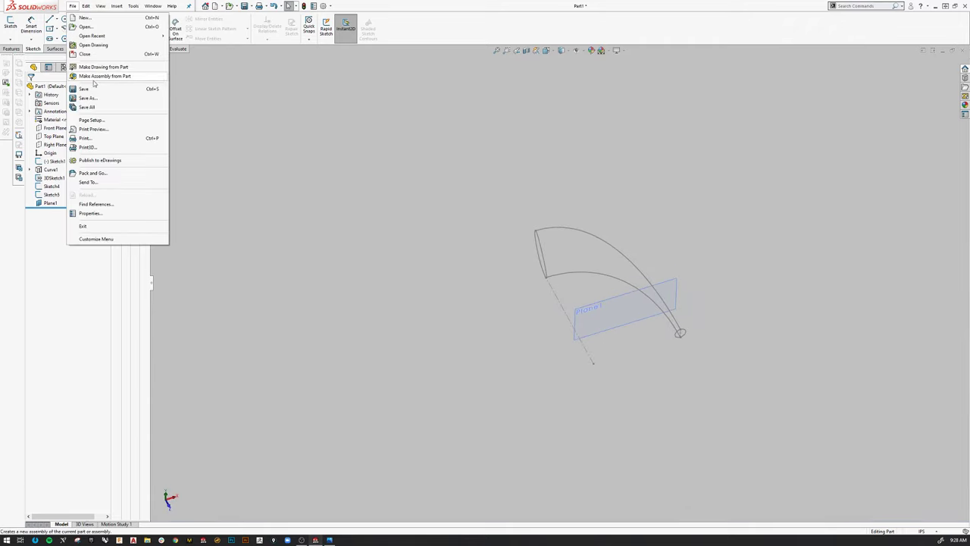
click(94, 98)
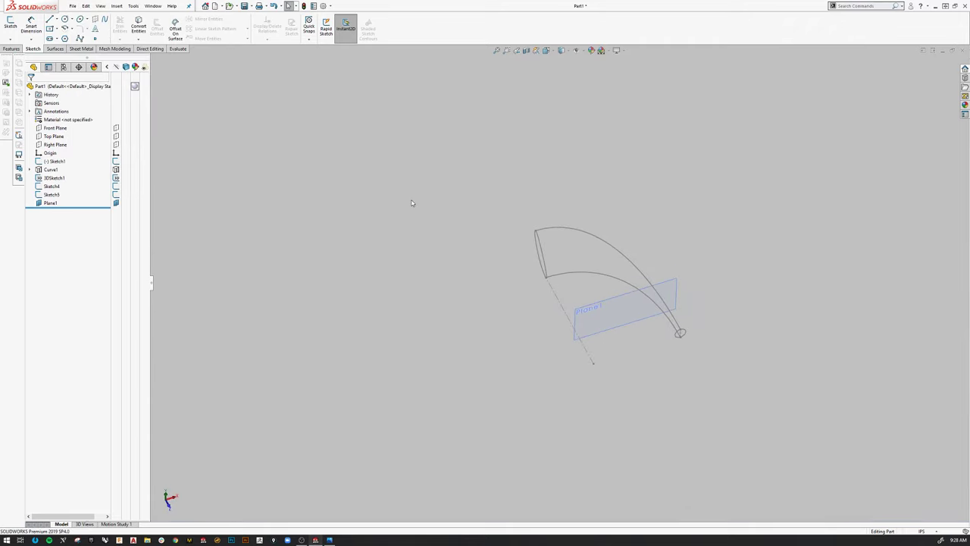
key(ctrl+s)
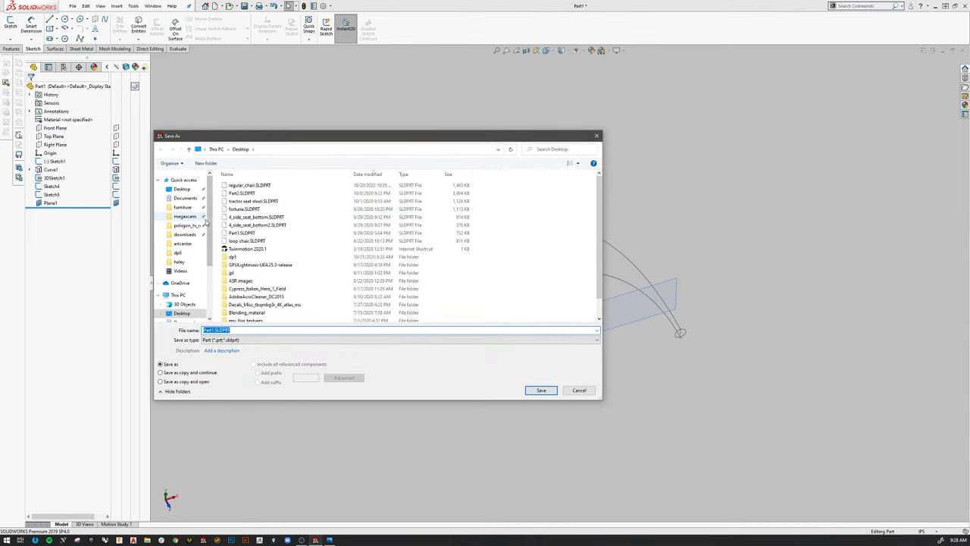
click(181, 190)
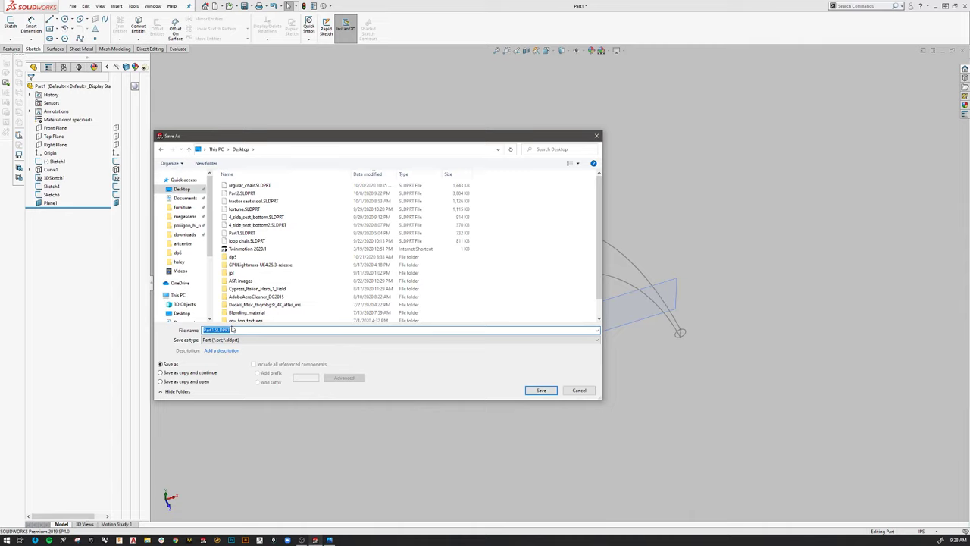
text(part101)
click(541, 389)
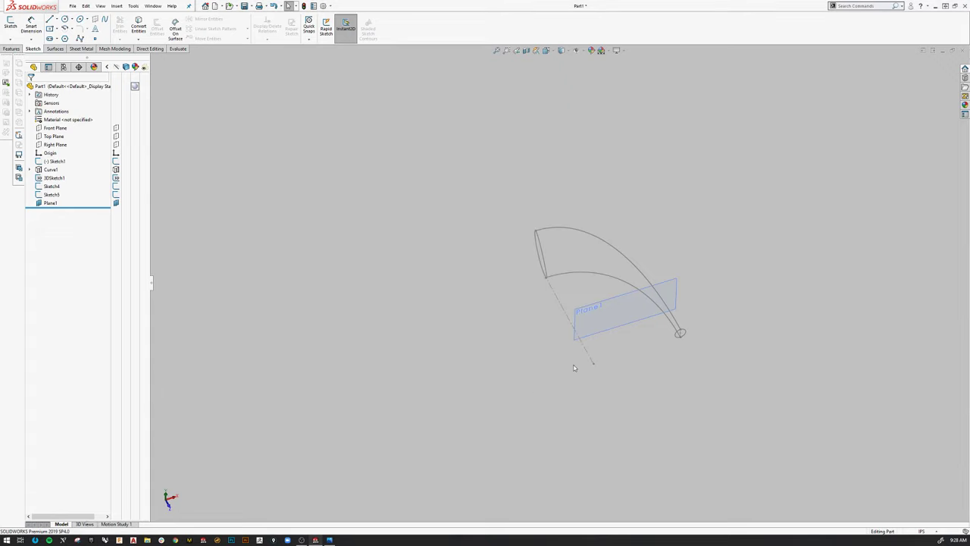
- Start a sketch on the offset plane and draw a short two-point spline near the armrest's front end
mouse_move(532, 384)
middle_down()
mouse_move(554, 351)
mouse_move(541, 323)
mouse_move(551, 387)
middle_up()
scroll(680, 270, down, 3)
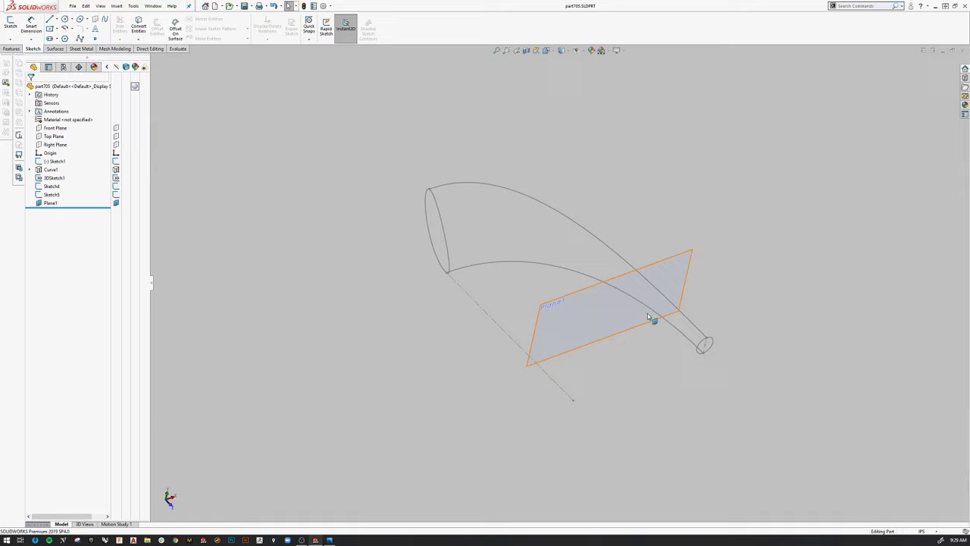
middle_drag(704, 344, 619, 304)
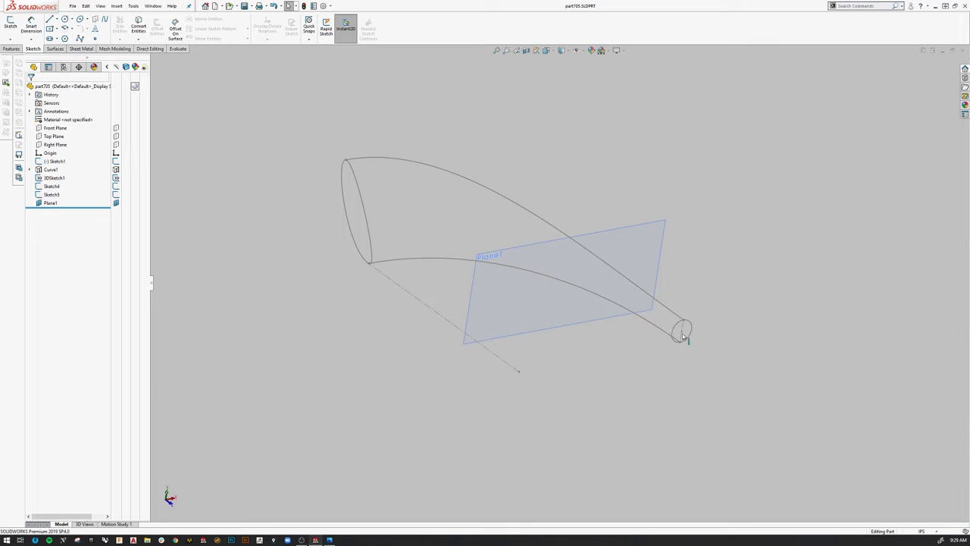
click(625, 241)
click(642, 212)
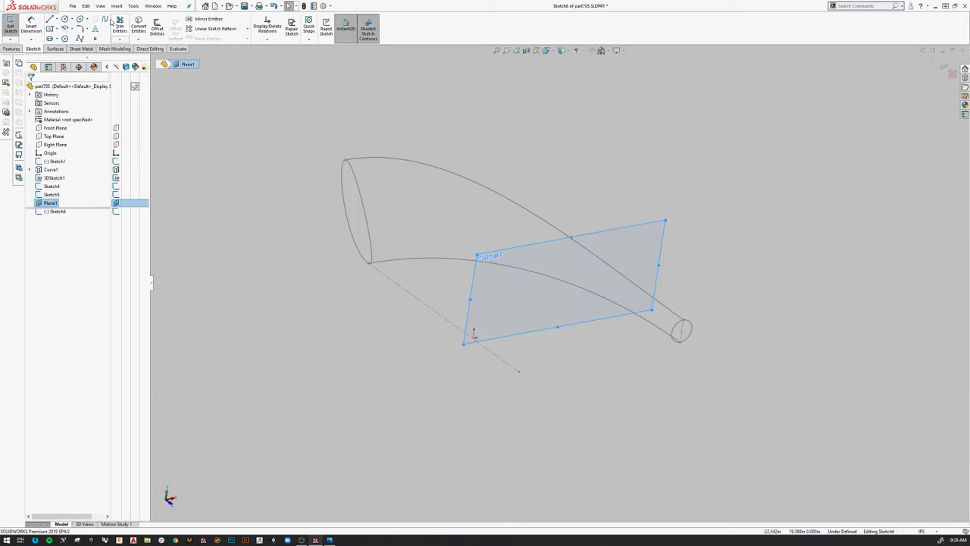
click(106, 20)
scroll(638, 302, up, 3)
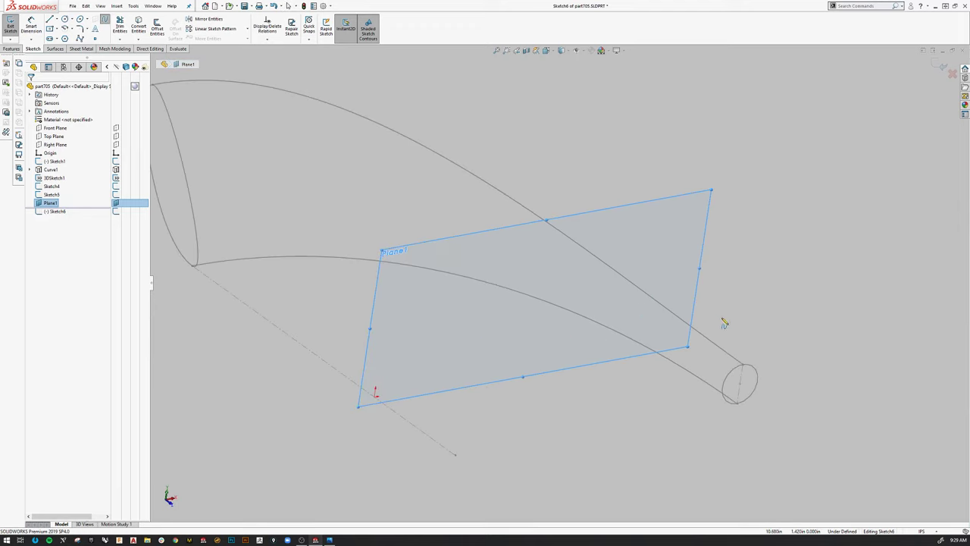
click(681, 297)
click(730, 339)
right_click(730, 340)
click(747, 347)
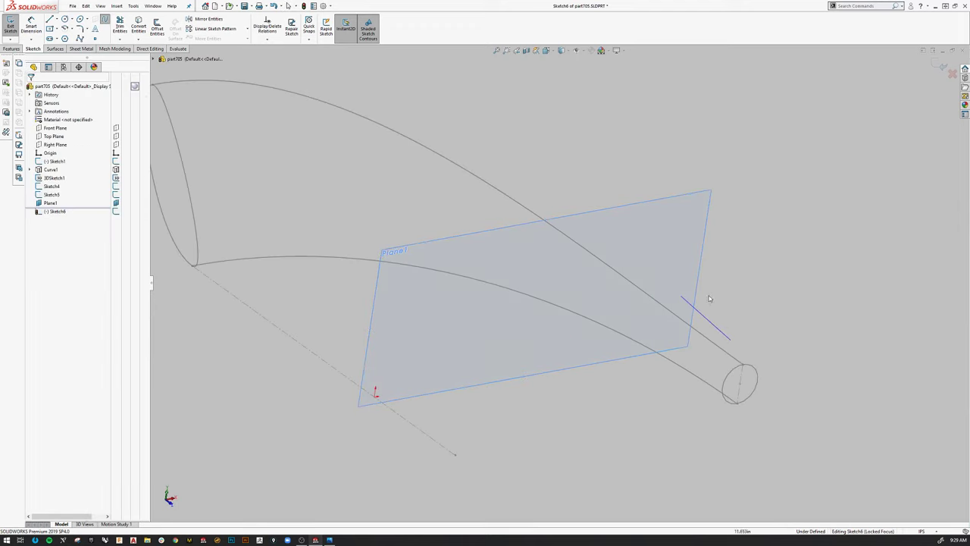
- Add a pierce relation between the spline's upper endpoint and the upper guide curve
click(687, 302)
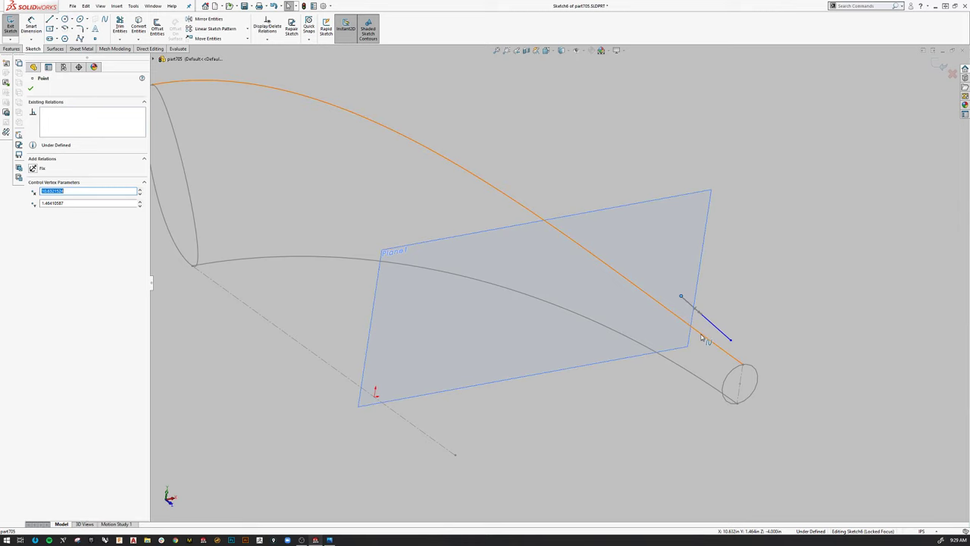
ctrl+click(702, 338)
click(734, 301)
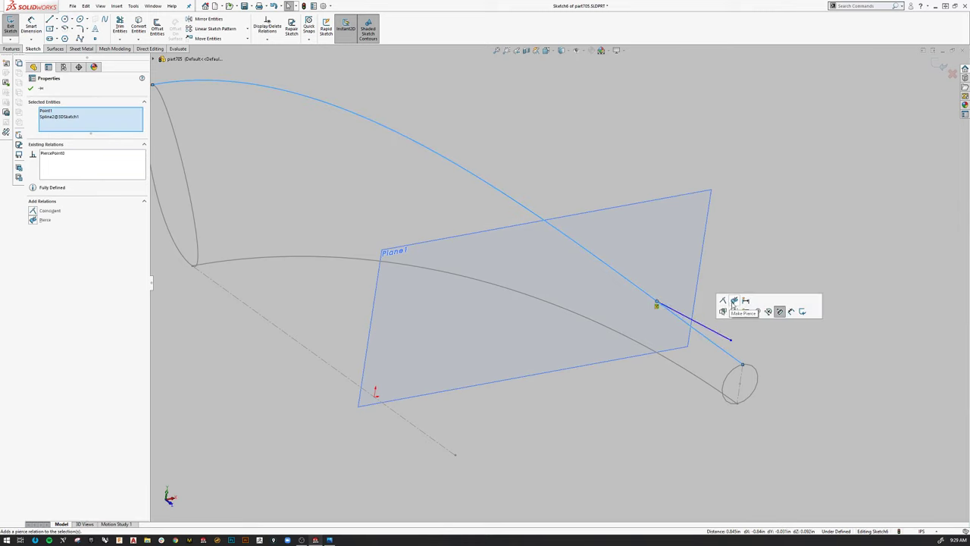
click(765, 346)
- Add a pierce relation between the spline's other endpoint and the lower guide curve
click(705, 359)
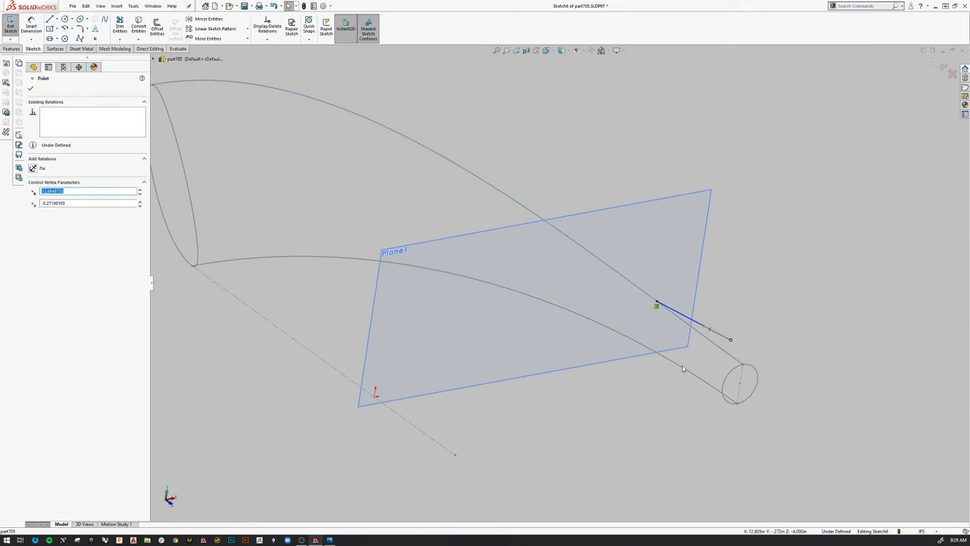
ctrl+click(684, 369)
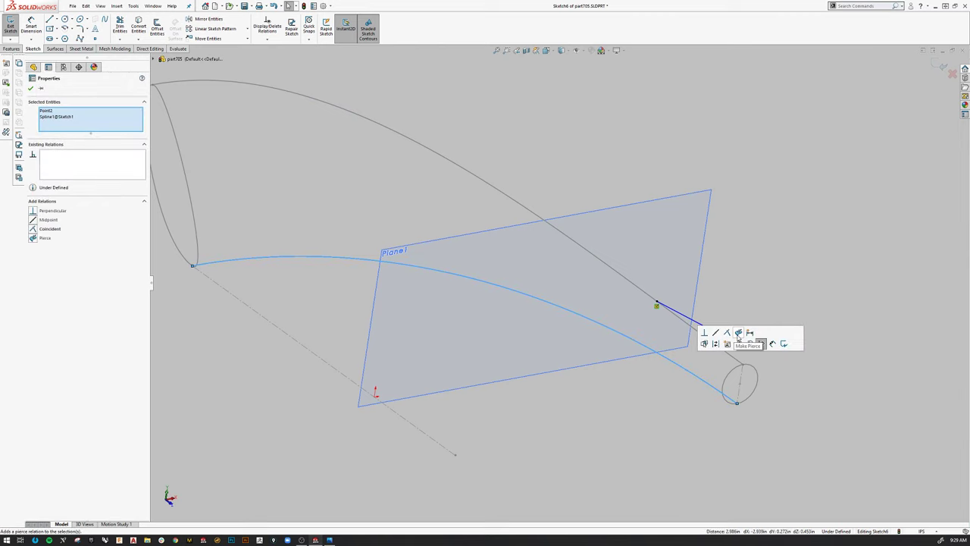
click(738, 339)
click(650, 401)
- View the sketch from the front and bow the spline outward with nearly horizontal handles at both endpoints to form the profile's outer half
scroll(652, 372, down, 3)
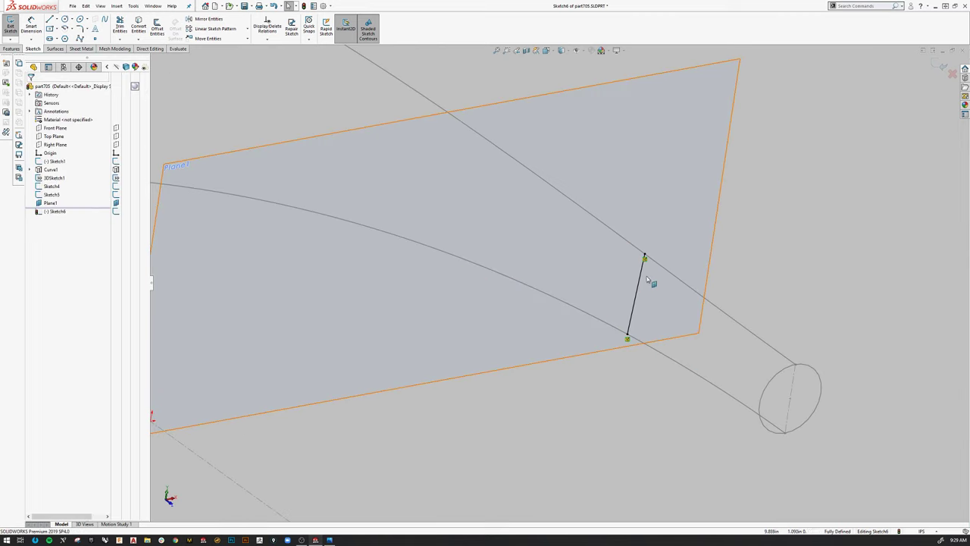
key(space)
click(654, 404)
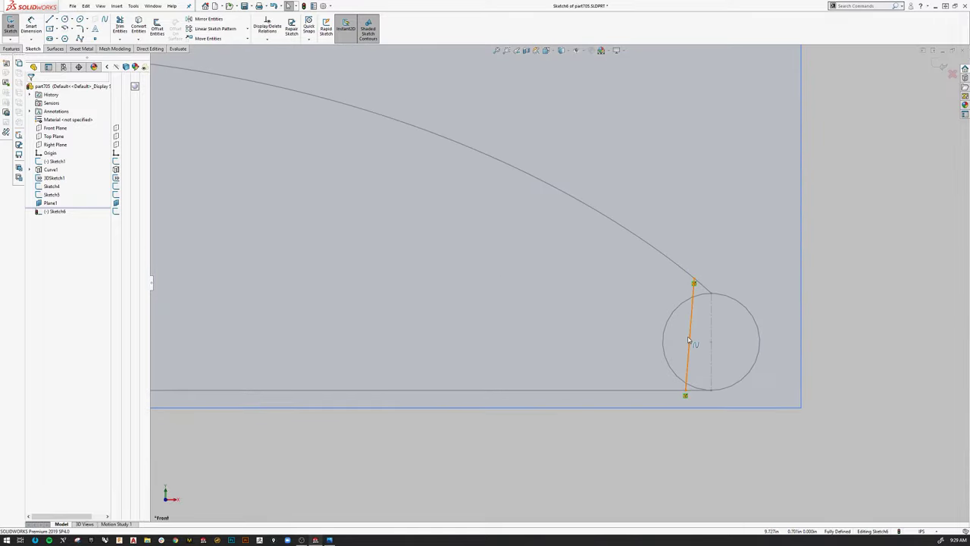
click(695, 351)
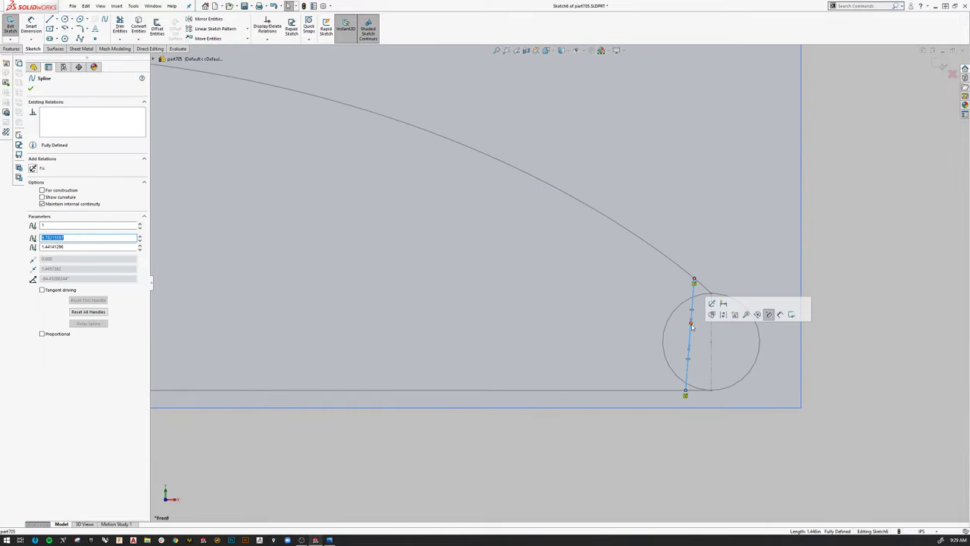
drag(691, 328, 756, 291)
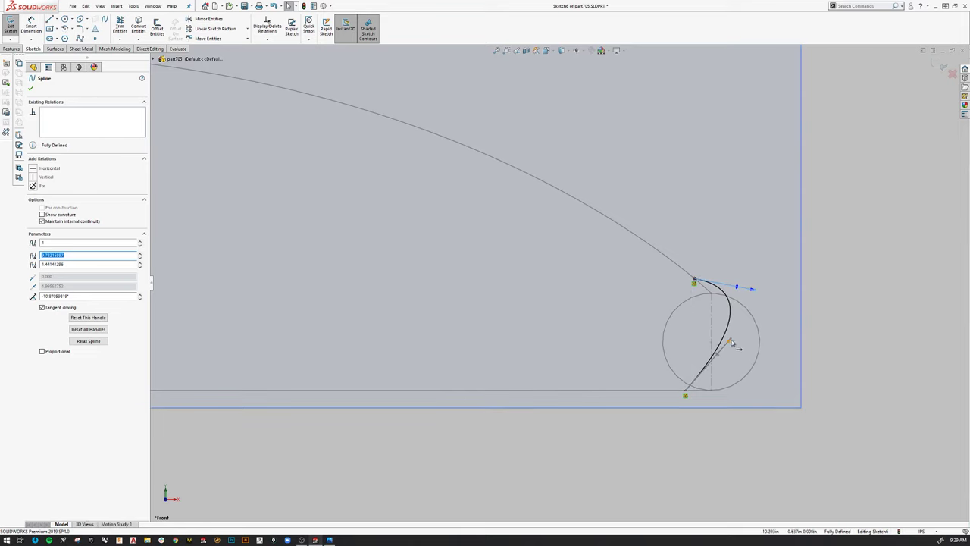
drag(732, 342, 740, 391)
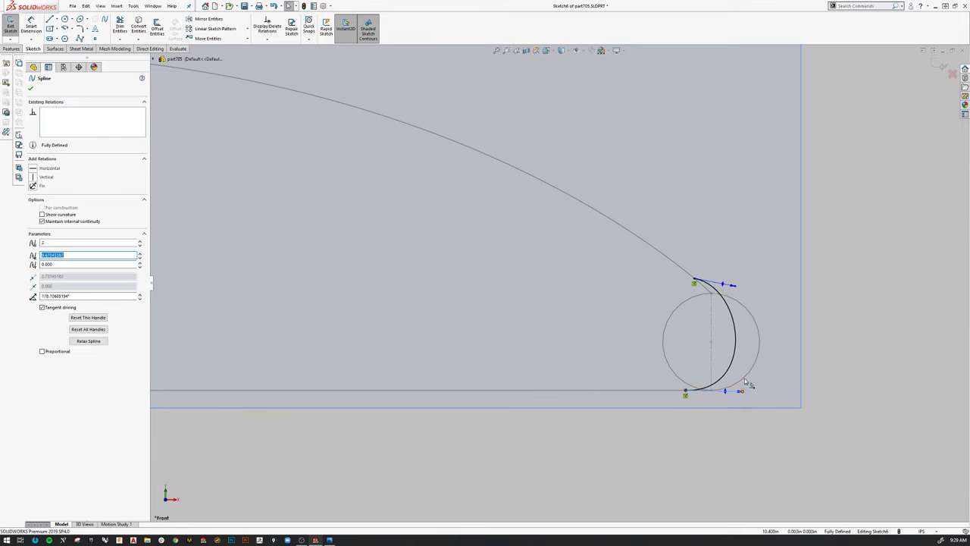
drag(735, 287, 746, 282)
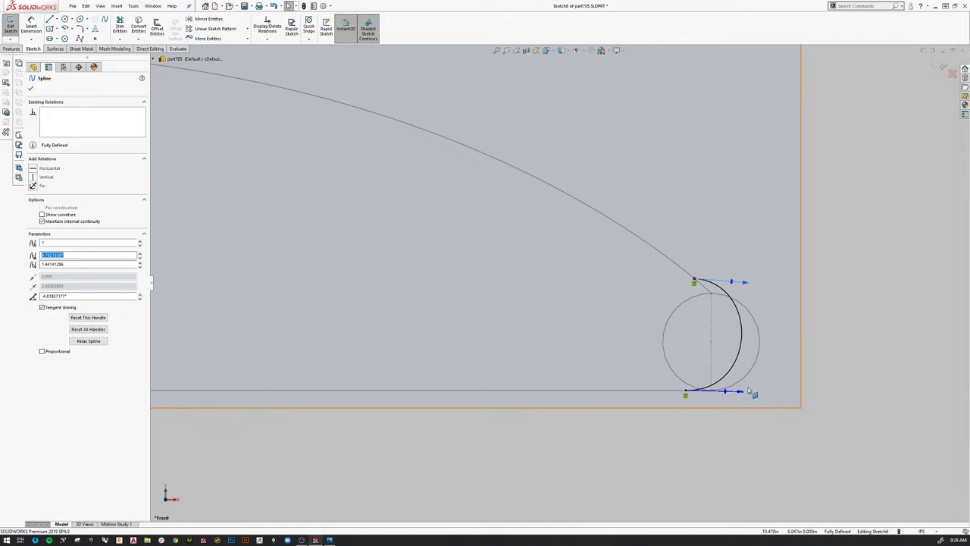
drag(743, 392, 746, 392)
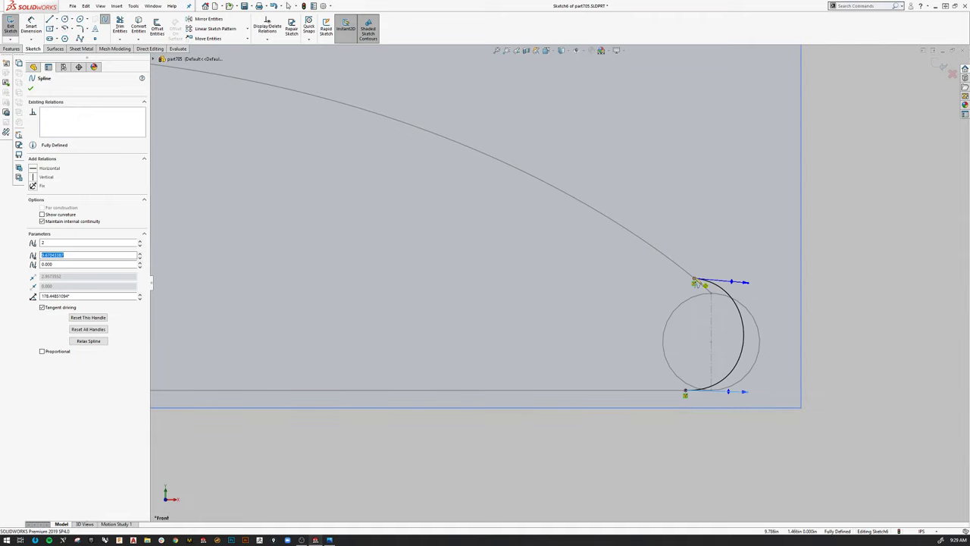
- Draw a second spline between the same two endpoints and bow it inward with its handles to close a rounded profile
click(696, 285)
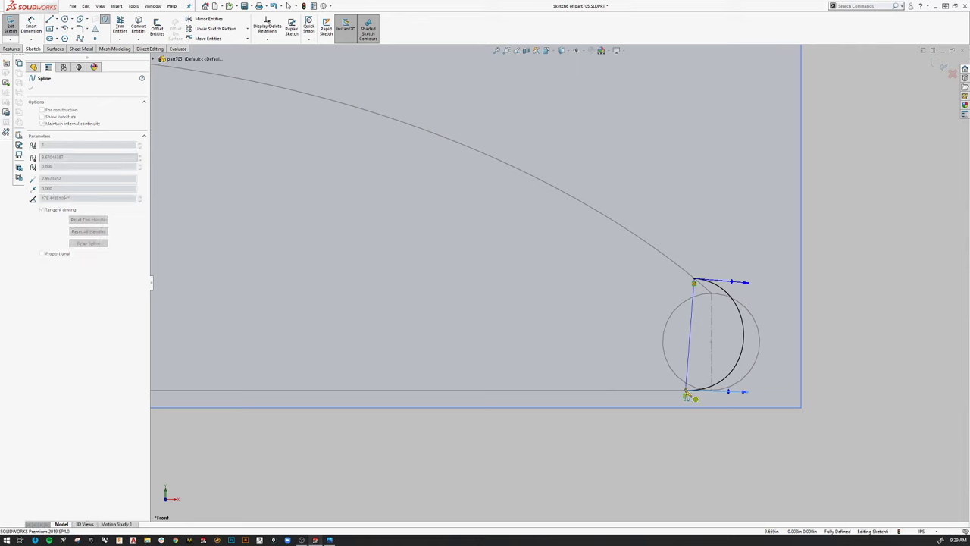
right_click(686, 391)
click(704, 397)
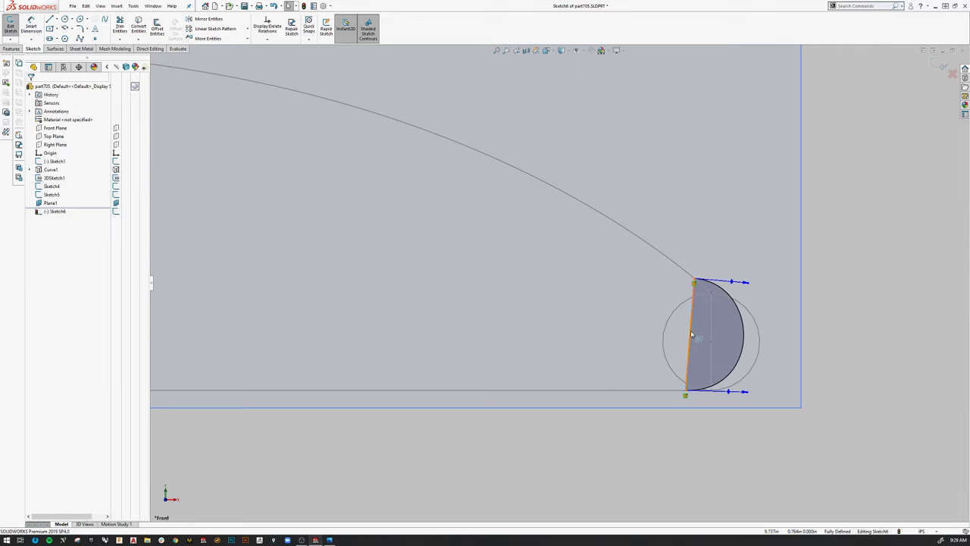
click(691, 334)
drag(692, 334, 633, 282)
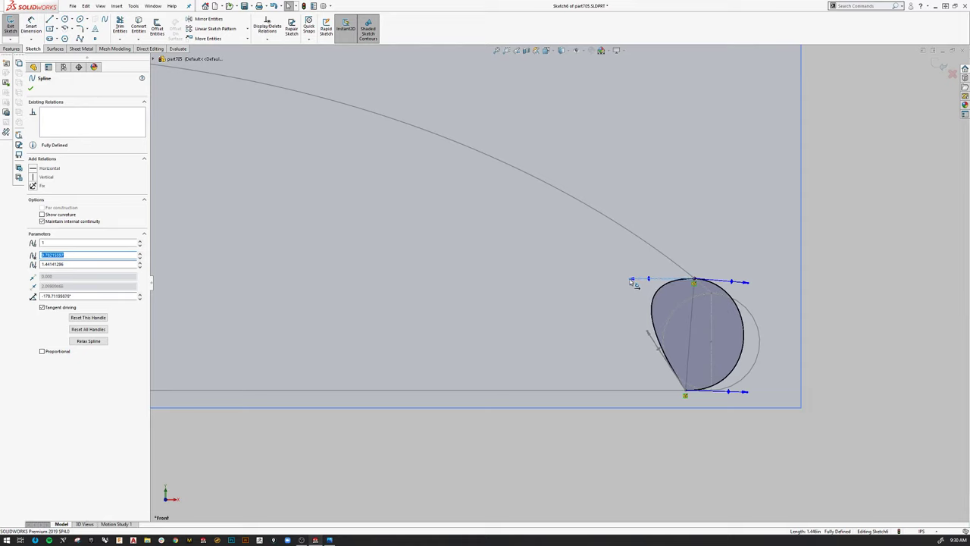
drag(634, 360, 634, 390)
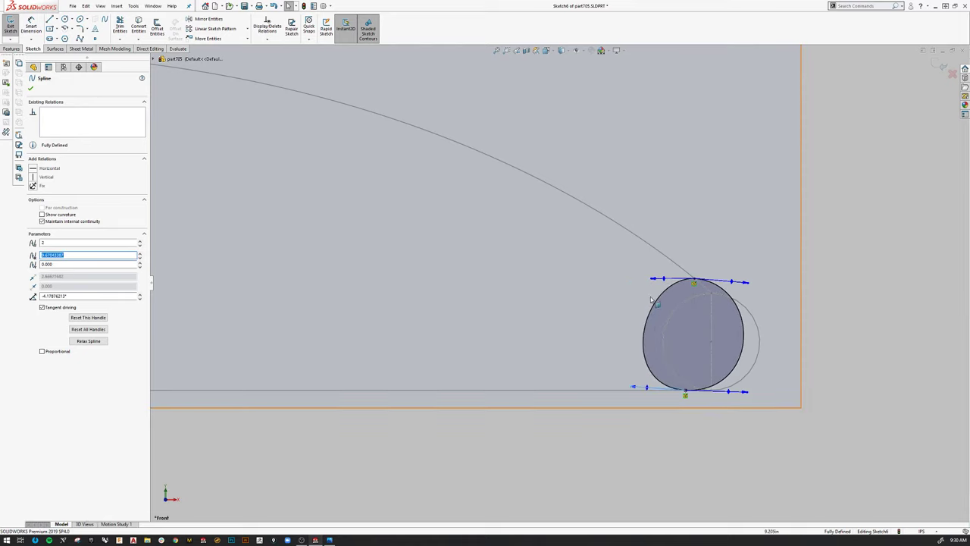
drag(650, 278, 645, 280)
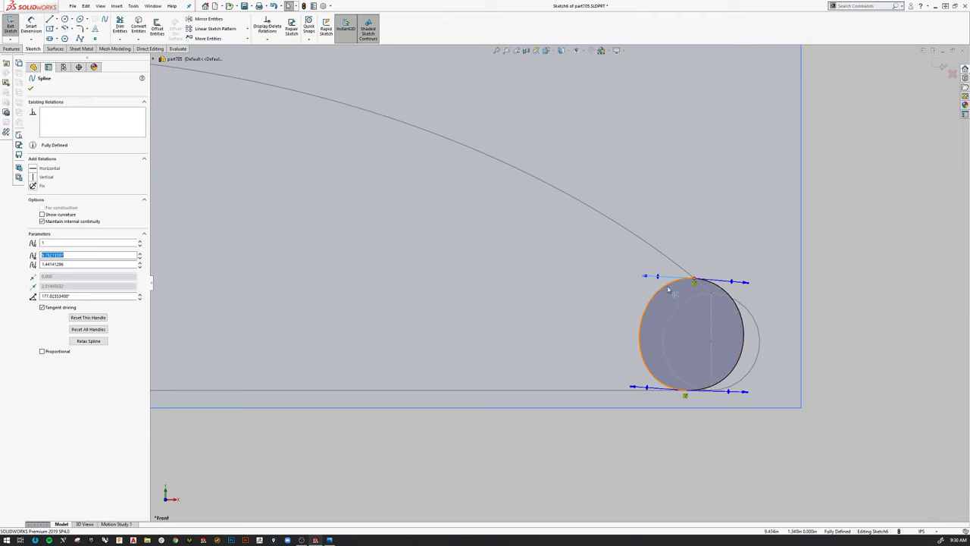
- Add tangent relations between the two profile splines at both their upper and lower shared endpoints
ctrl+click(718, 289)
click(739, 254)
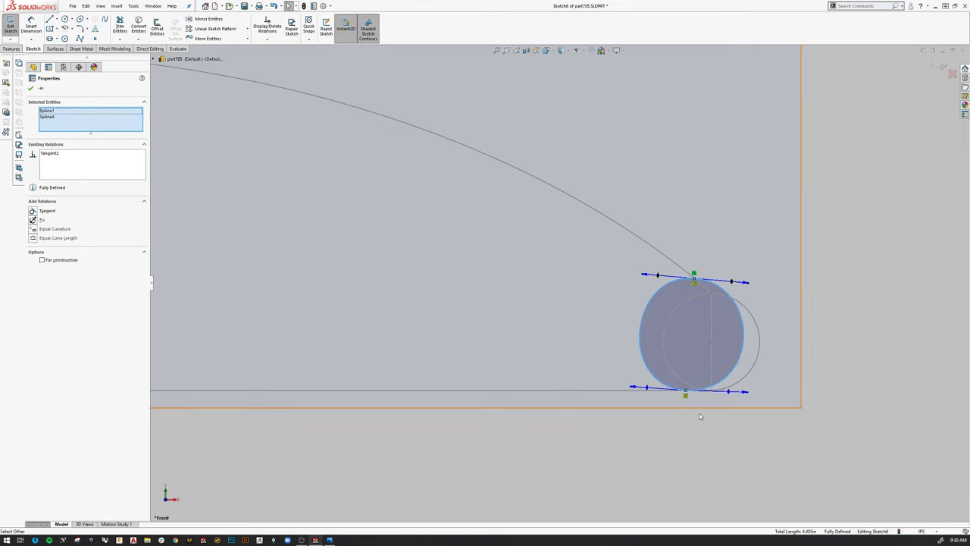
click(699, 419)
click(708, 391)
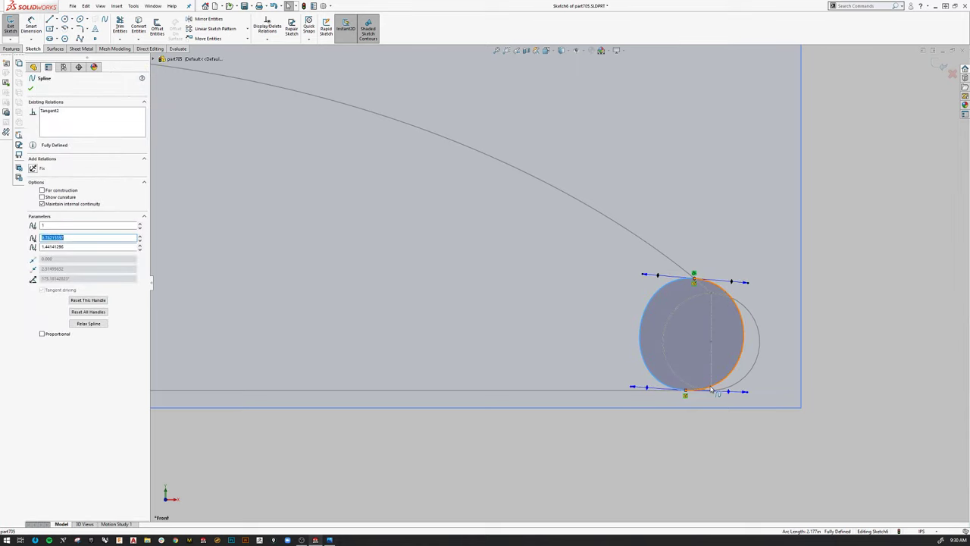
ctrl+click(743, 350)
click(731, 354)
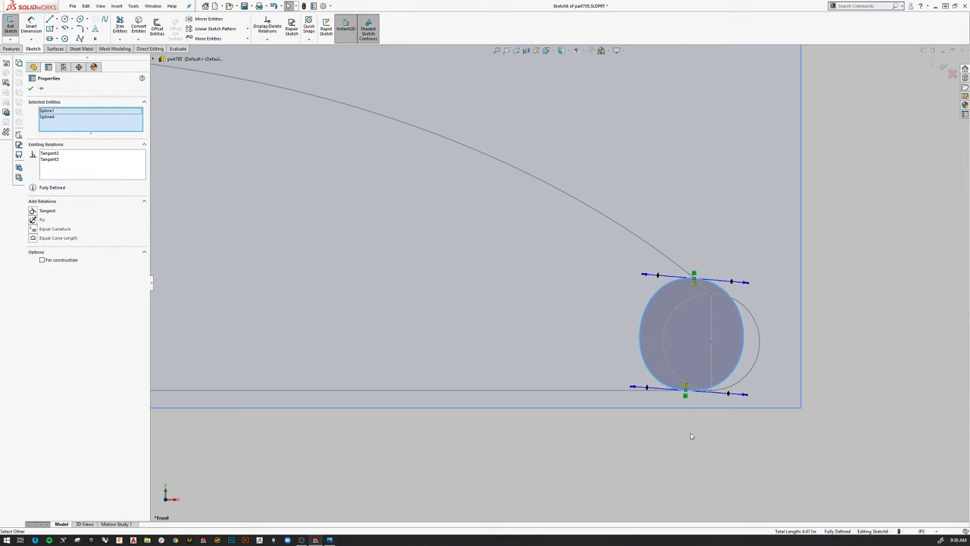
click(693, 437)
- Finish the intermediate armrest profile sketch and hide the offset plane
scroll(717, 363, up, 3)
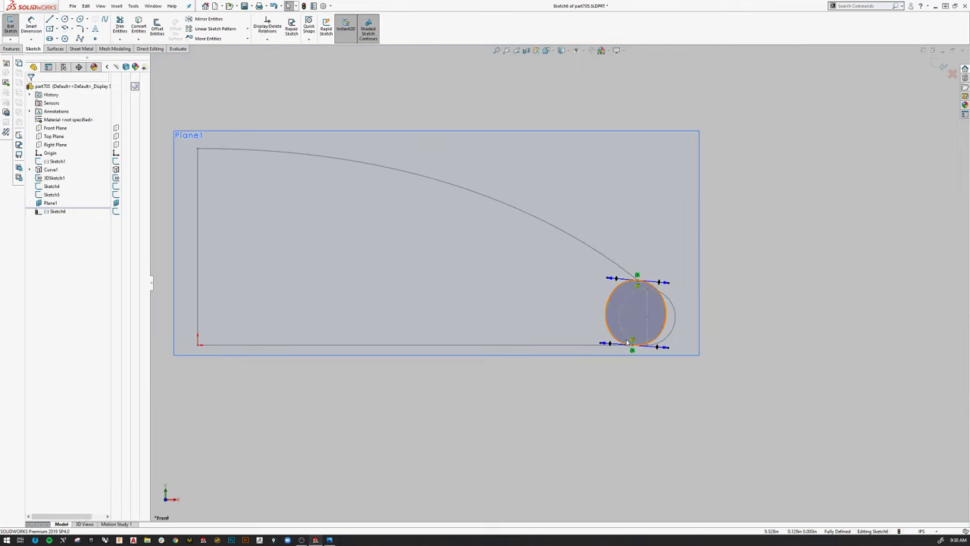
scroll(649, 311, down, 3)
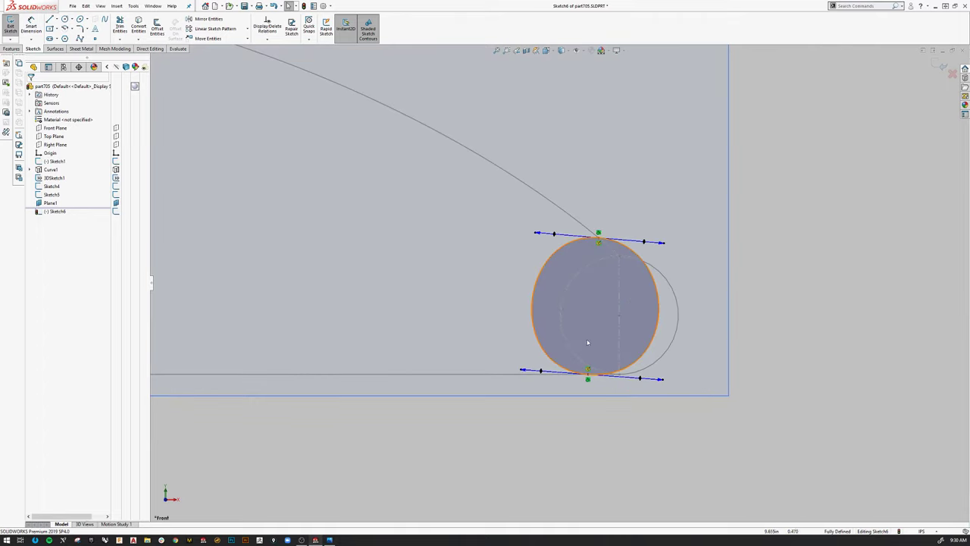
scroll(563, 281, up, 5)
middle_drag(579, 336, 541, 379)
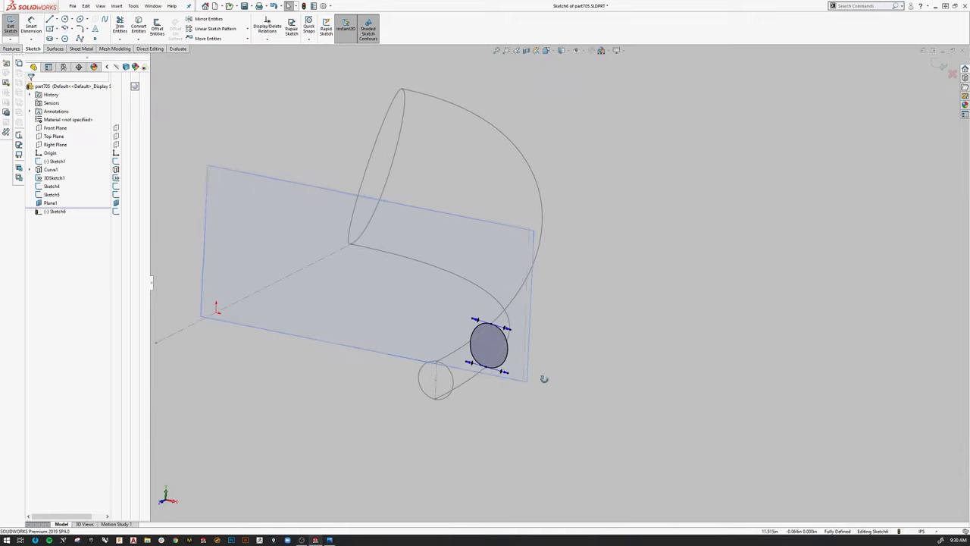
click(938, 69)
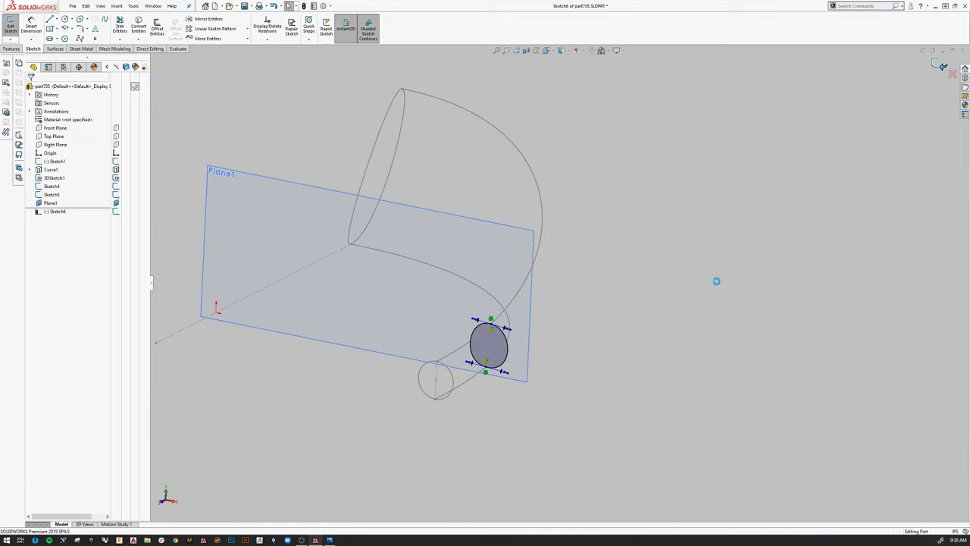
middle_drag(660, 317, 632, 228)
click(614, 227)
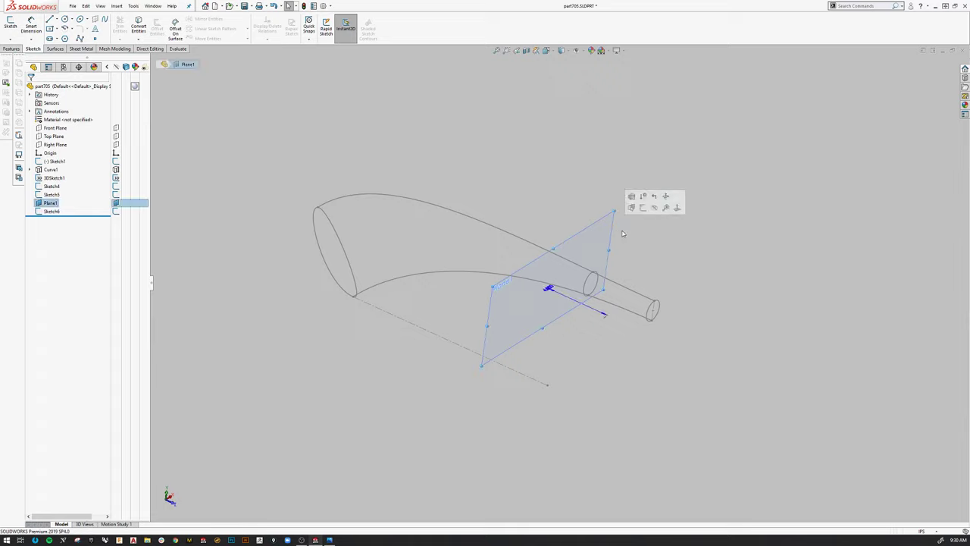
click(654, 212)
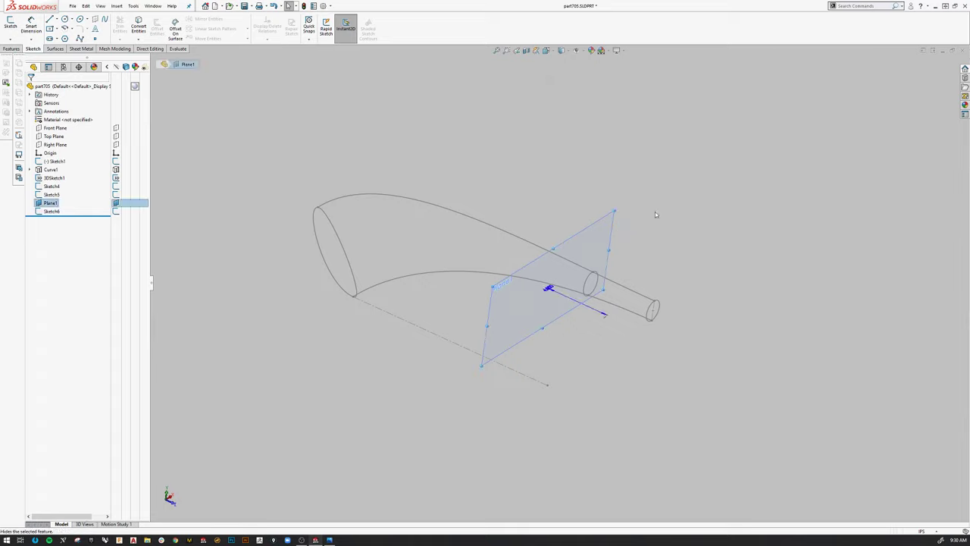
- Set up a boundary surface through the backrest, intermediate and front profiles, using the lower and upper guide curves as the second direction
click(55, 48)
click(91, 31)
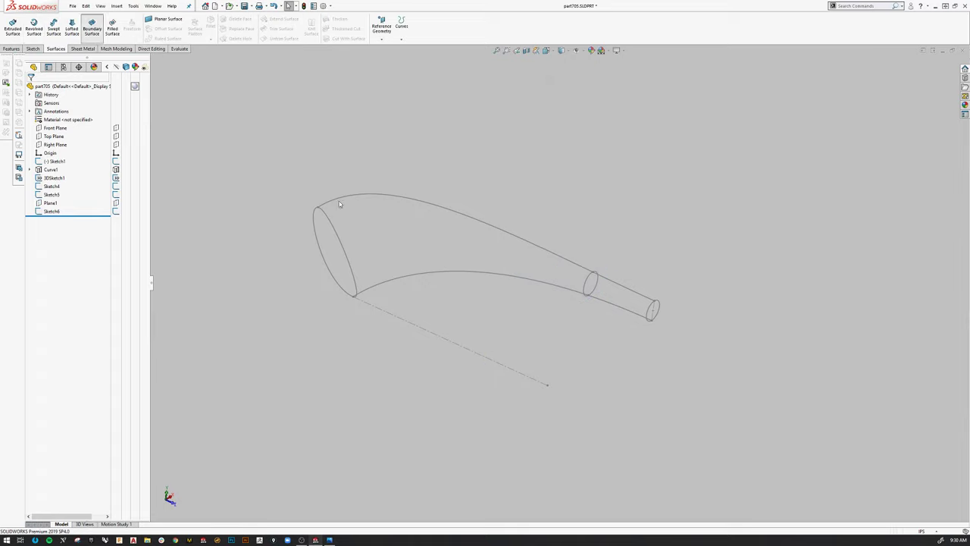
click(348, 218)
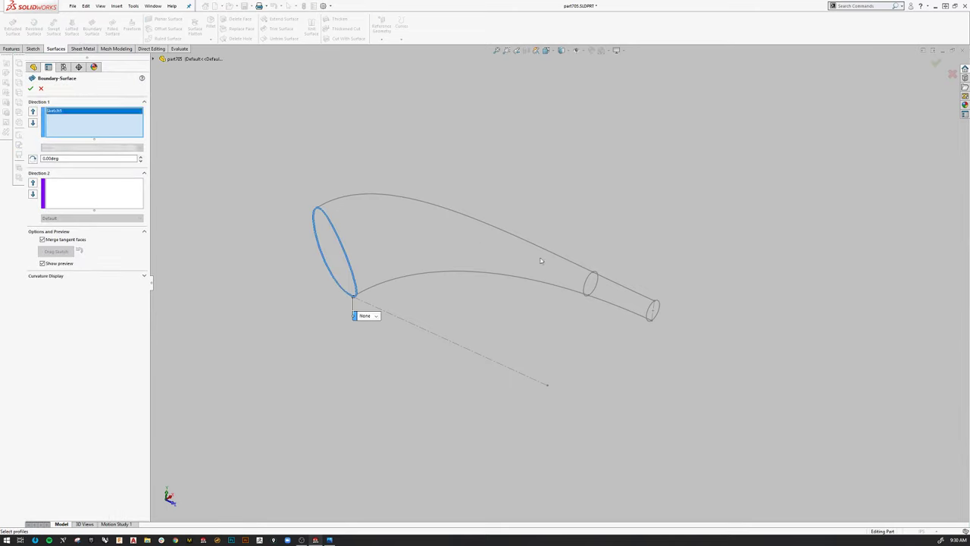
click(590, 279)
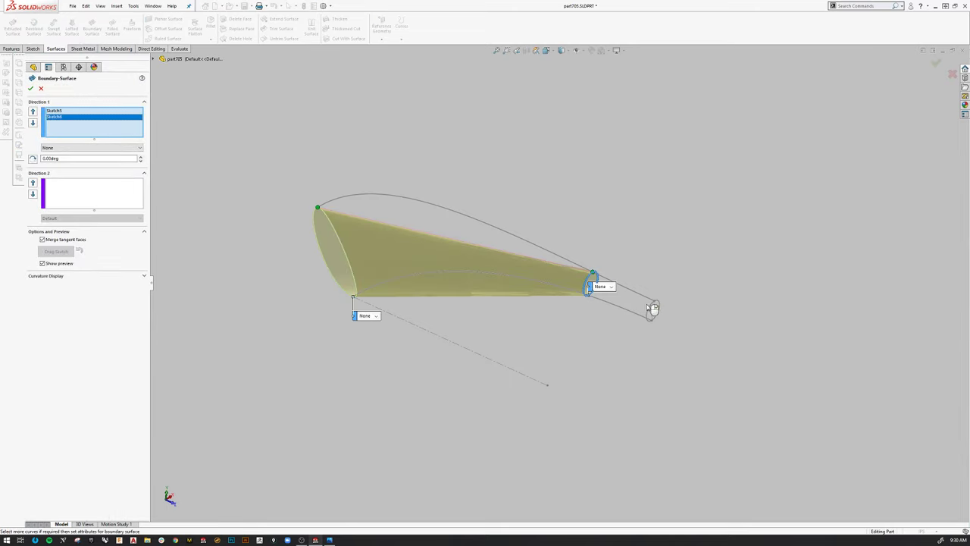
click(657, 308)
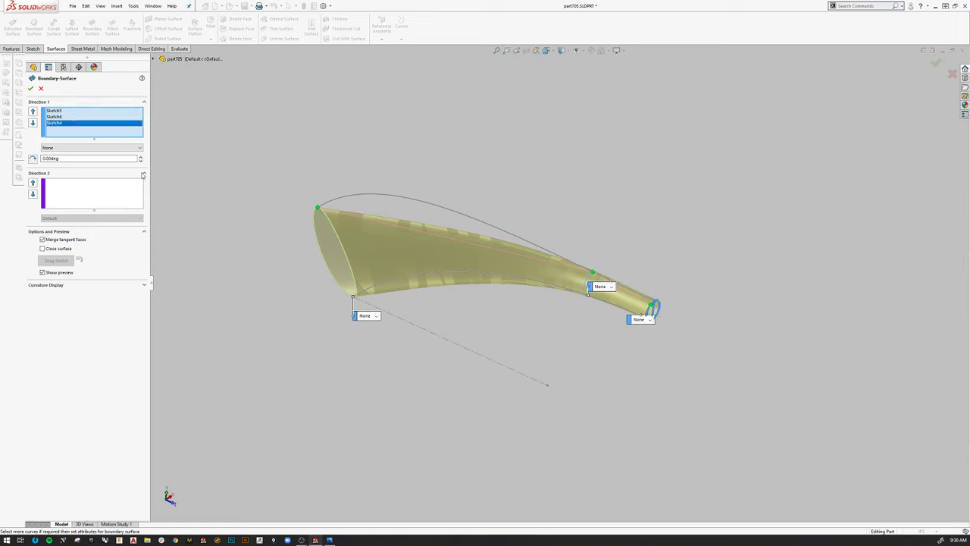
click(90, 199)
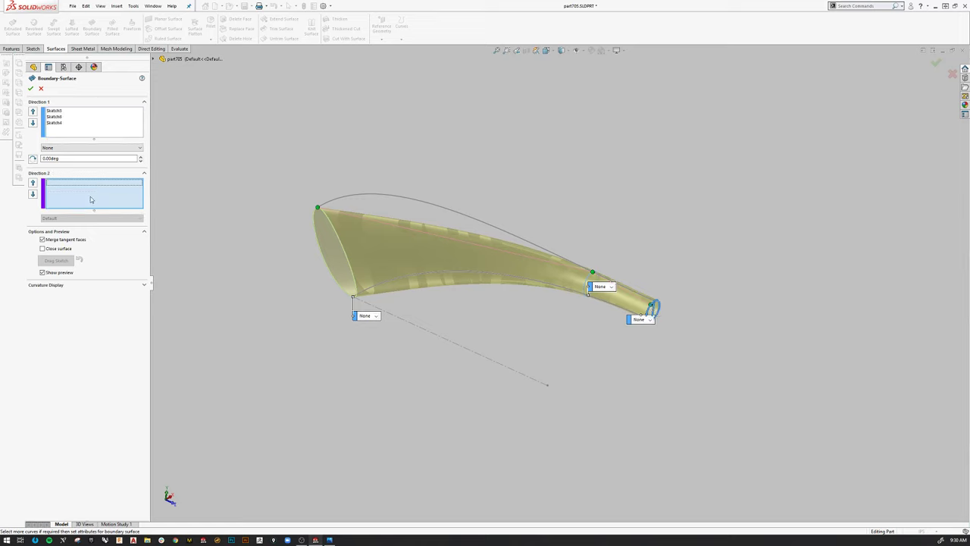
click(428, 271)
click(417, 203)
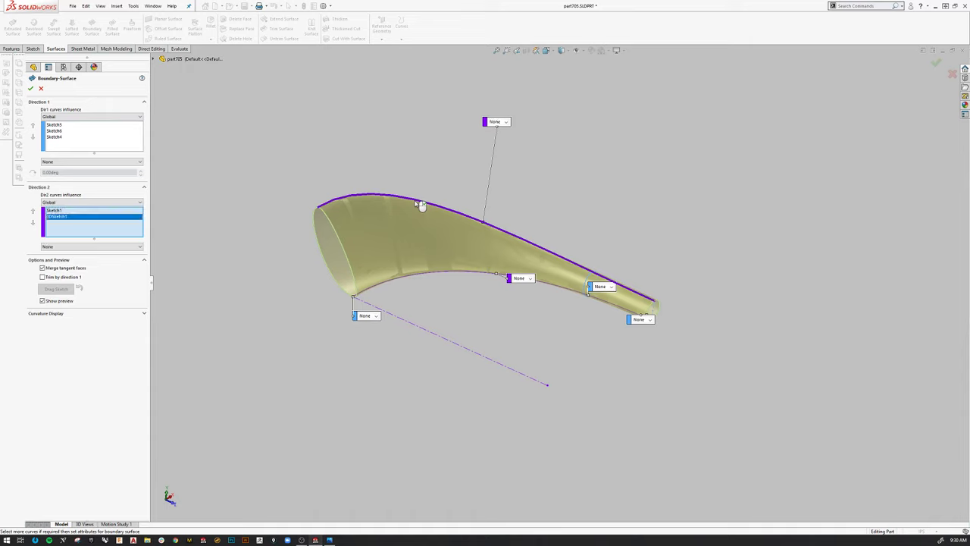
- Set the backrest and front end profiles to Normal To Profile tangency and create the boundary surface
click(87, 131)
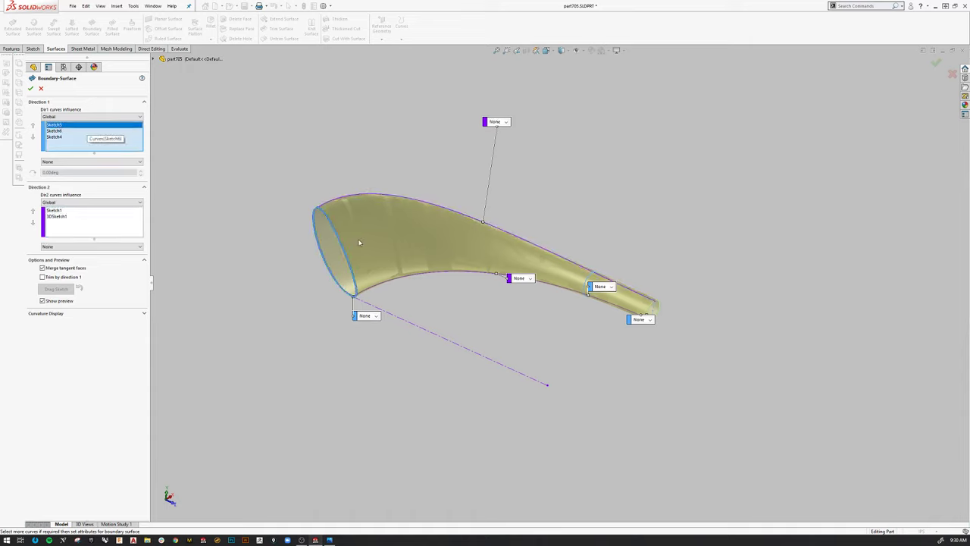
click(60, 162)
click(61, 180)
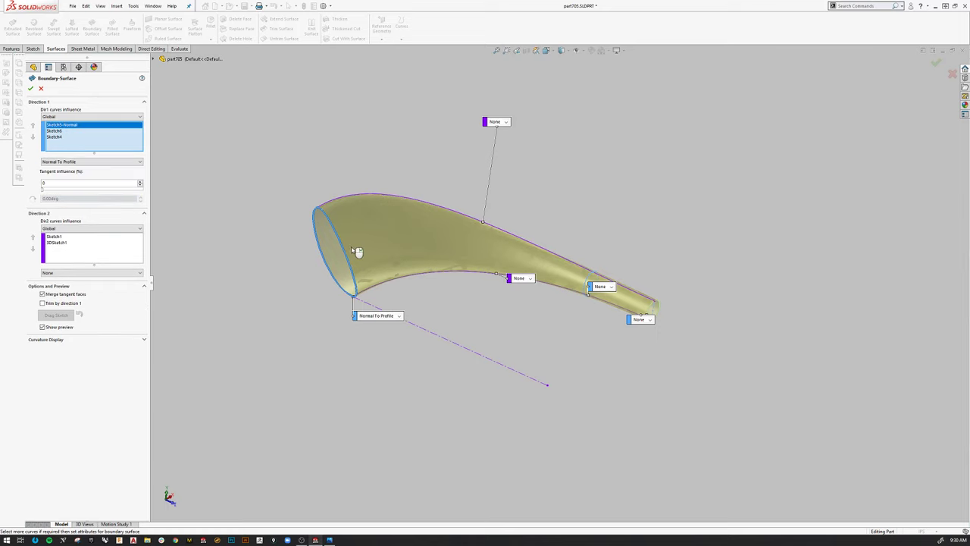
click(55, 137)
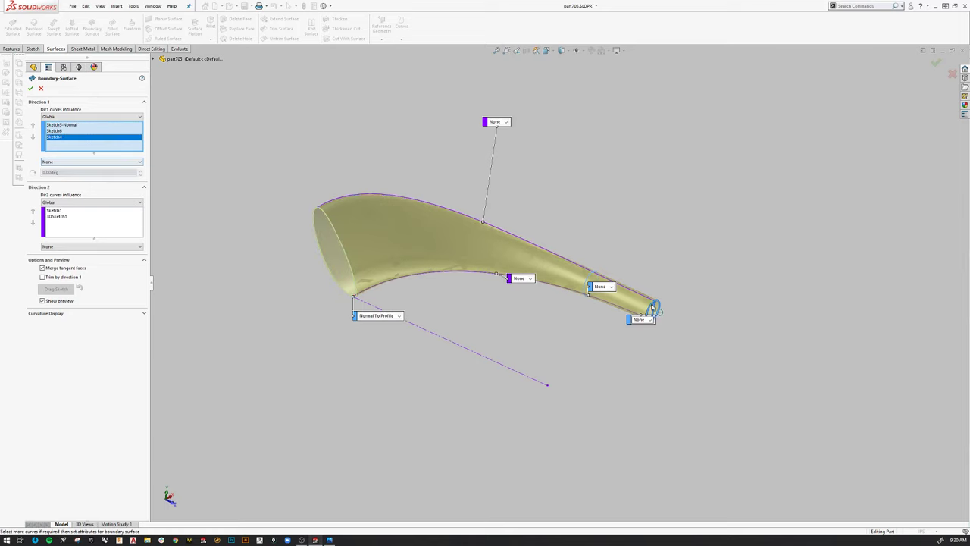
click(87, 161)
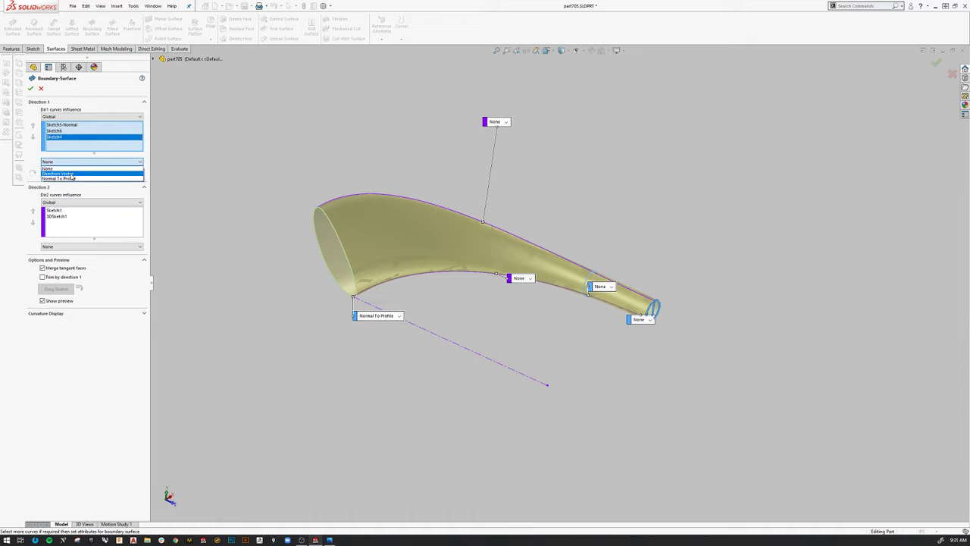
click(84, 181)
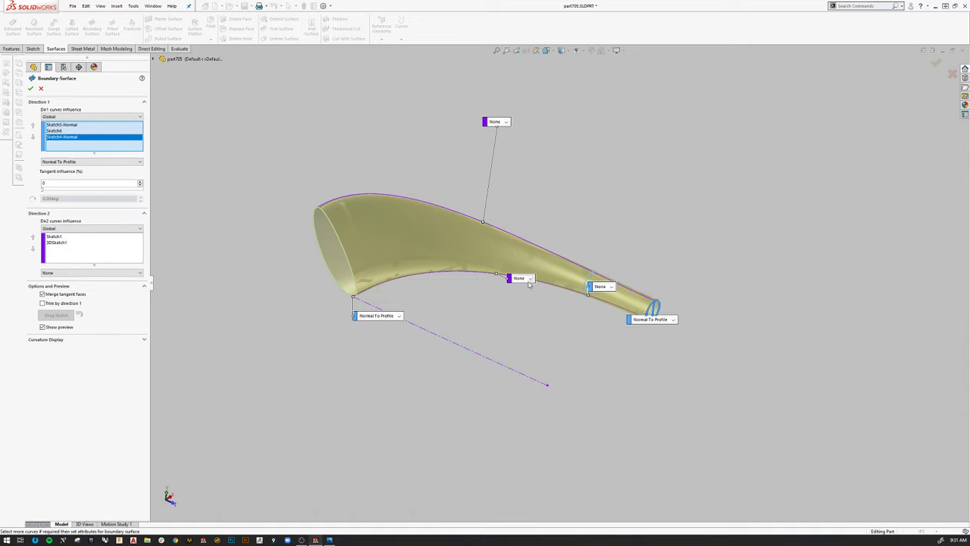
click(31, 89)
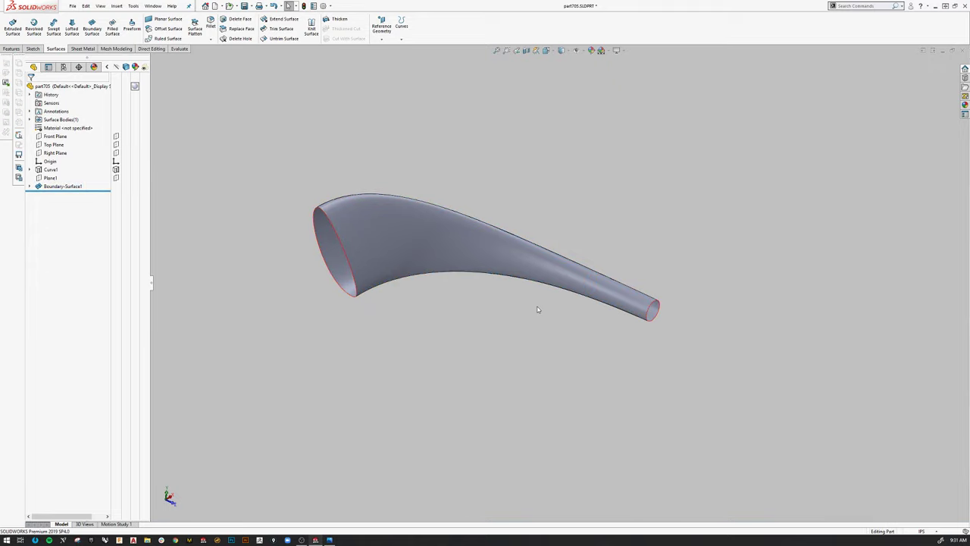
- Mirror the armrest surface body about the Right Plane with Knit surfaces enabled to form the full backrest
middle_drag(537, 306, 550, 285)
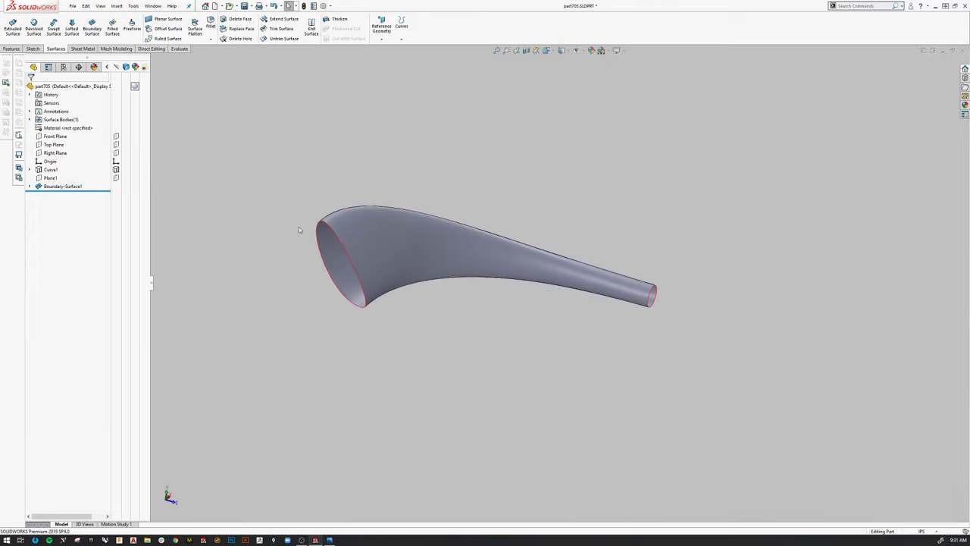
click(65, 153)
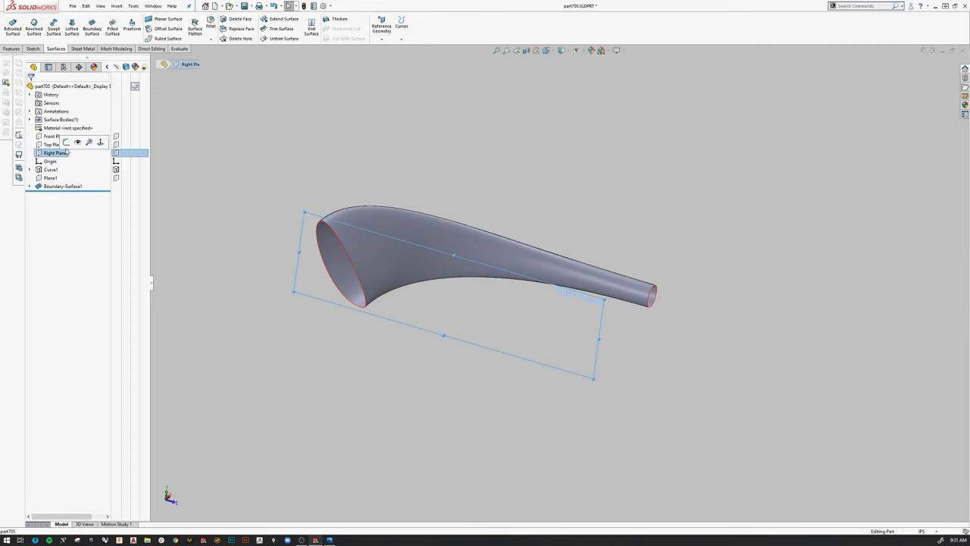
click(12, 48)
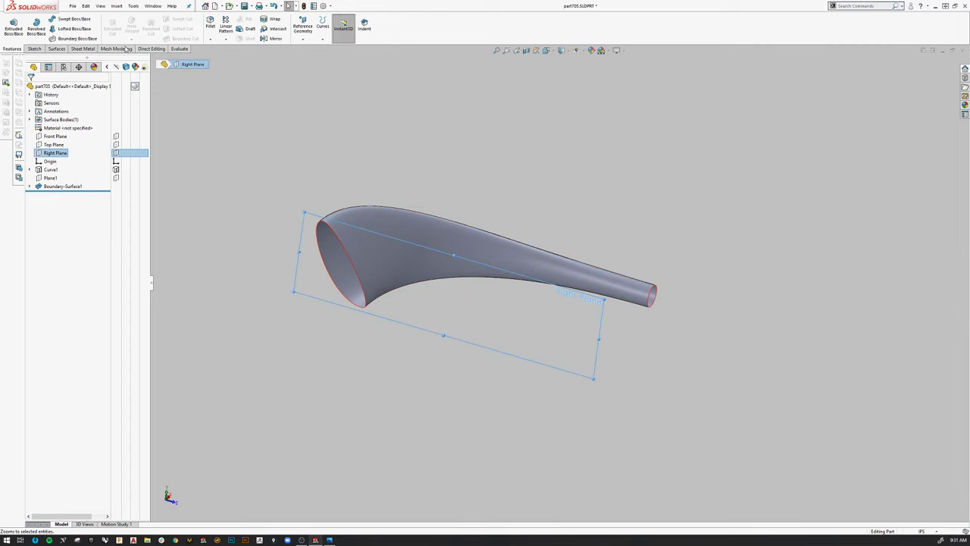
click(271, 39)
click(45, 167)
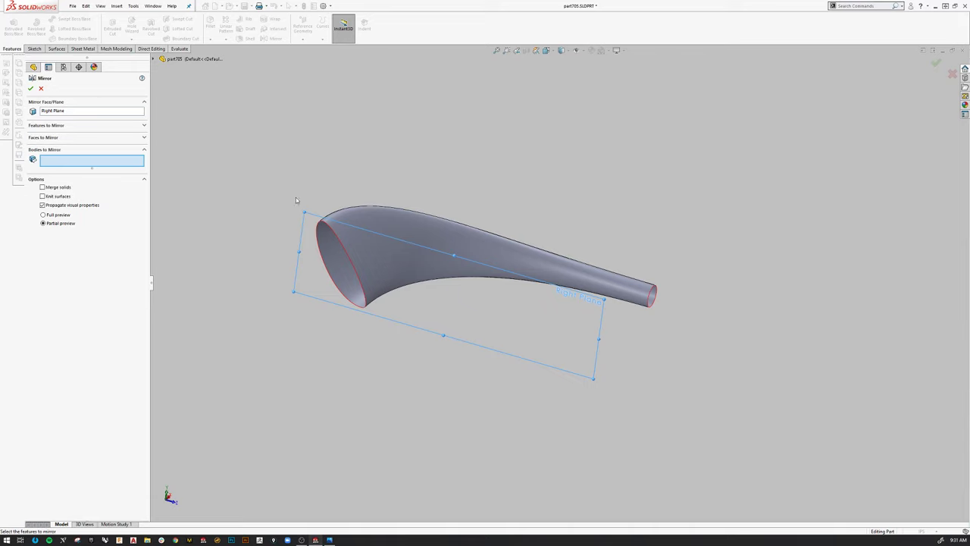
click(383, 213)
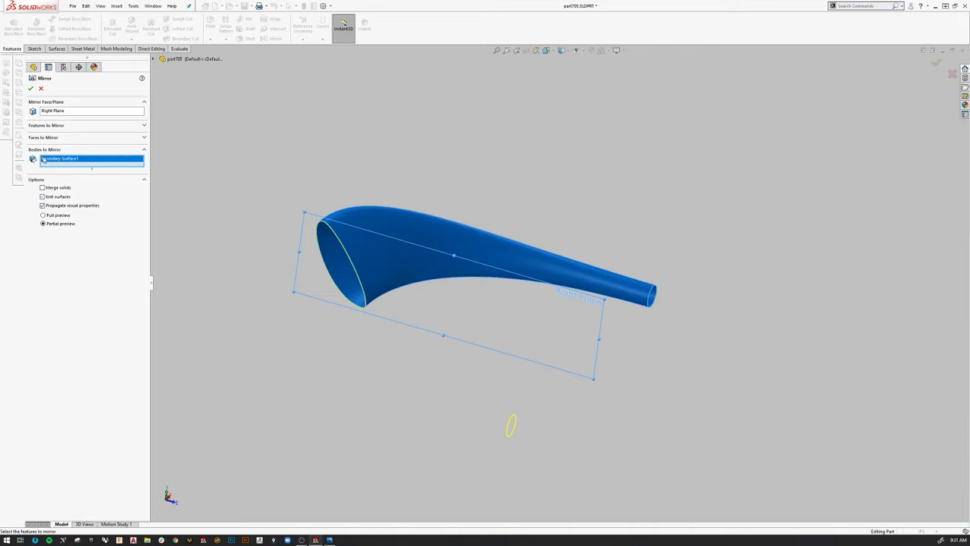
click(30, 89)
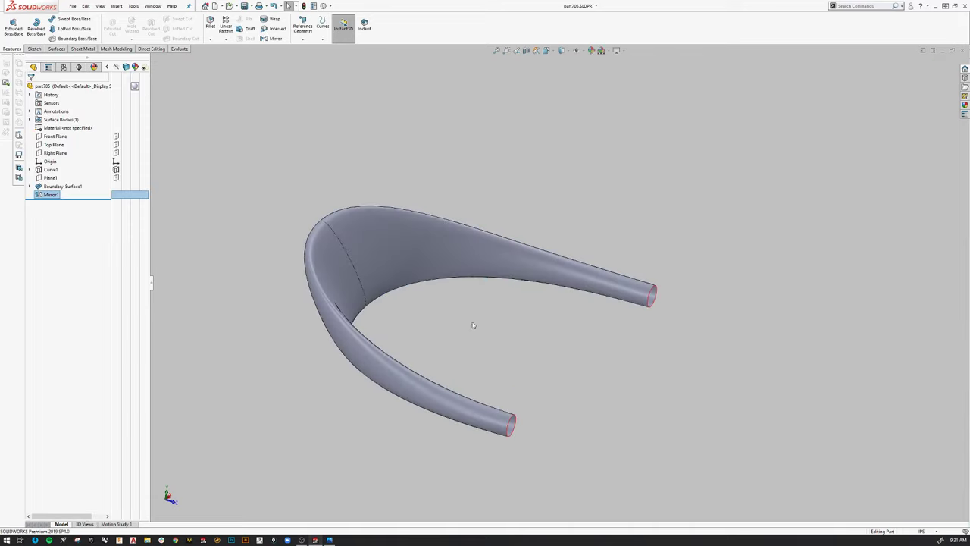
- Examine the mirrored armrest and backrest surface from several angles, including the right side view
scroll(472, 325, up, 3)
middle_drag(472, 325, 338, 346)
scroll(537, 296, down, 3)
middle_drag(485, 310, 490, 332)
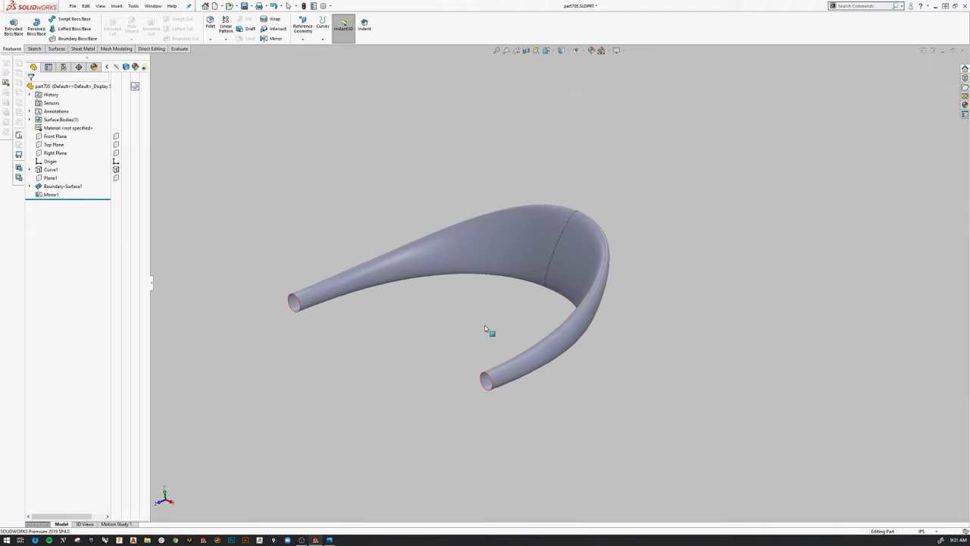
key(space)
click(514, 365)
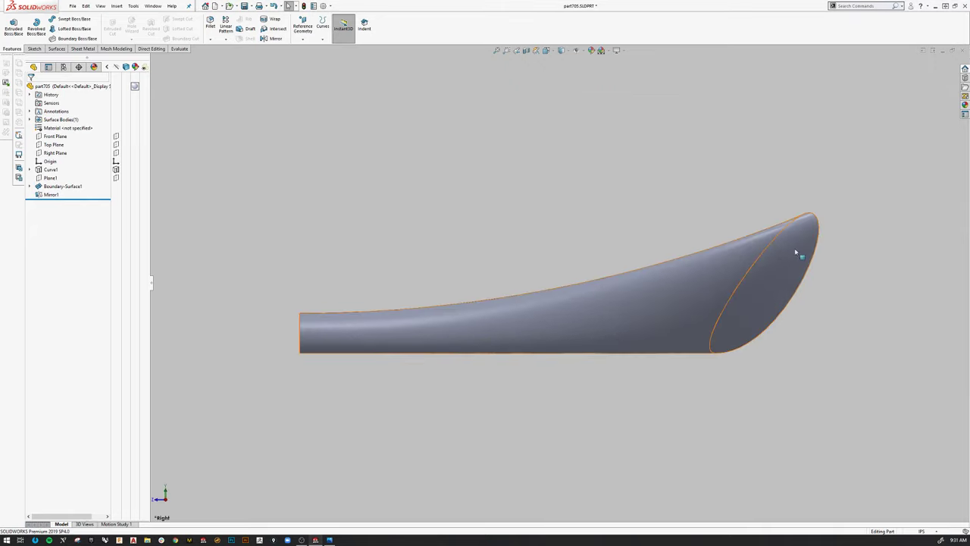
middle_drag(385, 350, 553, 388)
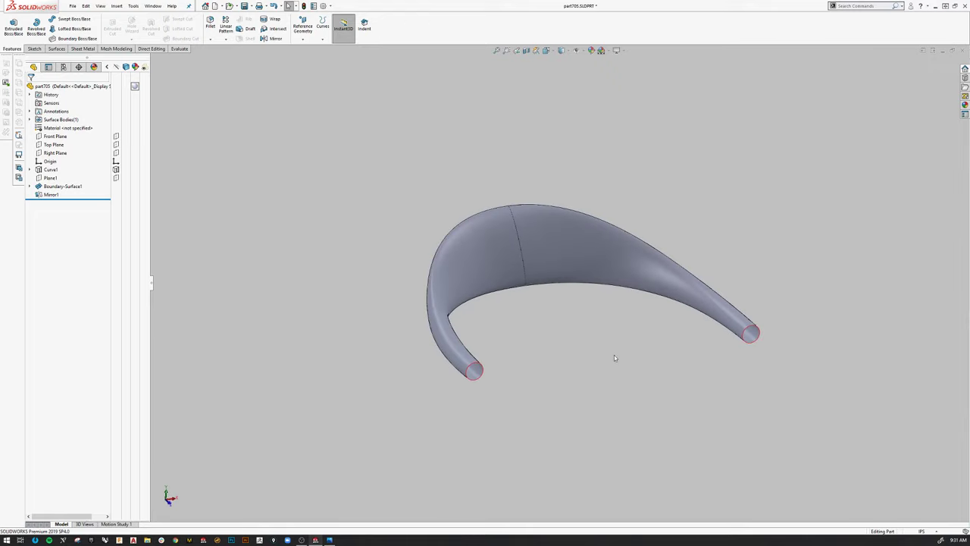
middle_drag(614, 356, 559, 392)
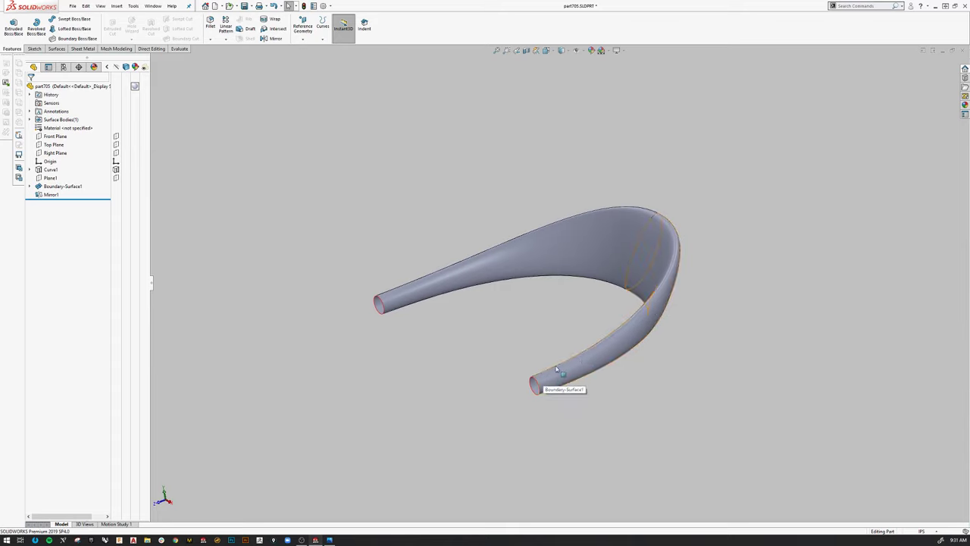
- Save the chair part file
click(77, 8)
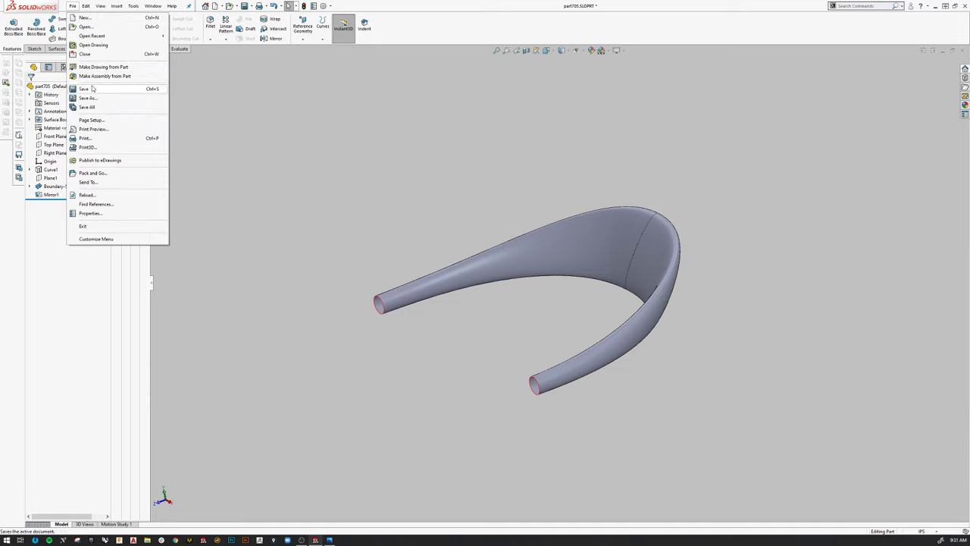
click(92, 89)
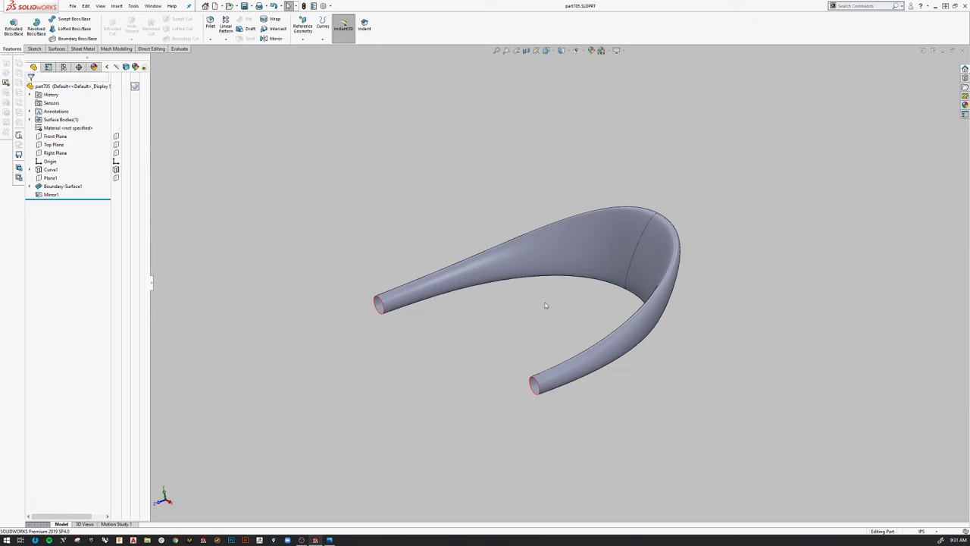
- View the chair from the top and show the boundary surface's lower guide curve sketch, Sketch1
mouse_move(545, 306)
middle_down()
mouse_move(592, 323)
mouse_move(534, 306)
middle_up()
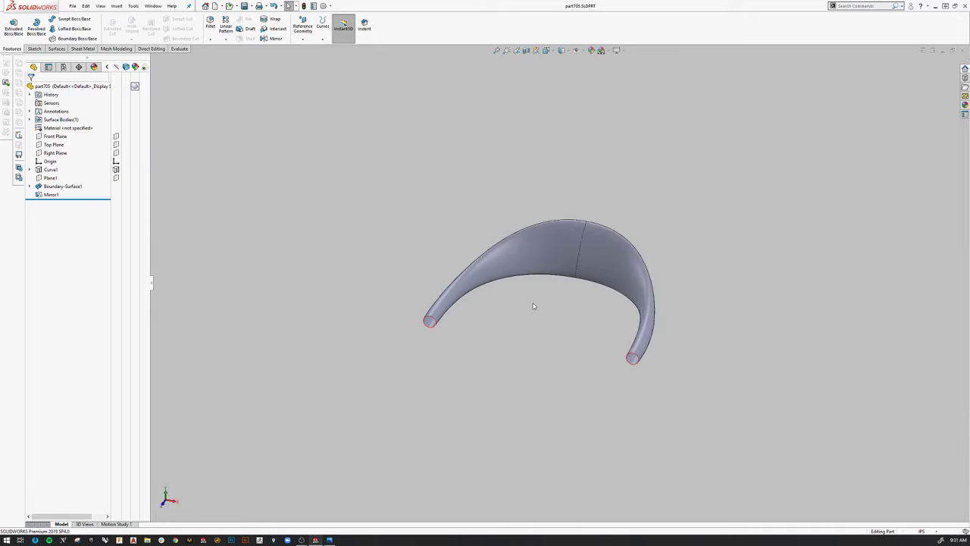
key(space)
click(553, 335)
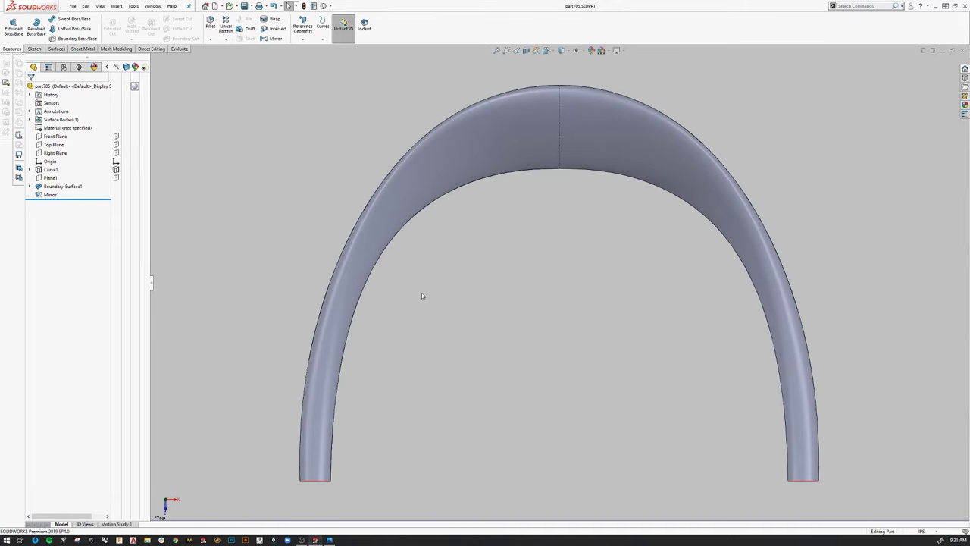
click(30, 187)
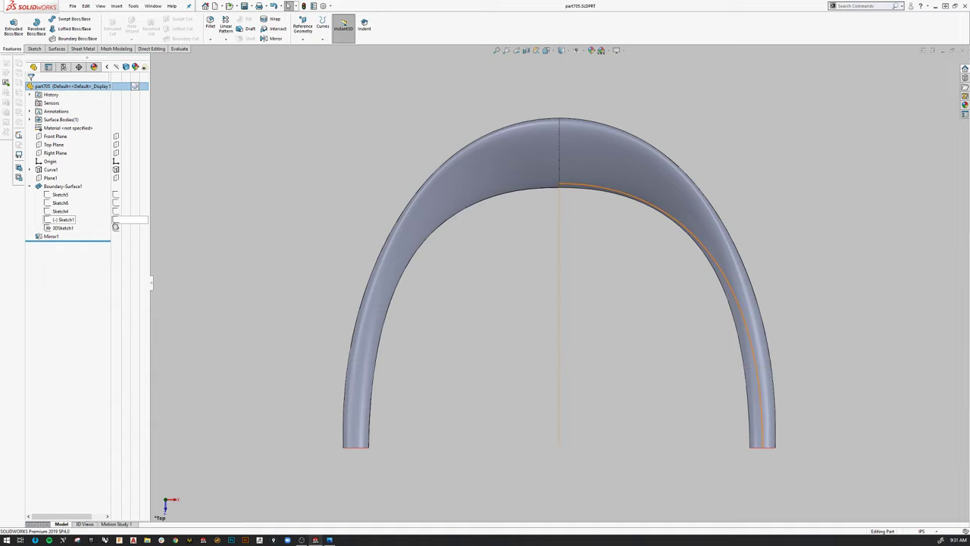
click(115, 223)
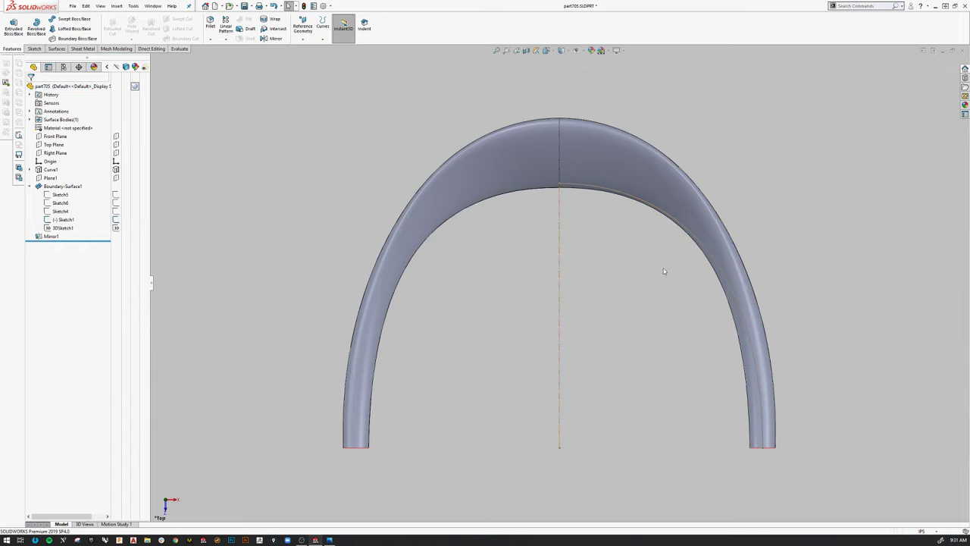
double_click(762, 406)
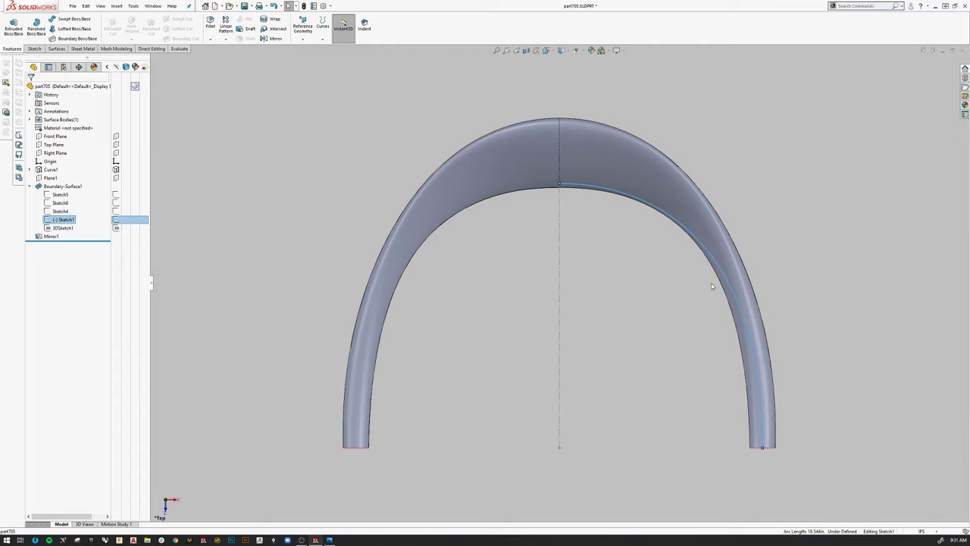
click(647, 301)
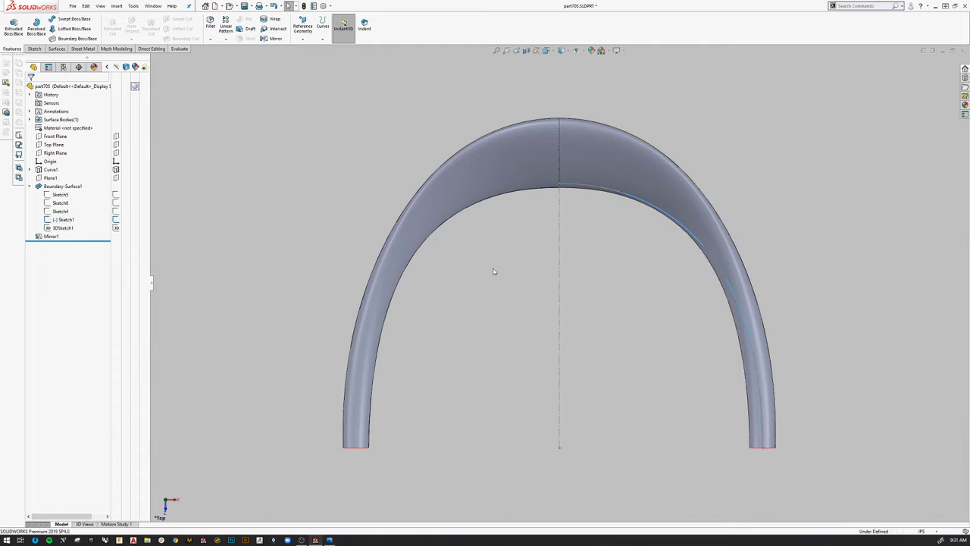
scroll(494, 271, up, 2)
scroll(739, 371, down, 1)
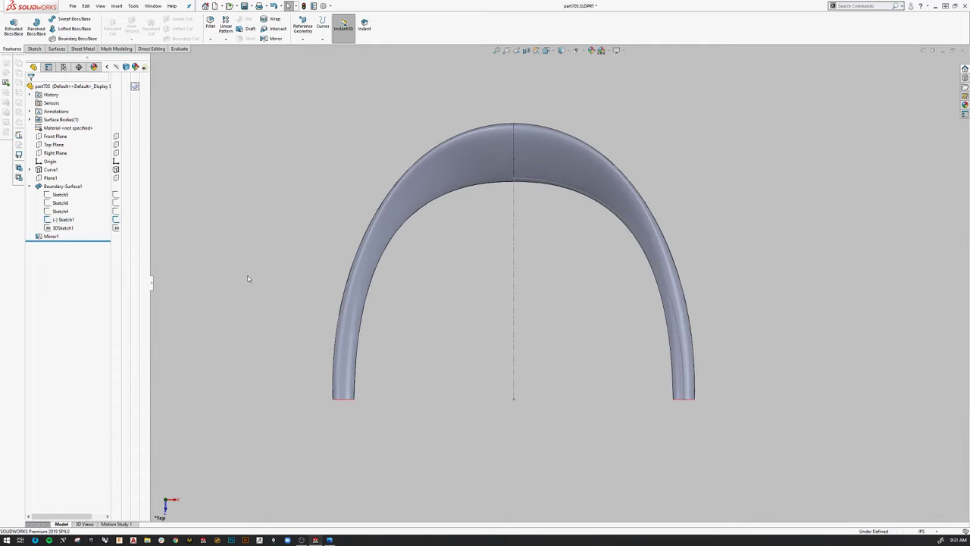
click(55, 152)
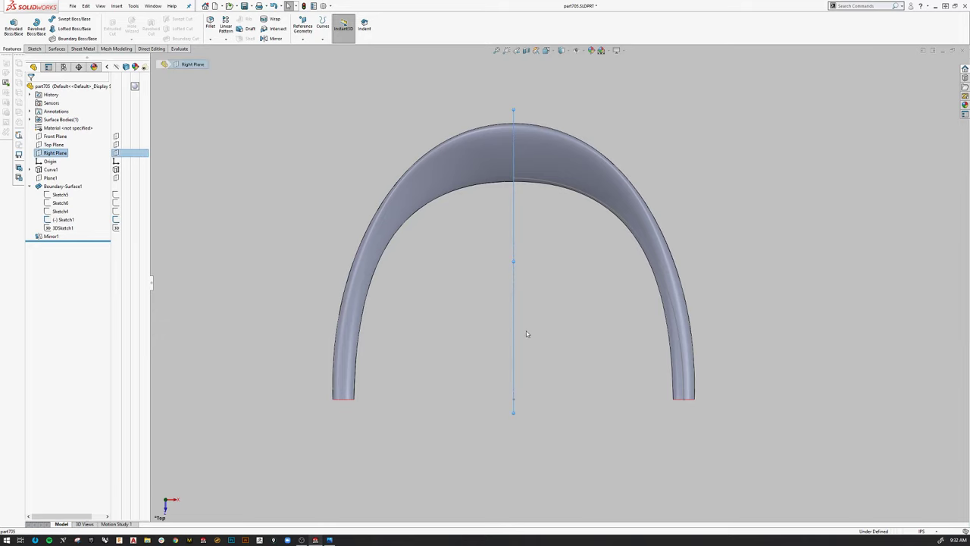
click(562, 317)
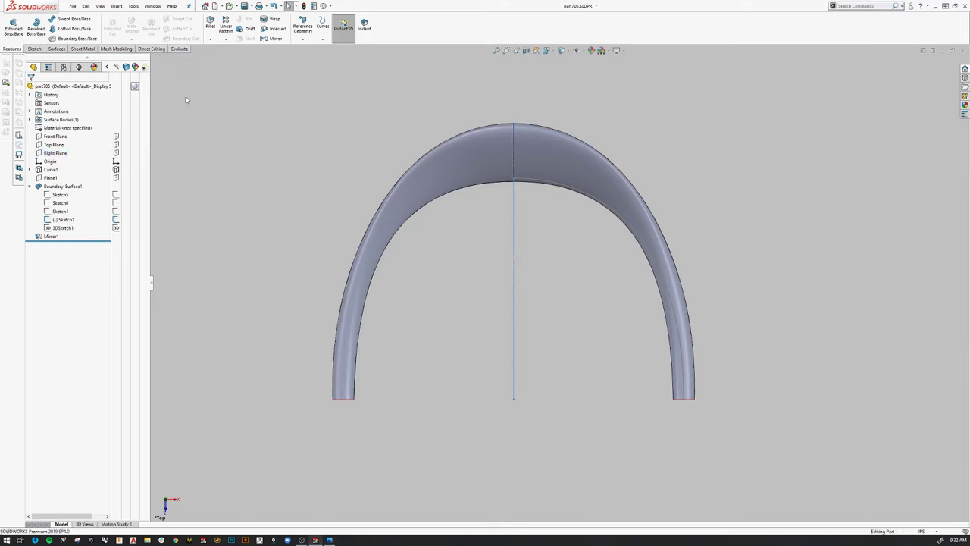
- Start a sketch on the Top Plane and place a point on the lower guide curve near the armrest's front end
click(54, 144)
click(61, 136)
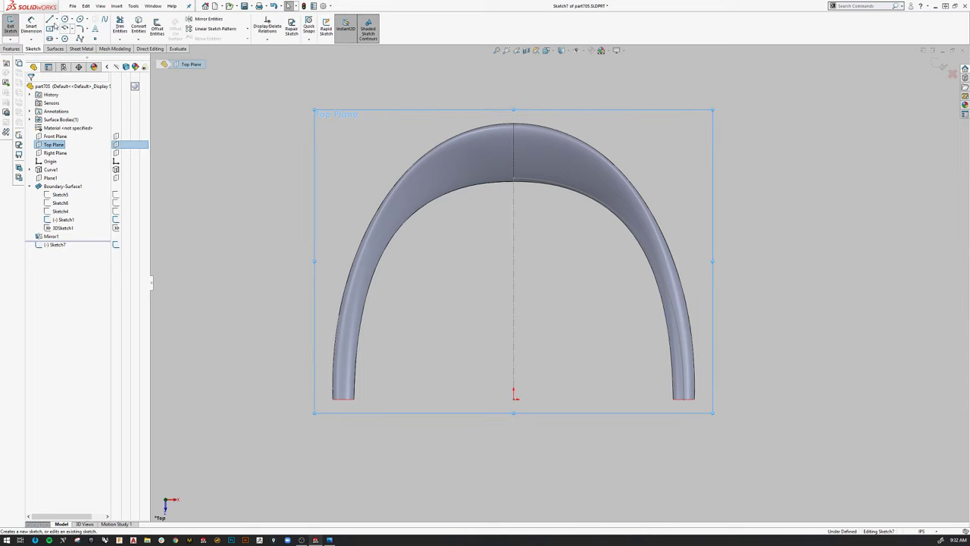
click(680, 338)
right_click(679, 337)
click(698, 346)
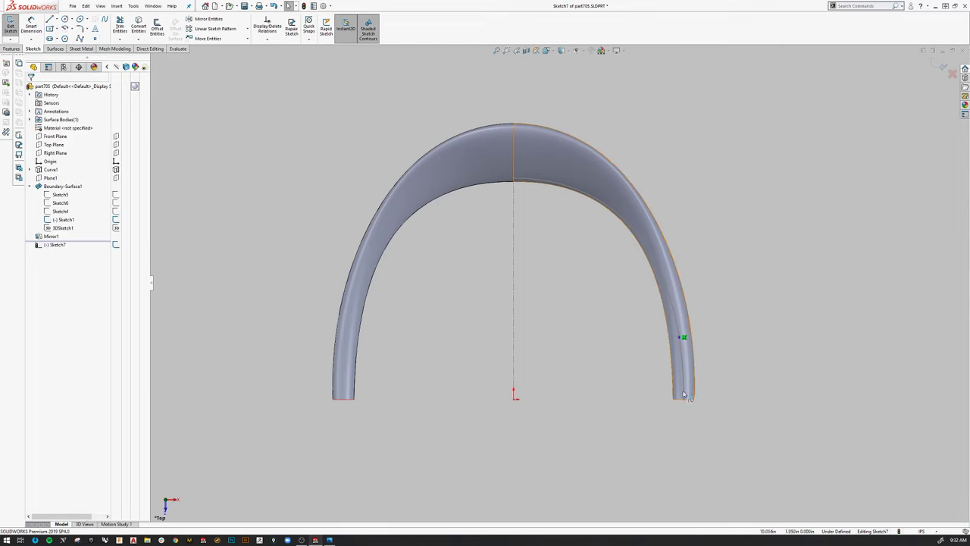
- Finish the point sketch and create a reference plane parallel to the Right Plane, passing through the sketched point
click(941, 74)
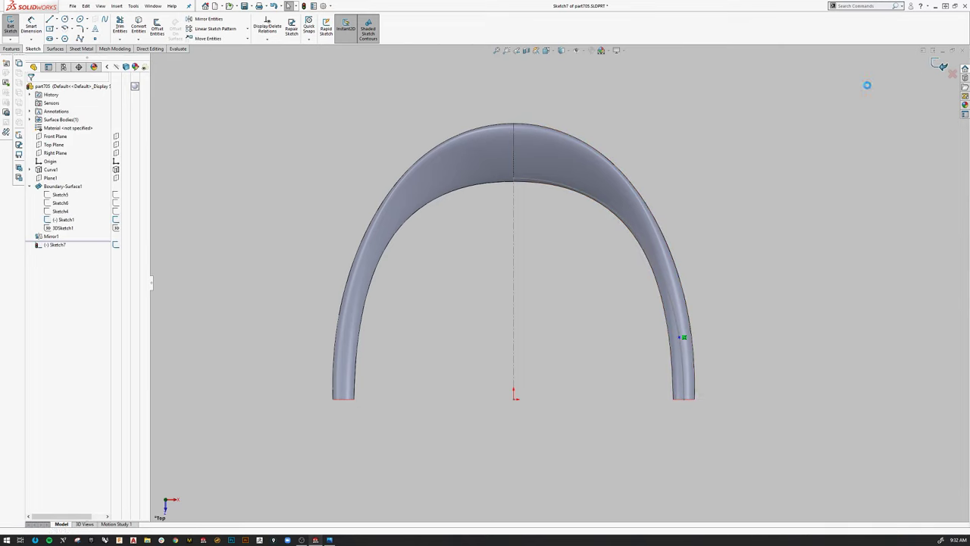
click(514, 282)
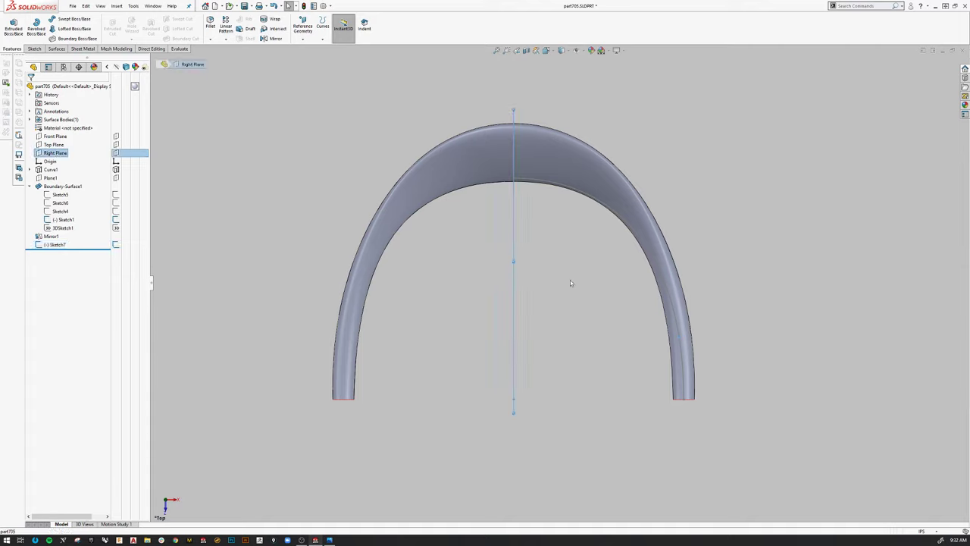
ctrl+drag(515, 259, 578, 264)
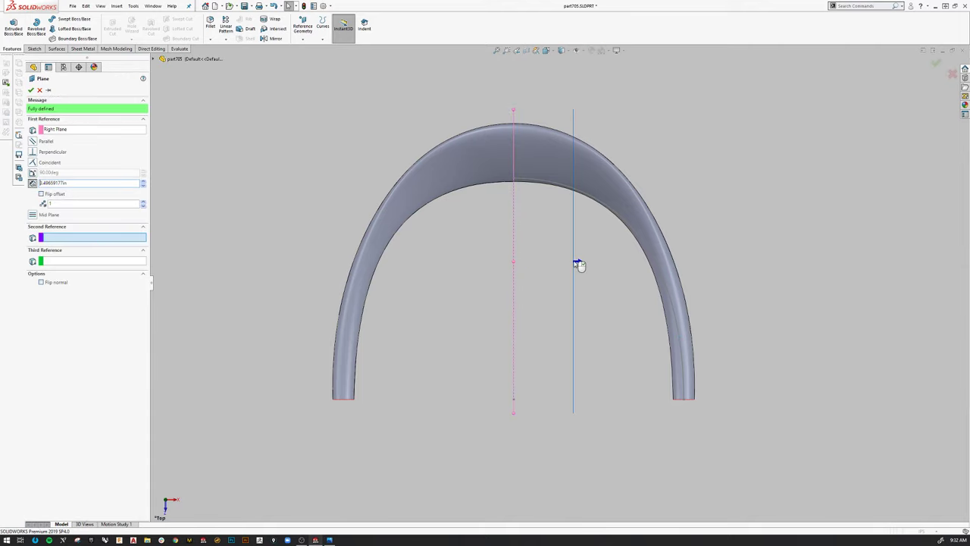
click(680, 341)
click(930, 62)
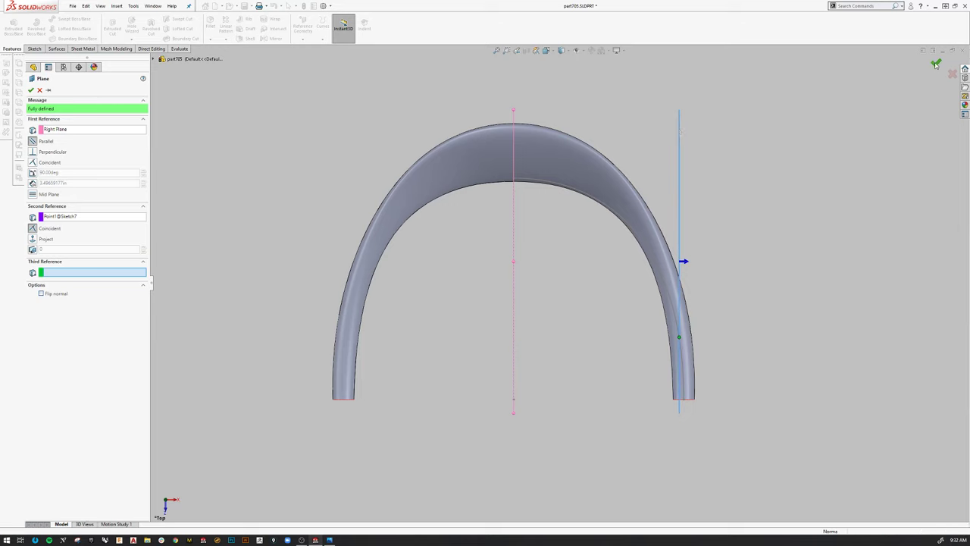
- Sketch a slanted leg line about 13.2 in long on the new plane, running down and backward from the armrest's lower curve
scroll(610, 285, up, 1)
middle_drag(610, 285, 566, 162)
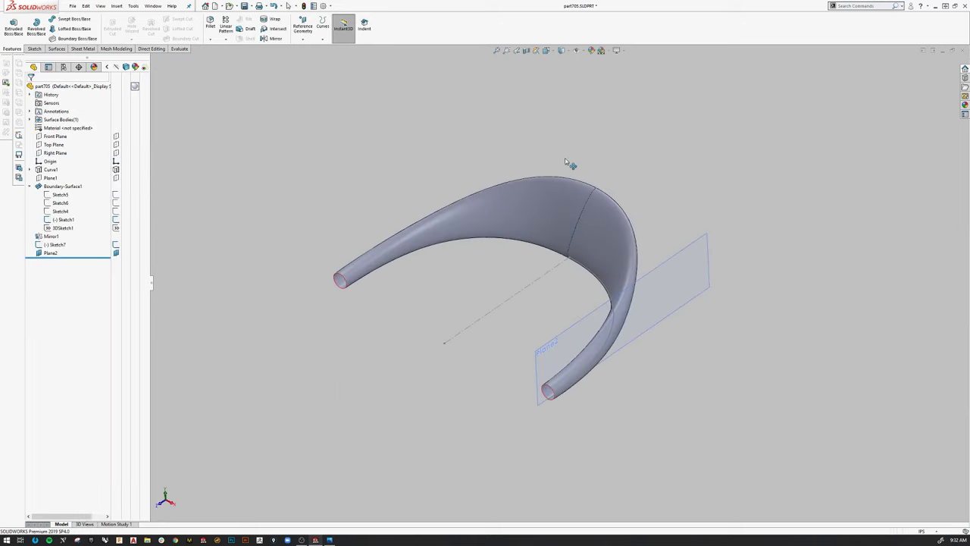
click(661, 301)
click(692, 268)
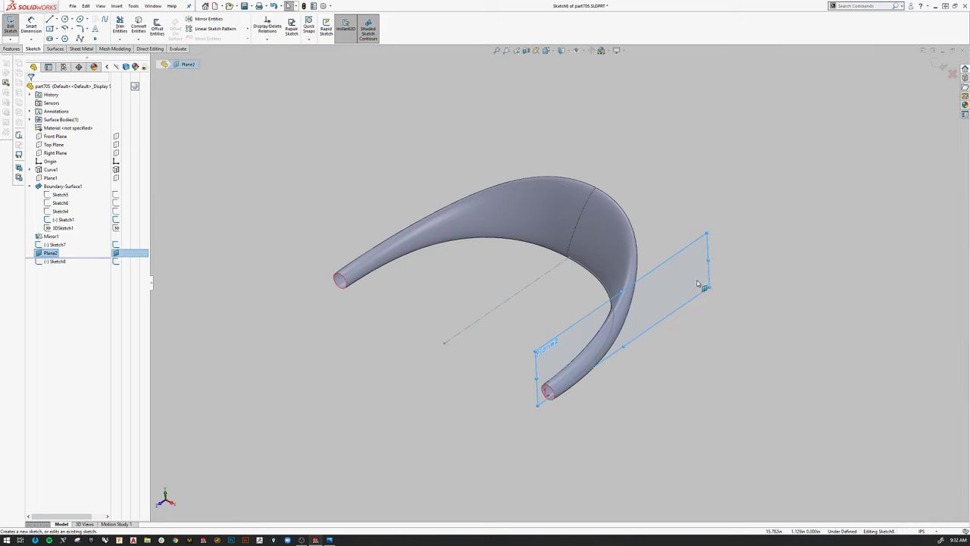
key(space)
click(723, 310)
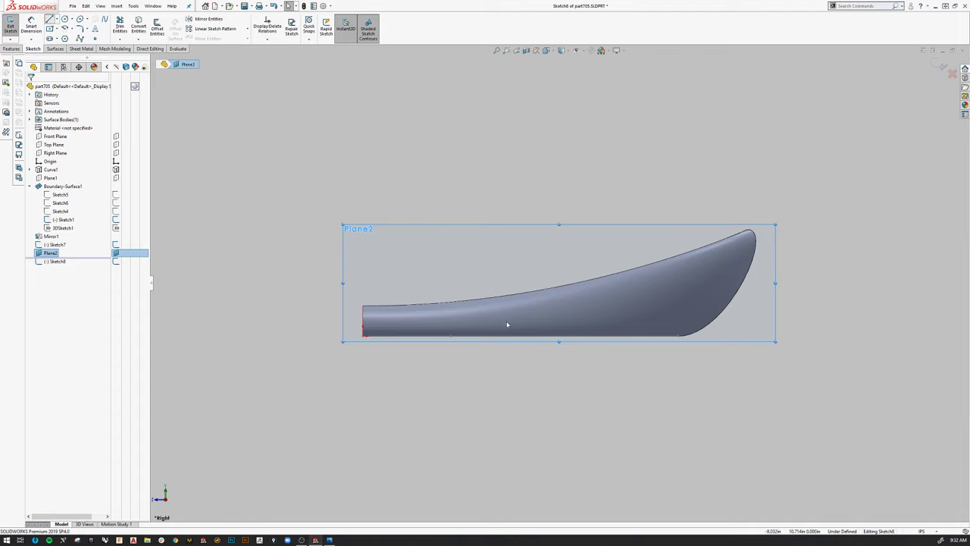
key(l)
click(452, 336)
key(z)
key(z)
key(z)
key(z)
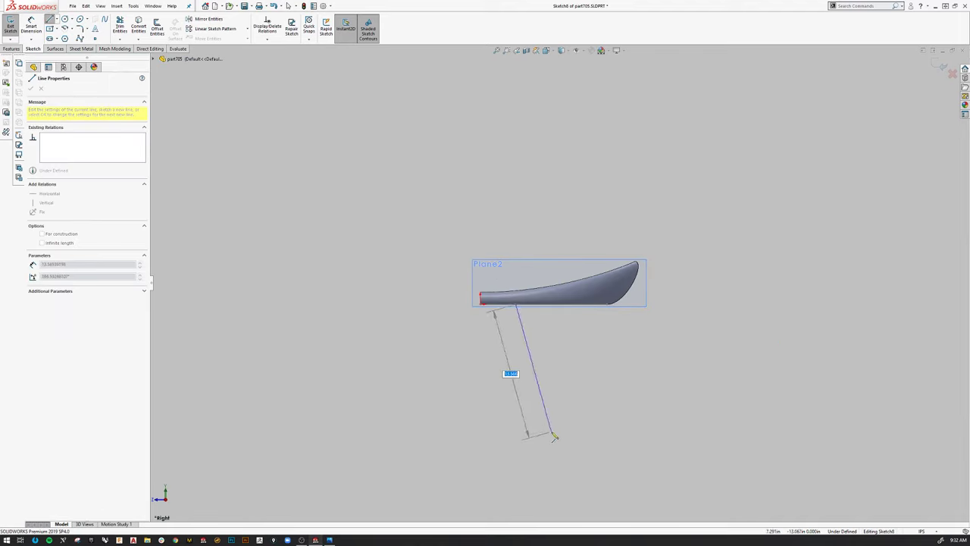
click(550, 429)
right_click(551, 429)
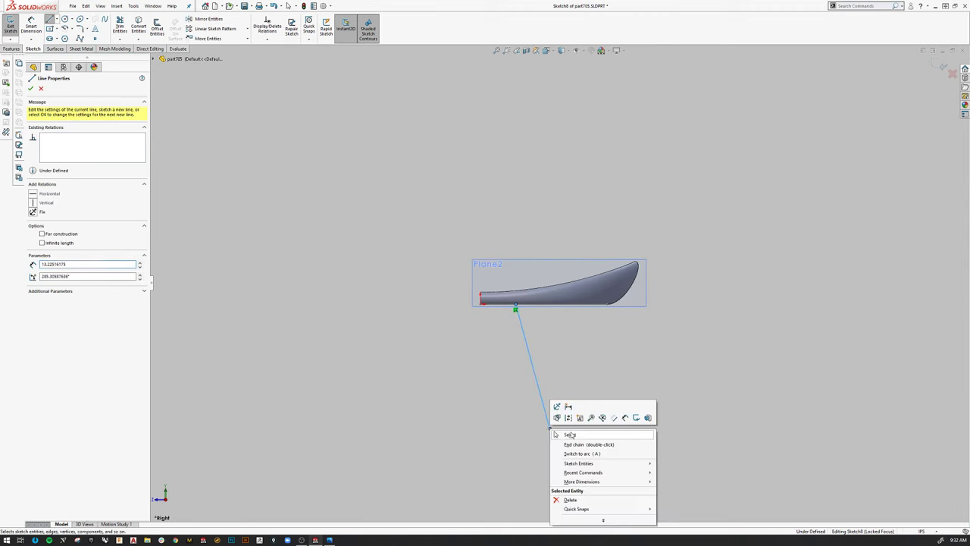
click(571, 436)
- Switch to the chair reference photos and examine the rear leg's slant and its junction with the armrest in angled and side views
click(330, 540)
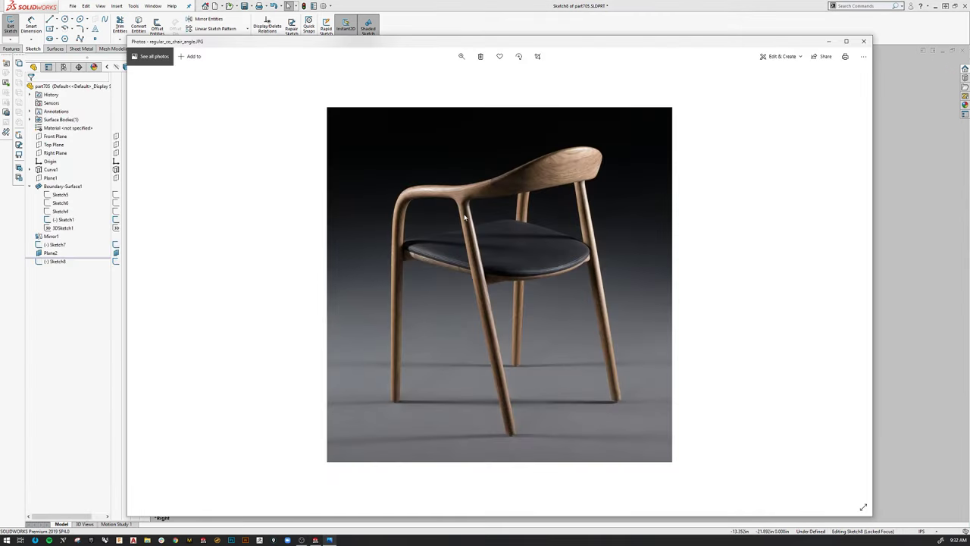
click(146, 284)
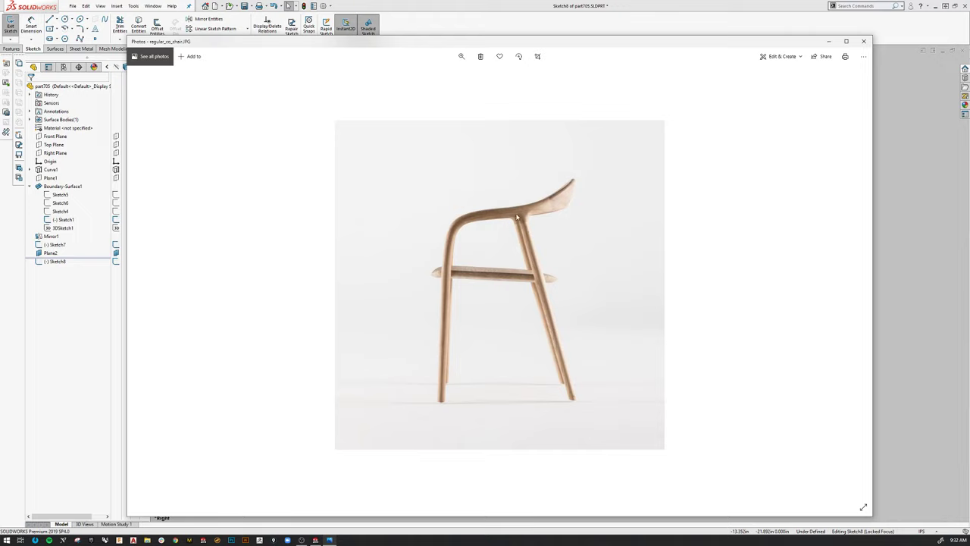
click(830, 41)
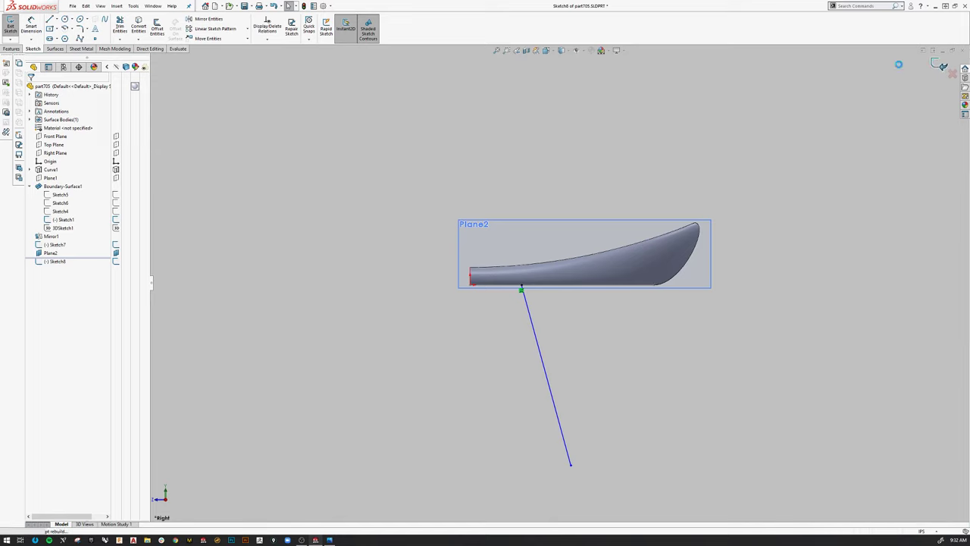
- Finish the leg sketch and create a swept surface along the line with a circular profile 1.25 in in diameter
click(940, 67)
click(60, 49)
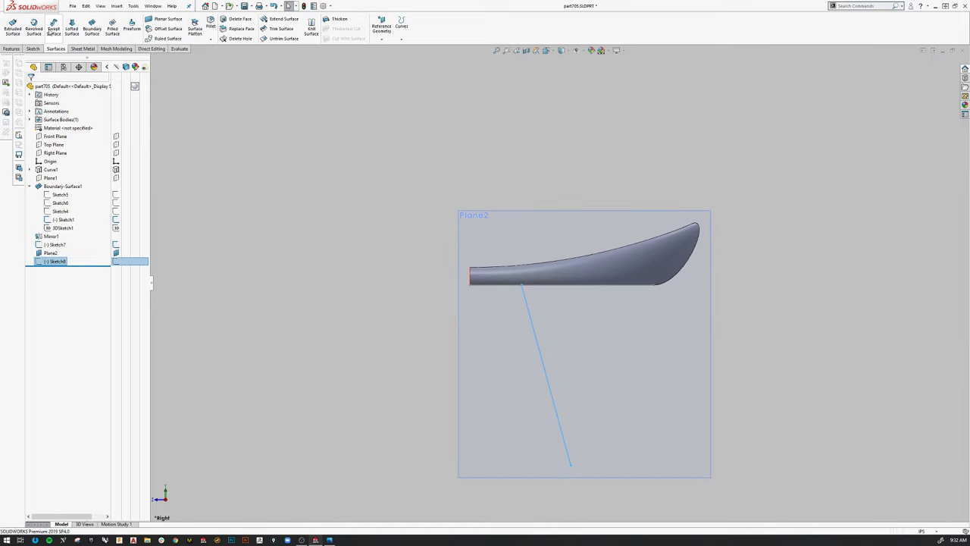
click(54, 28)
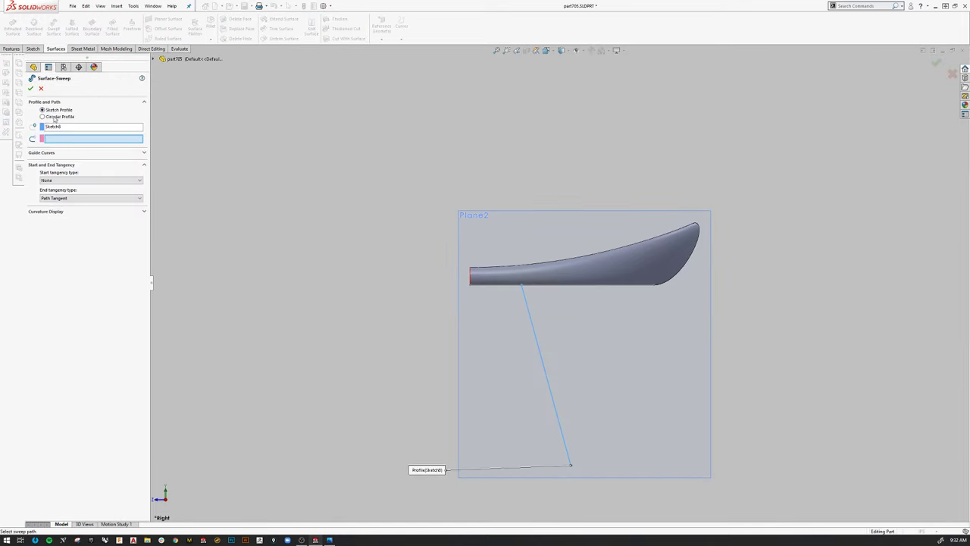
click(46, 116)
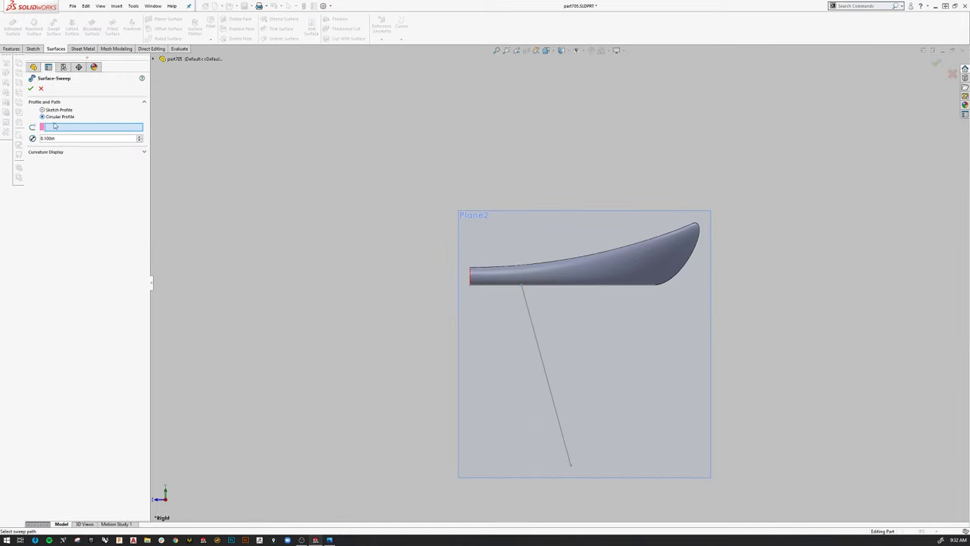
click(537, 342)
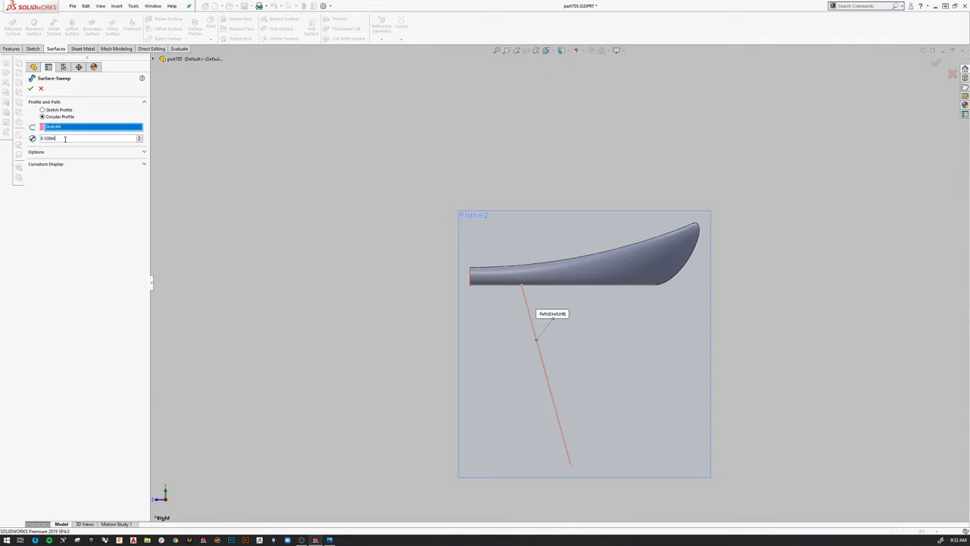
text(1.8)
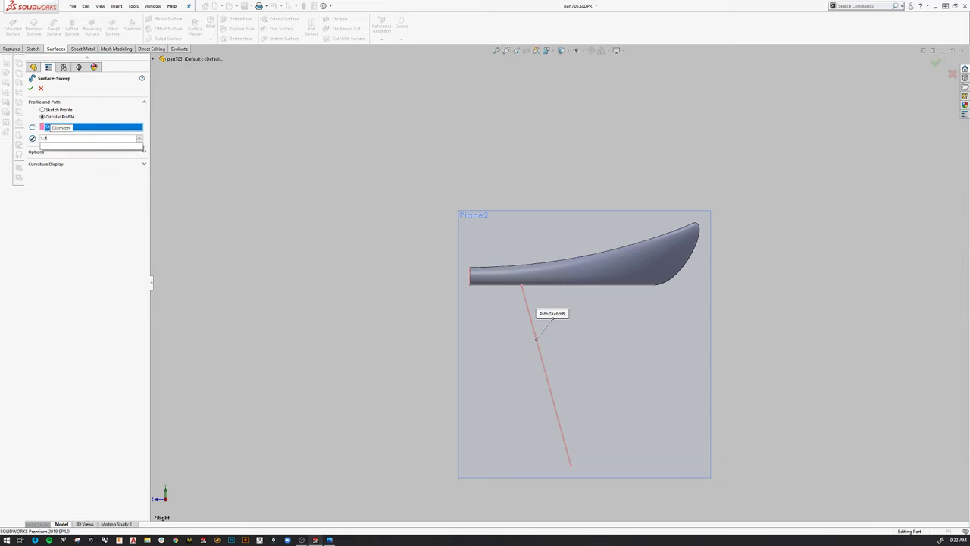
key(Return)
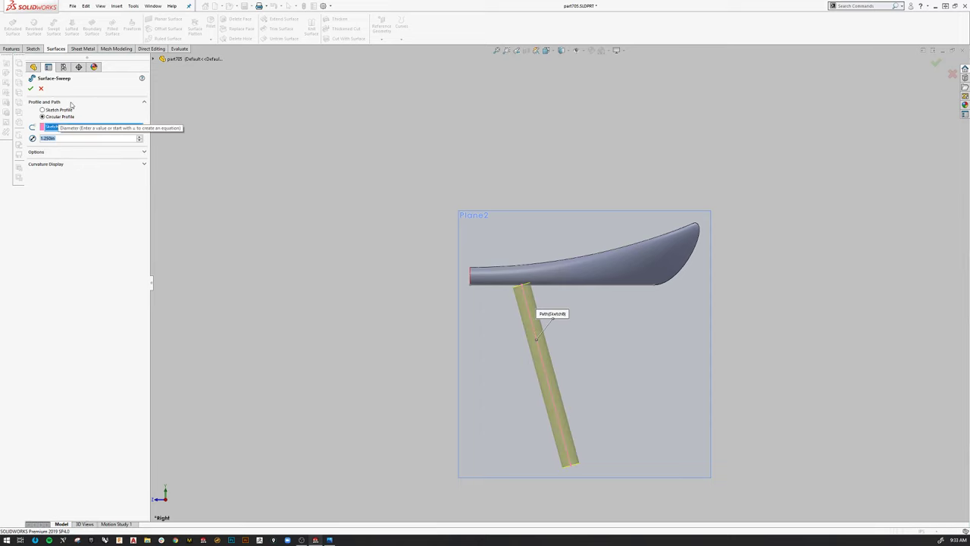
click(31, 88)
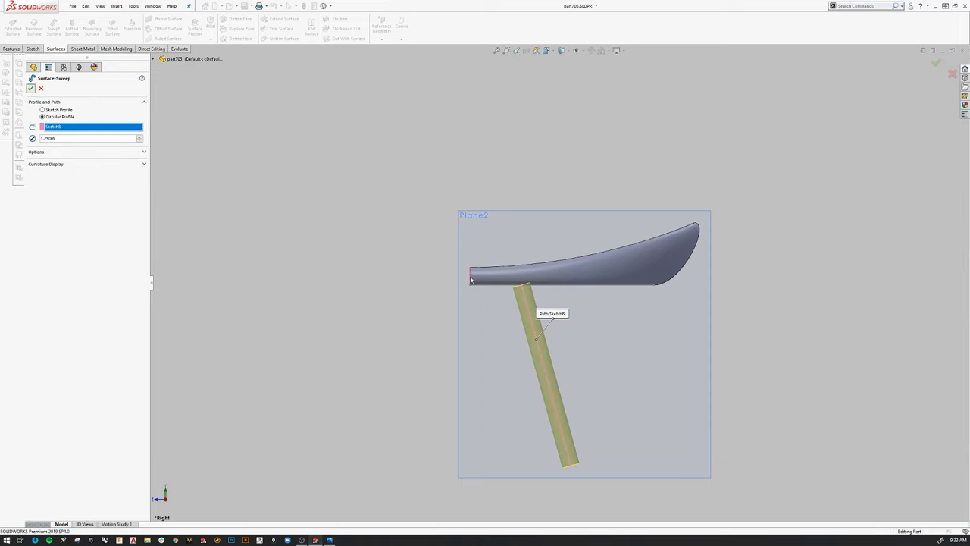
click(391, 276)
- Hide the armrest's lower guide curve sketch and the reference plane used for the leg
scroll(433, 276, up, 3)
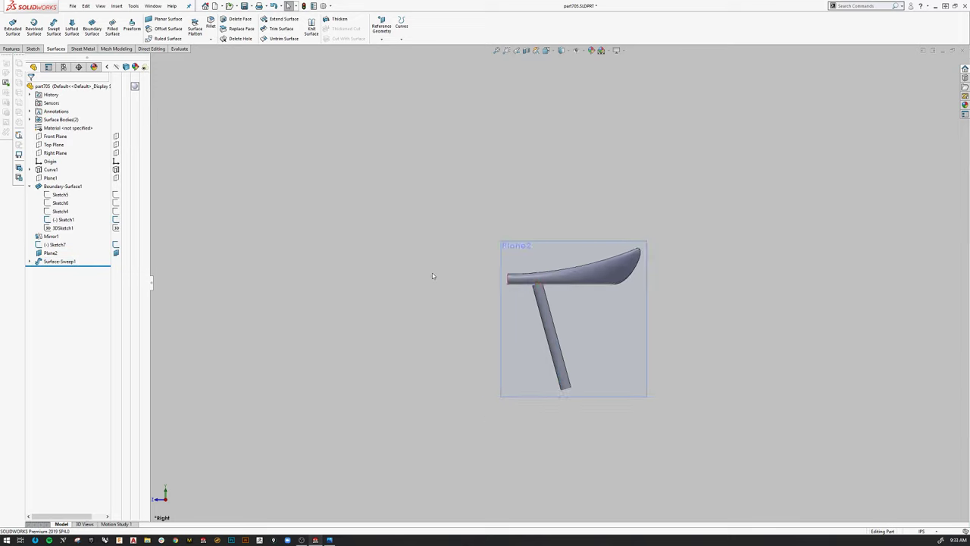
middle_drag(433, 276, 472, 302)
scroll(615, 352, down, 4)
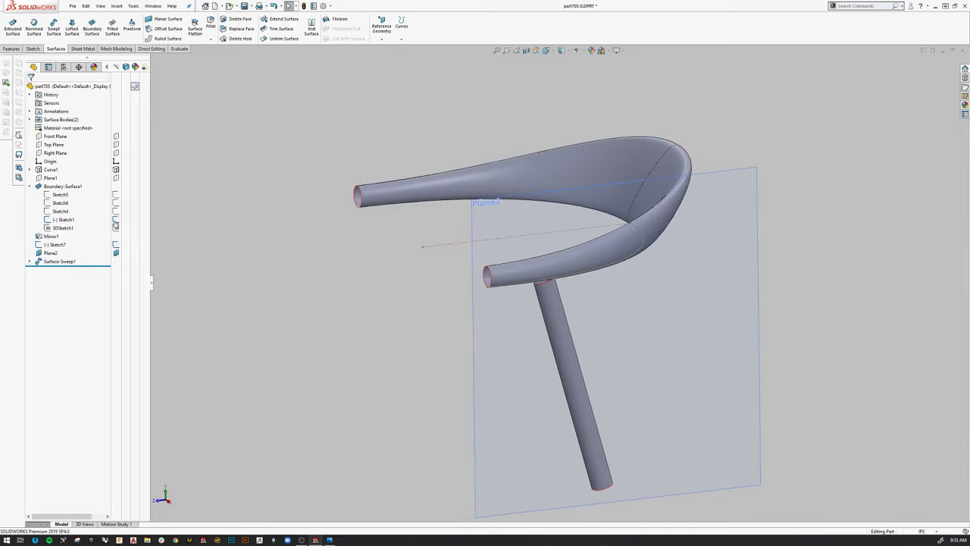
click(116, 227)
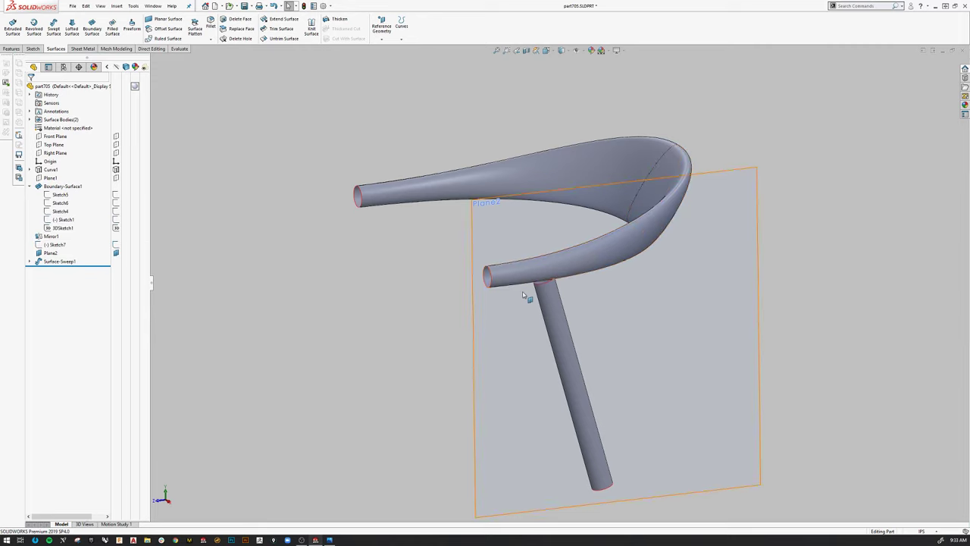
click(754, 219)
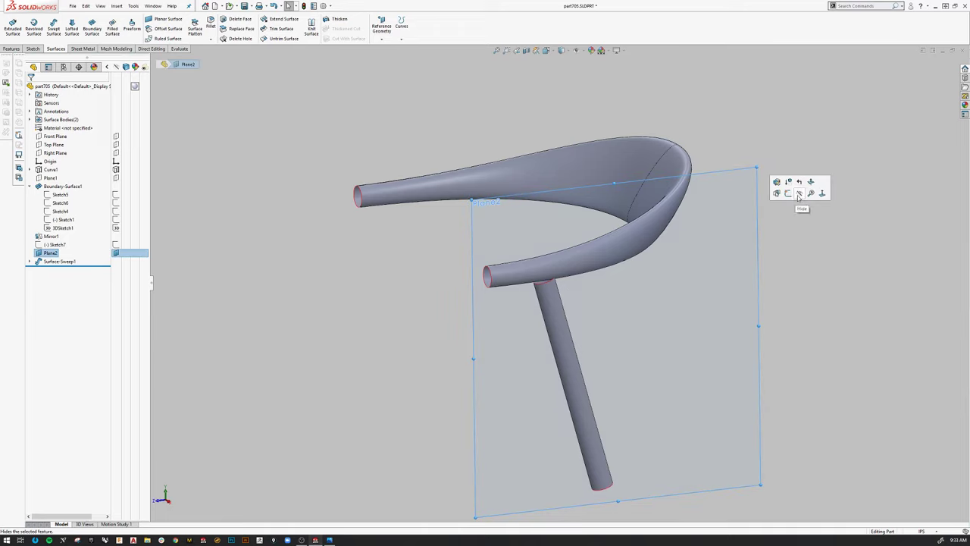
click(799, 198)
- Sketch a line of three collinear segments on the Right Plane, crossing the leg just below the armrest parallel to the leg's top edge
key(space)
click(654, 317)
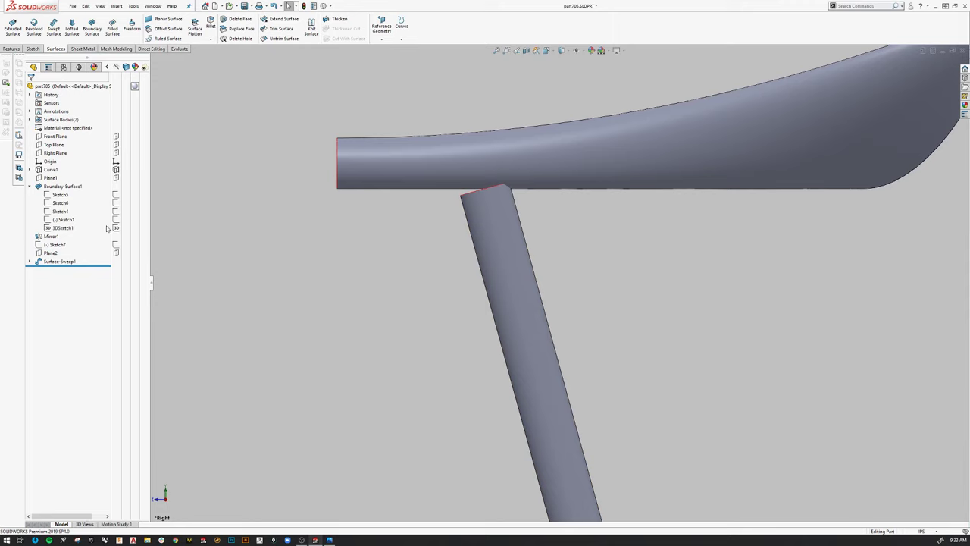
click(54, 152)
click(63, 144)
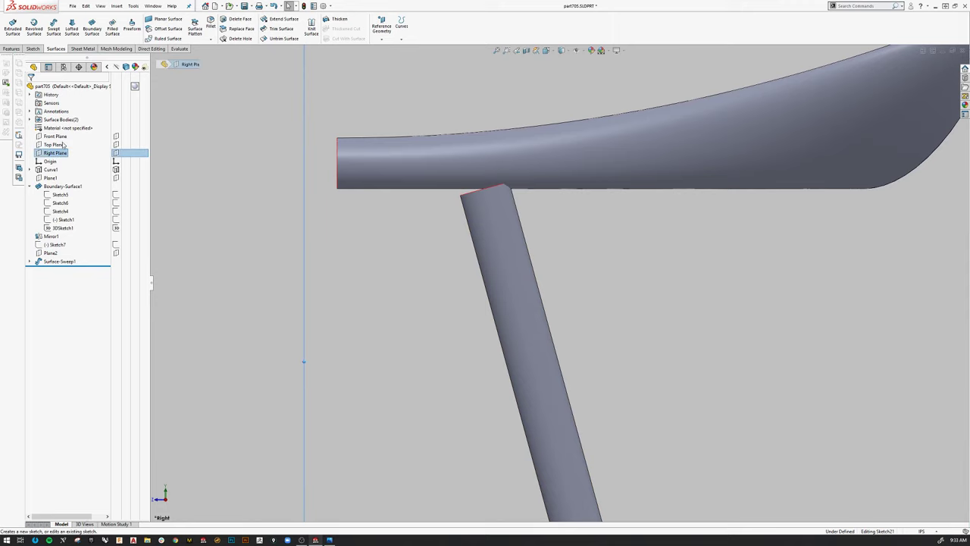
key(l)
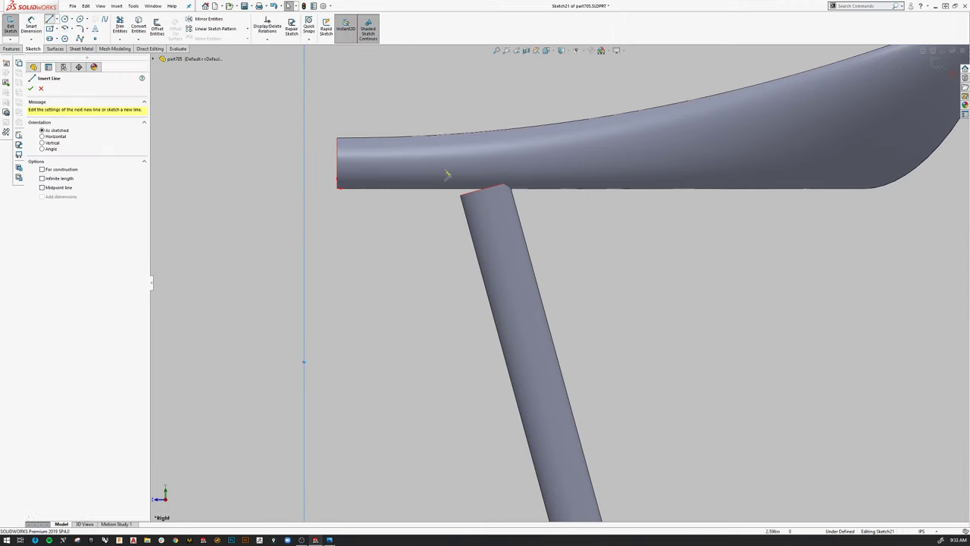
scroll(485, 196, down, 2)
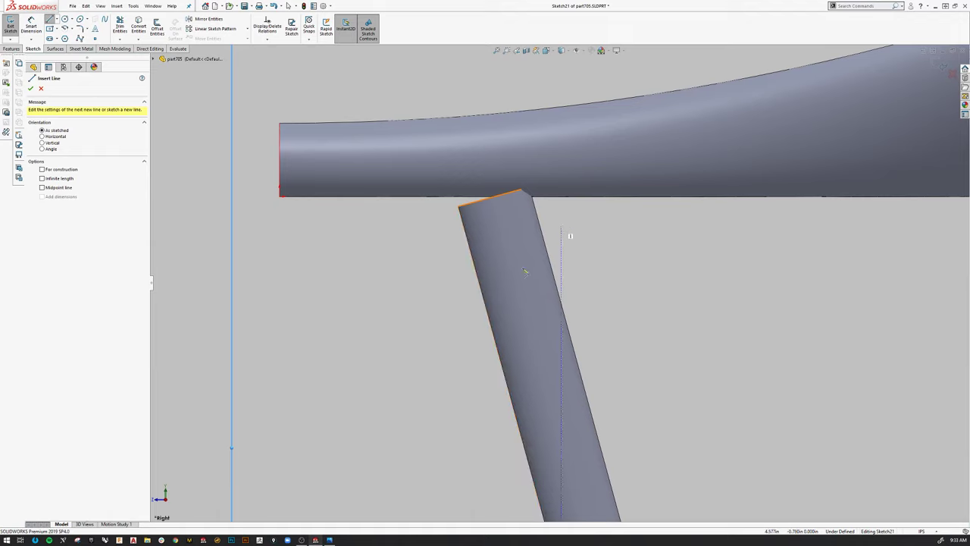
click(476, 299)
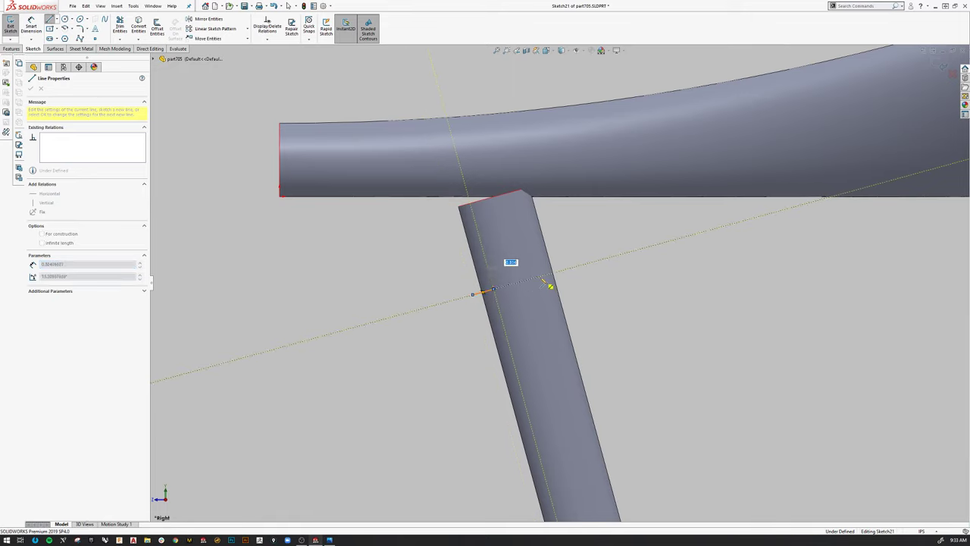
click(539, 281)
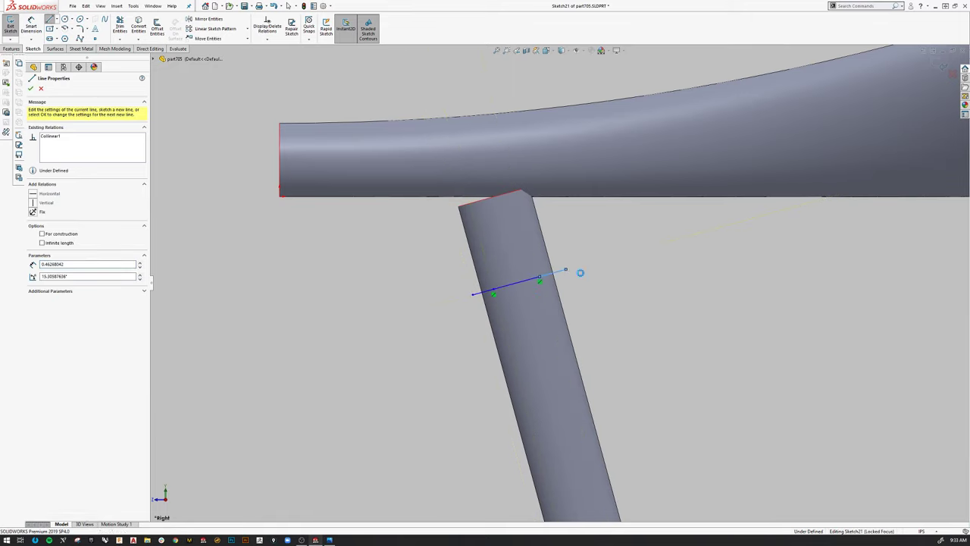
key(Escape)
- Shift the two inner points of the three-segment line slightly toward each other, shortening the middle segment within the leg
scroll(529, 294, down, 3)
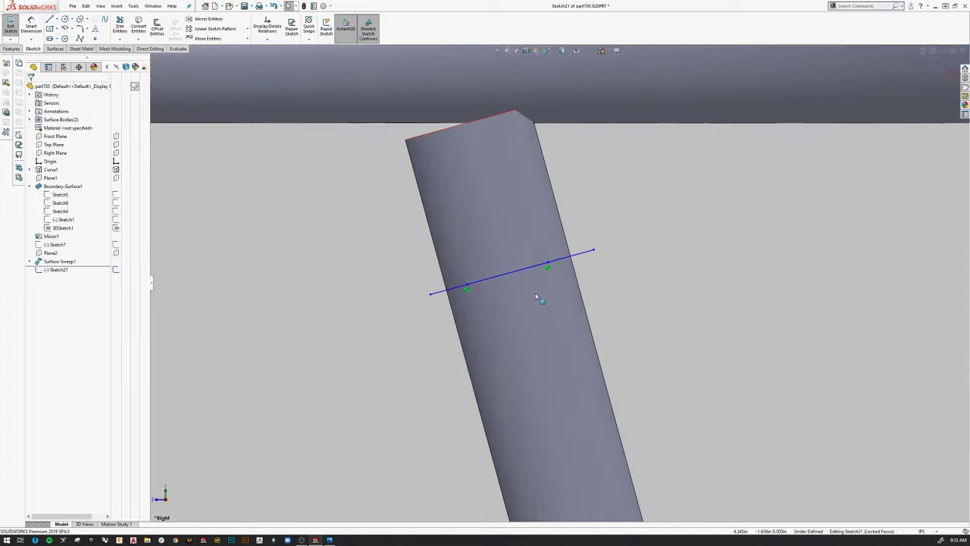
click(470, 286)
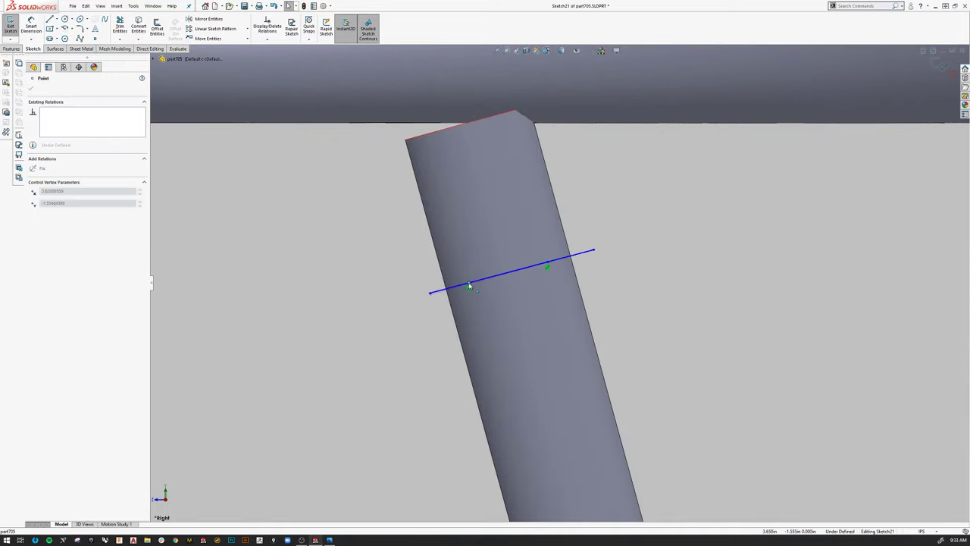
drag(469, 285, 471, 287)
click(641, 230)
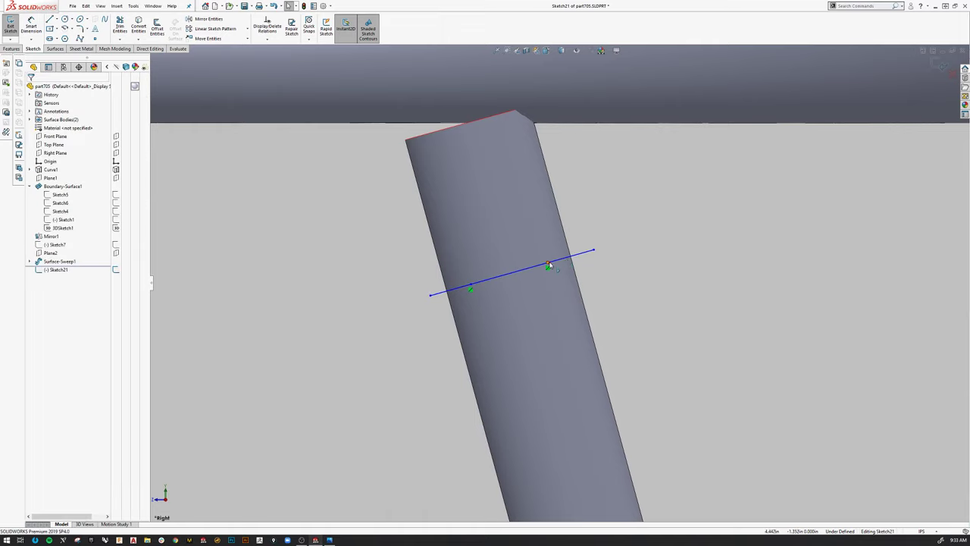
drag(553, 264, 546, 264)
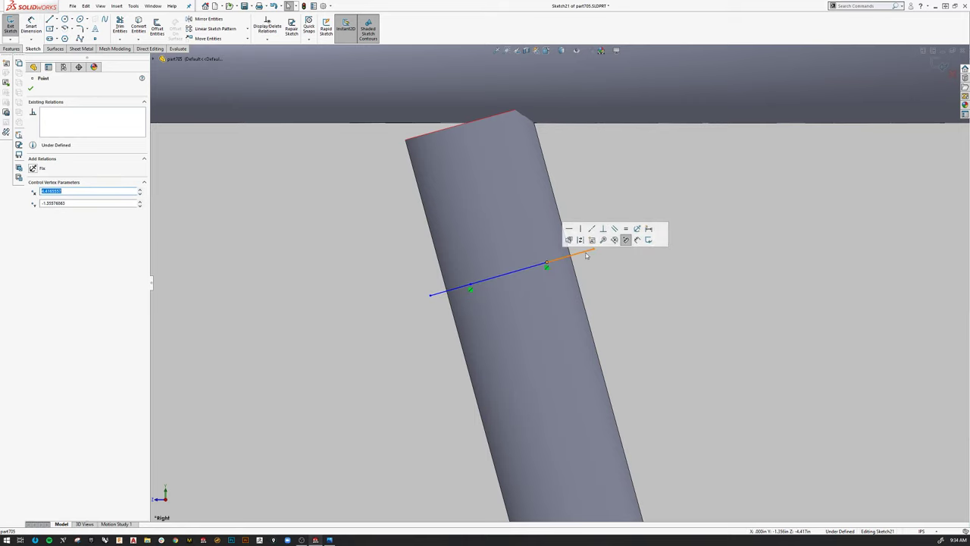
click(589, 262)
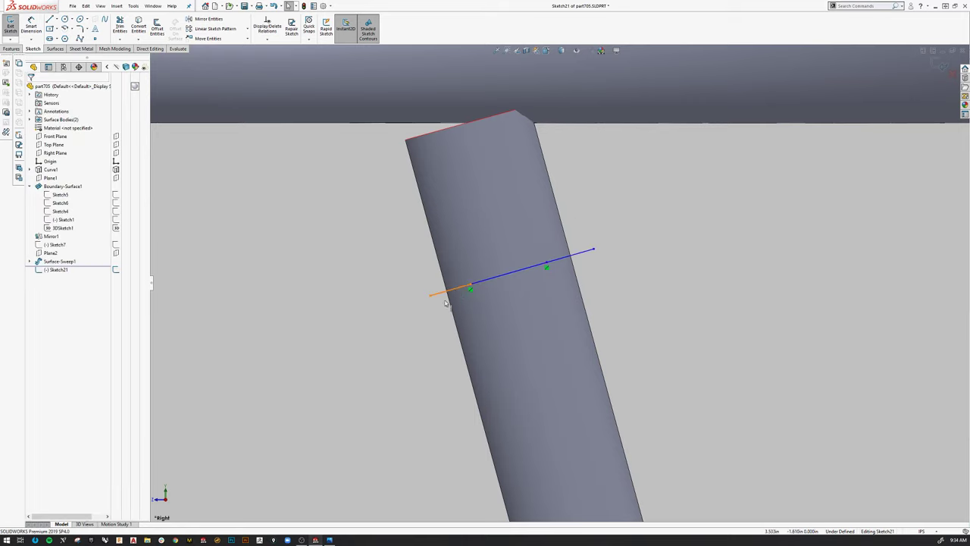
- Trim the leg surface with the three-segment line sketch, removing the portion above the line
scroll(454, 326, up, 5)
click(55, 49)
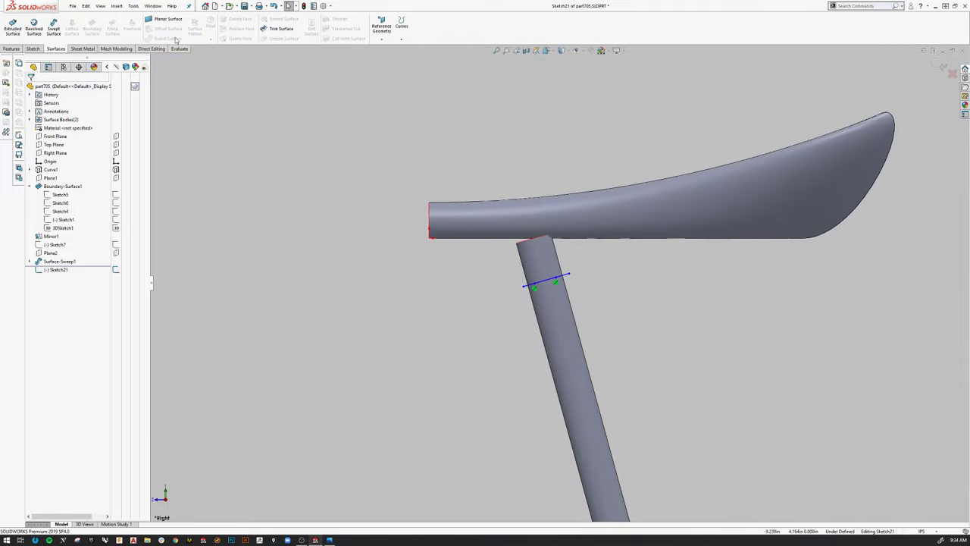
click(279, 29)
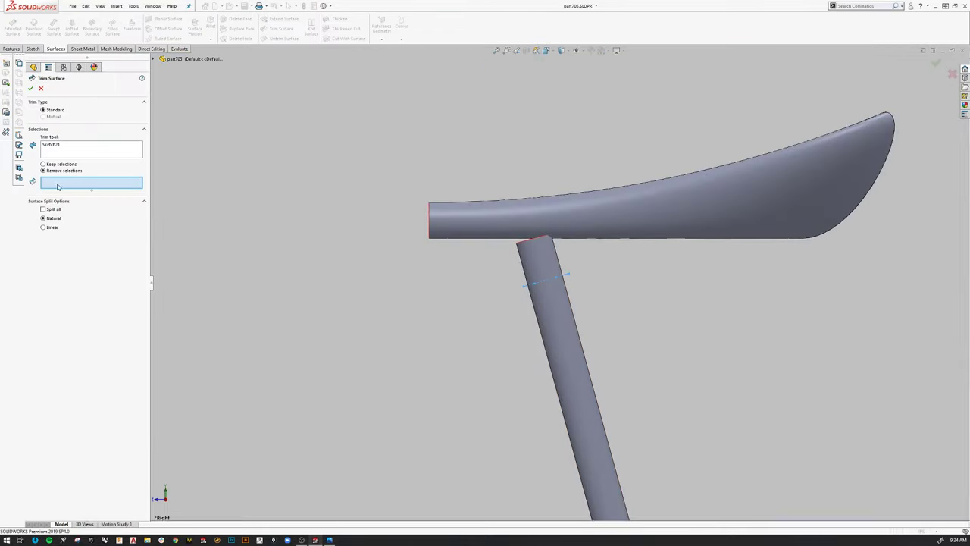
click(526, 253)
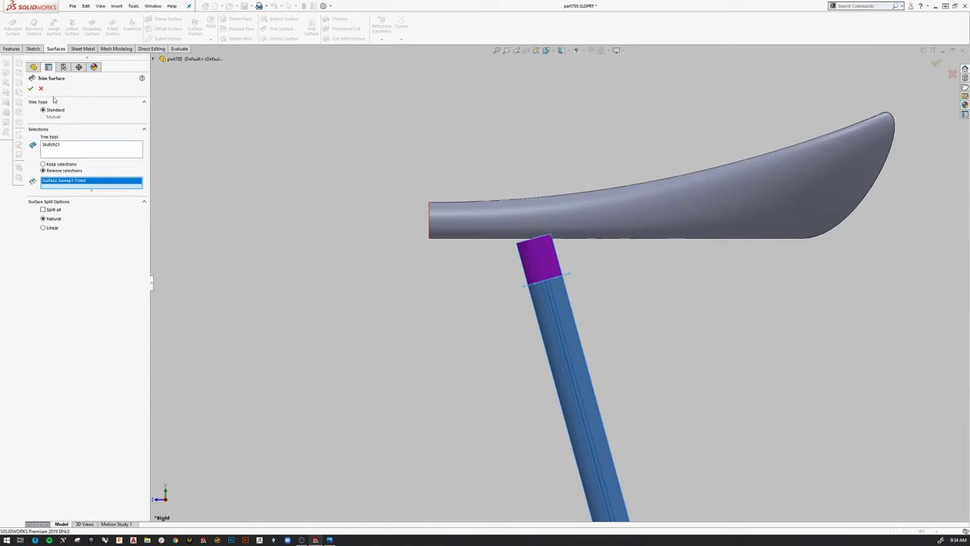
click(31, 89)
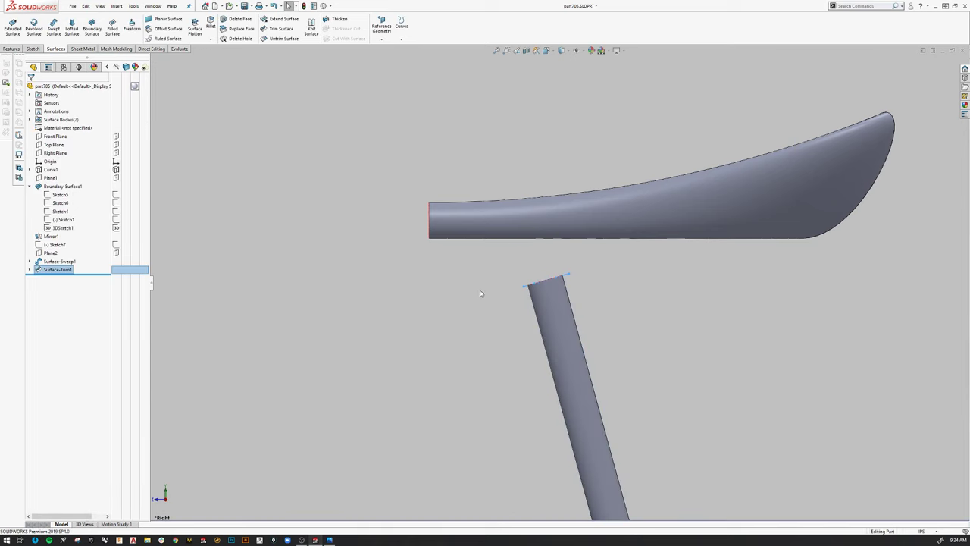
- Examine the edge segments around the trimmed leg's upper rim, its seam, and its position beneath the armrest from several angles
middle_drag(478, 291, 502, 350)
scroll(548, 297, down, 5)
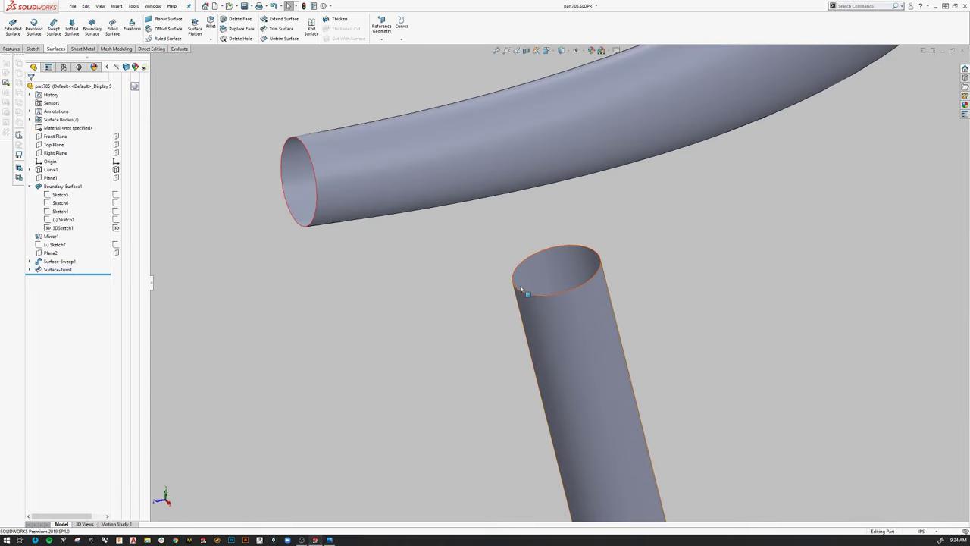
click(521, 294)
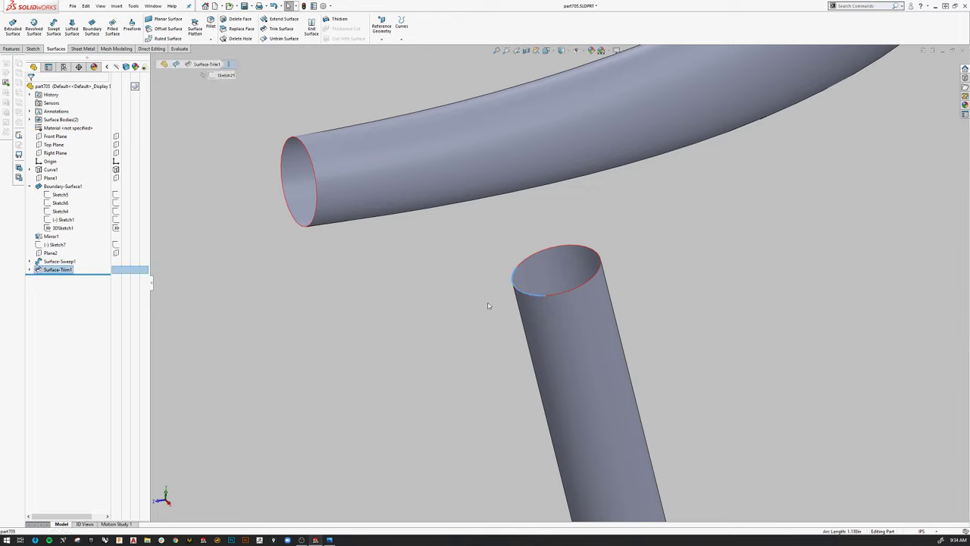
click(534, 259)
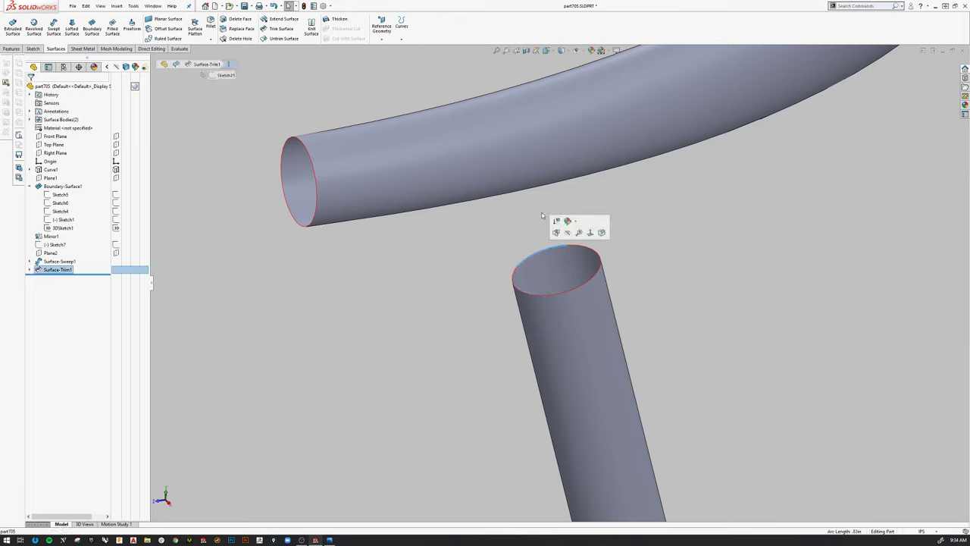
click(592, 280)
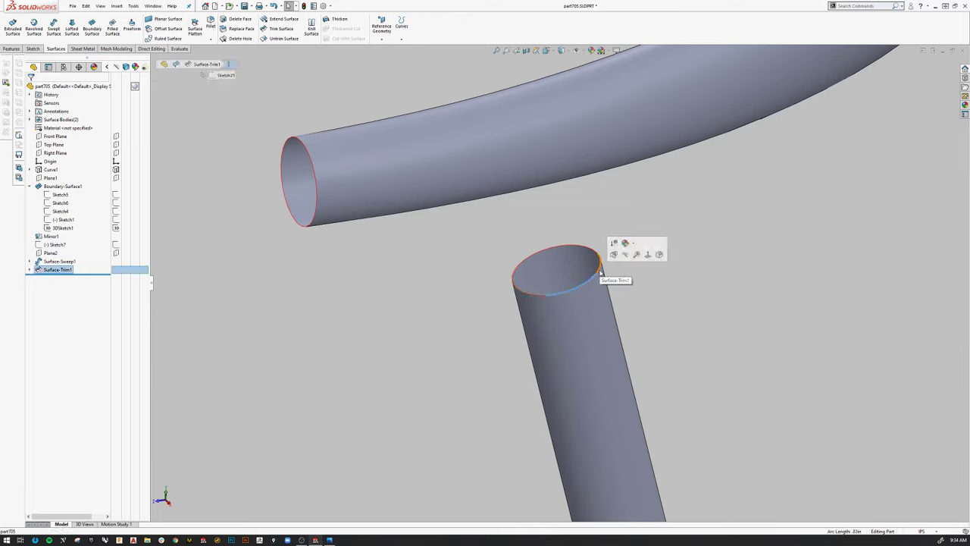
click(592, 253)
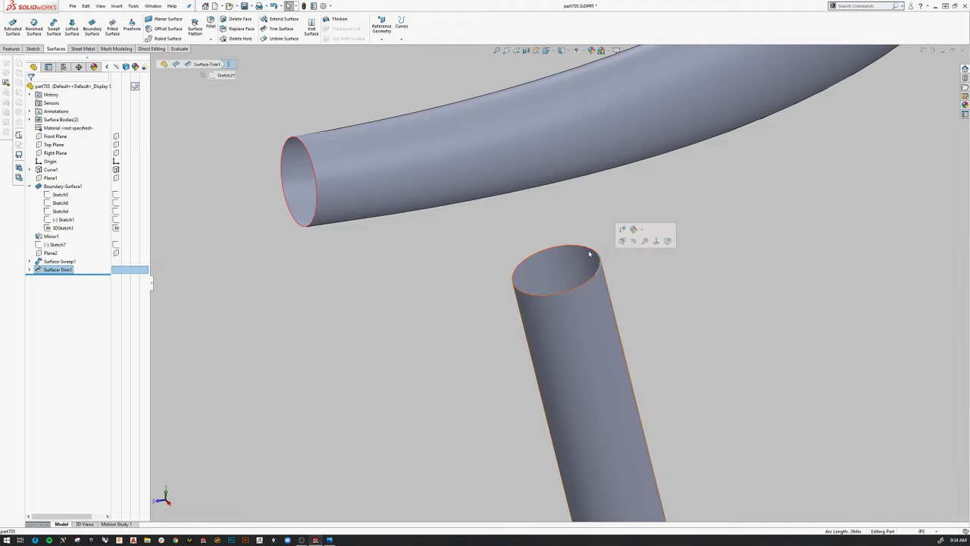
middle_drag(627, 280, 647, 303)
click(647, 303)
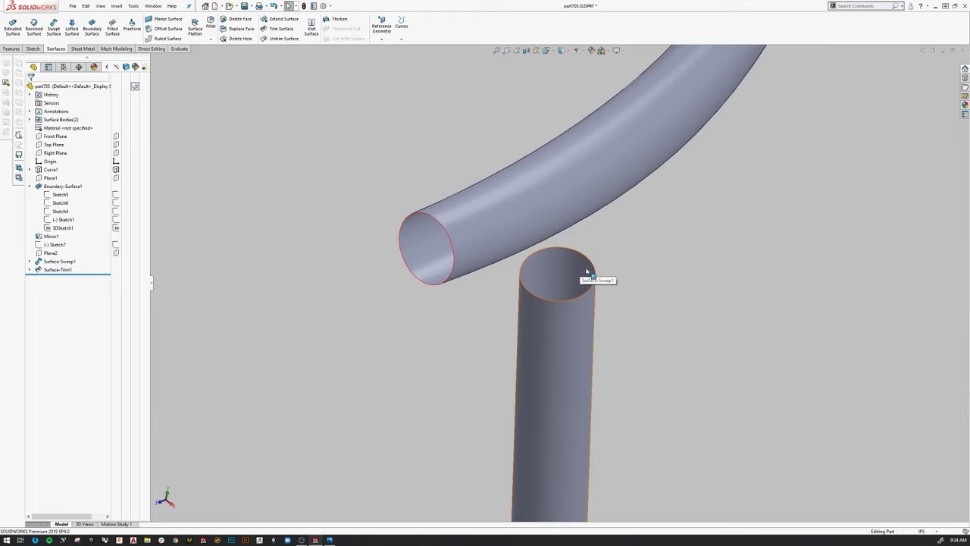
click(586, 269)
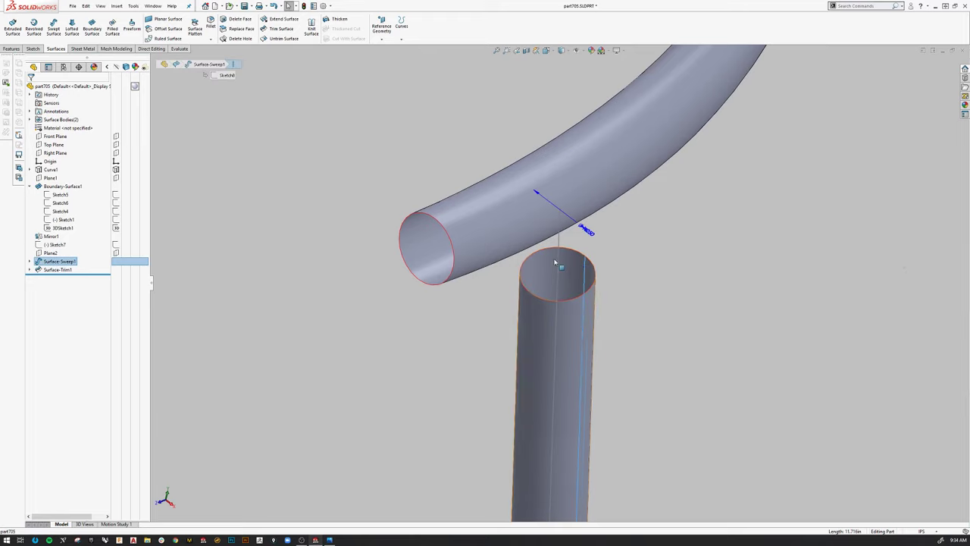
scroll(554, 263, up, 5)
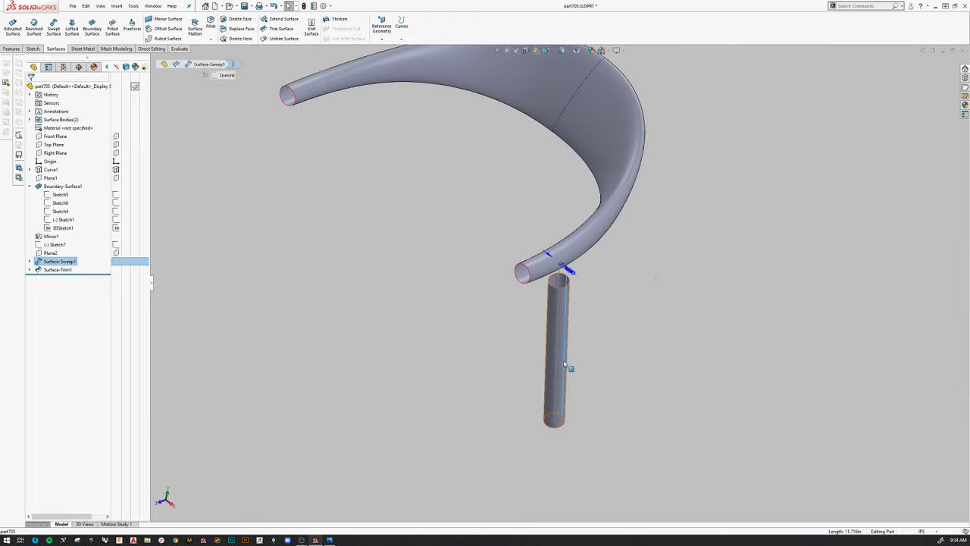
scroll(570, 294, down, 3)
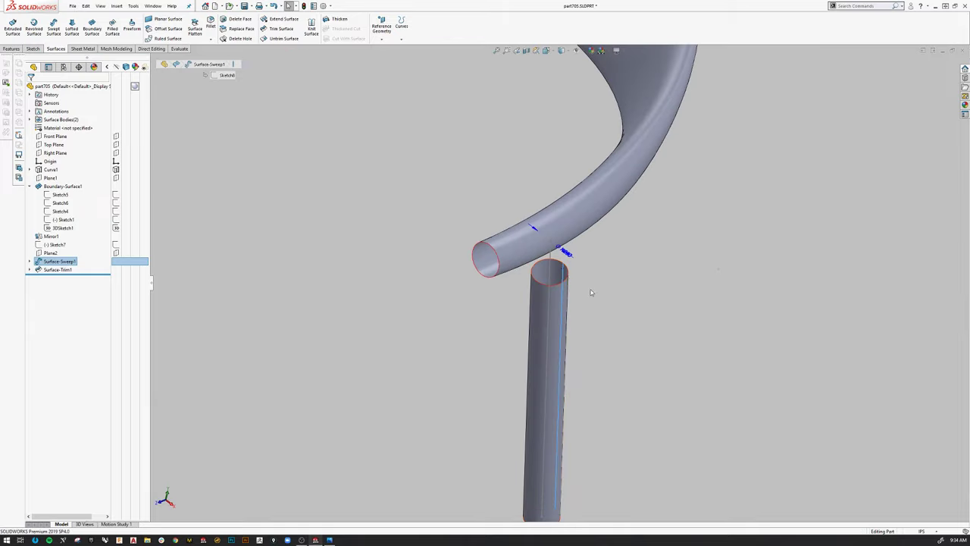
key(Escape)
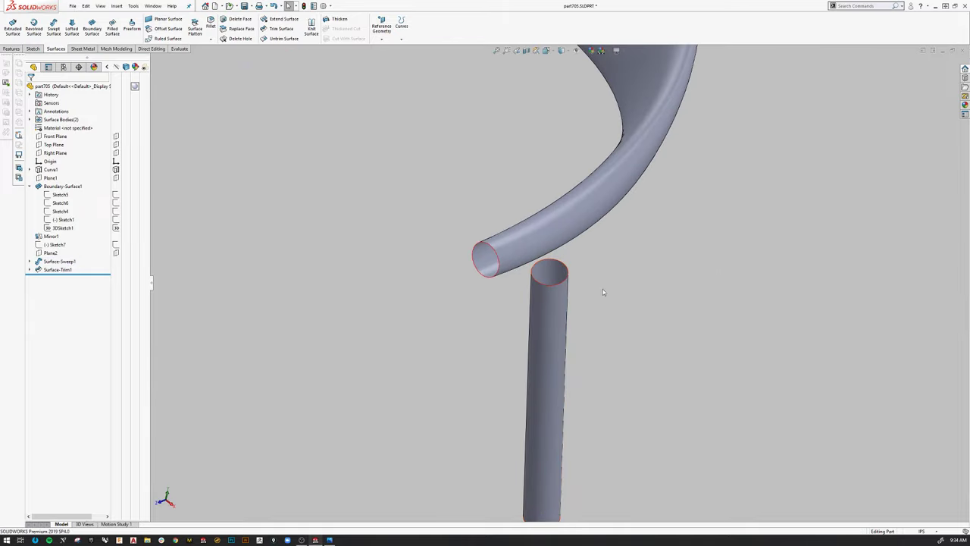
scroll(601, 298, up, 4)
middle_drag(602, 298, 530, 303)
scroll(510, 306, down, 4)
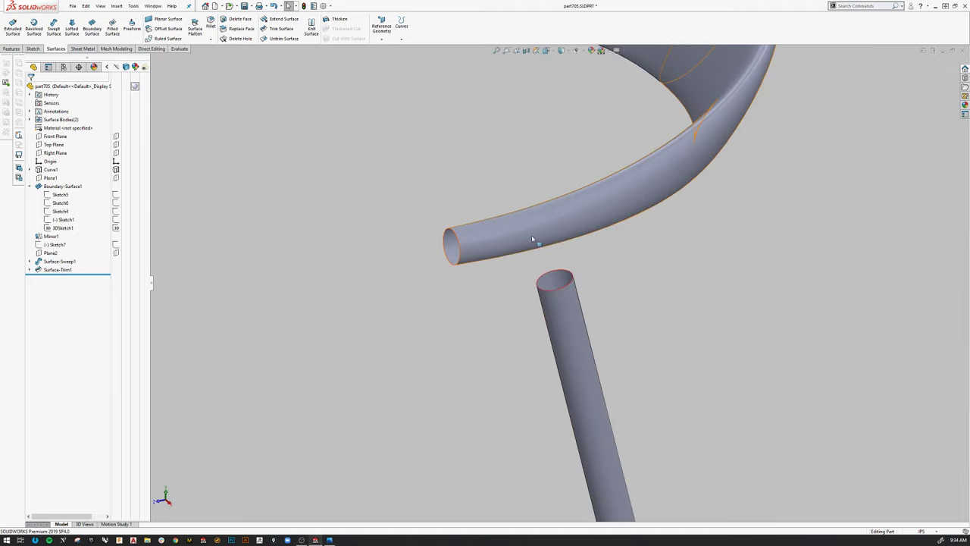
- Sketch a two-point spline about 2.8 in long on the Right Plane, across the armrest above the leg
key(space)
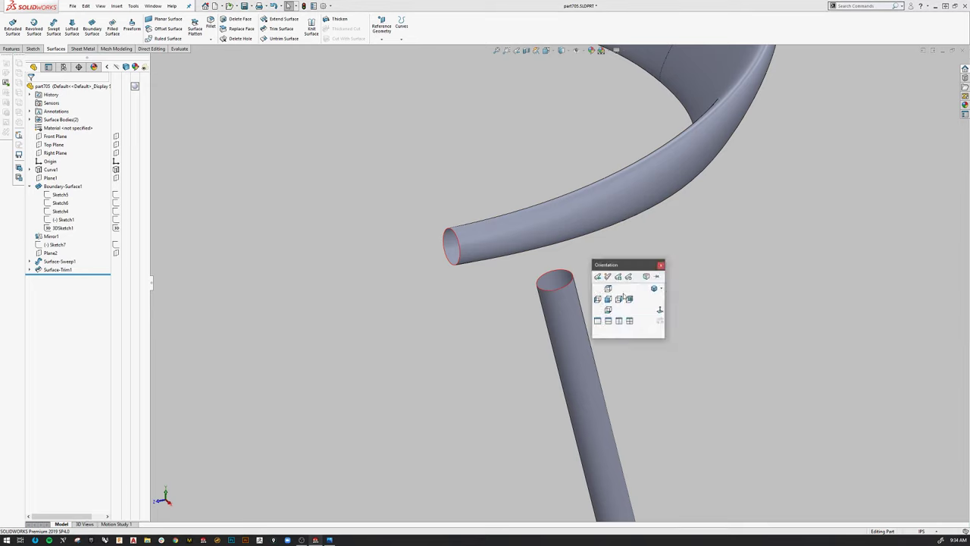
click(621, 299)
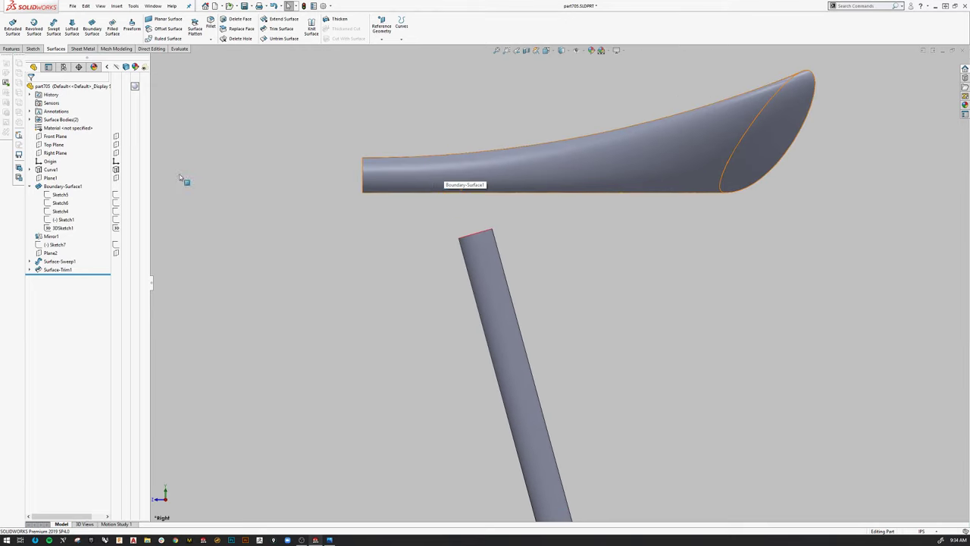
click(54, 153)
click(59, 142)
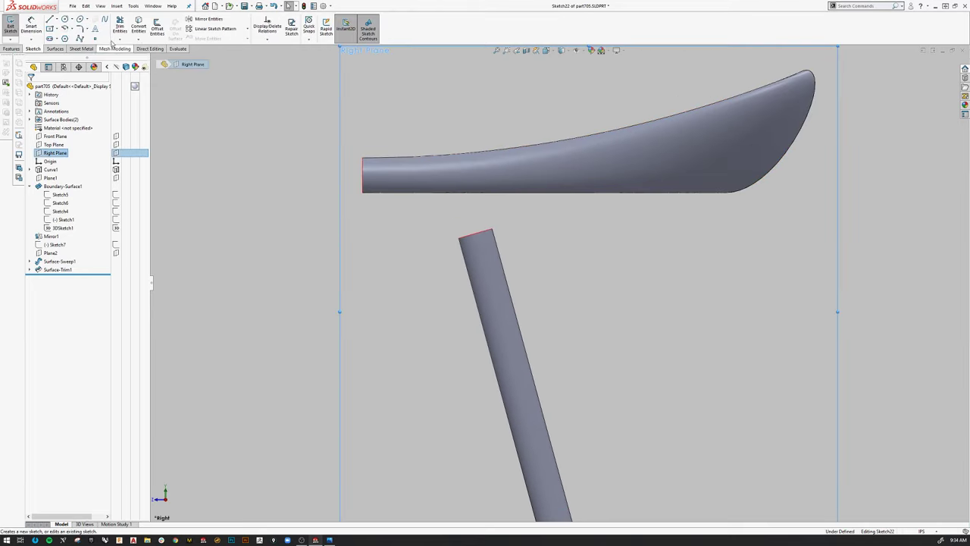
click(105, 18)
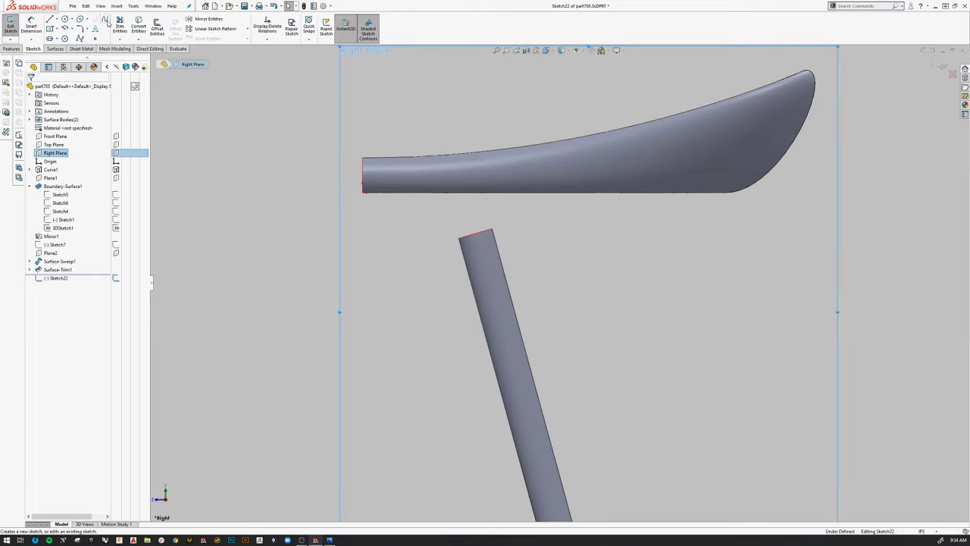
click(427, 180)
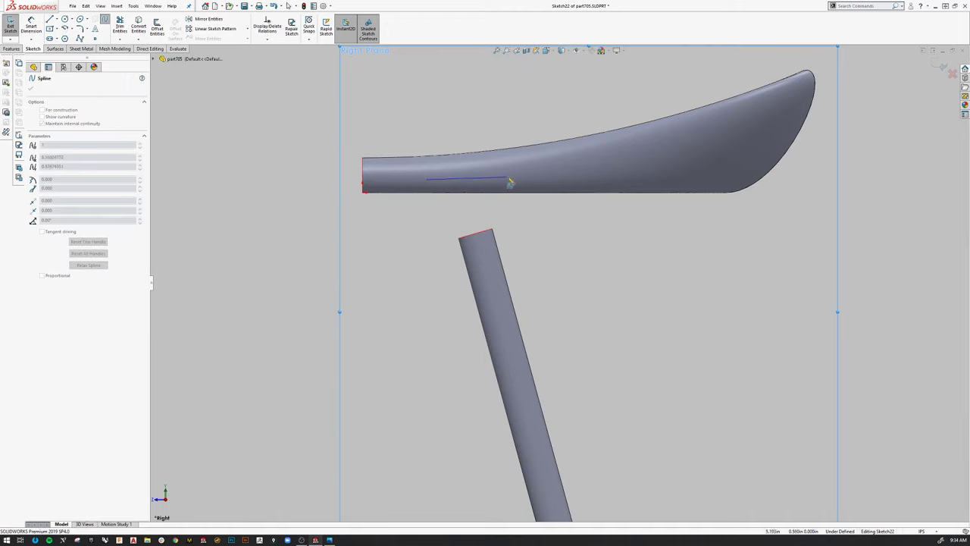
click(506, 175)
right_click(506, 176)
click(522, 182)
scroll(486, 209, down, 3)
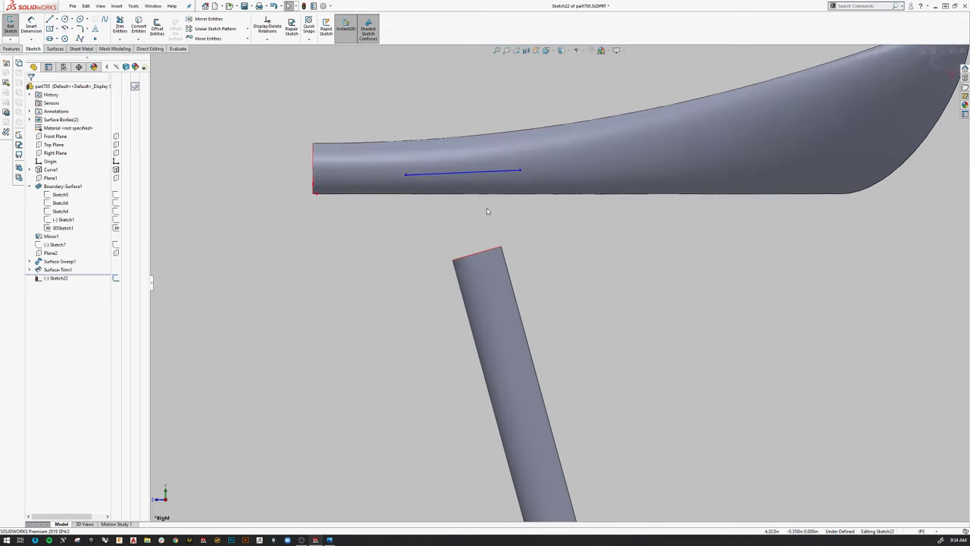
- Bend the spline into an upward arch by adjusting the tangent handles at its two ends
click(449, 175)
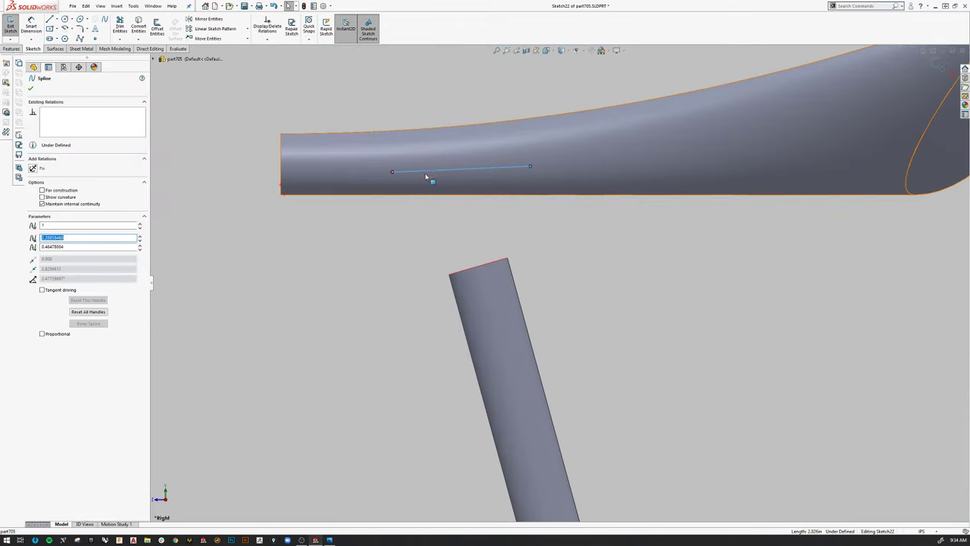
drag(432, 173, 407, 154)
drag(468, 157, 506, 146)
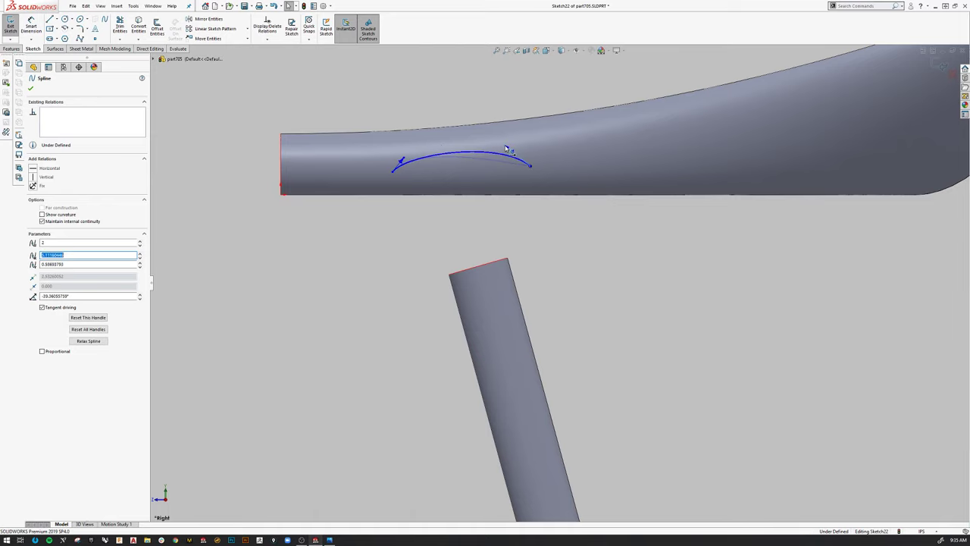
click(387, 275)
- Draw outward-slanting lines about 0.93 in and 1.22 in long from the arch's front and rear ends to below the armrest
key(l)
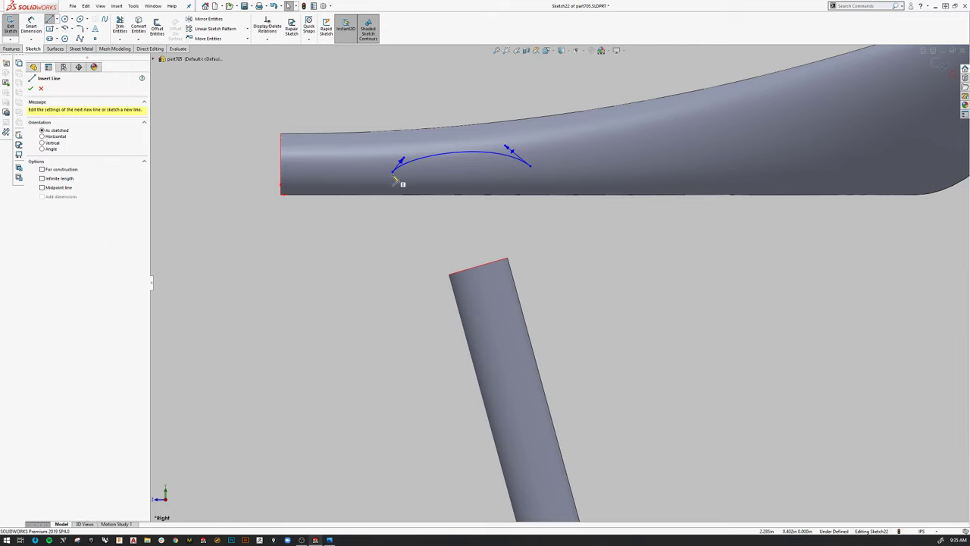
click(393, 172)
click(374, 214)
right_click(375, 213)
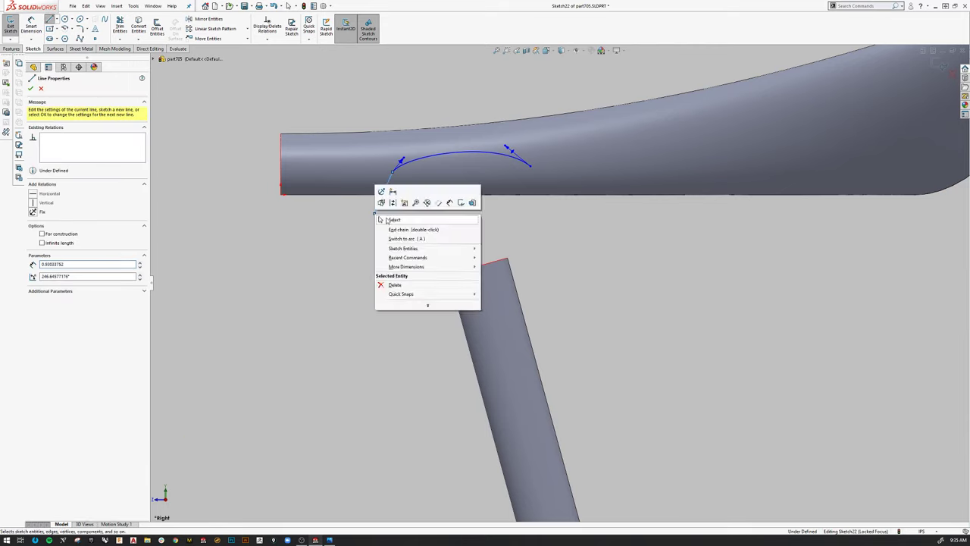
click(388, 219)
click(52, 19)
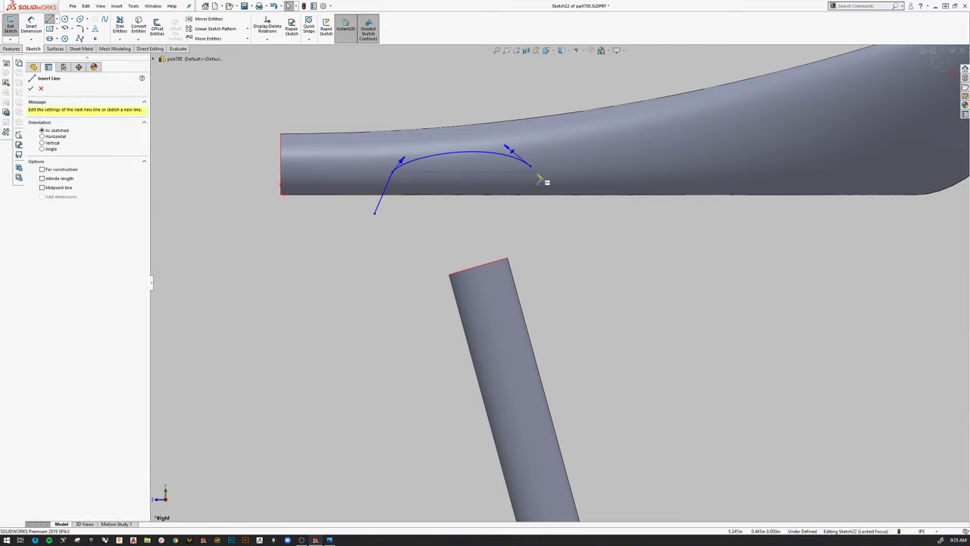
click(531, 166)
click(554, 221)
right_click(556, 220)
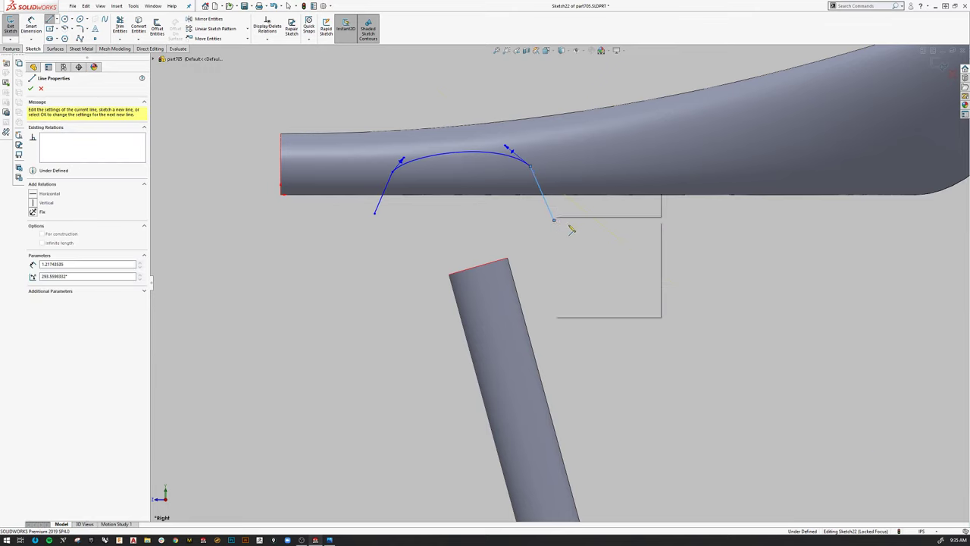
click(571, 228)
- Make the arched spline tangent to both slanted lines
click(404, 173)
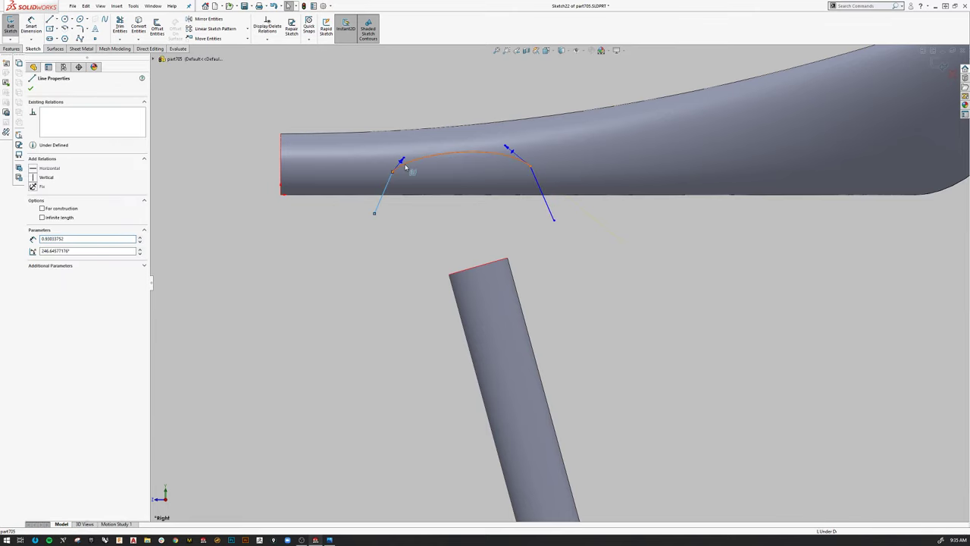
ctrl+click(428, 157)
click(438, 131)
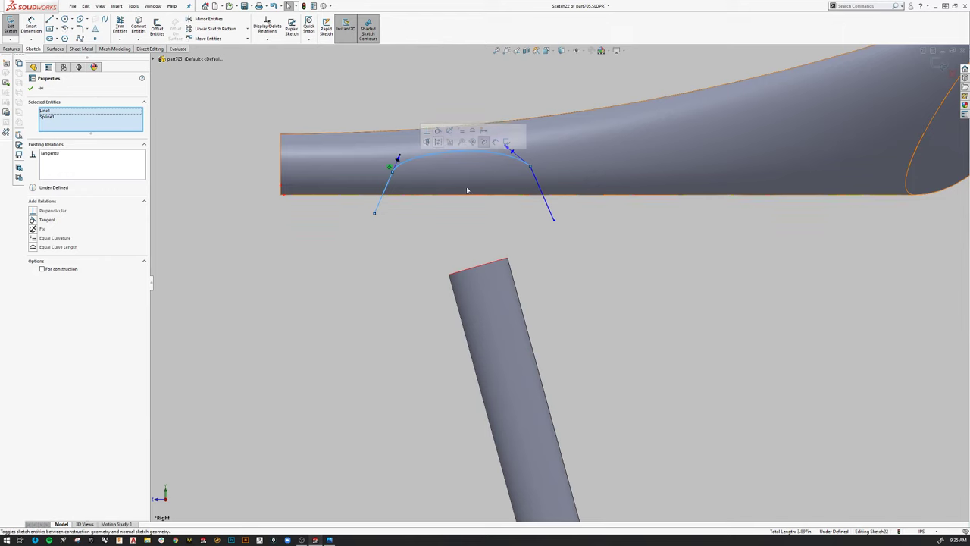
click(539, 180)
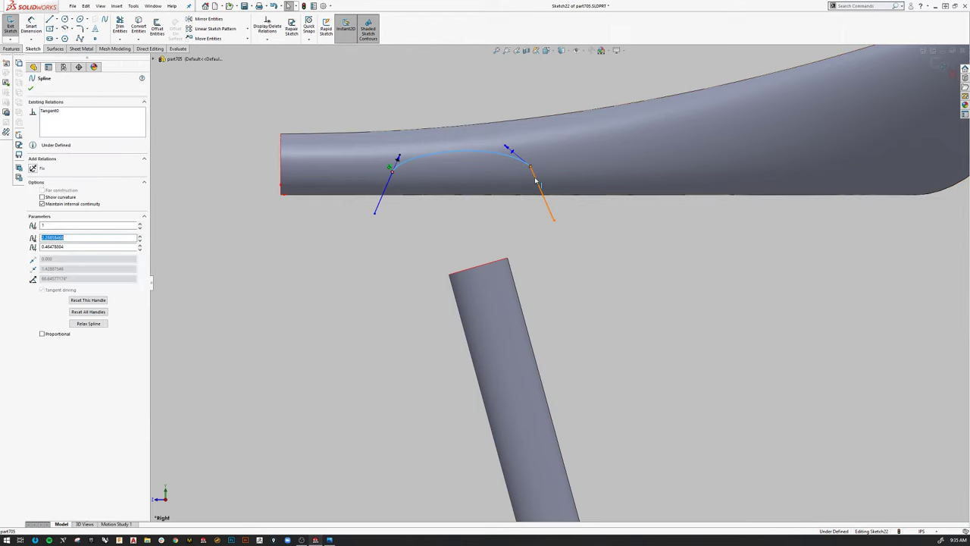
ctrl+click(532, 166)
click(569, 144)
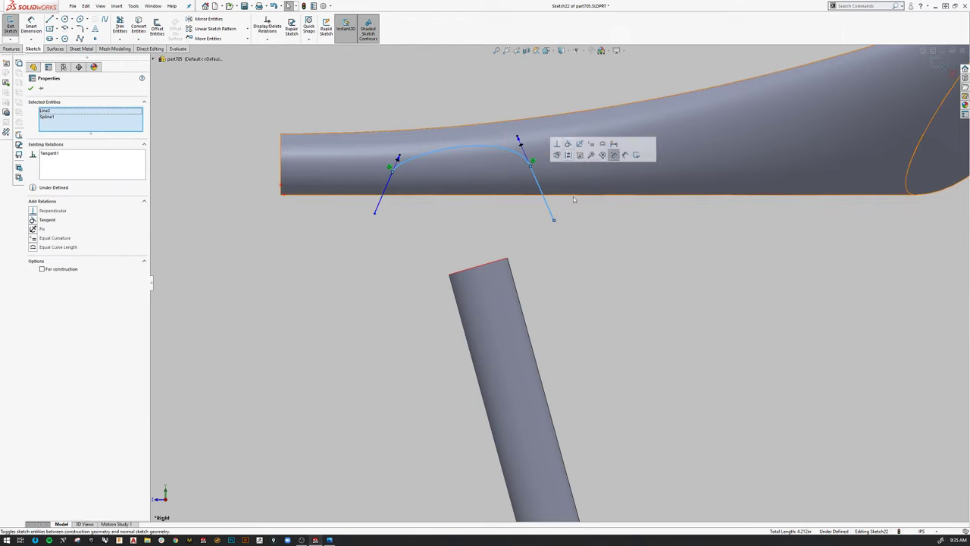
- Extend the front slanted line slightly downward and lower the spline's rear endpoint a little to even out the arch
drag(374, 215, 367, 224)
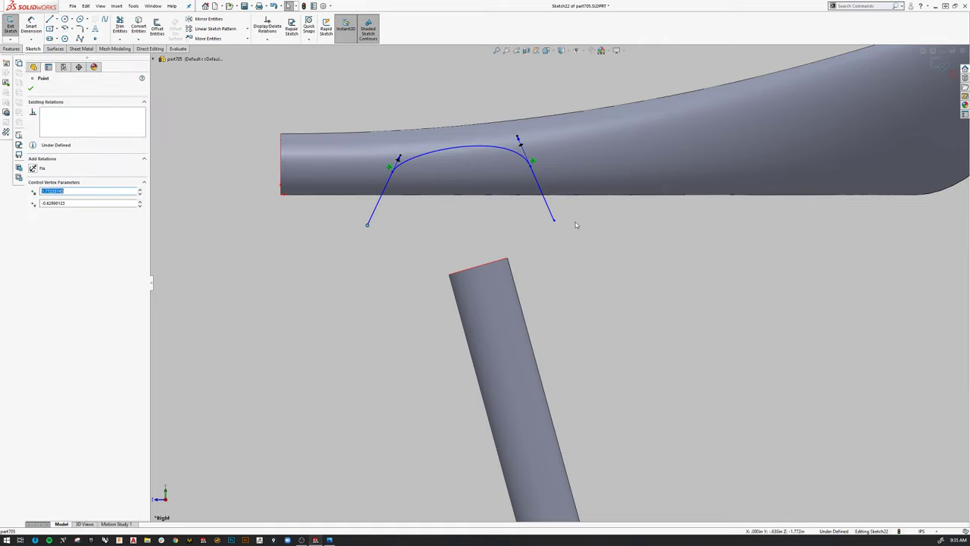
drag(530, 166, 533, 178)
click(530, 224)
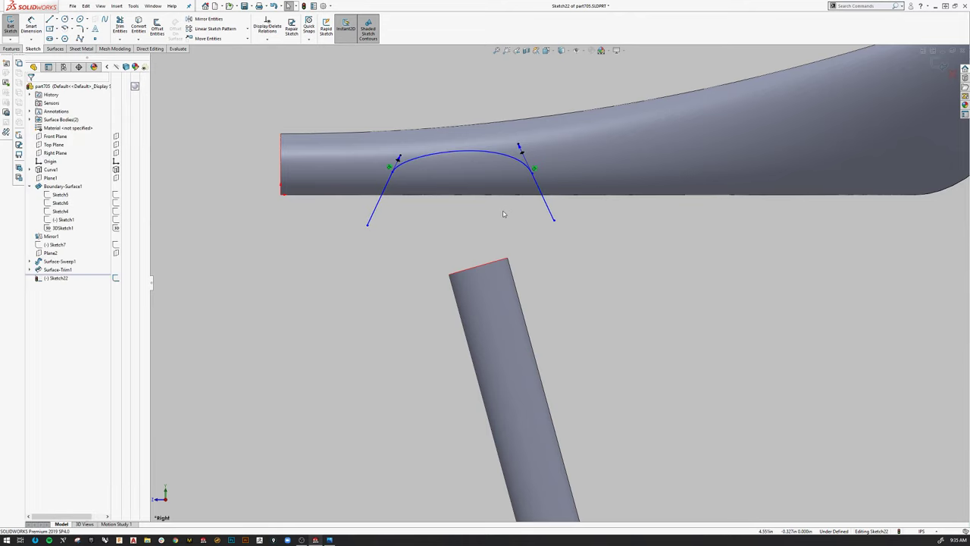
- Finish the arch sketch and use it as the trim tool to remove the arched area from the armrest's underside
click(938, 68)
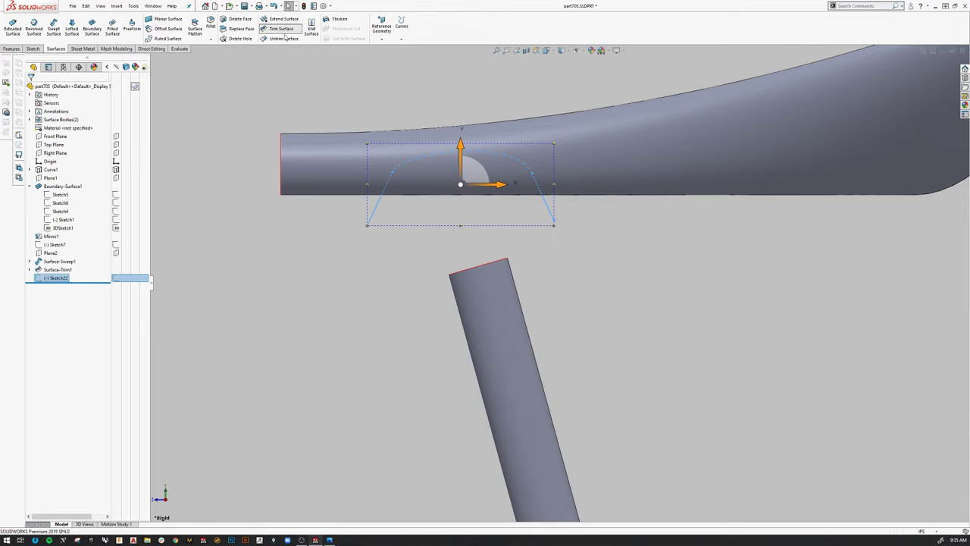
click(281, 28)
click(432, 177)
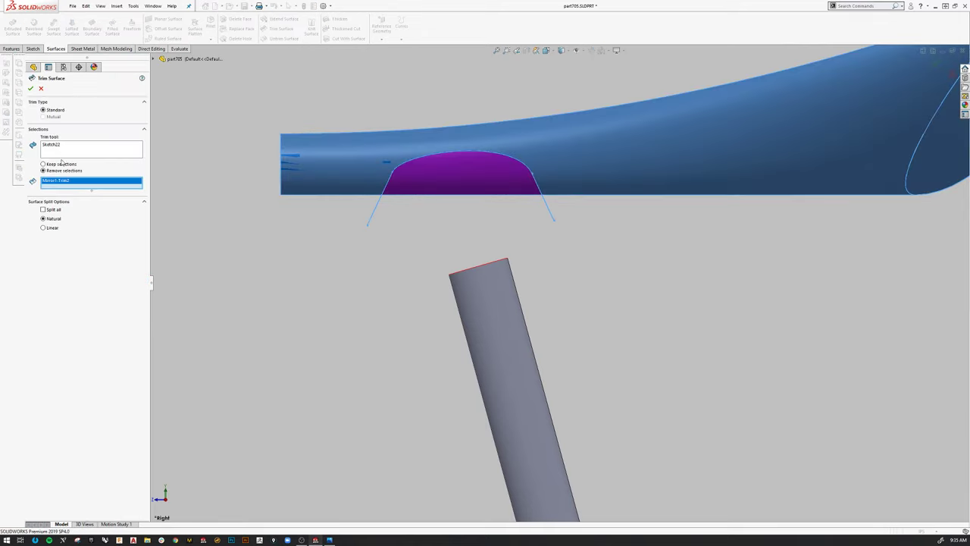
key(Return)
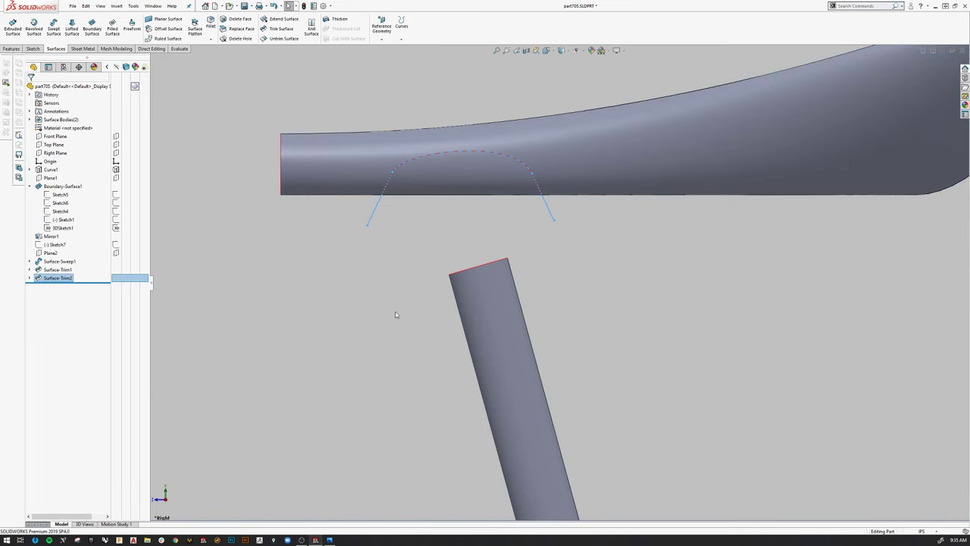
middle_drag(396, 316, 434, 340)
scroll(559, 279, up, 3)
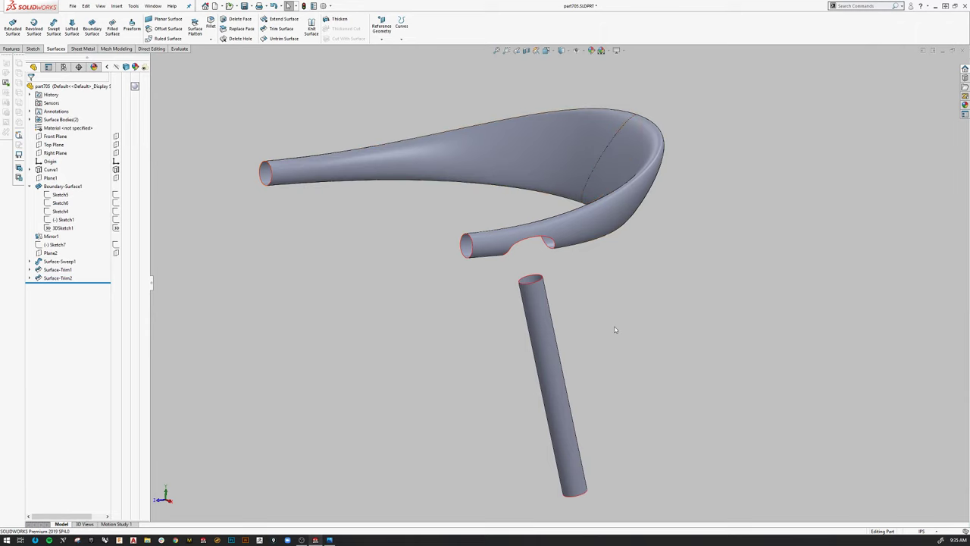
key(space)
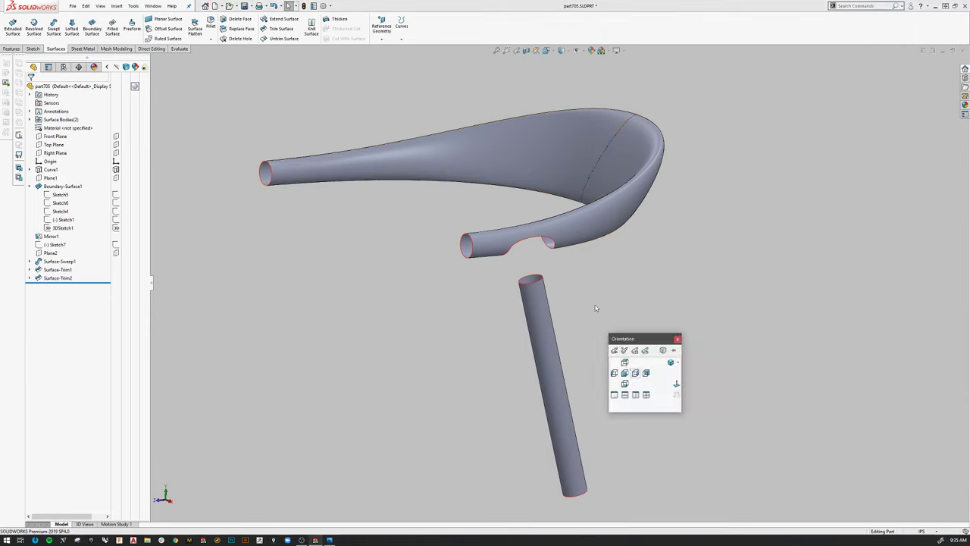
- Start a surface loft between the front edge of the armrest opening and the front edge of the leg's top
scroll(511, 254, down, 5)
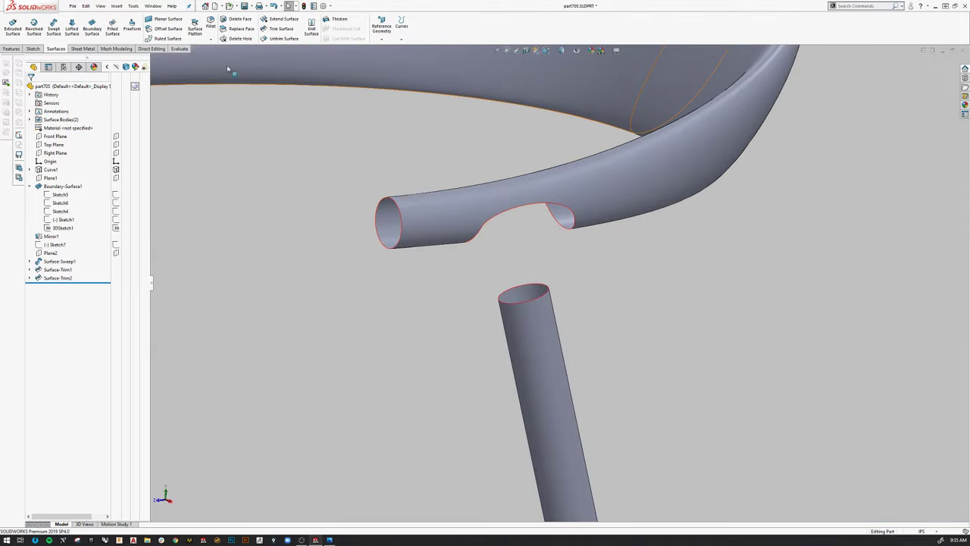
click(72, 28)
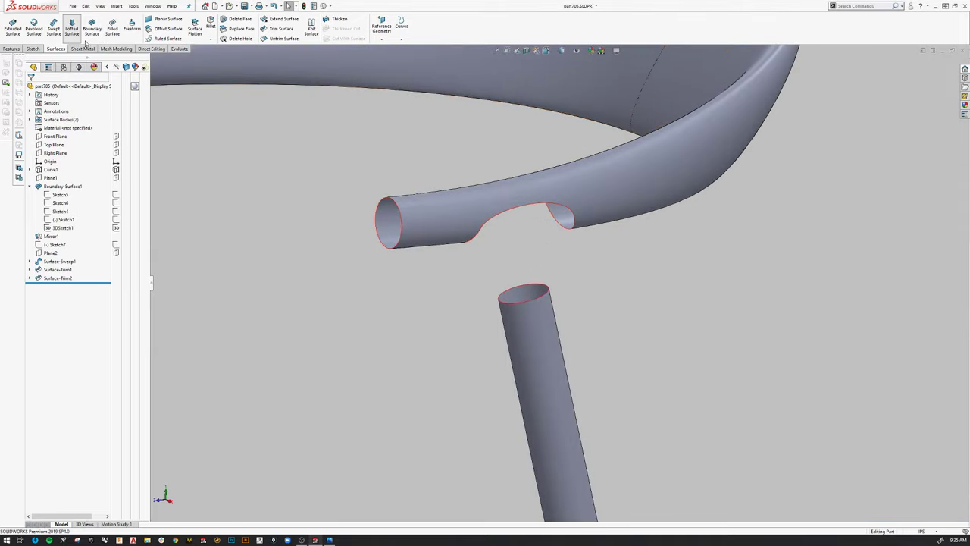
middle_drag(518, 269, 448, 278)
scroll(436, 282, up, 4)
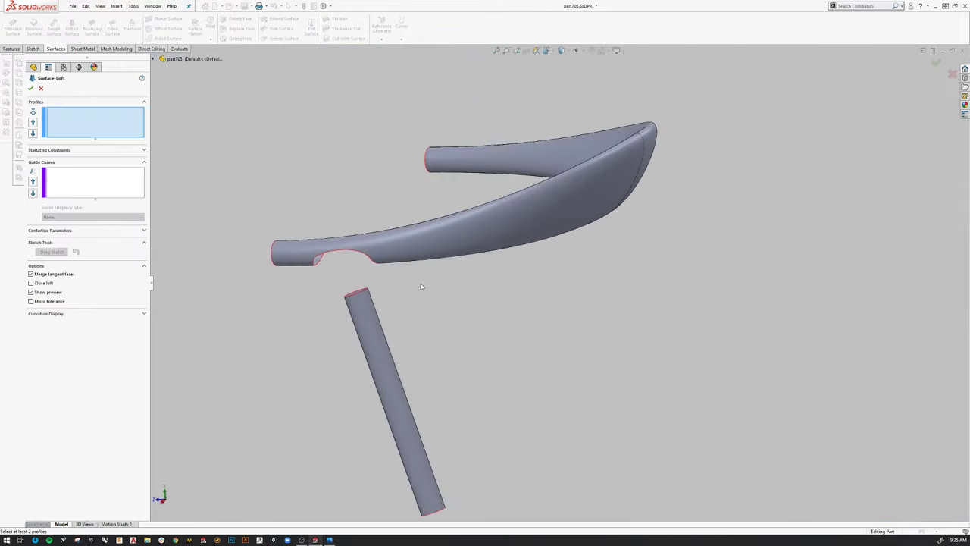
scroll(371, 285, down, 4)
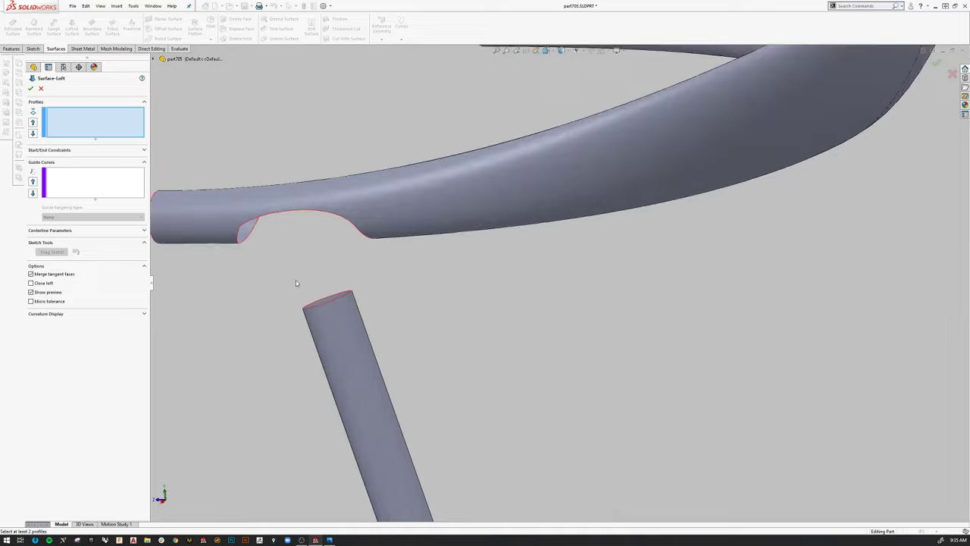
click(247, 239)
middle_drag(278, 253, 284, 272)
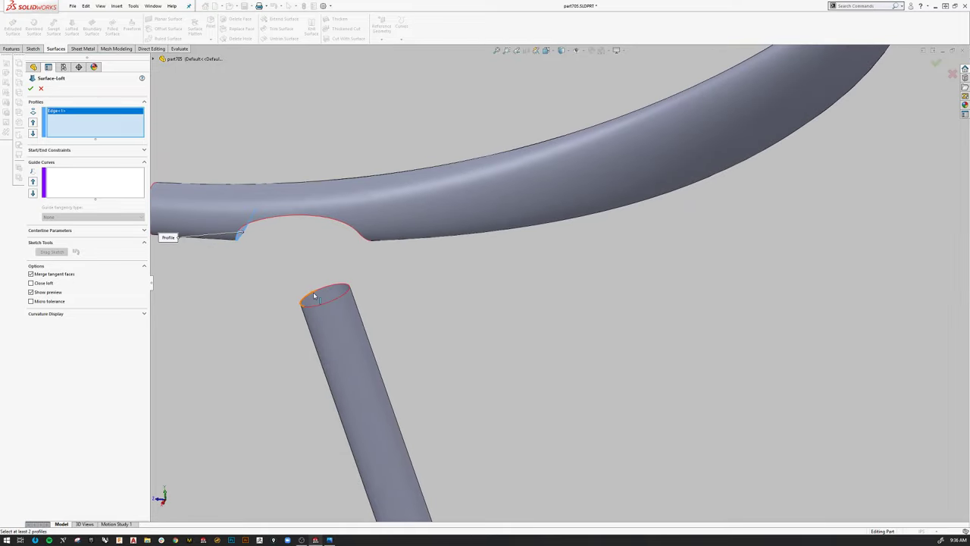
click(315, 295)
middle_drag(412, 304, 429, 260)
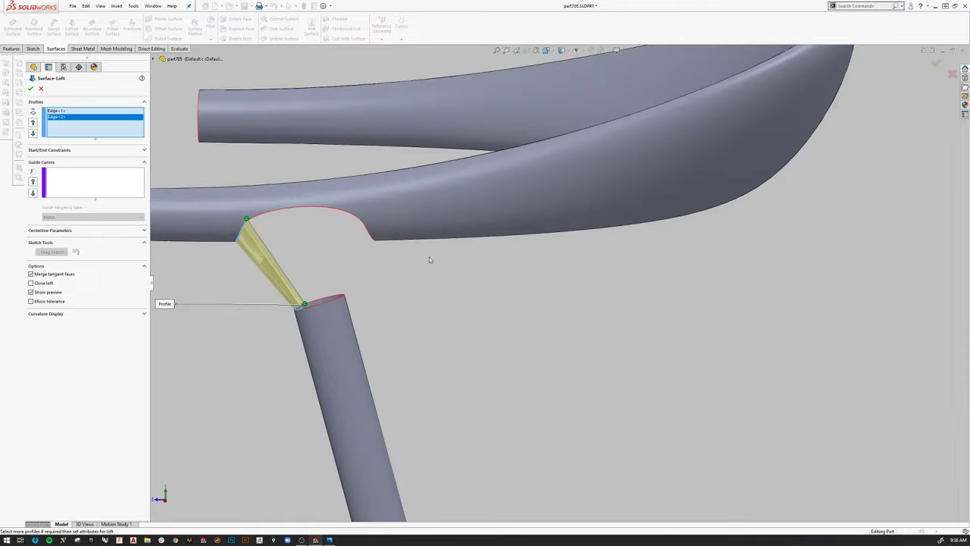
scroll(429, 260, up, 3)
- Set both the start and end constraints of the front loft to Tangency To Face
click(61, 150)
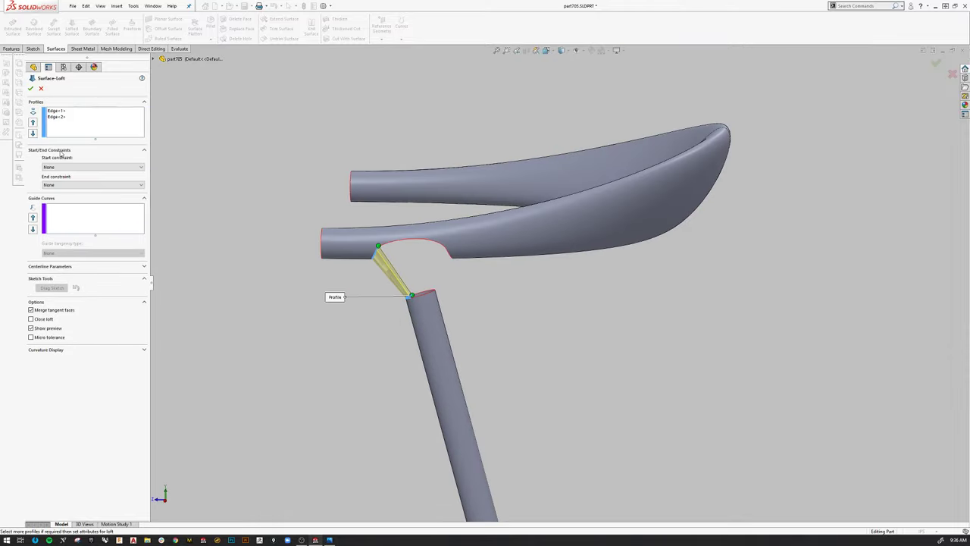
click(62, 166)
click(61, 183)
click(66, 204)
click(65, 221)
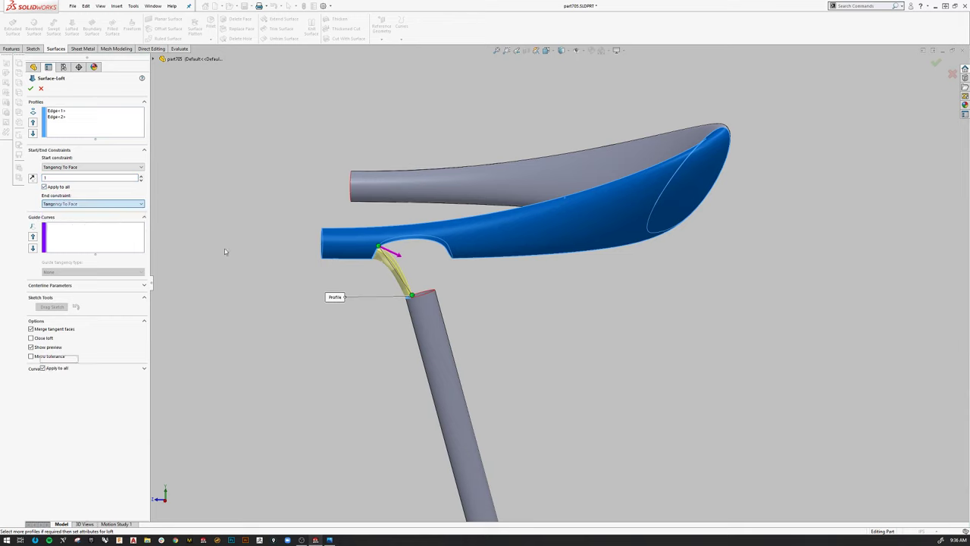
- Set the front loft's start tangency length to 1.1 and end tangency length to 1.8, and create the surface
scroll(392, 290, down, 3)
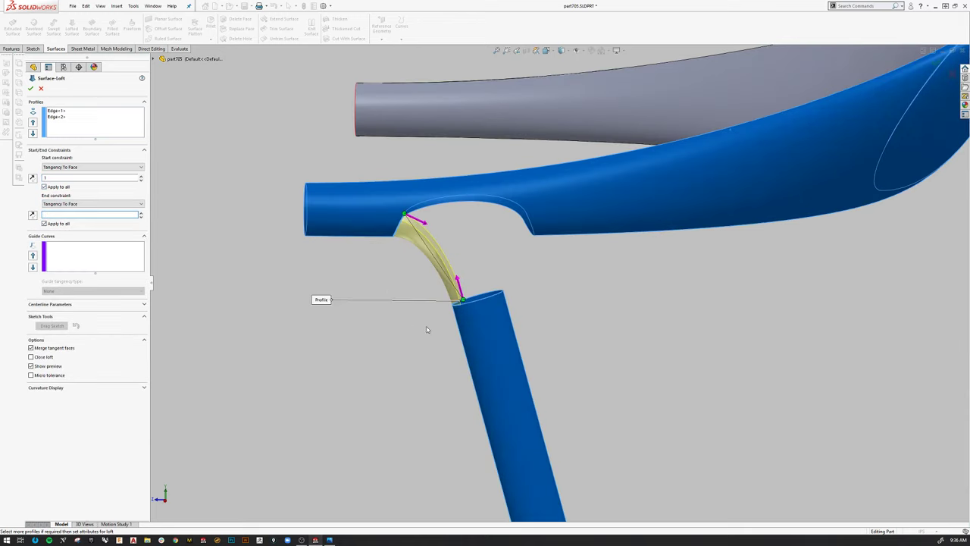
key(space)
click(453, 368)
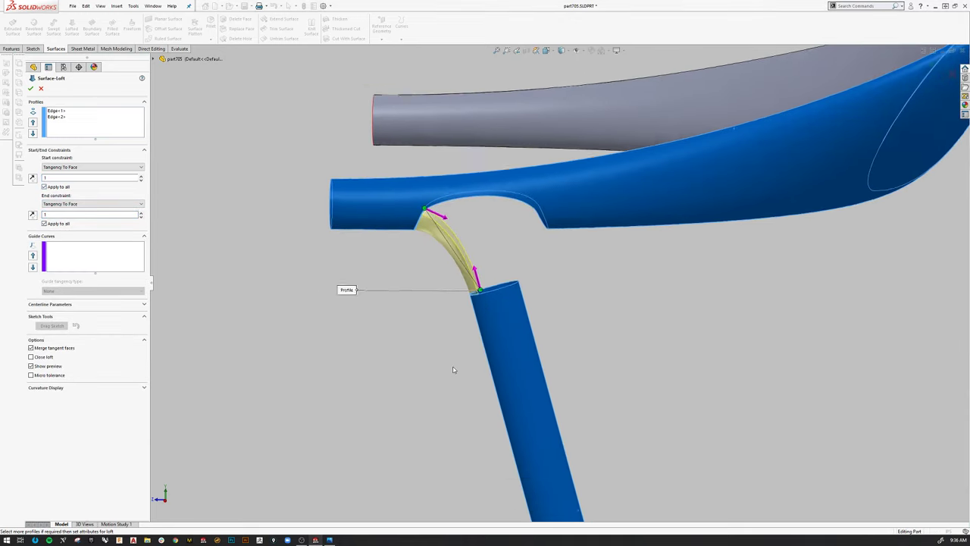
scroll(450, 200, down, 5)
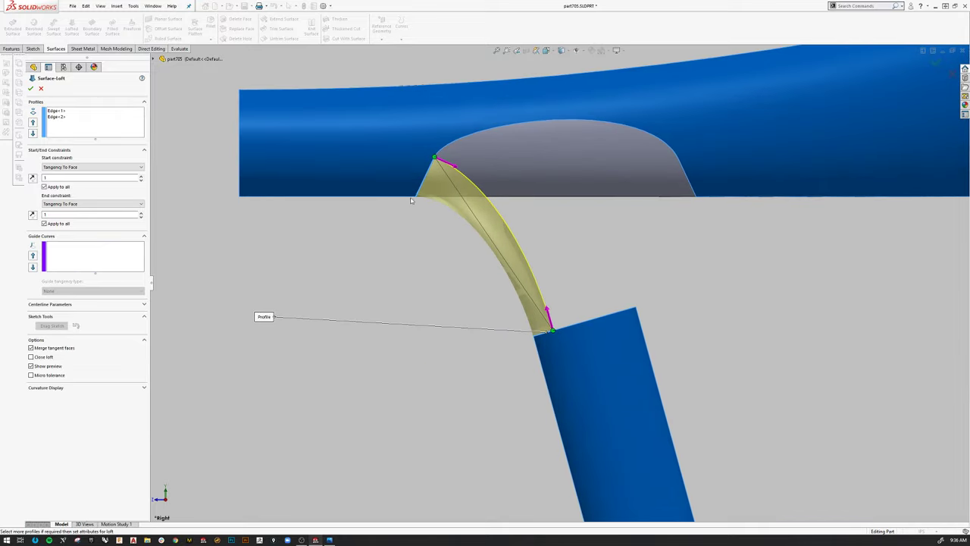
click(140, 176)
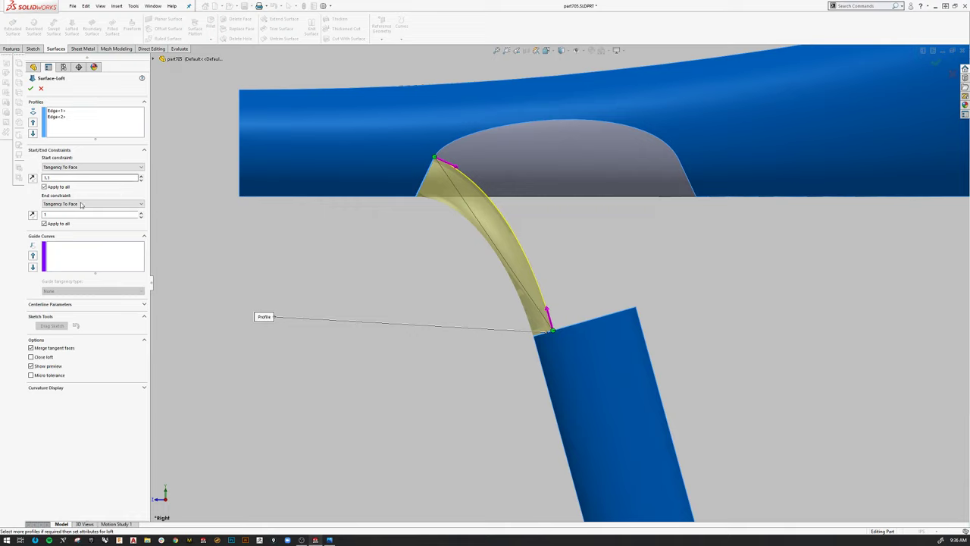
click(141, 213)
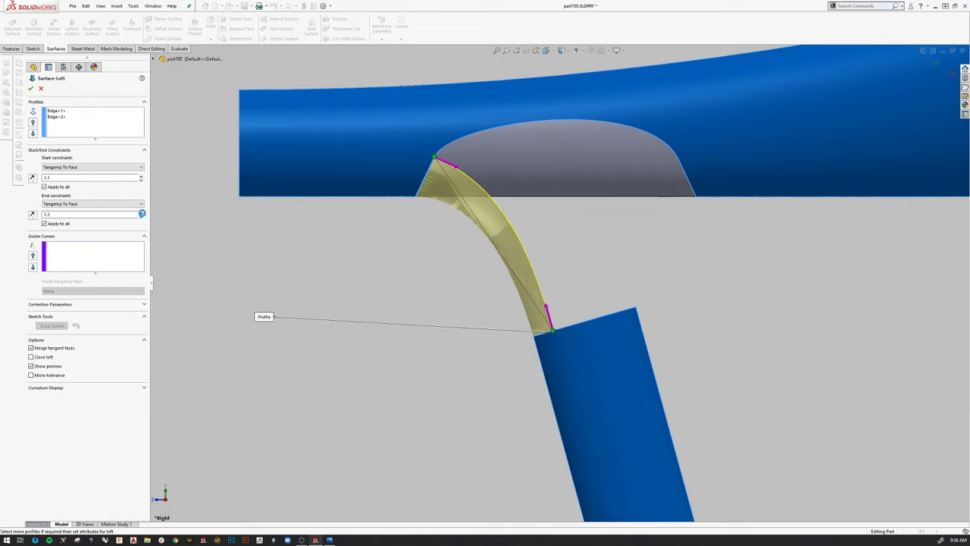
click(141, 214)
click(141, 215)
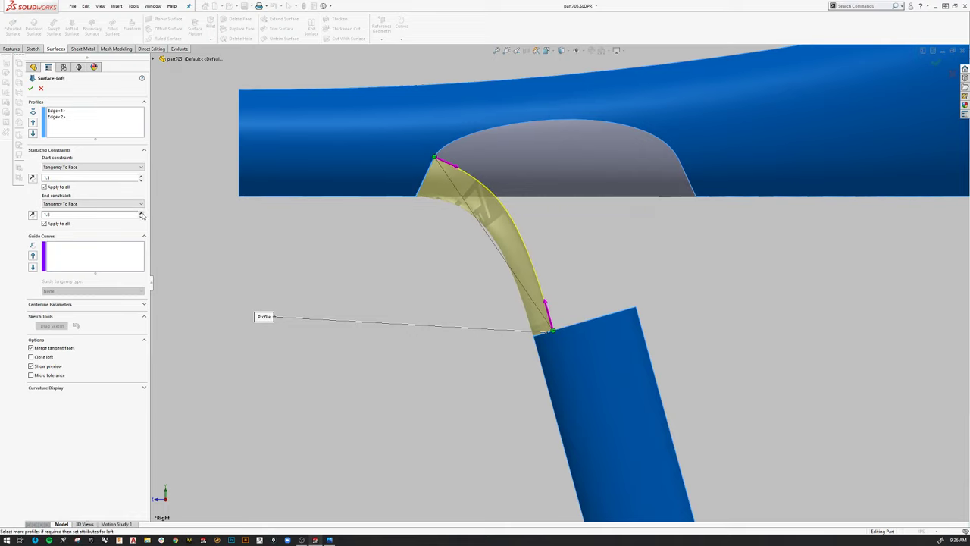
scroll(365, 240, up, 2)
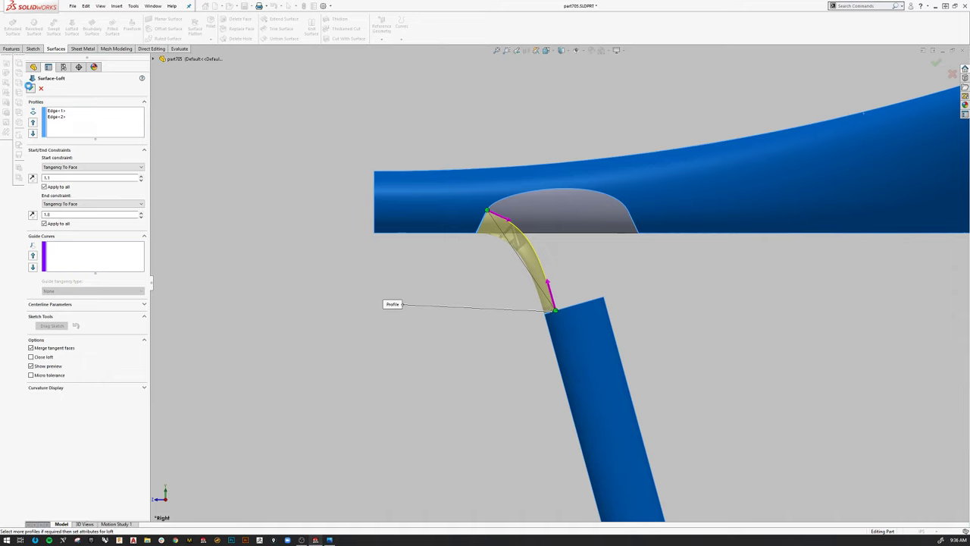
click(30, 88)
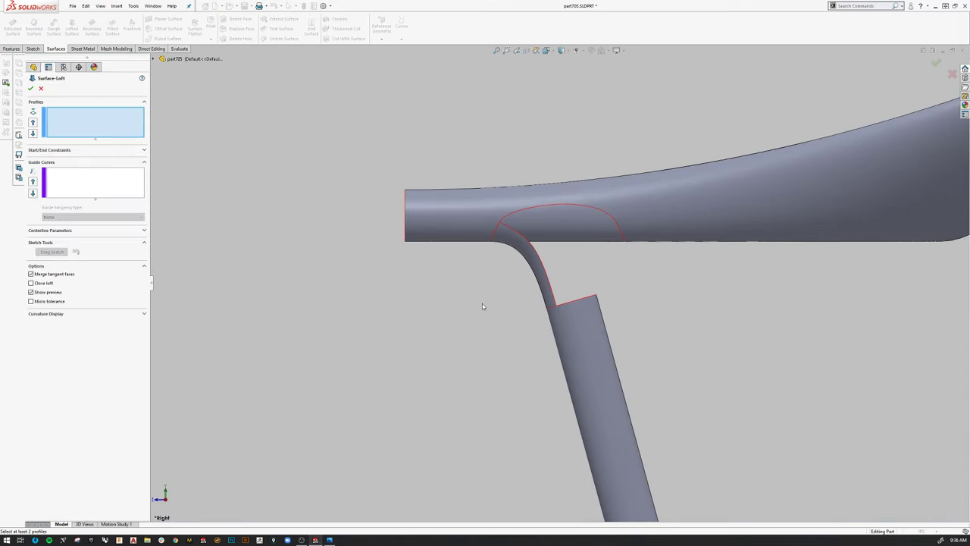
- Define a second loft from the leg top's rear edge, picked as an open group, to the armrest opening's rear edge
middle_drag(482, 304, 517, 314)
scroll(635, 255, down, 3)
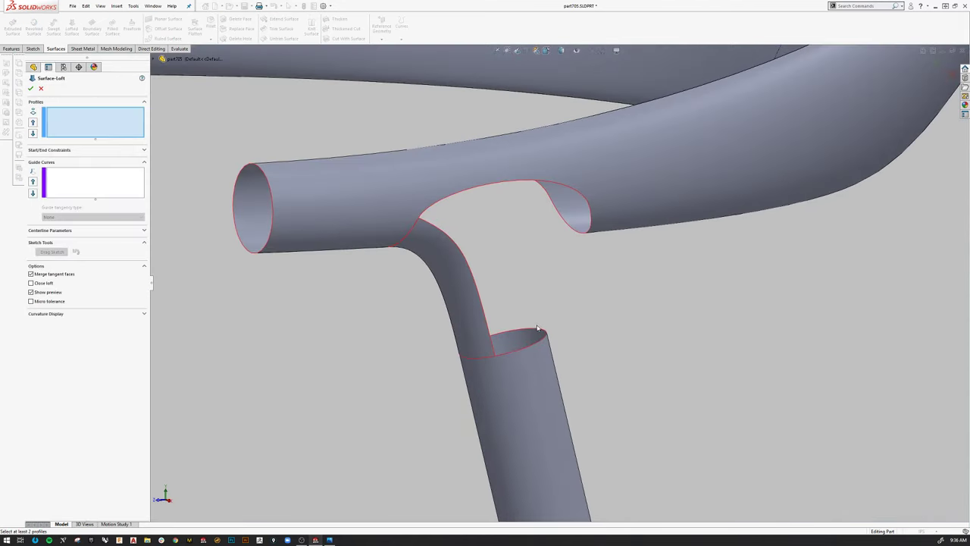
right_click(571, 311)
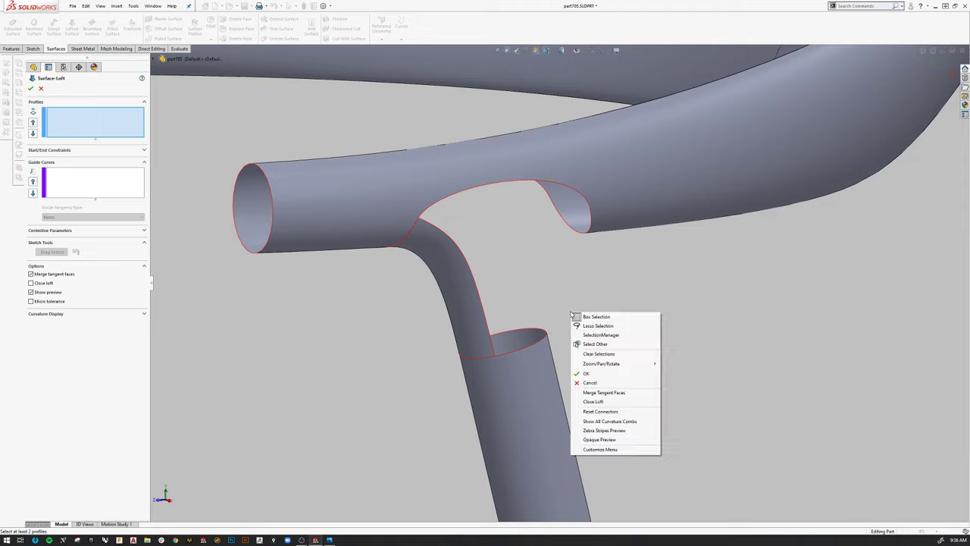
click(537, 332)
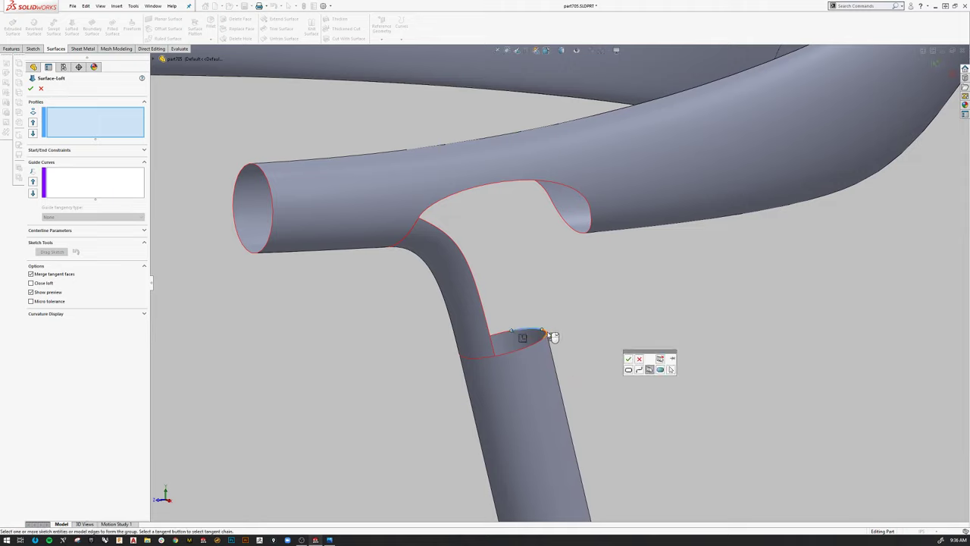
click(628, 359)
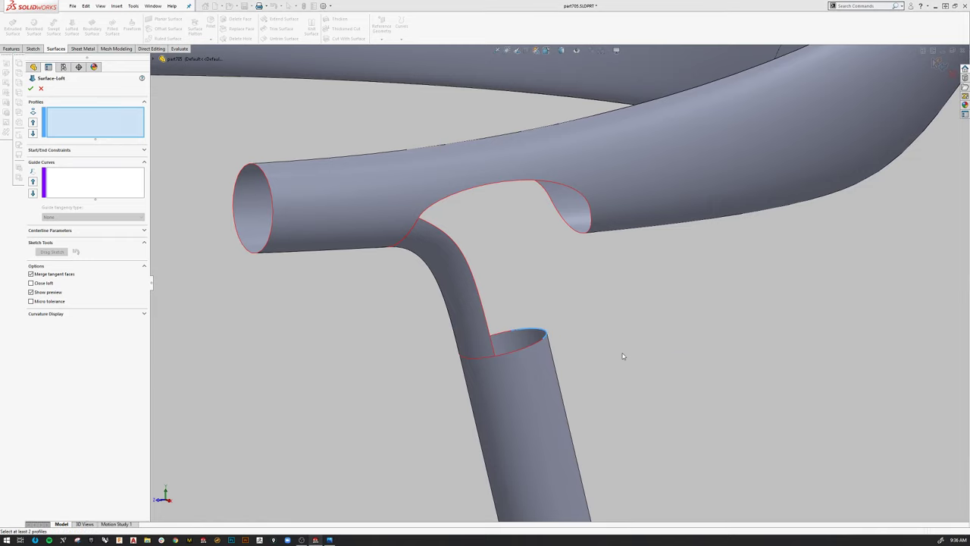
click(572, 231)
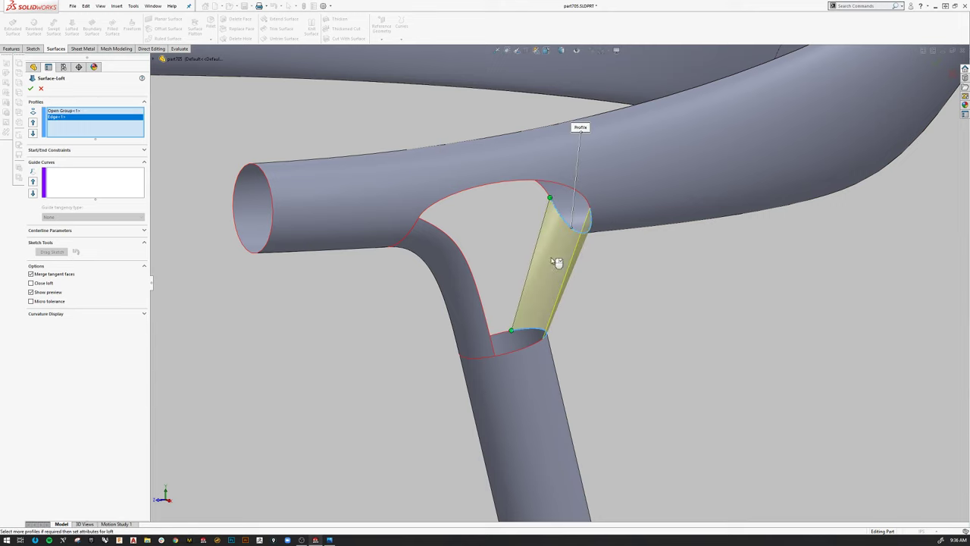
scroll(557, 261, up, 5)
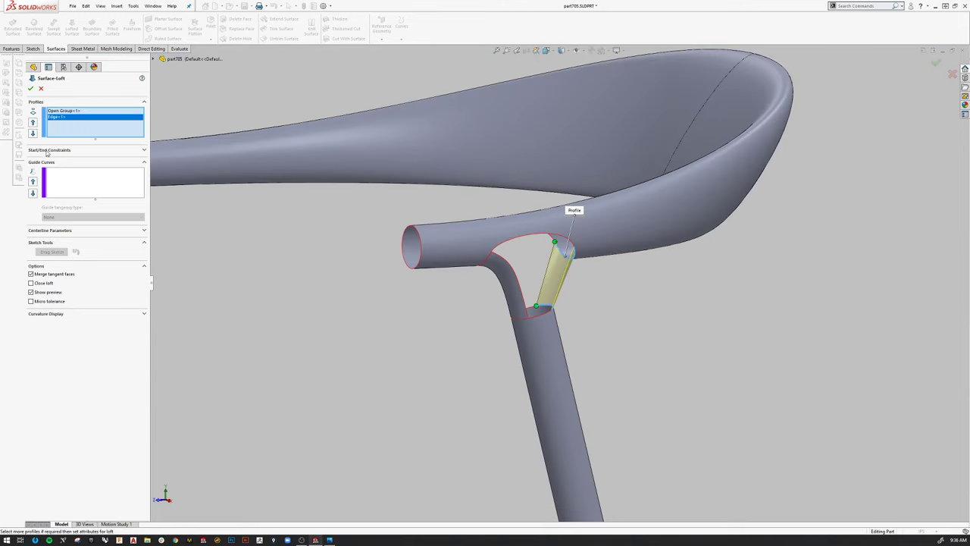
- Apply Tangency To Face at the start and end of the rear loft
click(47, 150)
click(91, 167)
click(59, 186)
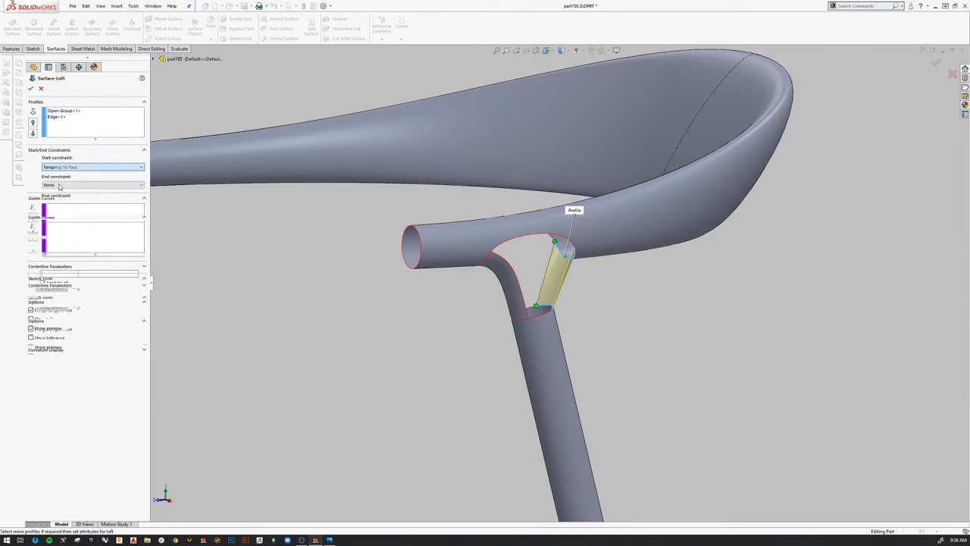
click(62, 204)
click(62, 225)
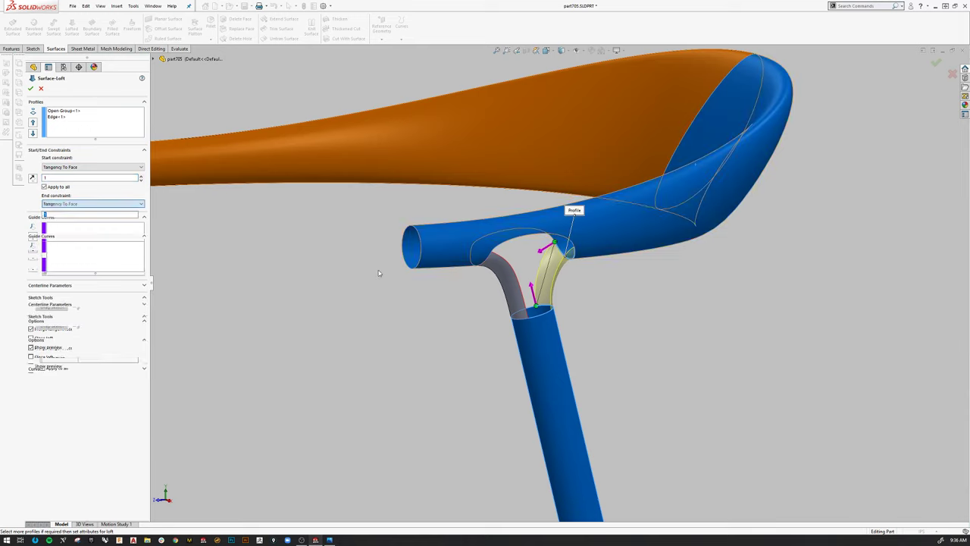
- Set the rear loft's end tangency length to 1.5 and create the surface
key(space)
click(666, 391)
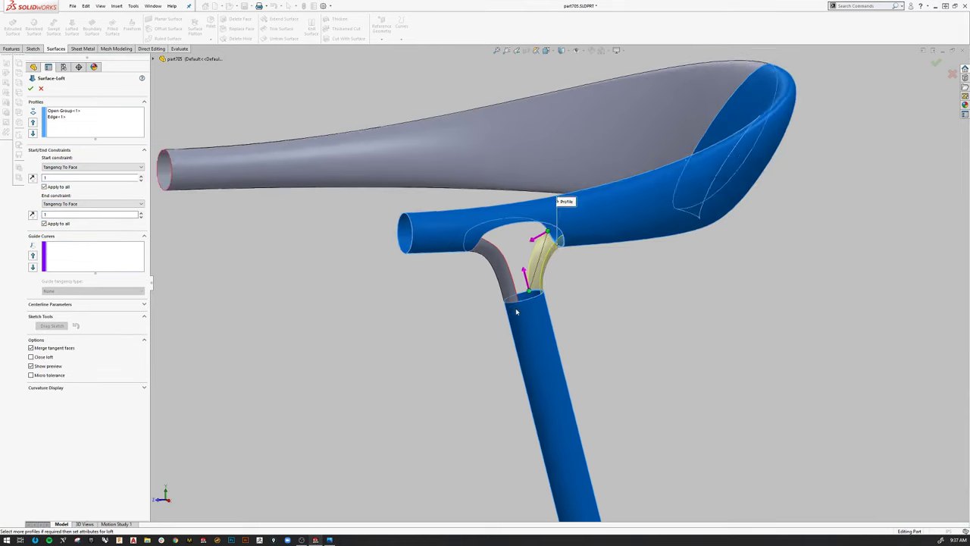
scroll(468, 190, down, 6)
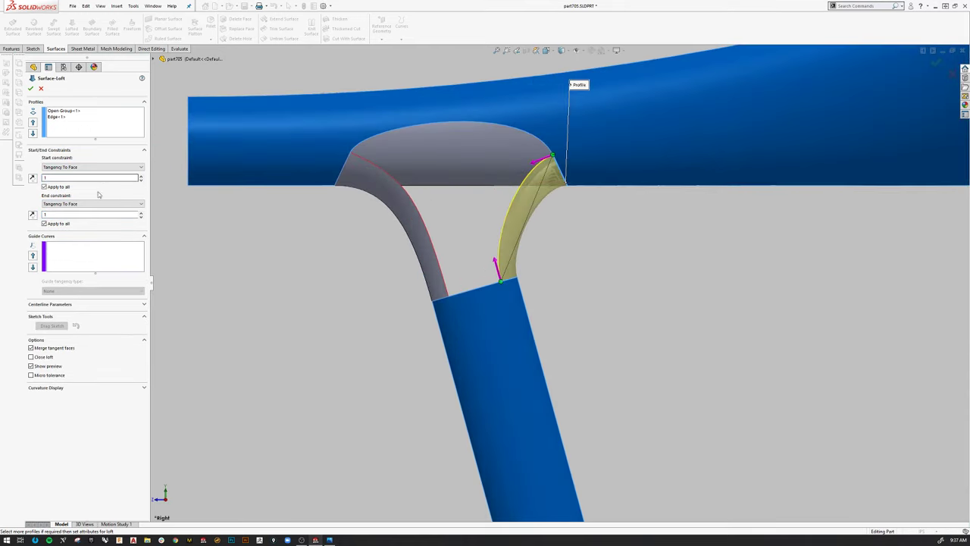
click(141, 213)
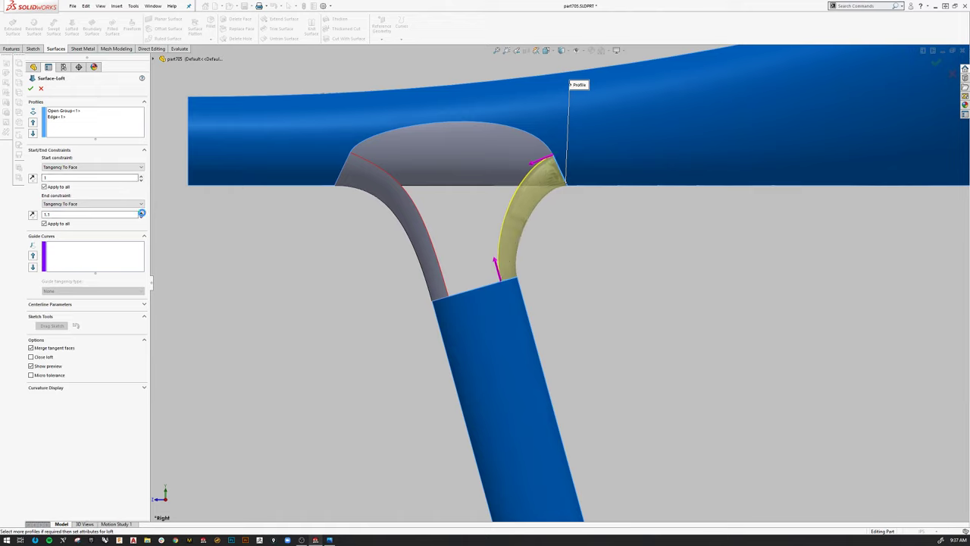
click(141, 213)
click(141, 213)
click(141, 213)
click(141, 213)
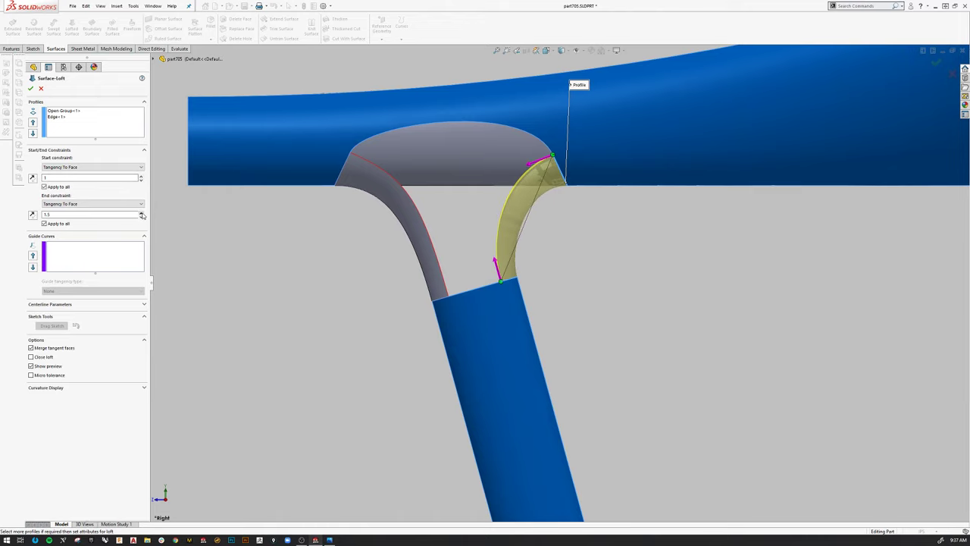
click(30, 88)
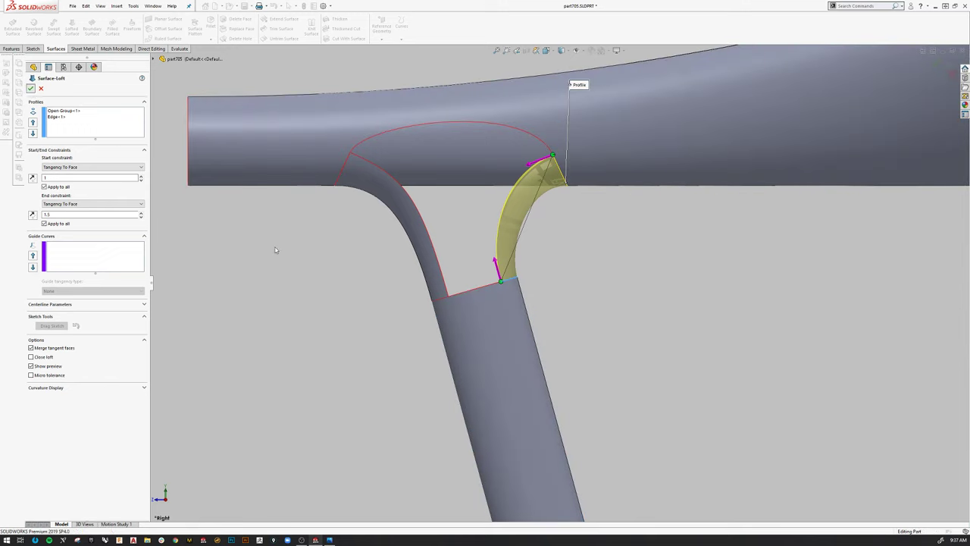
scroll(322, 264, up, 2)
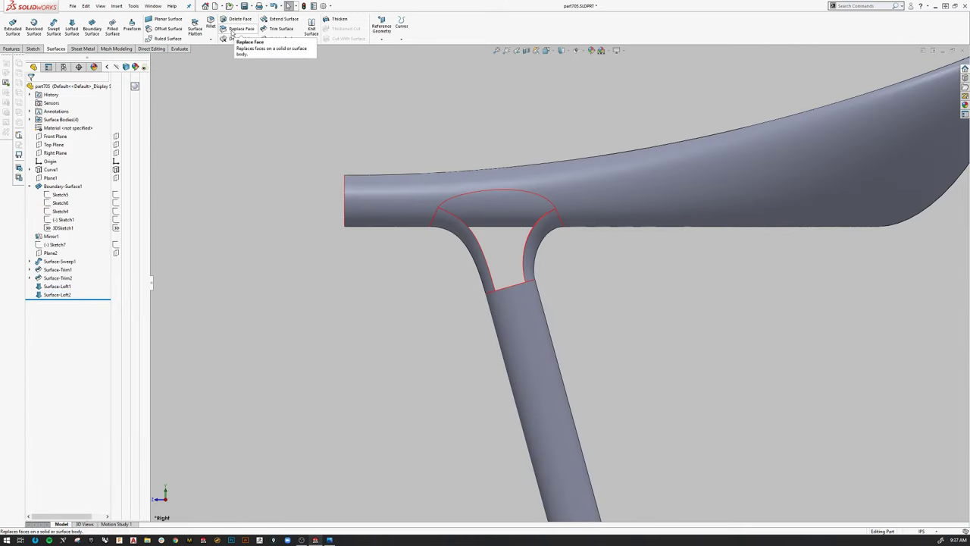
- Knit the armrest, both lofted transition surfaces and the leg into a single surface body
click(310, 30)
click(414, 201)
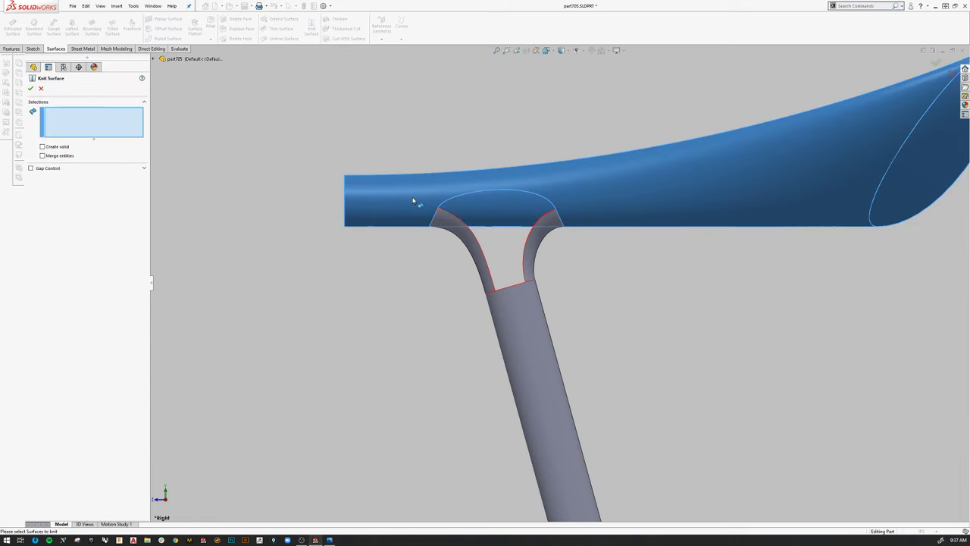
click(489, 243)
click(529, 258)
click(506, 302)
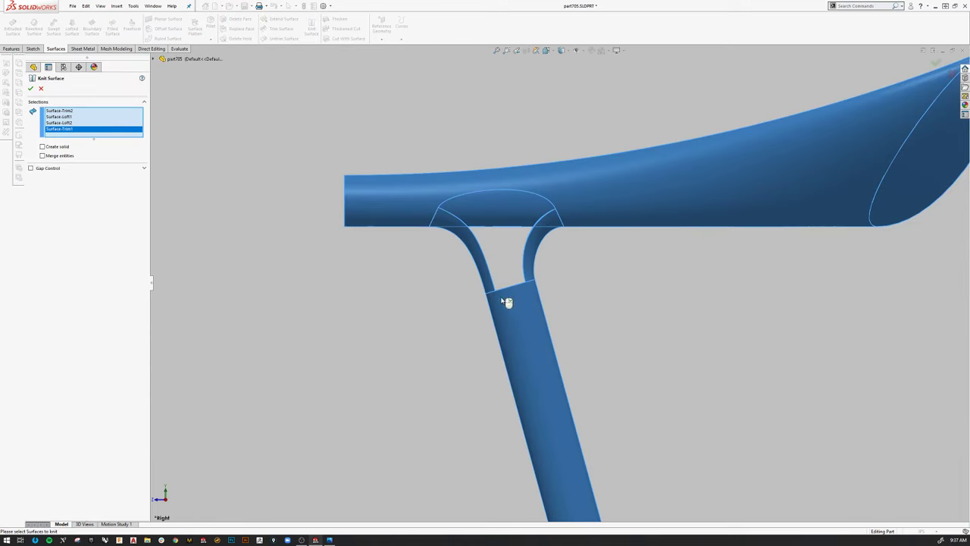
click(32, 87)
- Examine the knitted leg-to-armrest junction and its remaining openings from several angles
scroll(432, 297, up, 3)
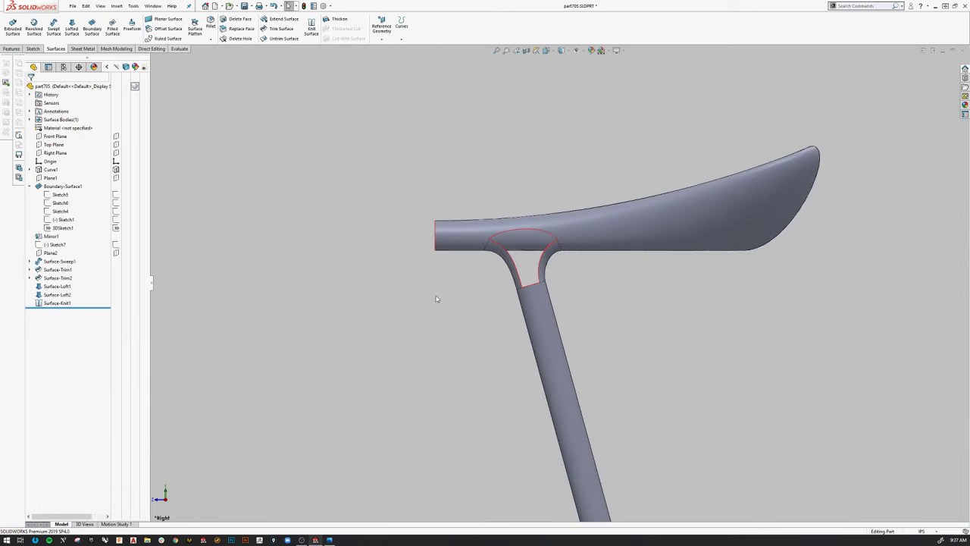
middle_drag(434, 299, 461, 260)
scroll(597, 186, down, 5)
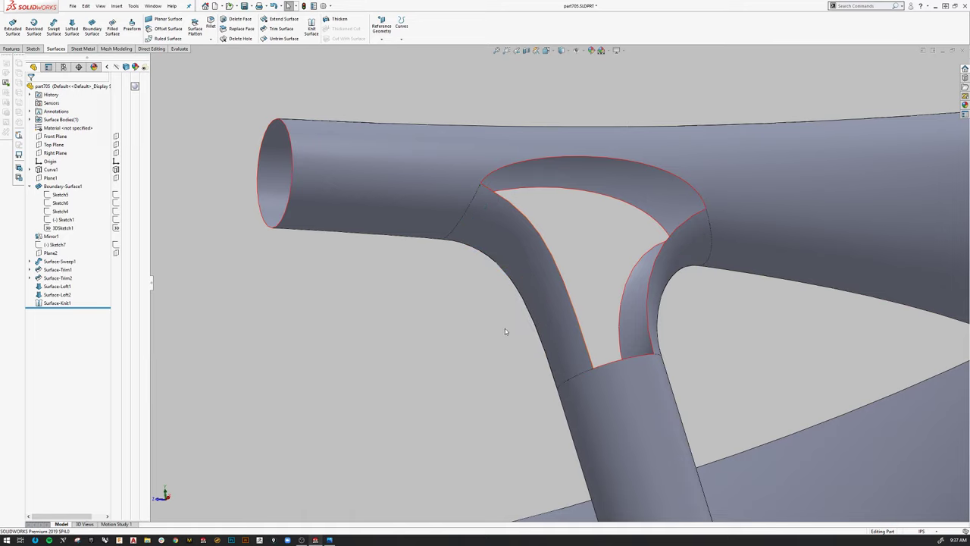
scroll(505, 330, up, 4)
middle_drag(481, 312, 470, 323)
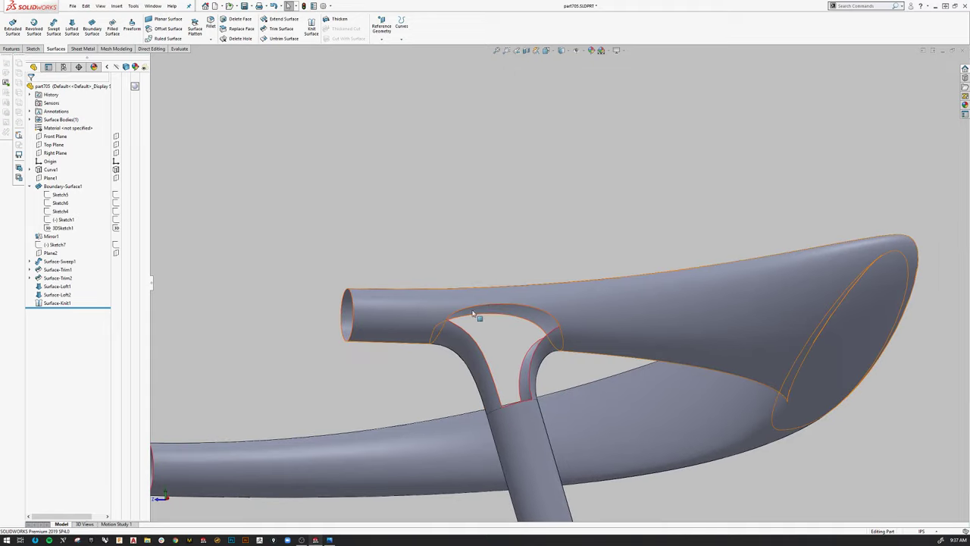
scroll(543, 336, up, 3)
middle_drag(522, 326, 468, 357)
scroll(533, 302, down, 4)
mouse_move(533, 301)
middle_down()
mouse_move(541, 321)
mouse_move(549, 303)
middle_up()
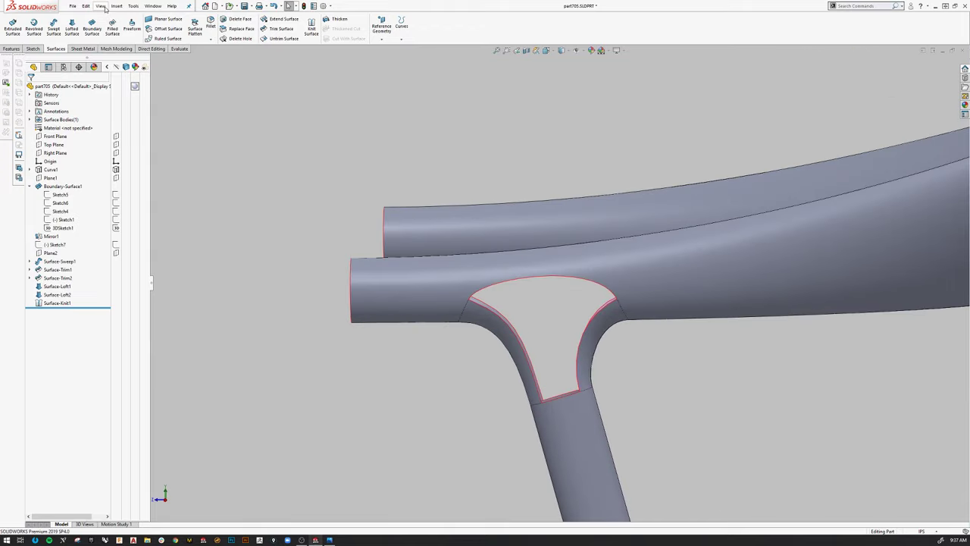
click(106, 9)
mouse_move(119, 41)
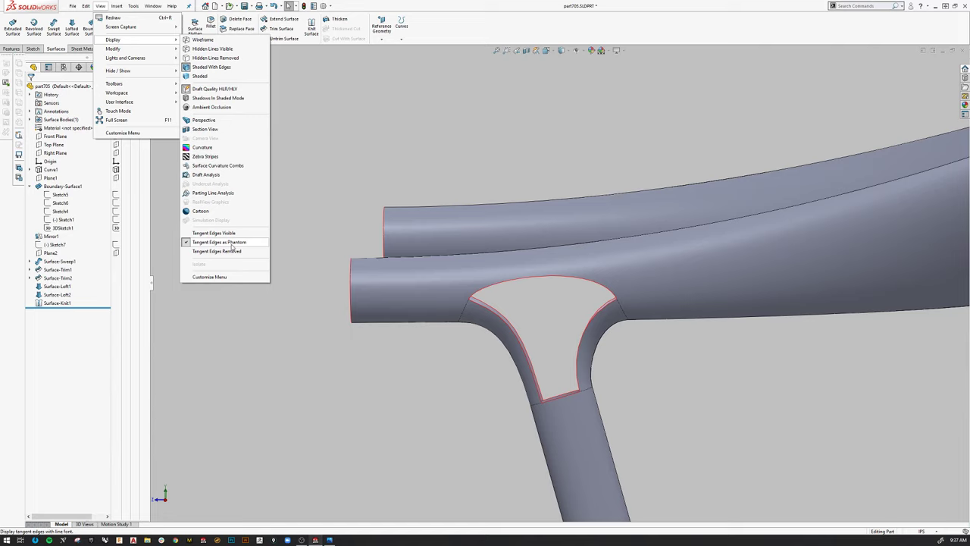
click(430, 405)
scroll(476, 347, down, 4)
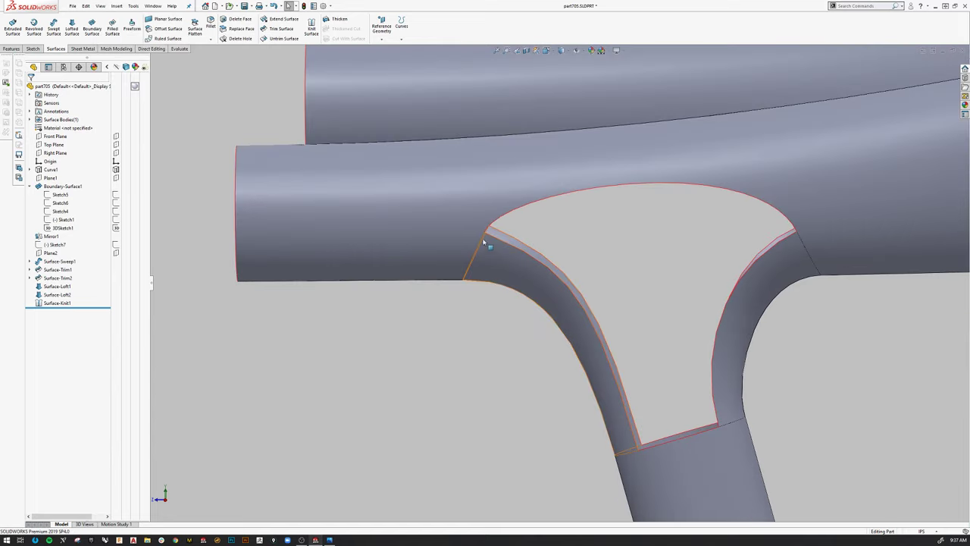
scroll(426, 328, up, 3)
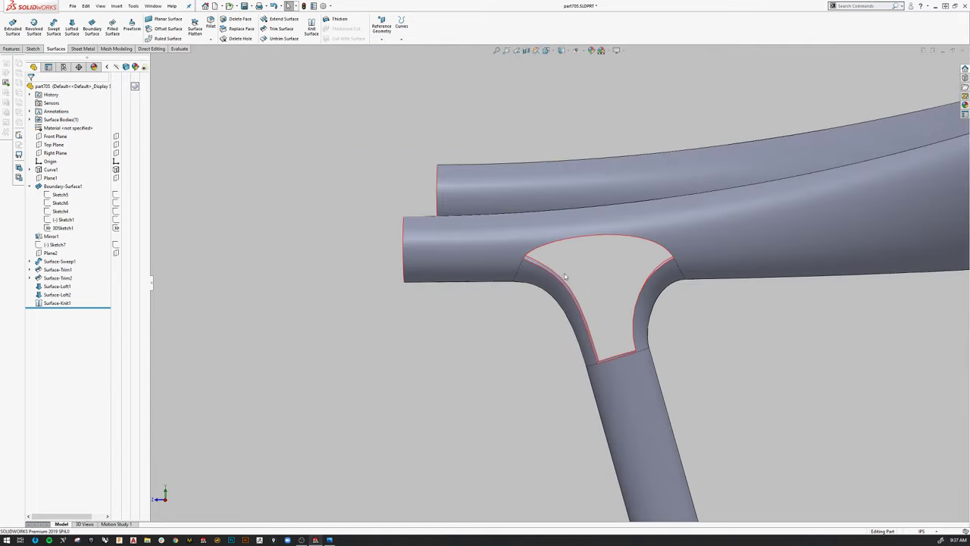
click(328, 5)
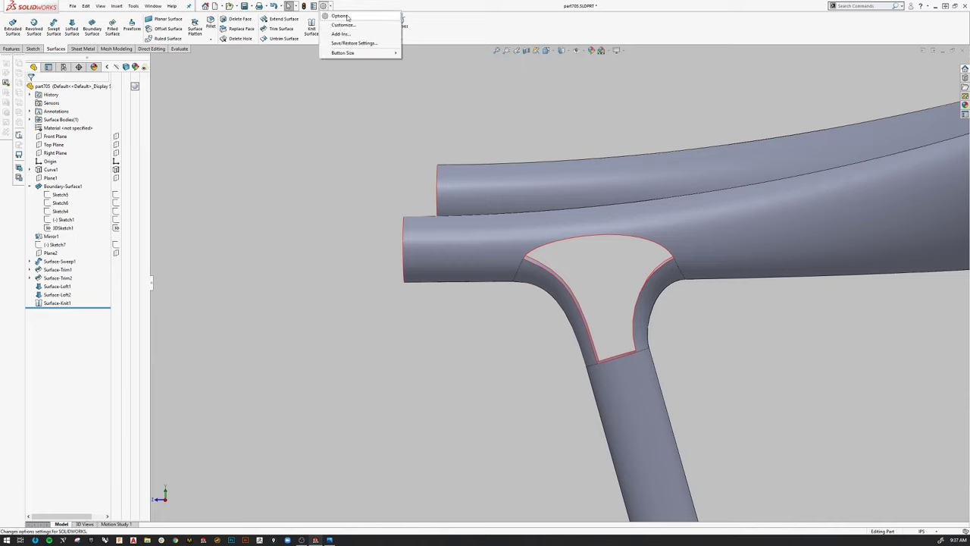
click(345, 218)
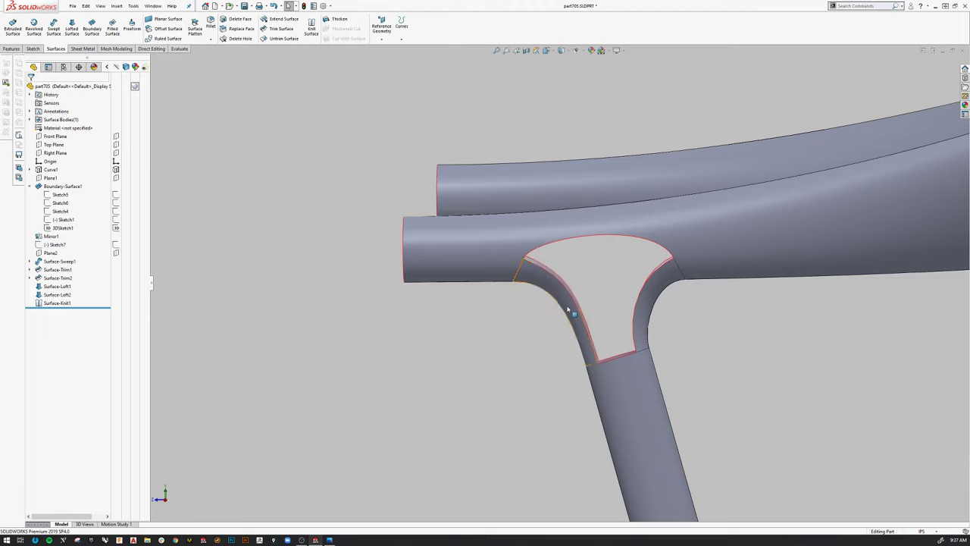
- Inspect the edges bounding the open gap on the outer side of the leg-to-armrest junction
scroll(559, 266, up, 4)
scroll(570, 277, down, 5)
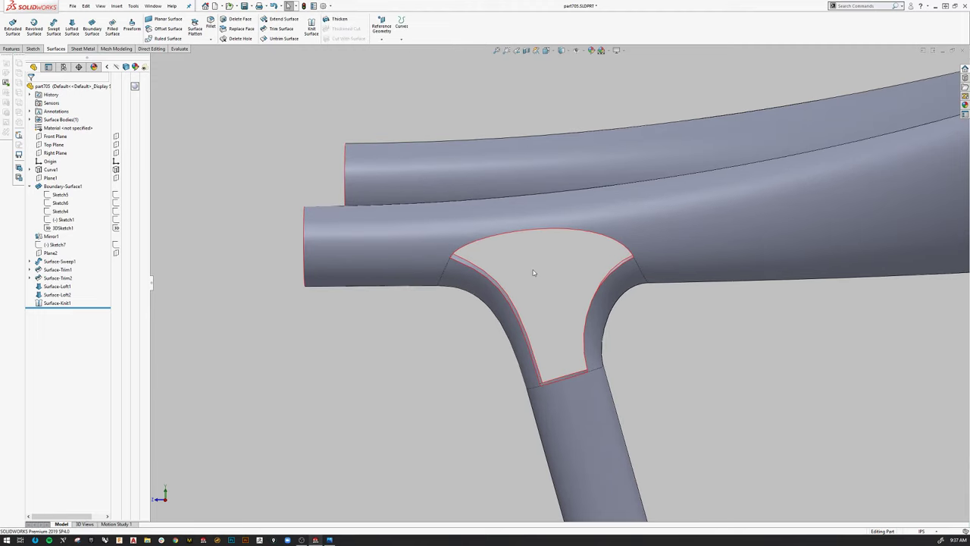
scroll(533, 272, down, 2)
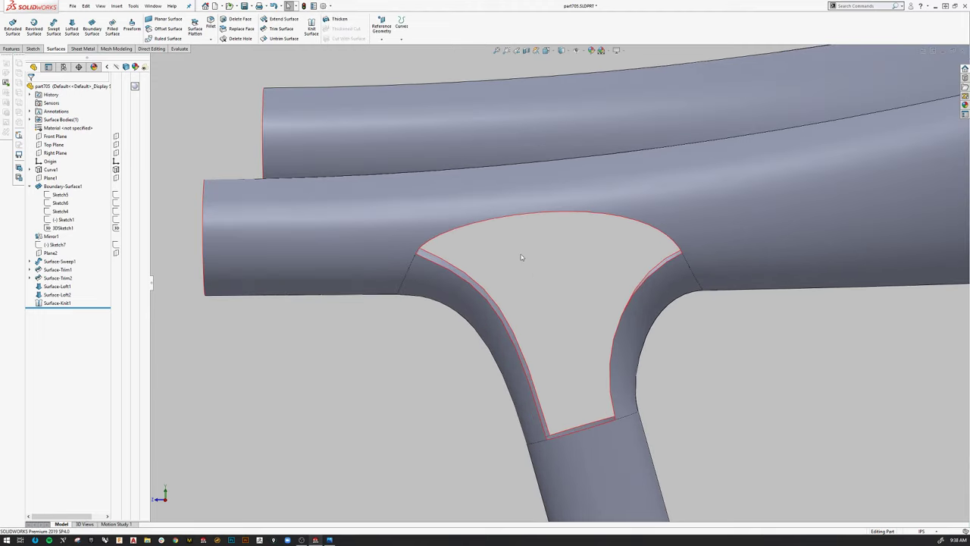
scroll(521, 254, up, 3)
middle_drag(521, 253, 536, 234)
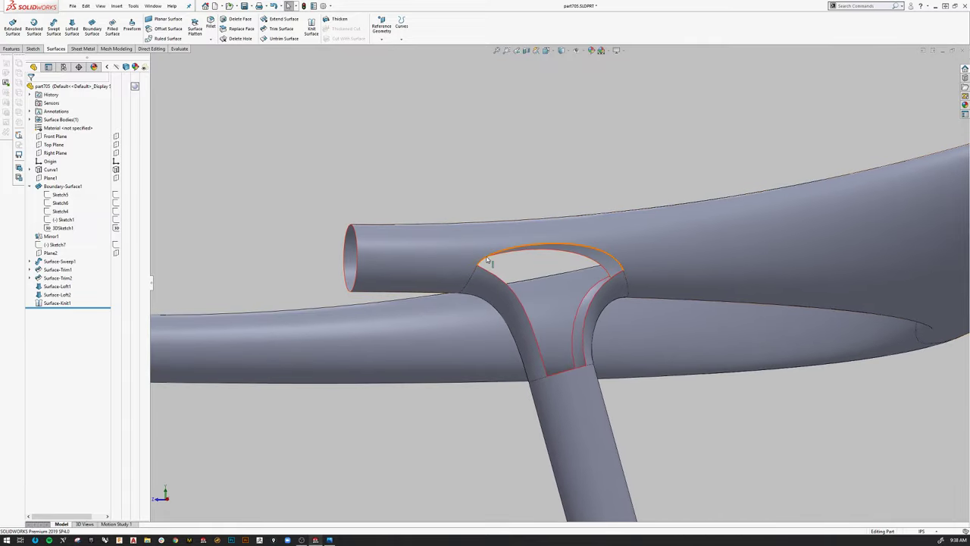
scroll(482, 314, up, 3)
middle_drag(481, 311, 547, 372)
scroll(547, 373, down, 5)
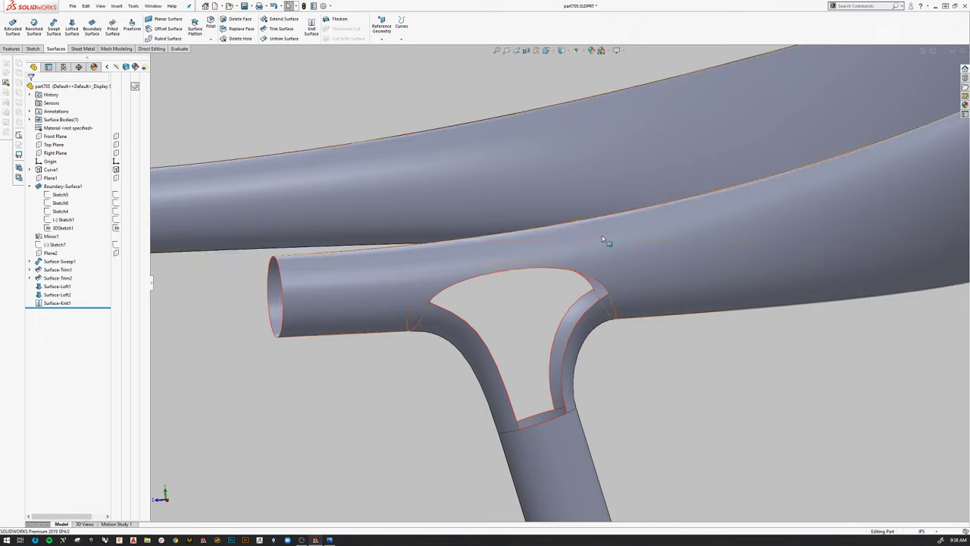
- Define a filled surface over the junction's outer opening, using the loop of its four edges as the patch boundary
click(112, 30)
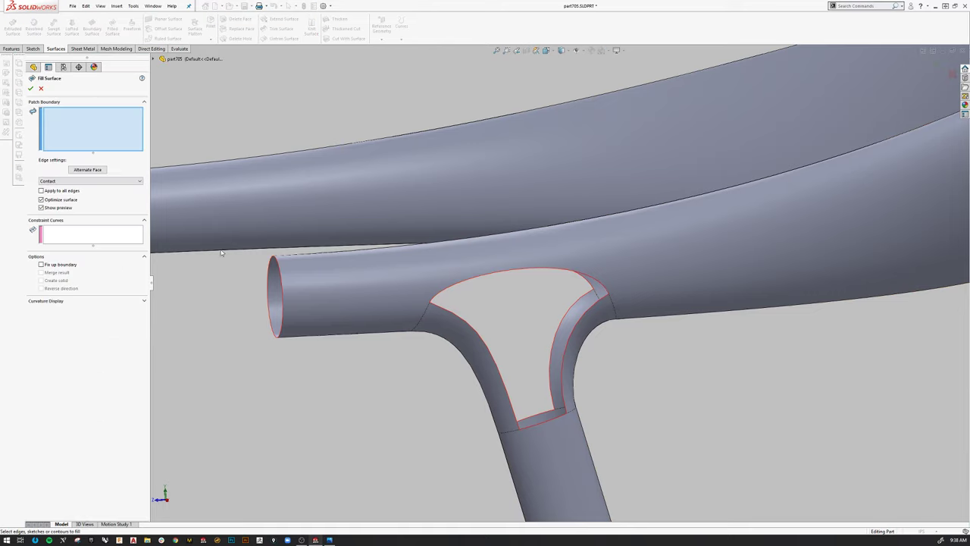
right_click(481, 277)
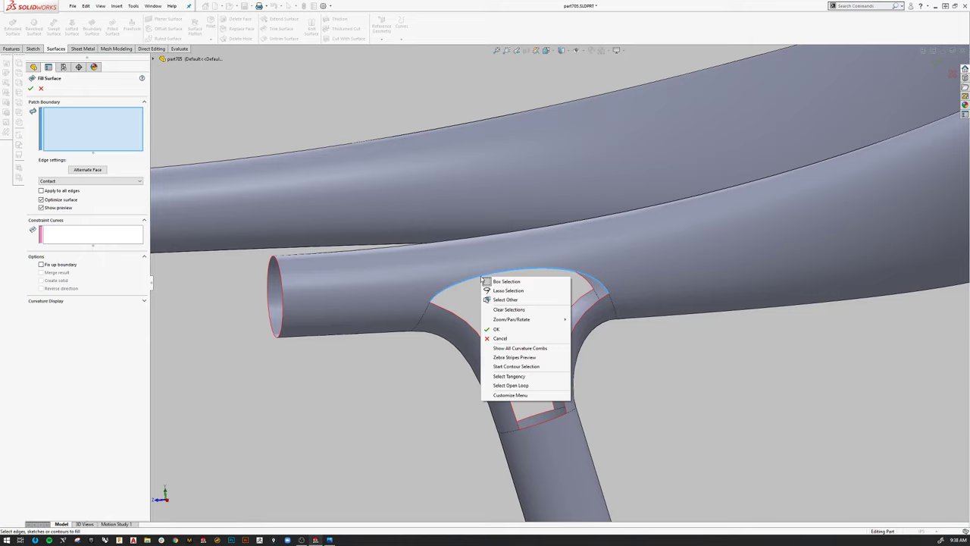
click(513, 377)
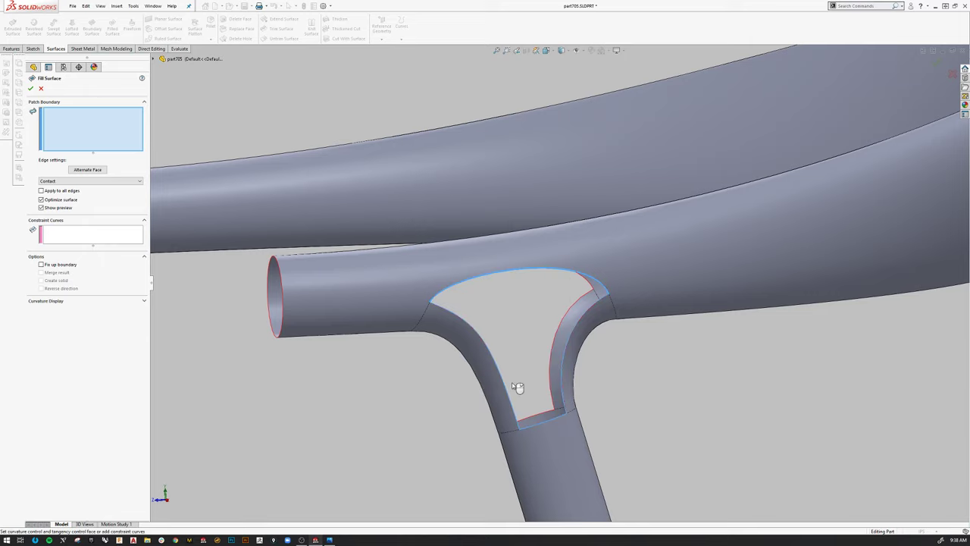
middle_drag(451, 401, 382, 344)
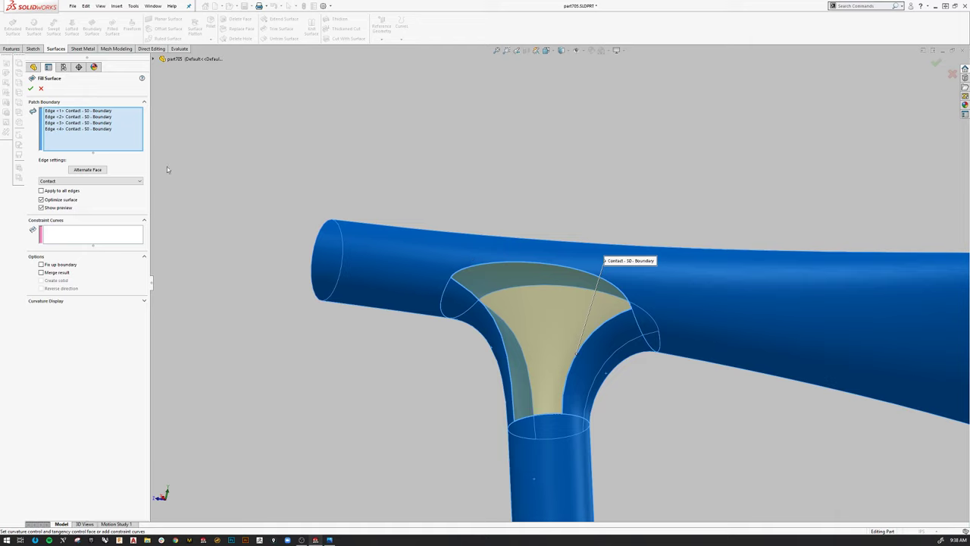
- Apply the Tangent edge setting to all edges of the outer patch and check its preview
click(53, 192)
click(61, 181)
click(61, 194)
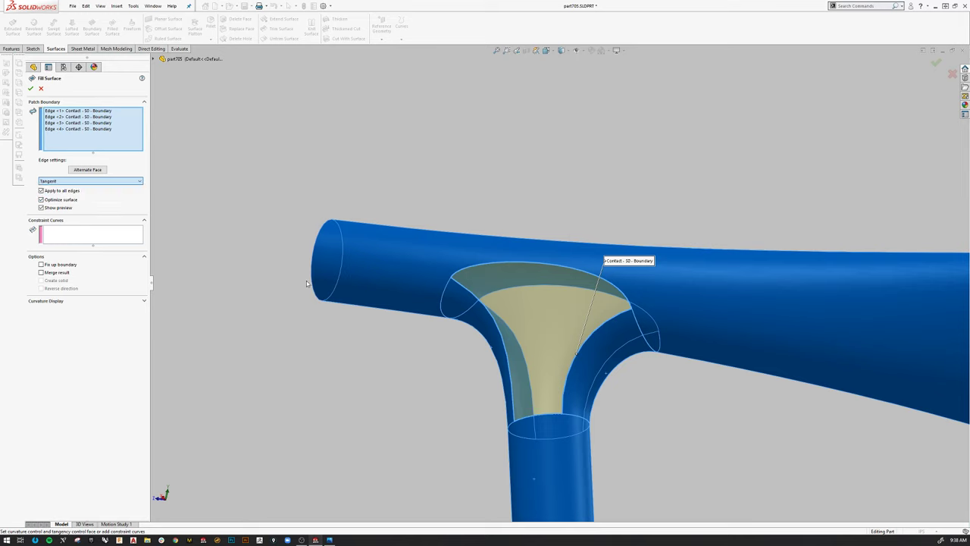
middle_drag(396, 356, 437, 341)
scroll(435, 339, down, 3)
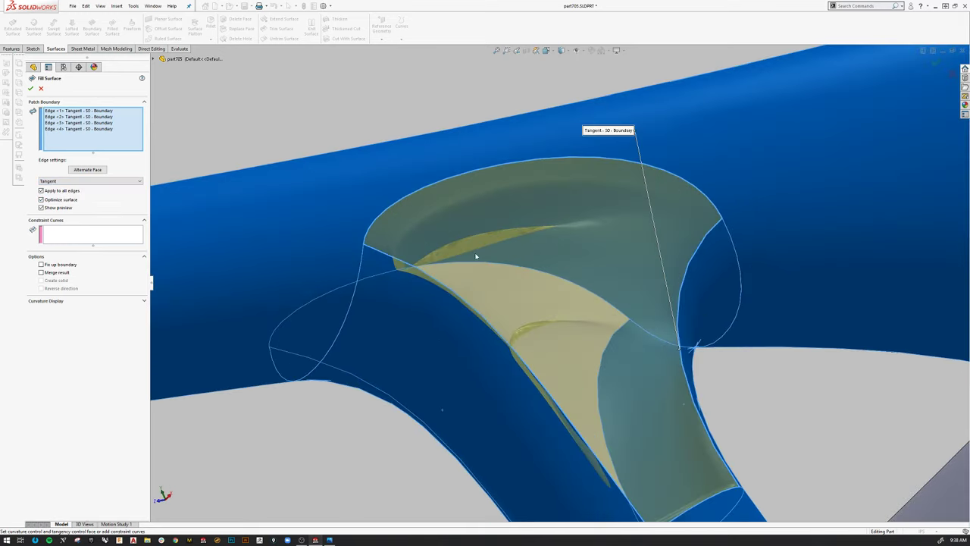
scroll(415, 259, up, 3)
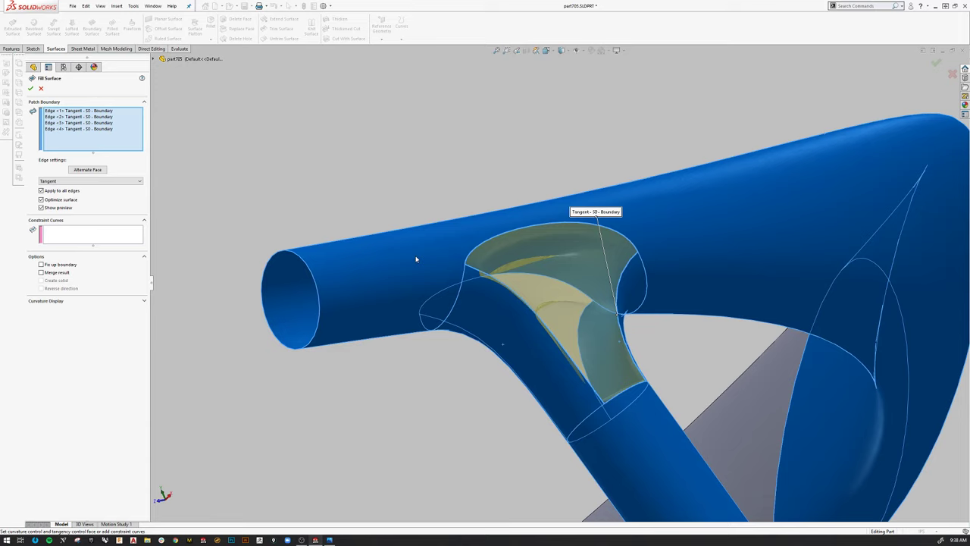
- Turn off surface optimization for the outer patch and create the filled surface
click(41, 200)
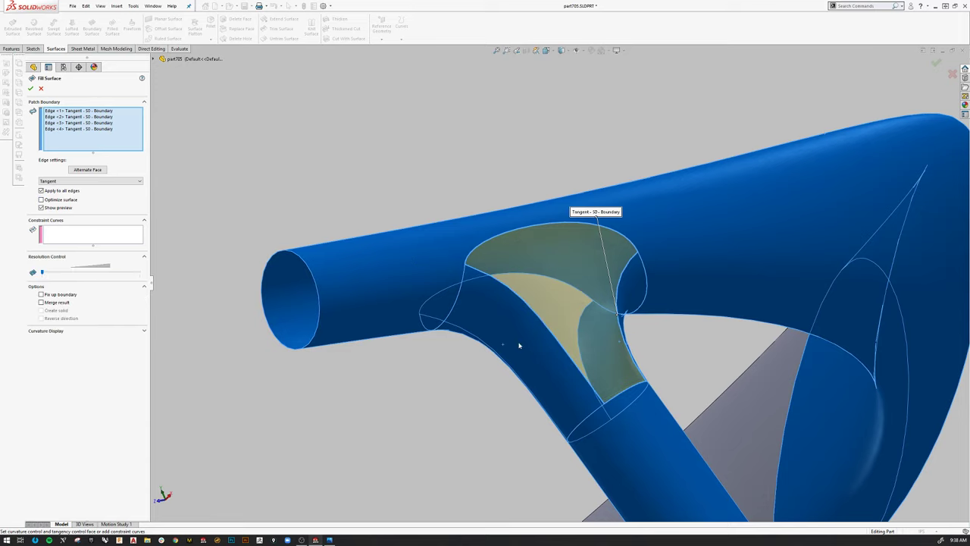
middle_drag(534, 366, 497, 262)
middle_drag(655, 397, 462, 377)
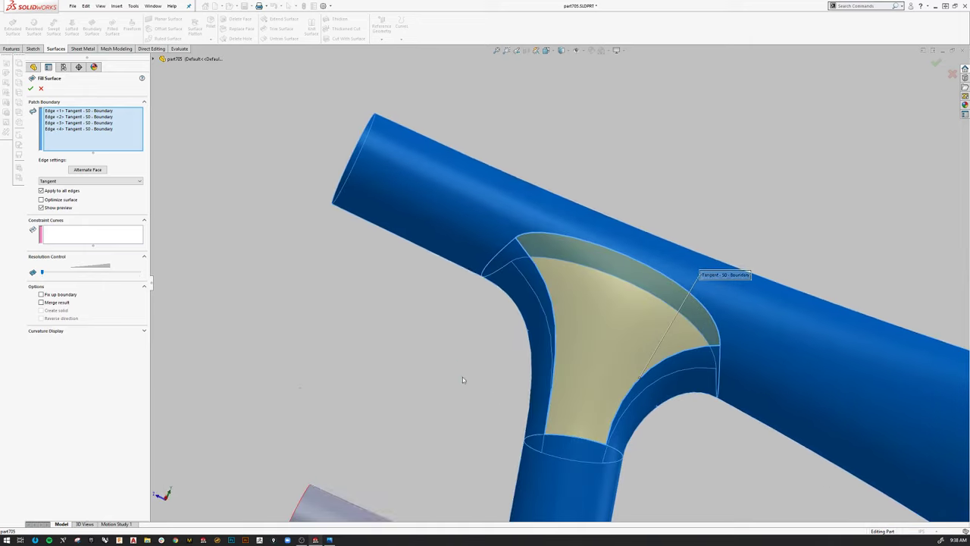
click(32, 89)
- Knit the outer filled surface to the previously knitted armrest and leg body
middle_drag(379, 291, 578, 307)
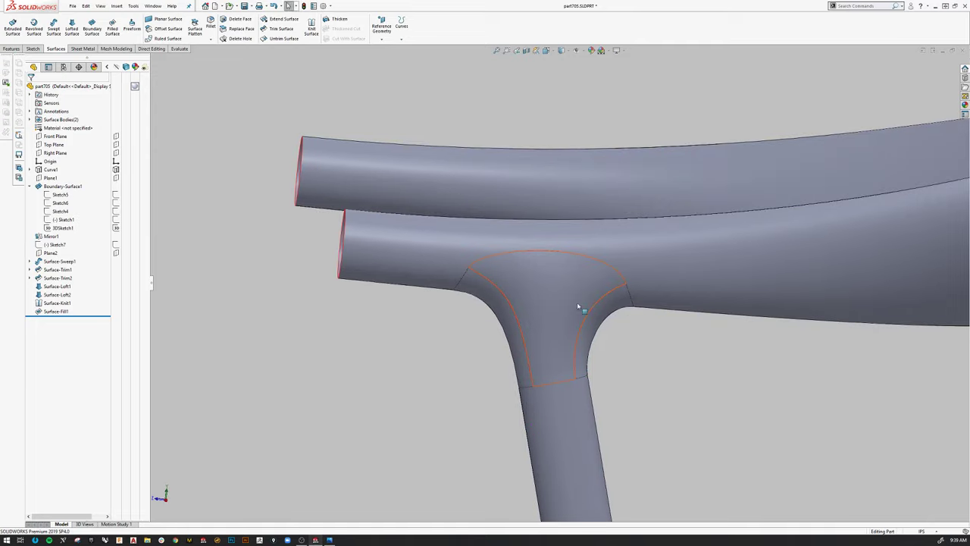
click(311, 28)
click(532, 241)
click(545, 271)
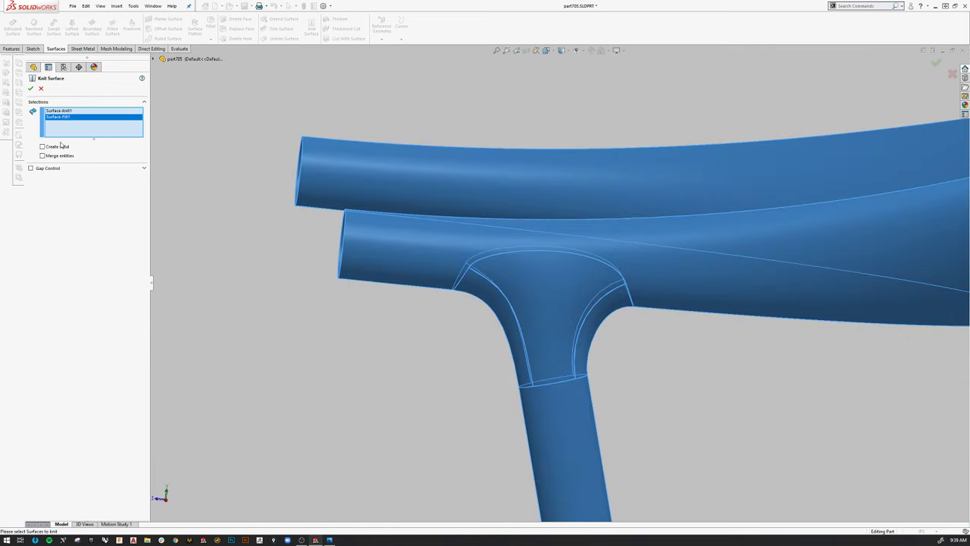
click(30, 89)
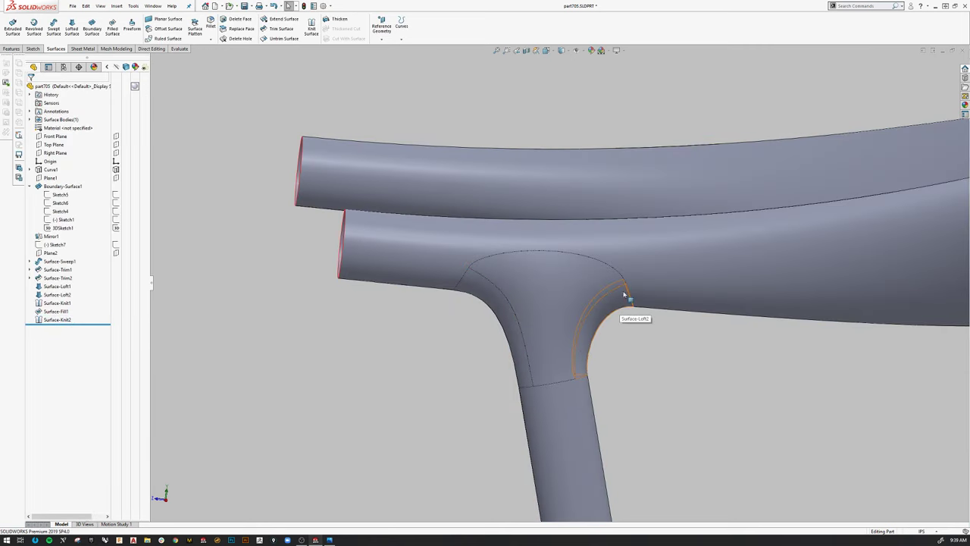
- Define a second filled surface over the junction's inner opening, with its four edges picked as an open loop for the patch boundary
middle_drag(466, 374, 459, 312)
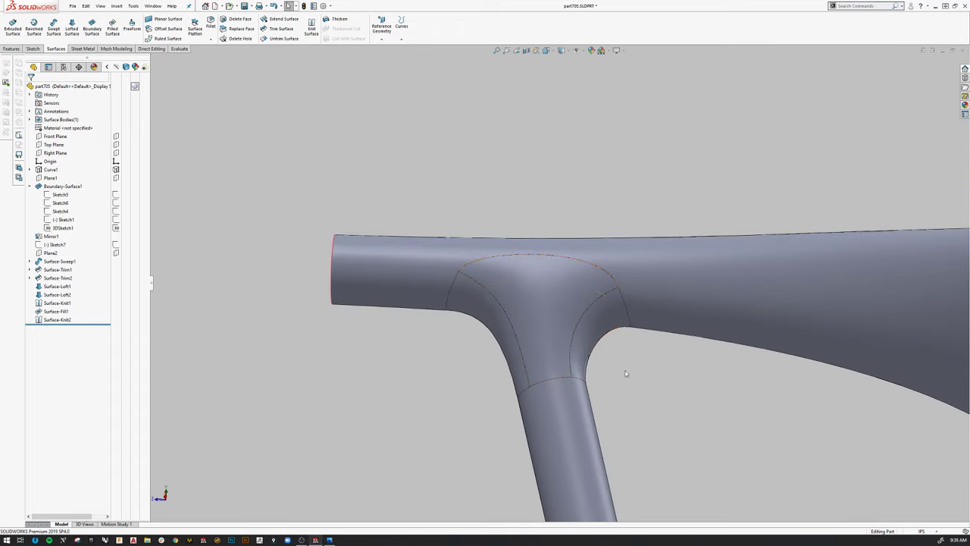
middle_drag(422, 281, 559, 428)
scroll(560, 428, down, 10)
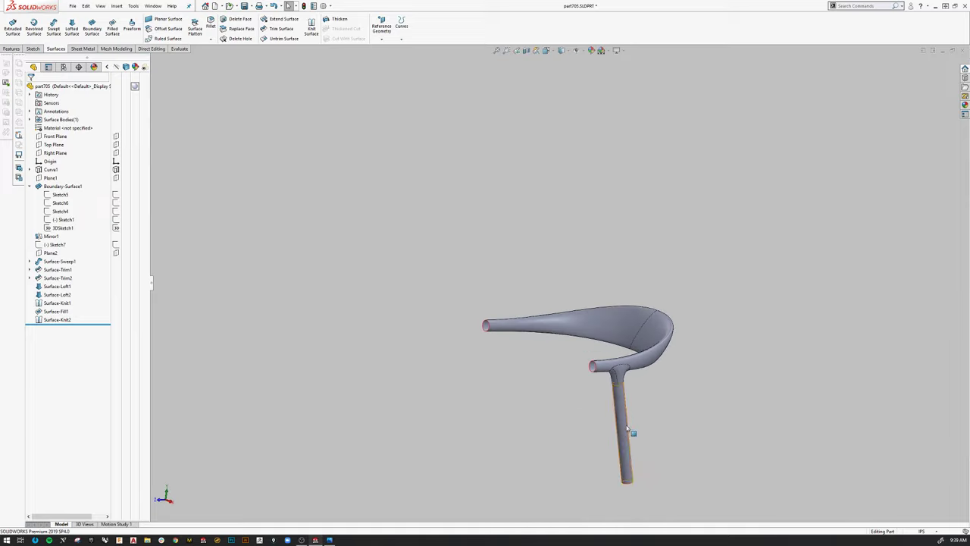
mouse_move(546, 364)
middle_down()
mouse_move(605, 346)
mouse_move(687, 394)
middle_up()
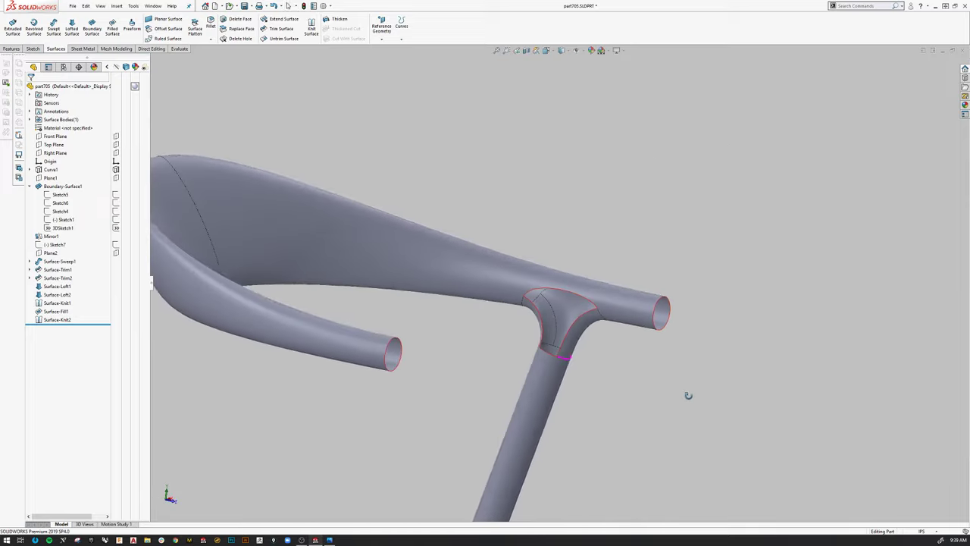
click(112, 26)
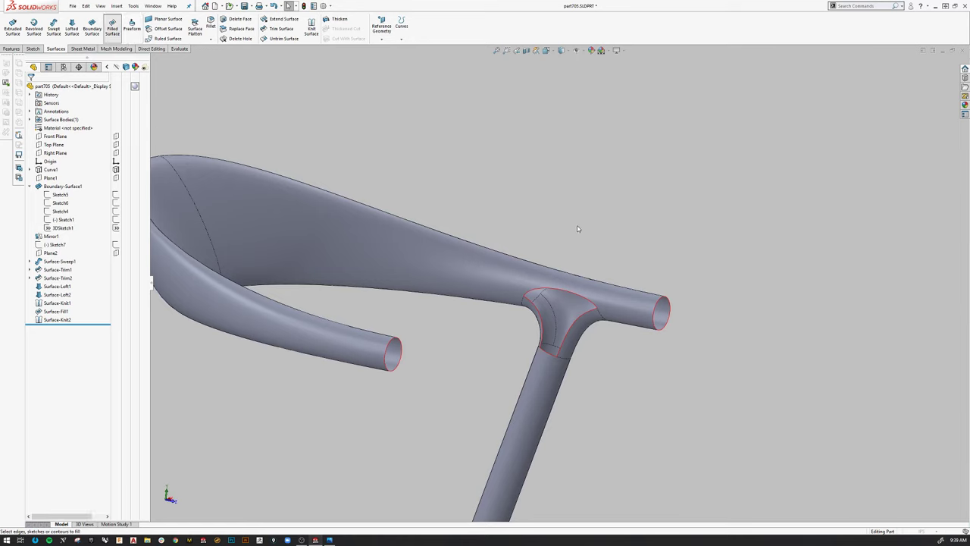
right_click(561, 291)
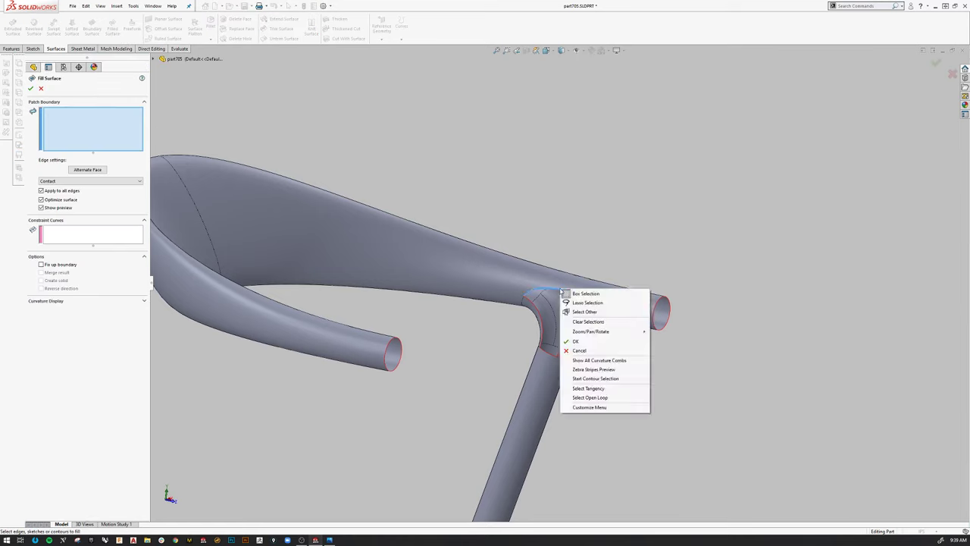
click(599, 399)
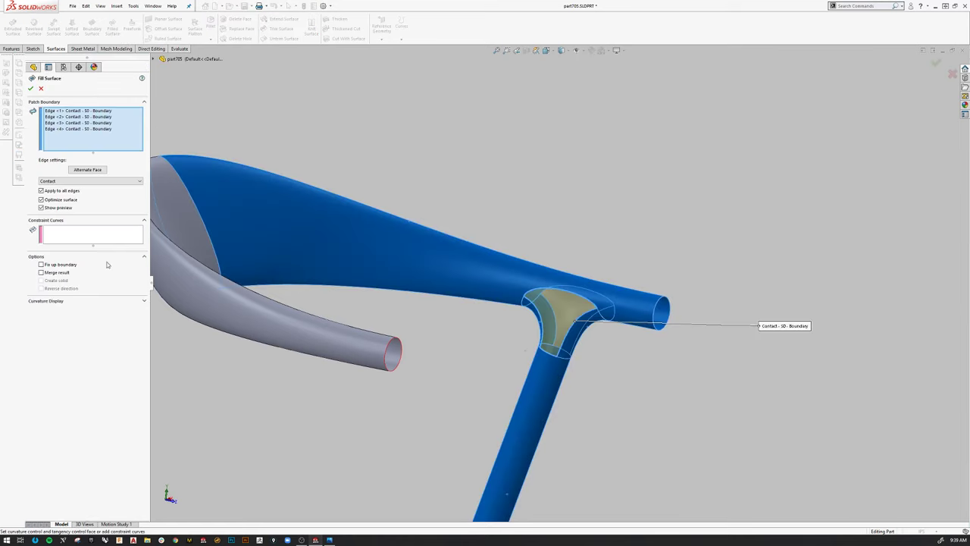
middle_drag(524, 282, 540, 185)
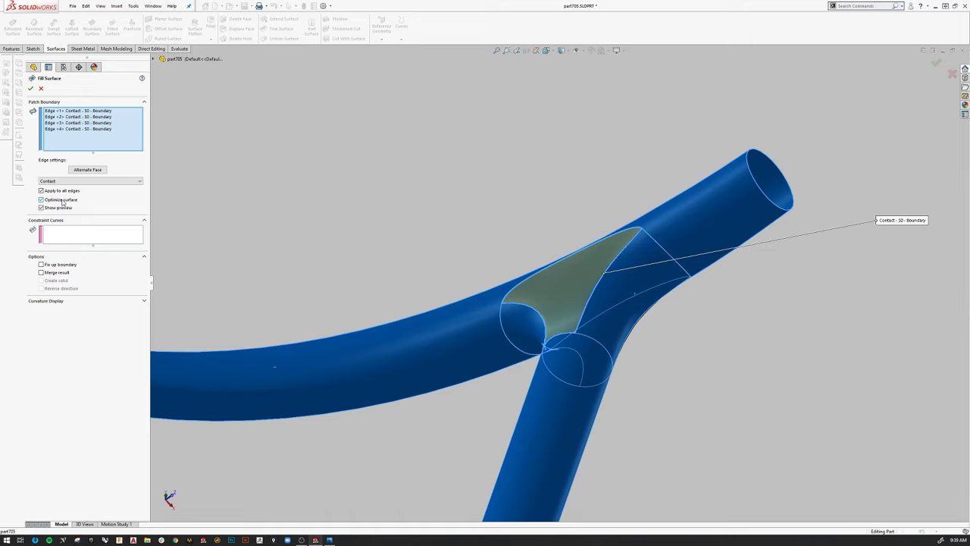
- Turn off surface optimization for the inner patch and create the filled surface
click(65, 201)
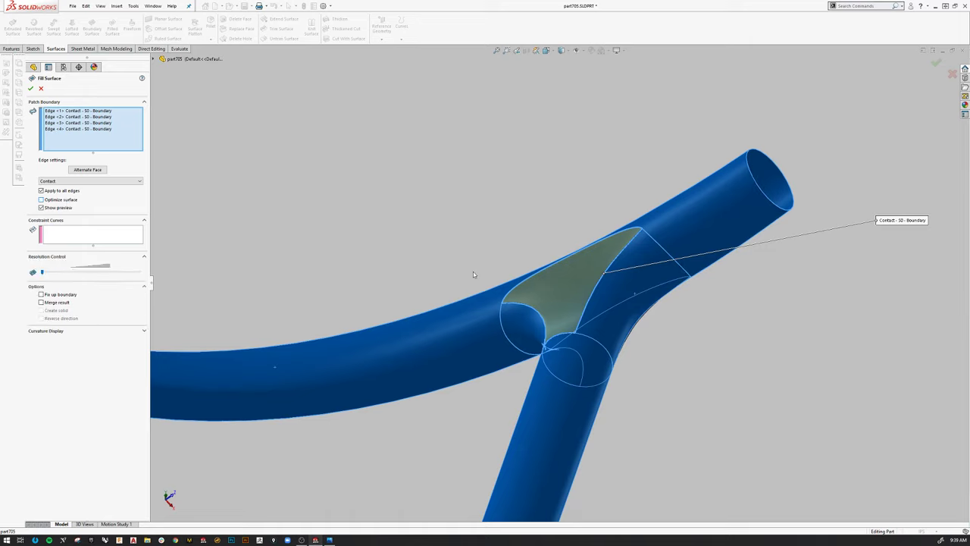
middle_drag(473, 272, 206, 164)
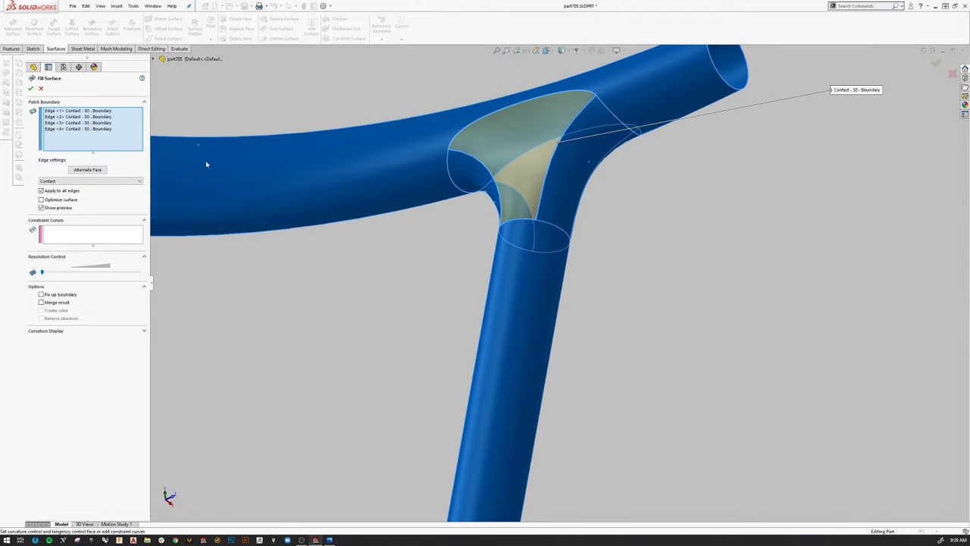
click(31, 89)
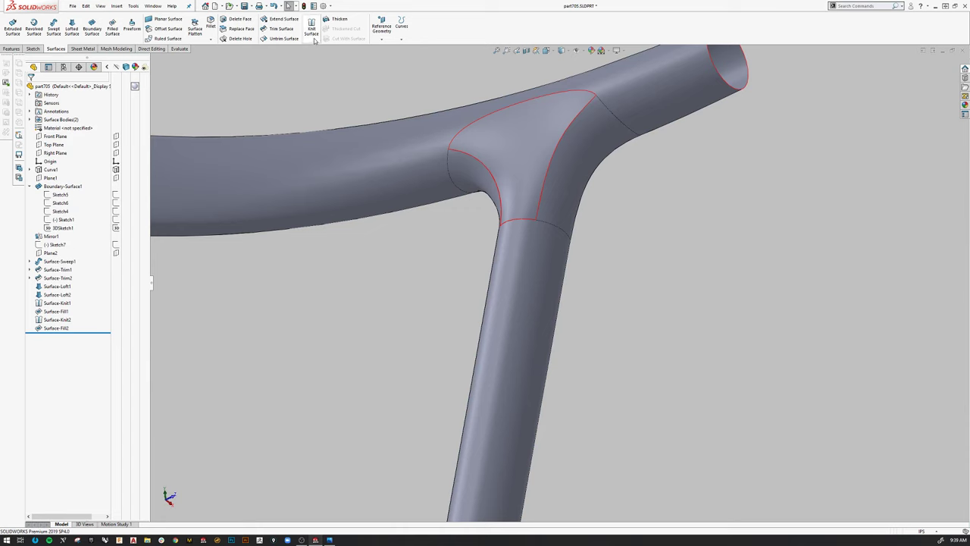
- Knit the inner filled surface to the knitted armrest and leg body
click(313, 36)
click(520, 107)
click(472, 111)
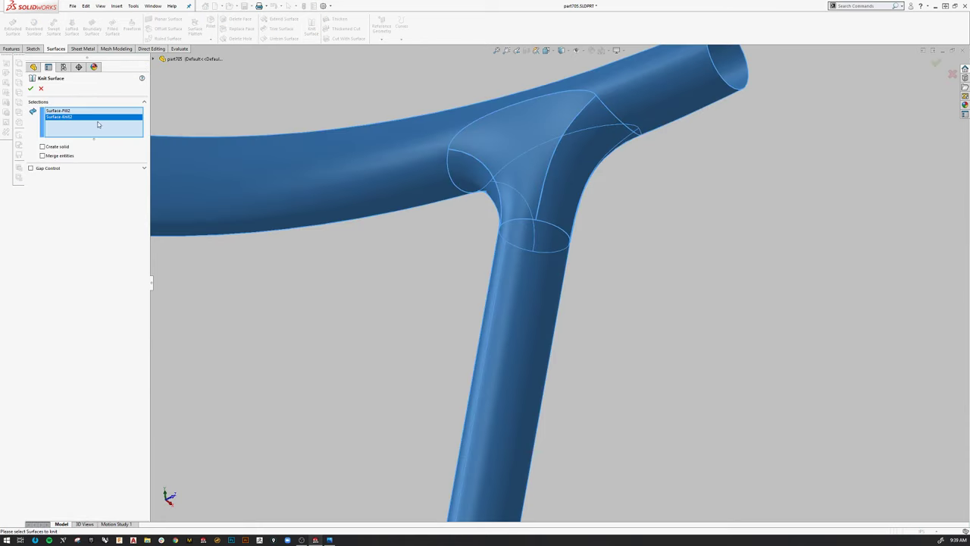
key(Return)
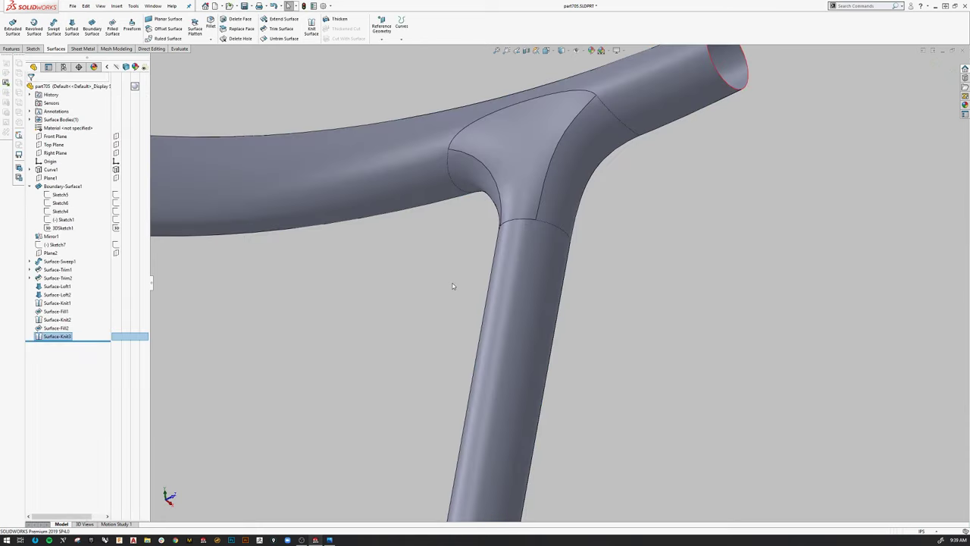
middle_drag(462, 279, 510, 162)
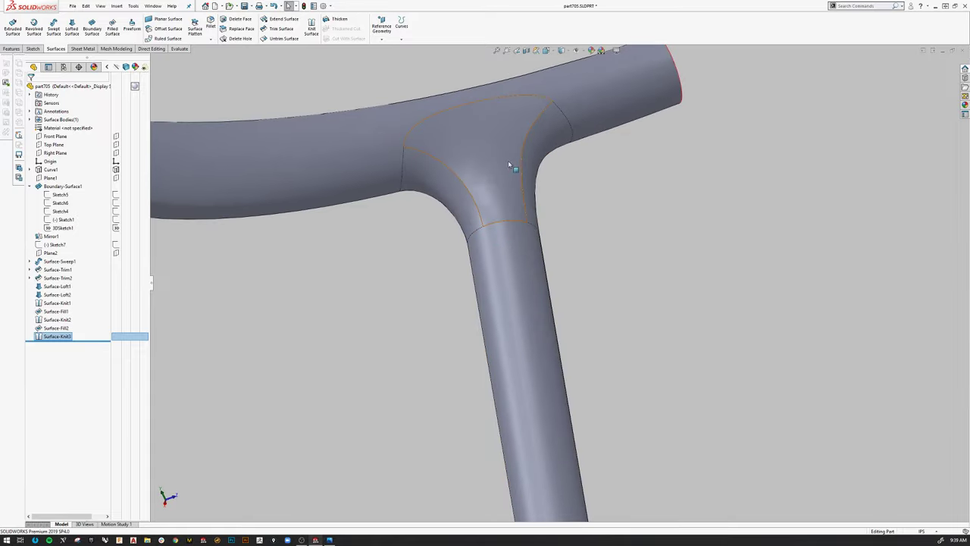
click(66, 337)
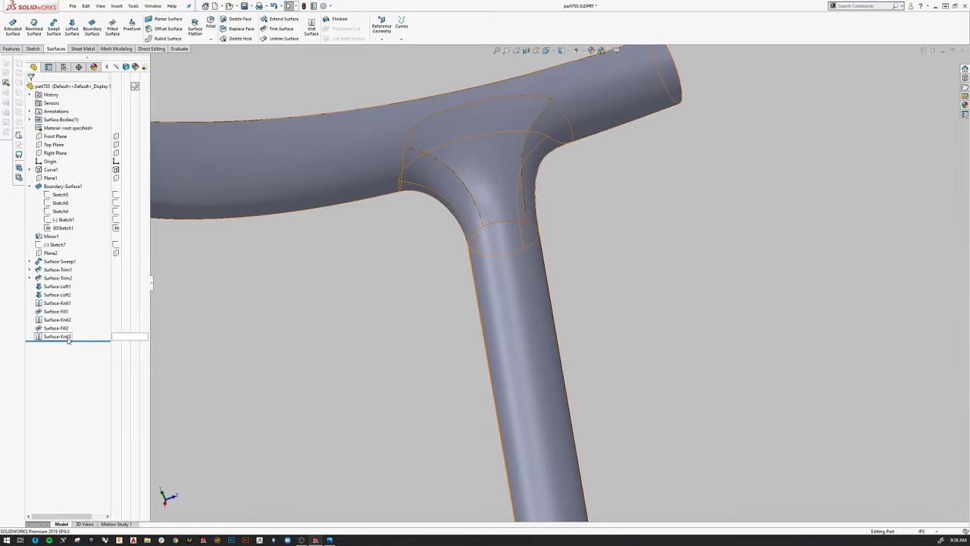
click(82, 311)
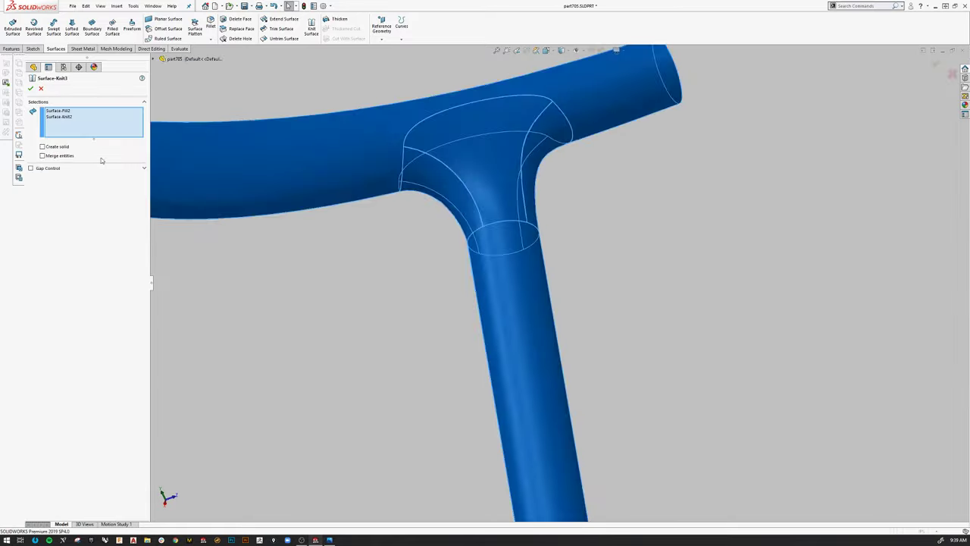
click(41, 88)
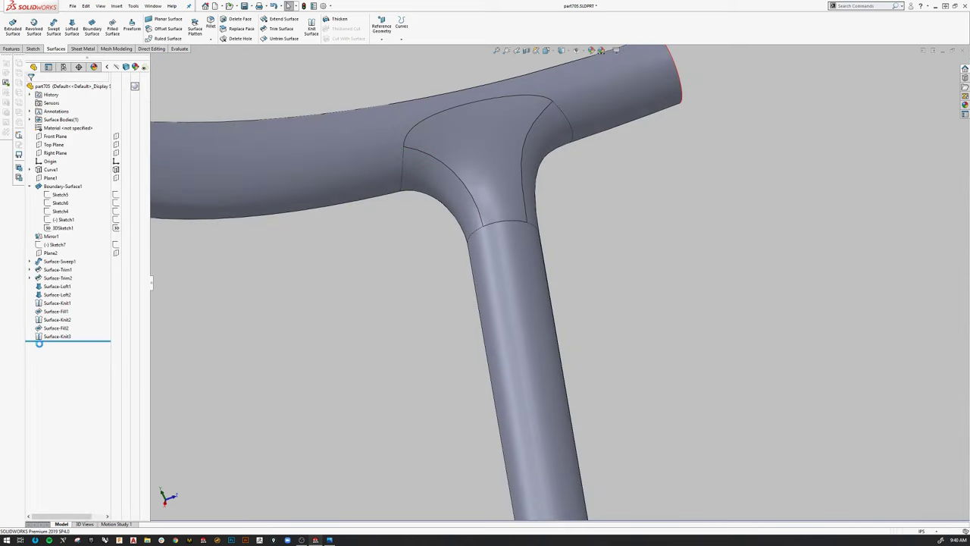
- Edit the inner filled surface and set the edge setting to Tangent for all its boundary edges
click(57, 327)
click(61, 308)
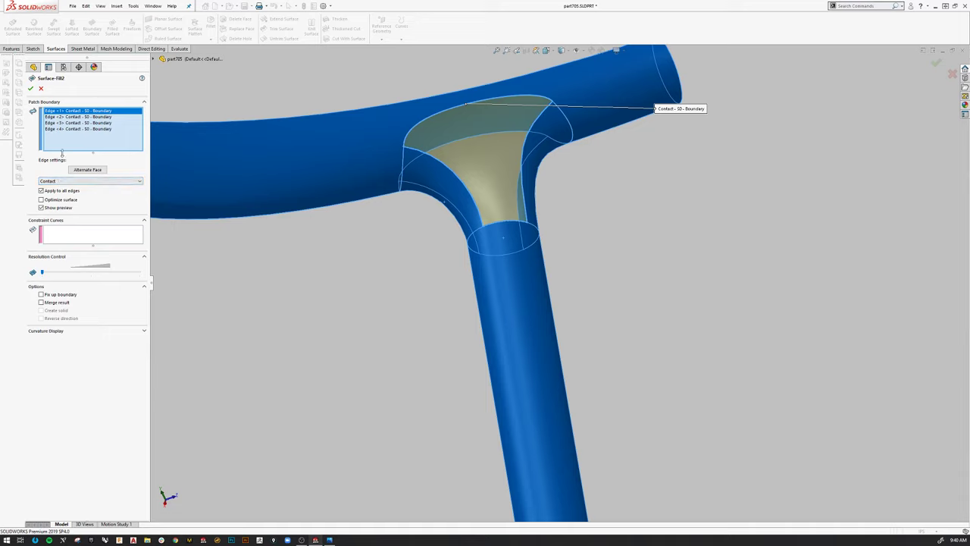
click(62, 181)
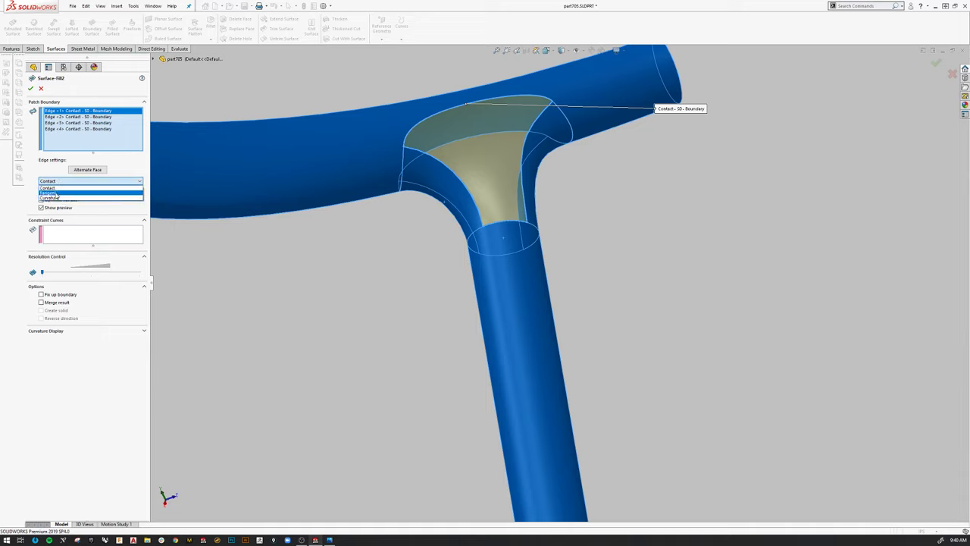
click(61, 191)
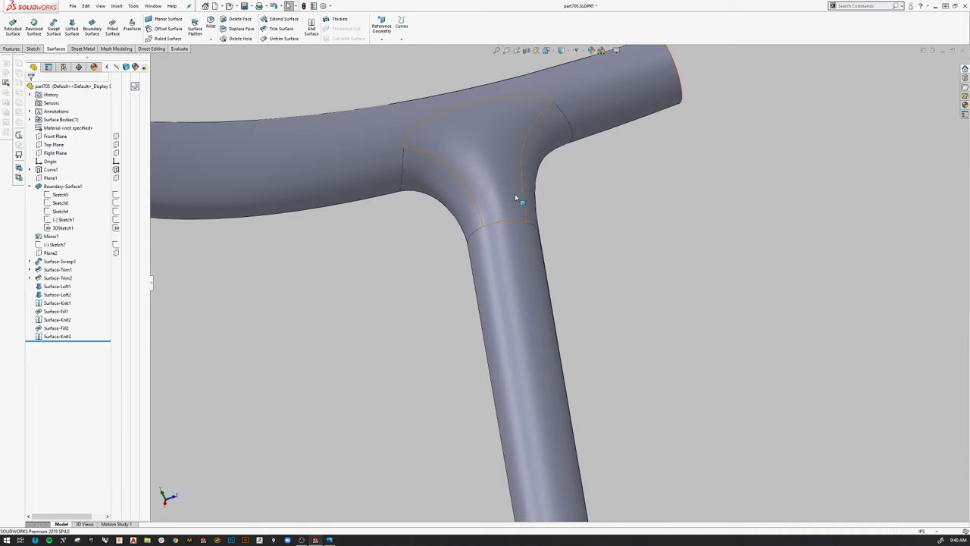
- Examine the shape of the blended leg-to-armrest junction from the end, Top and Right views
middle_drag(447, 229, 317, 240)
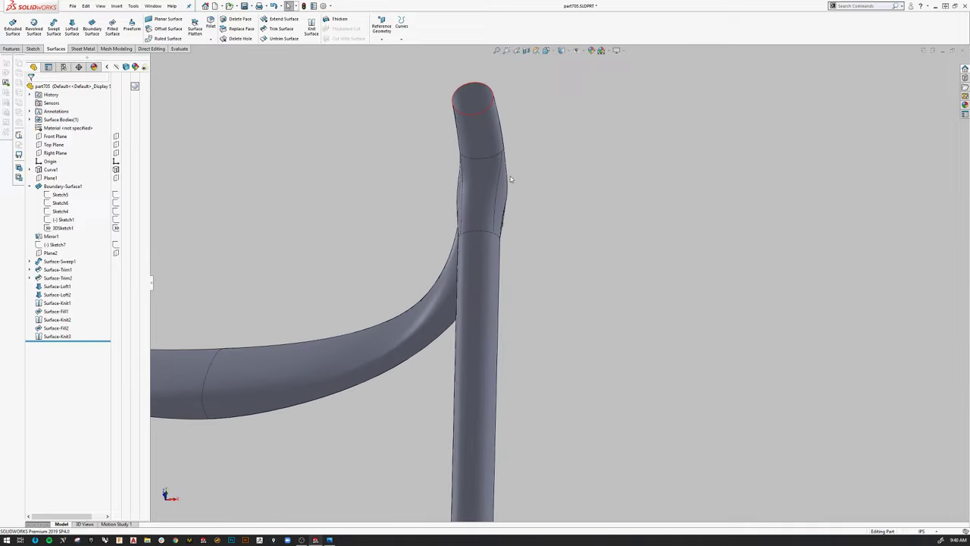
middle_drag(486, 228, 492, 280)
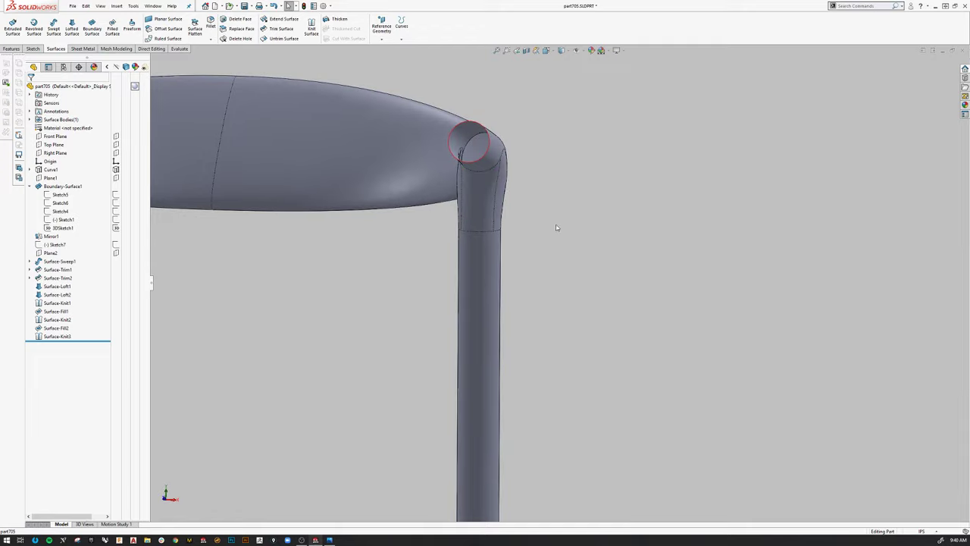
key(space)
click(575, 253)
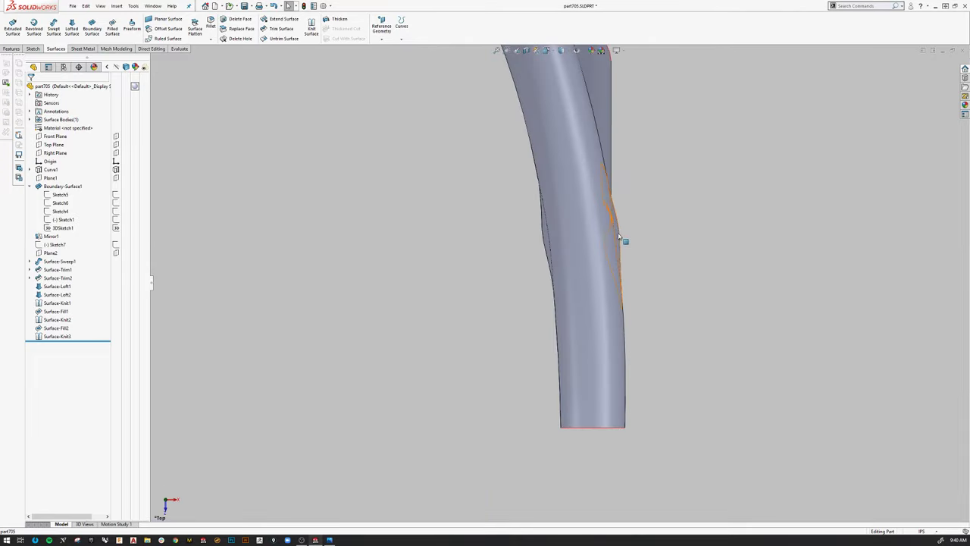
scroll(559, 283, up, 3)
key(space)
click(476, 350)
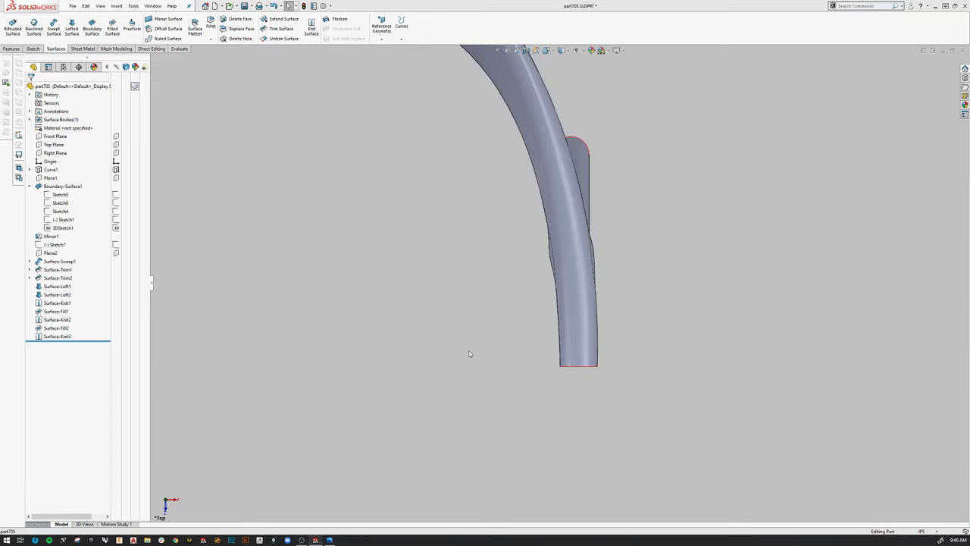
scroll(455, 186, down, 5)
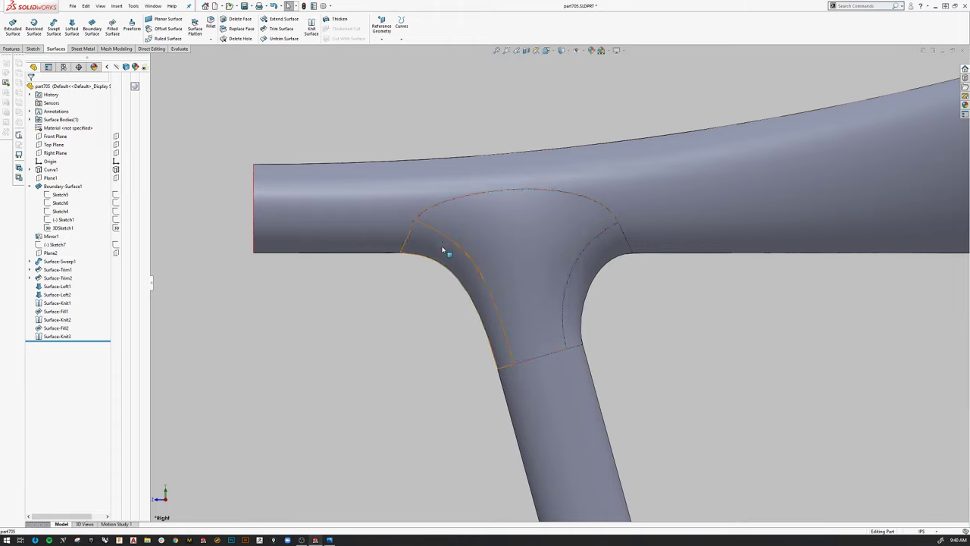
scroll(589, 314, up, 2)
scroll(598, 311, down, 3)
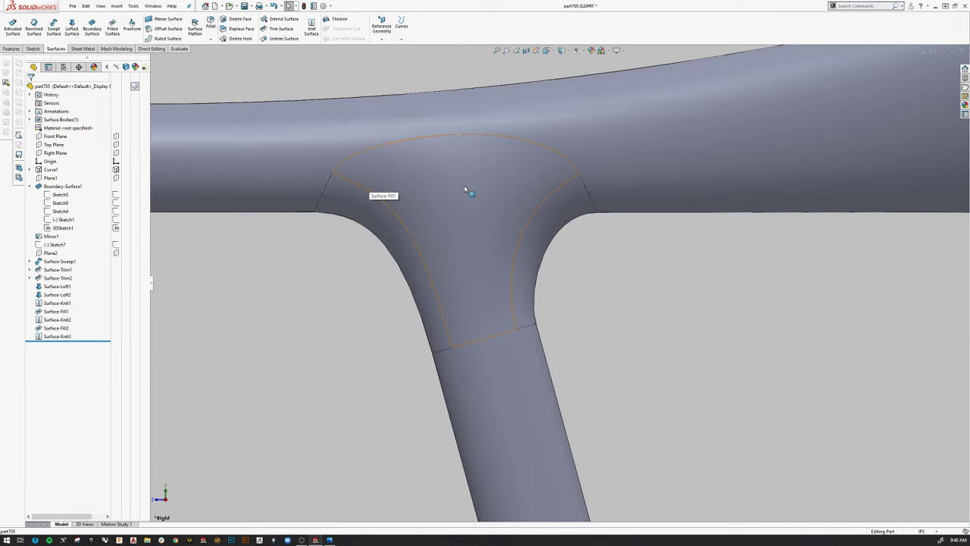
- Review the sketches behind Surface-Trim1 and Surface-Trim2 against the patch boundaries at the junction
click(53, 270)
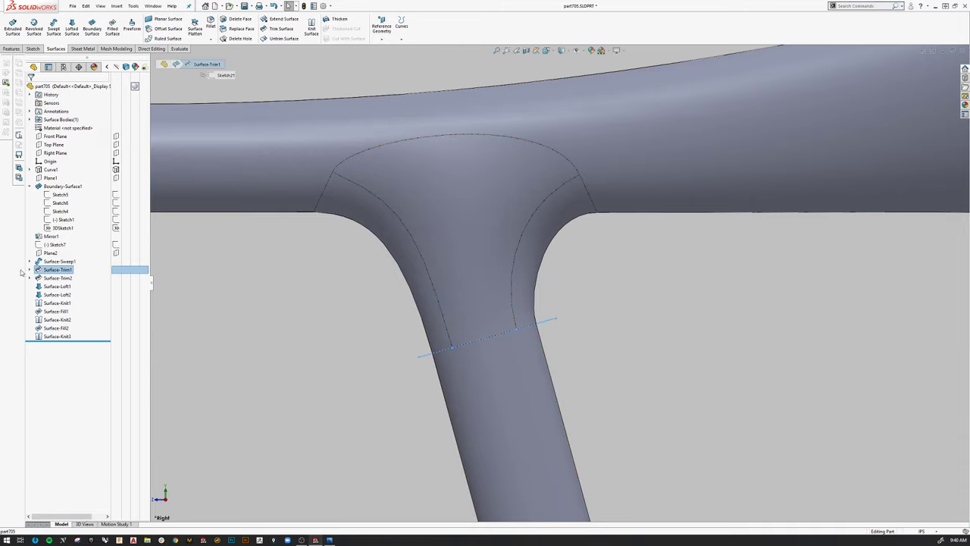
click(31, 270)
click(65, 279)
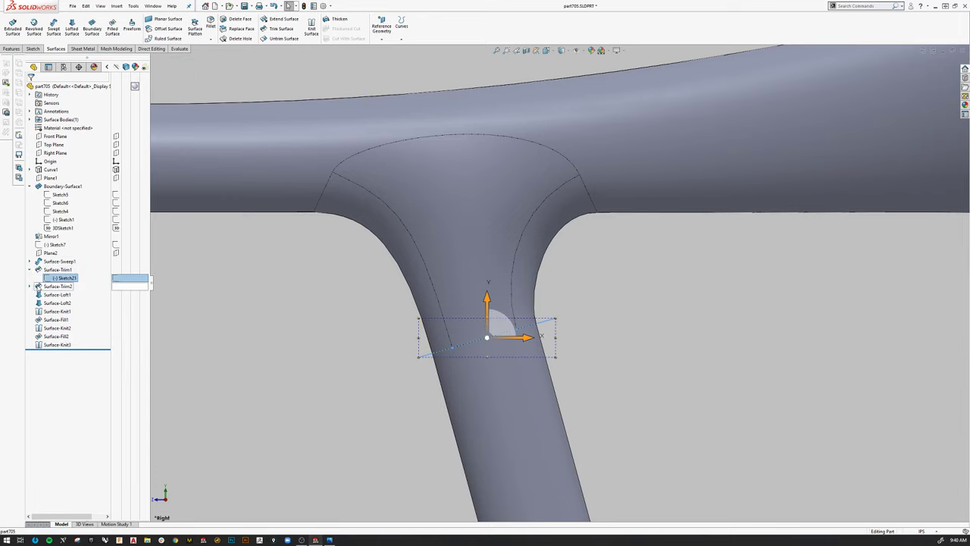
click(29, 287)
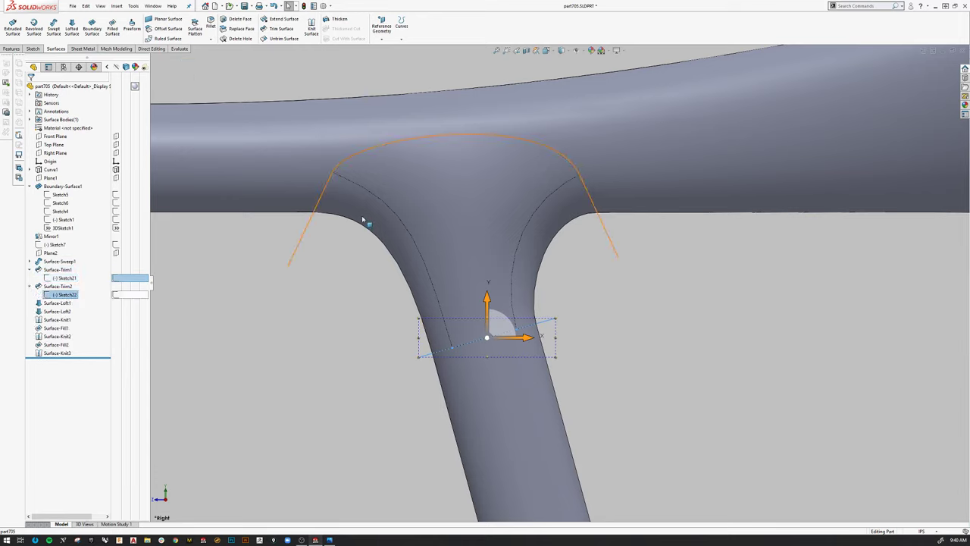
click(336, 173)
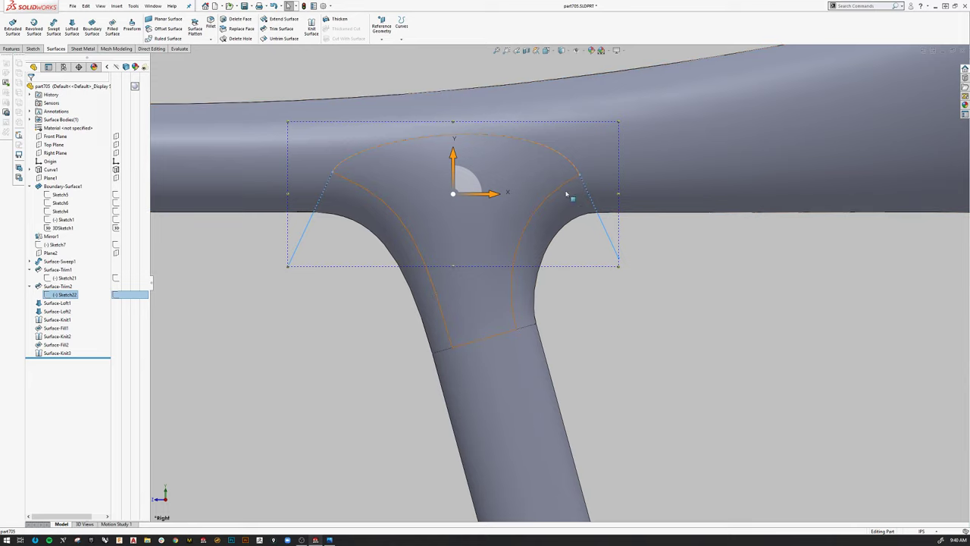
click(614, 326)
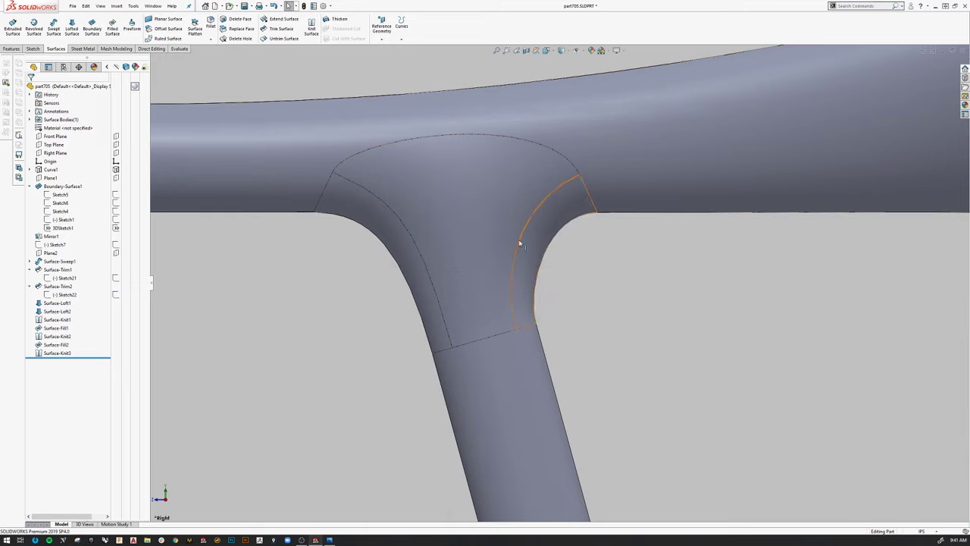
- Roll the model back to just before the outer filled surface, Surface-Fill1, exposing the junction opening
middle_drag(552, 311, 558, 150)
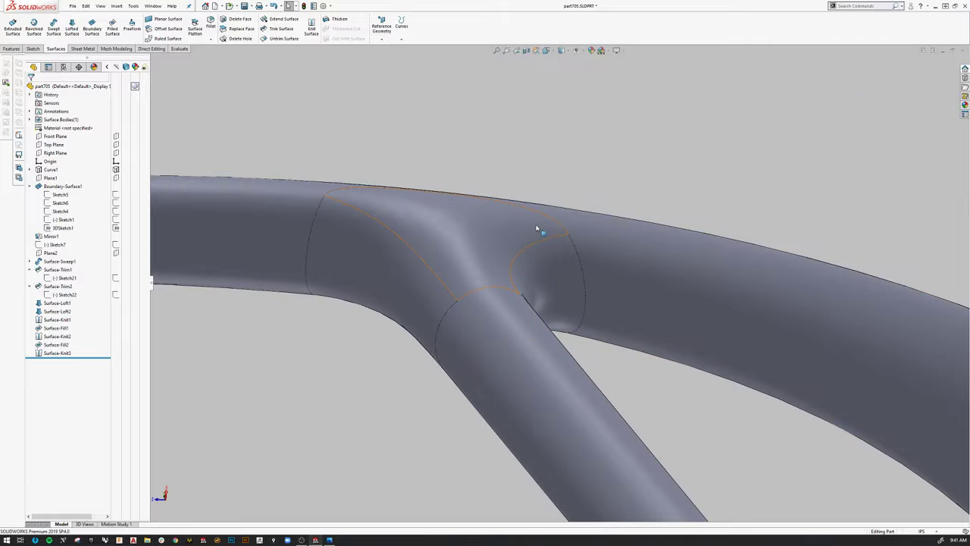
scroll(409, 304, up, 4)
middle_drag(409, 305, 485, 307)
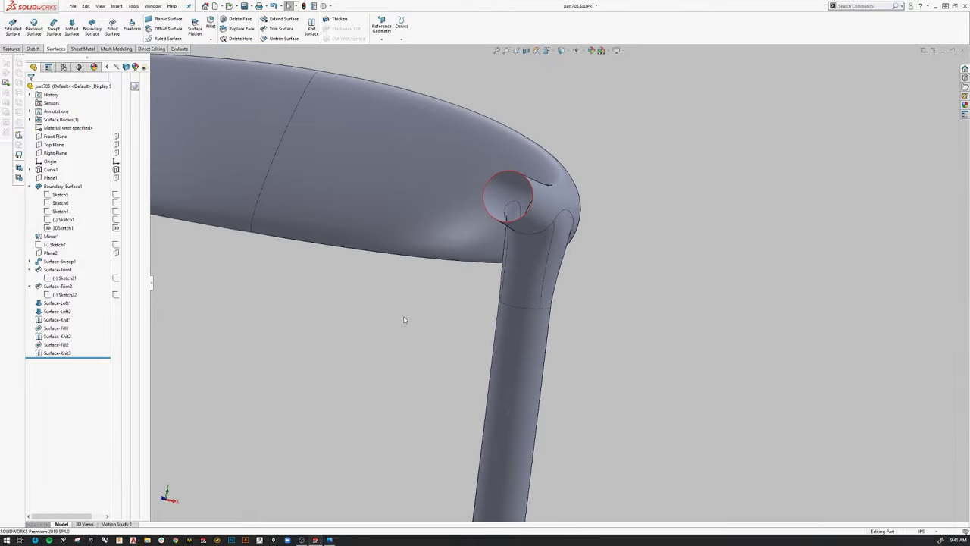
middle_drag(404, 320, 341, 357)
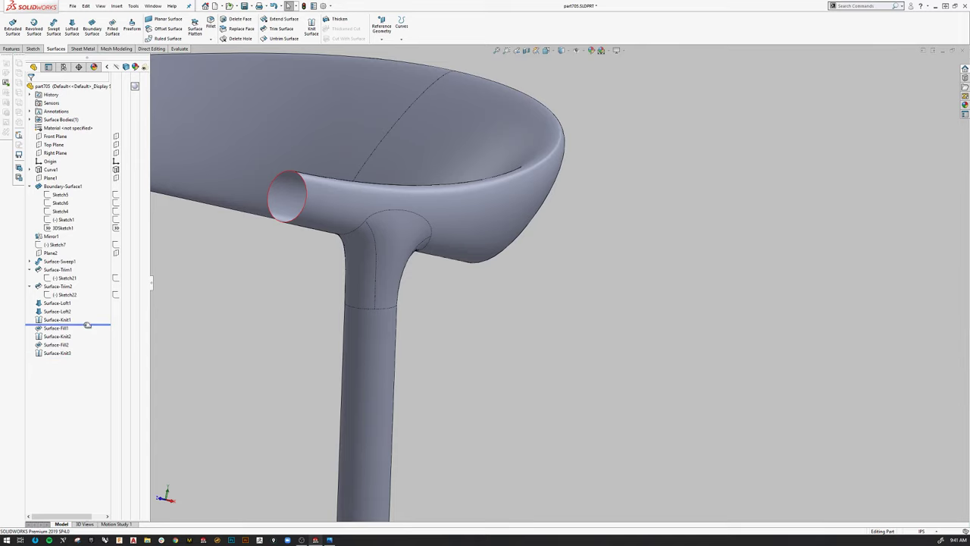
middle_drag(438, 342, 431, 268)
scroll(433, 261, down, 3)
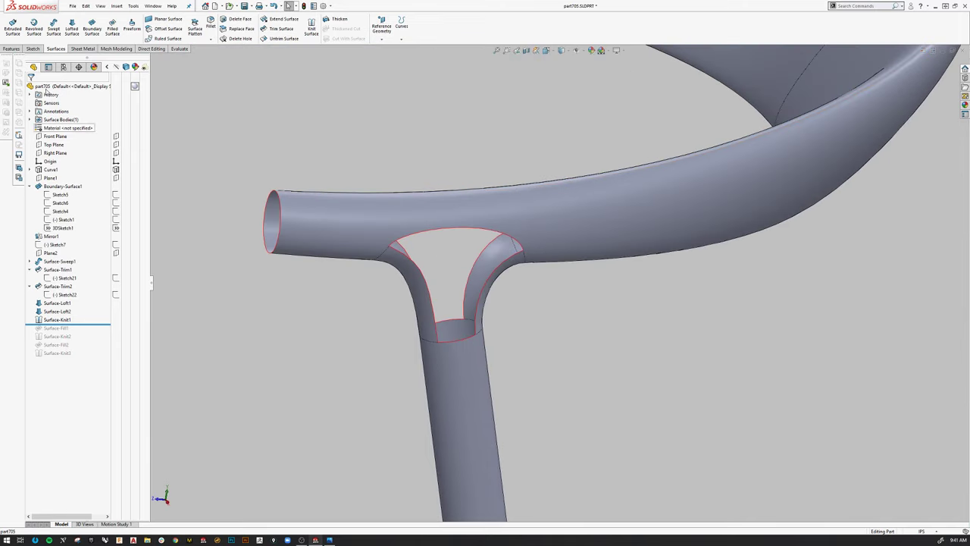
- Sketch a two-point 3D spline across the outer opening, from the leg's top edge up to the armrest's trimmed edge
click(33, 49)
click(11, 39)
click(25, 59)
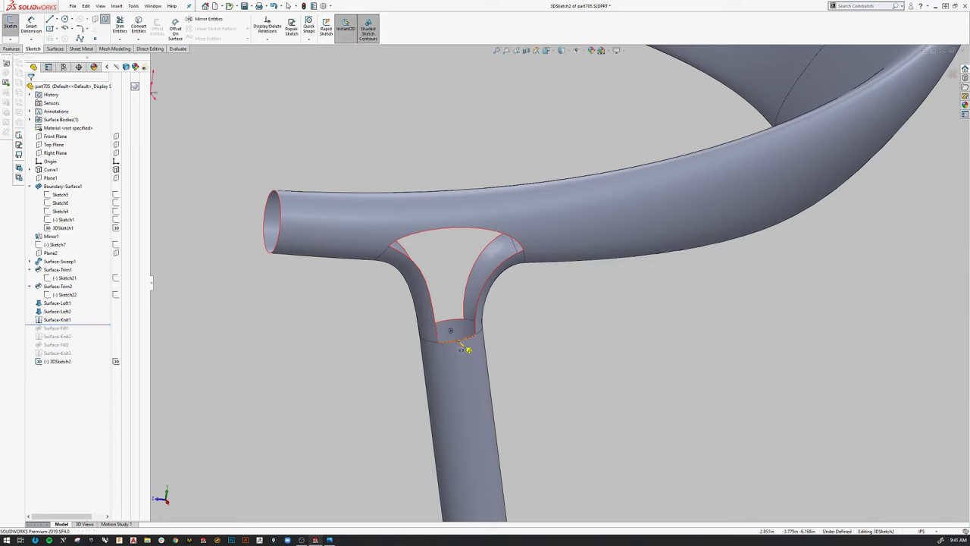
click(457, 304)
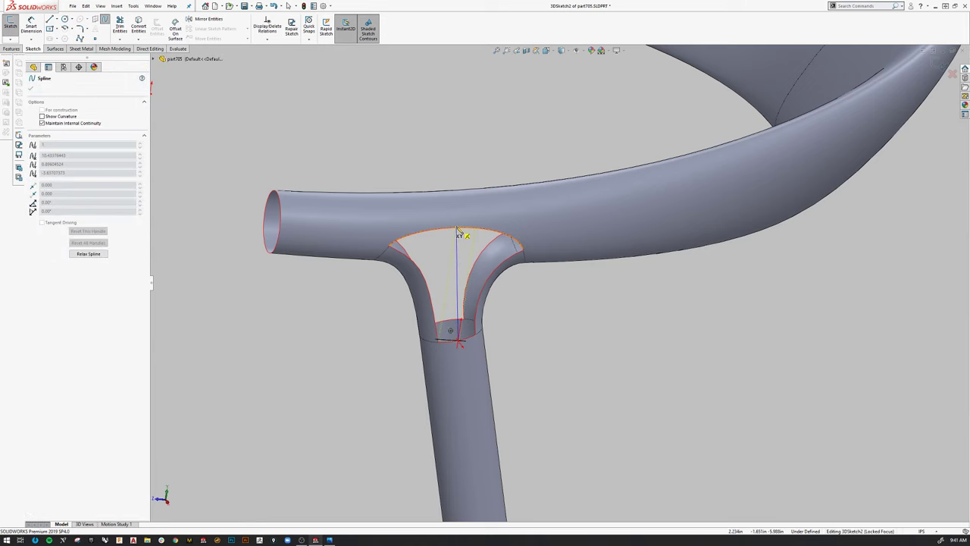
click(457, 228)
right_click(457, 227)
click(475, 232)
scroll(477, 275, up, 2)
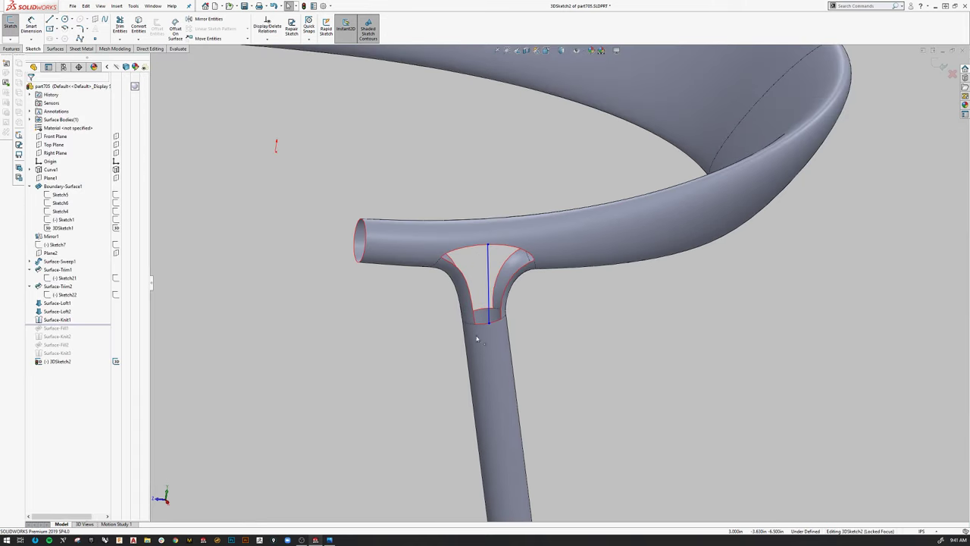
middle_drag(476, 334, 582, 341)
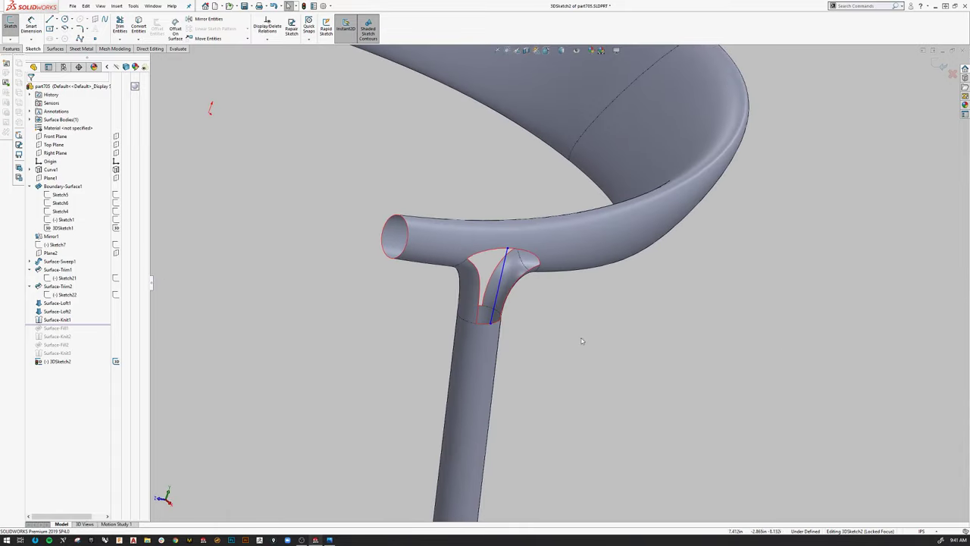
click(940, 63)
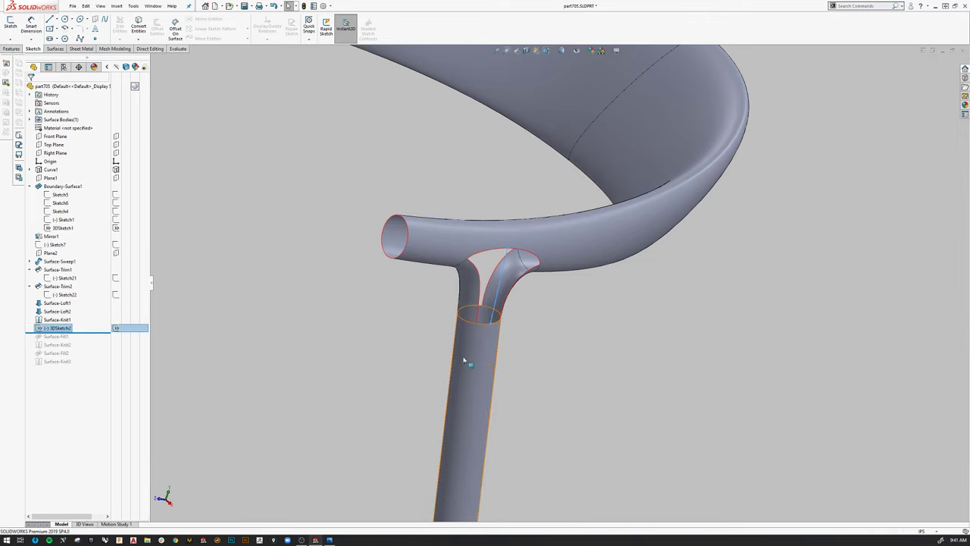
- Add the 3D spline as the constraint curve of the outer filled surface, Surface-Fill1, and roll the model forward past Surface-Knit2
drag(81, 333, 81, 342)
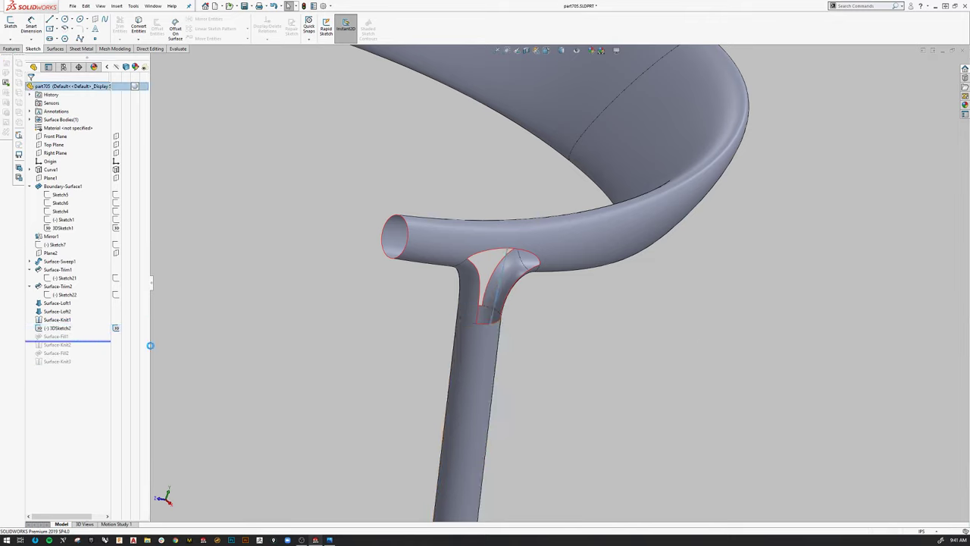
click(64, 337)
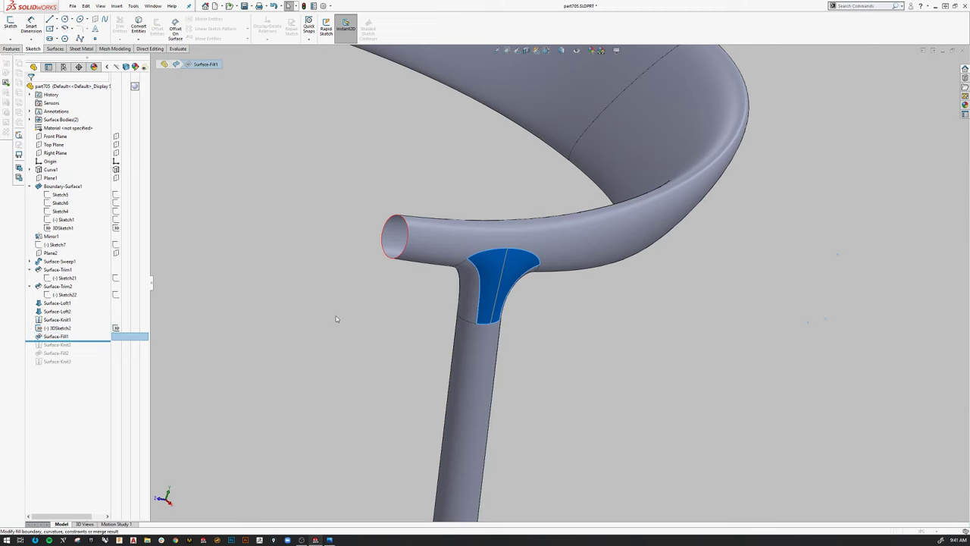
click(52, 233)
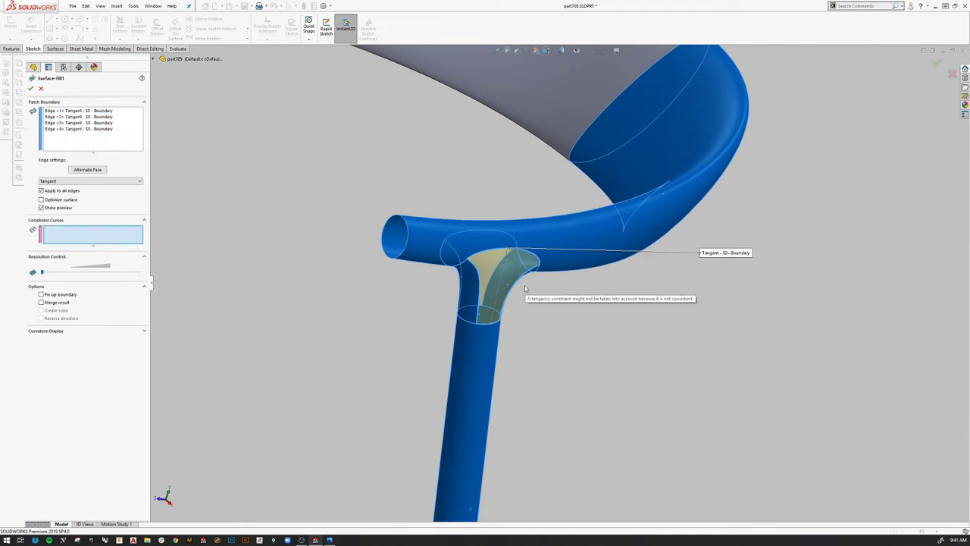
click(503, 270)
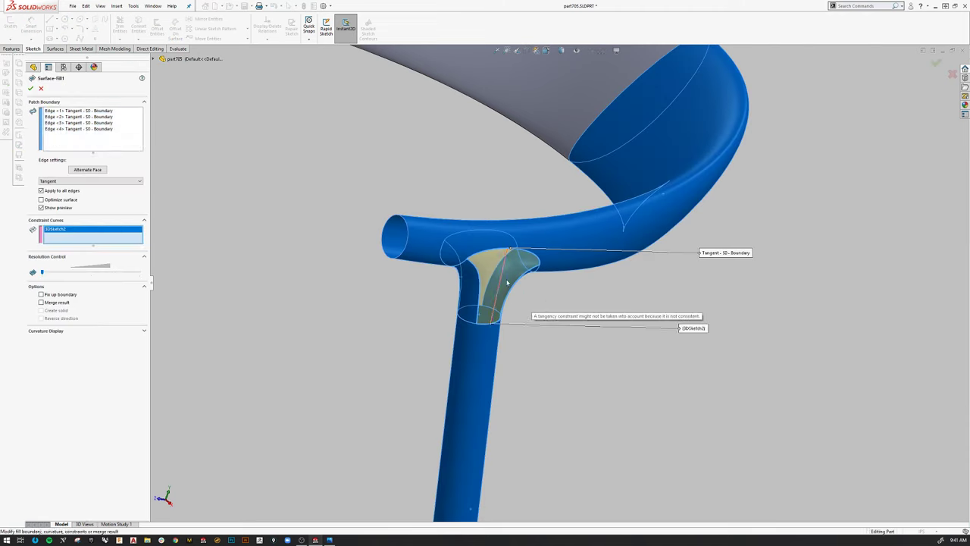
click(31, 89)
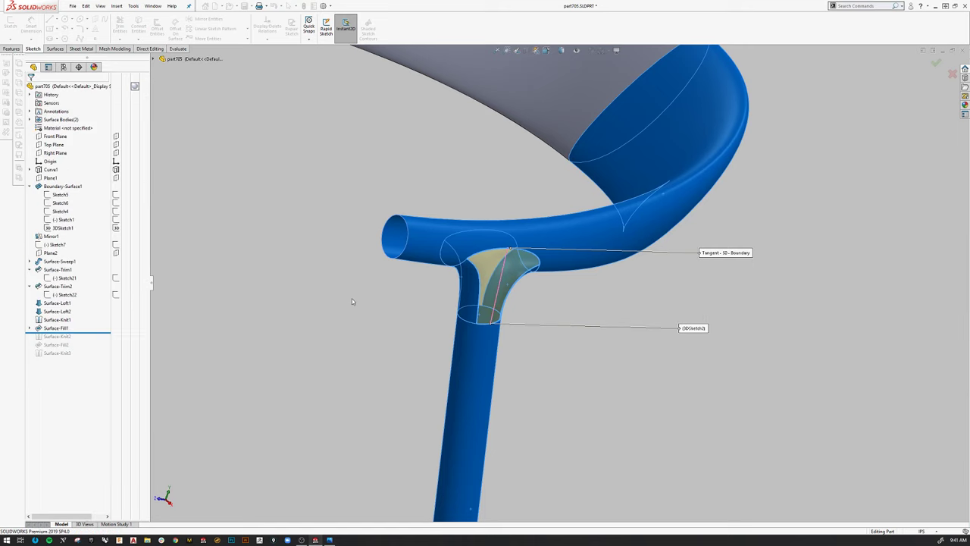
drag(81, 332, 82, 339)
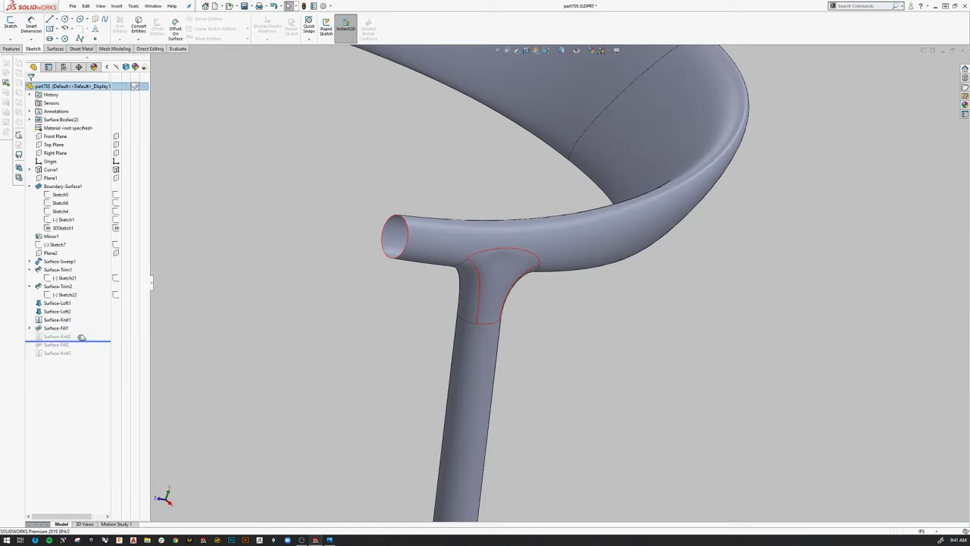
- Examine the refilled outer side of the leg-to-armrest junction from the armrest's end and in the Top and Front views
middle_drag(415, 337, 465, 205)
scroll(699, 191, down, 4)
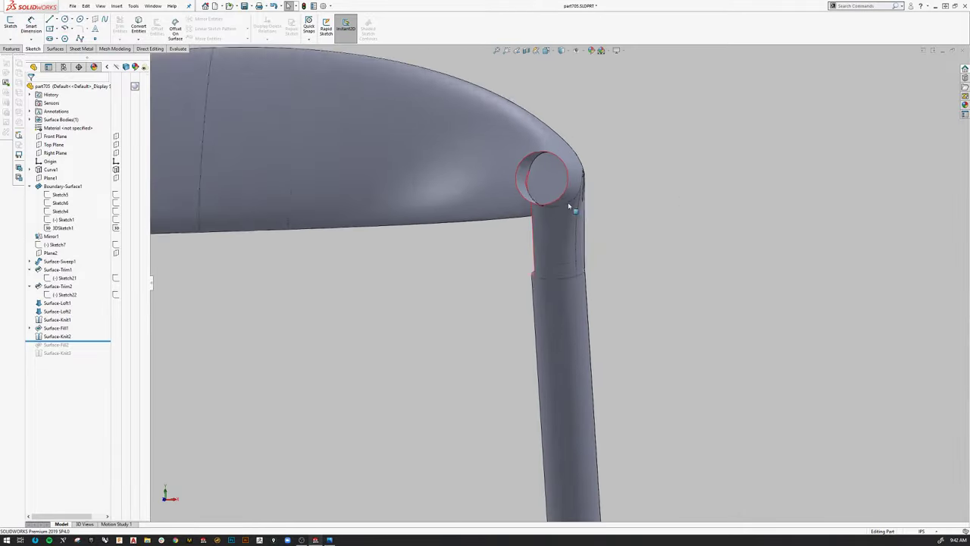
scroll(569, 205, down, 2)
key(s)
click(663, 273)
key(ctrl+5)
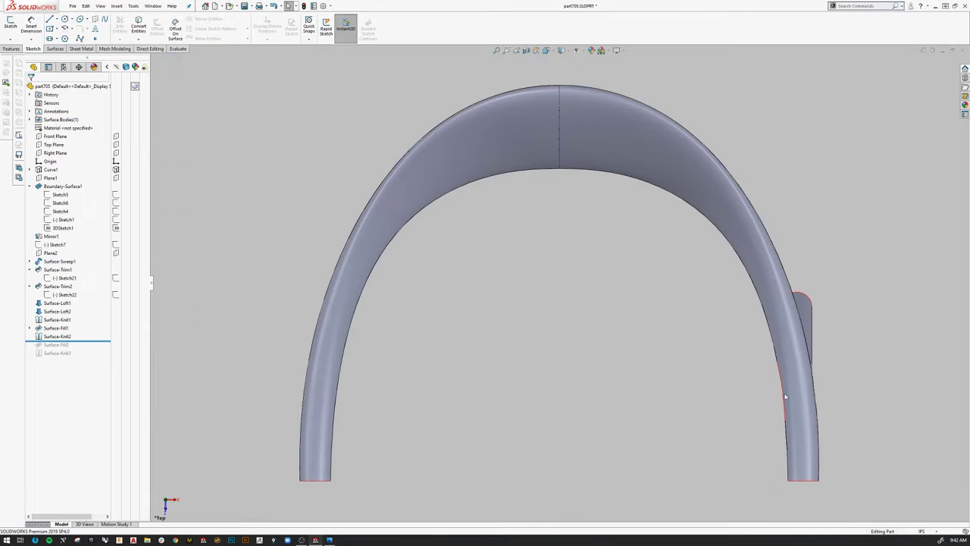
scroll(823, 445, down, 4)
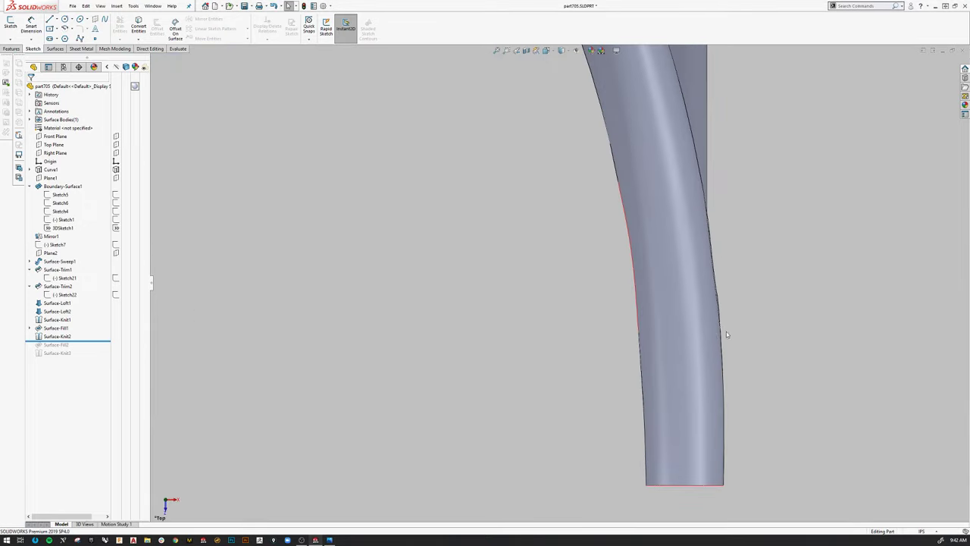
middle_drag(726, 334, 701, 363)
key(space)
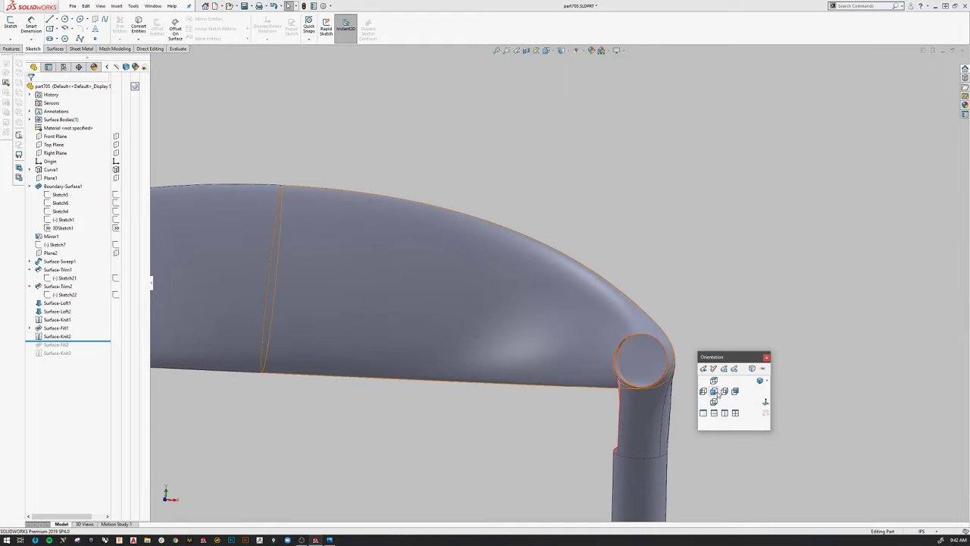
click(716, 392)
scroll(804, 205, down, 3)
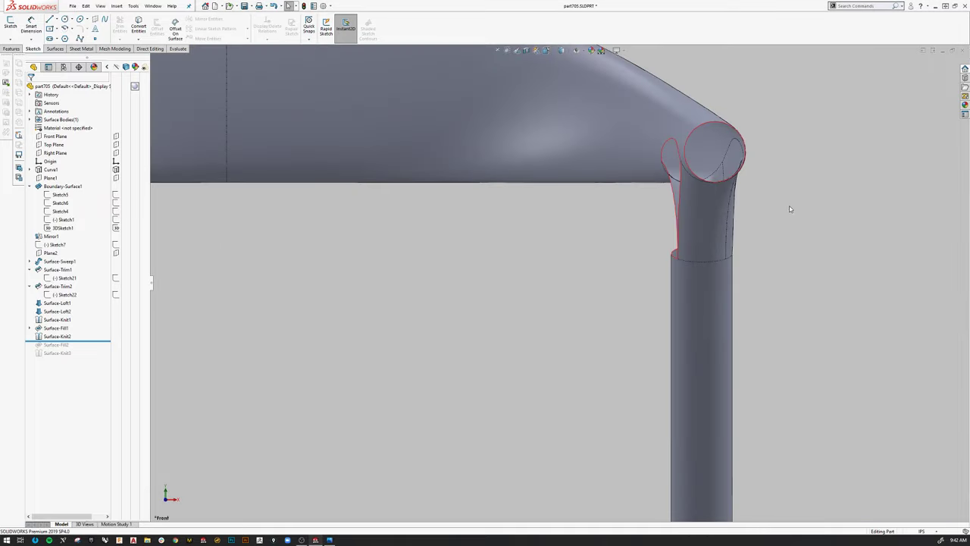
middle_drag(789, 209, 641, 133)
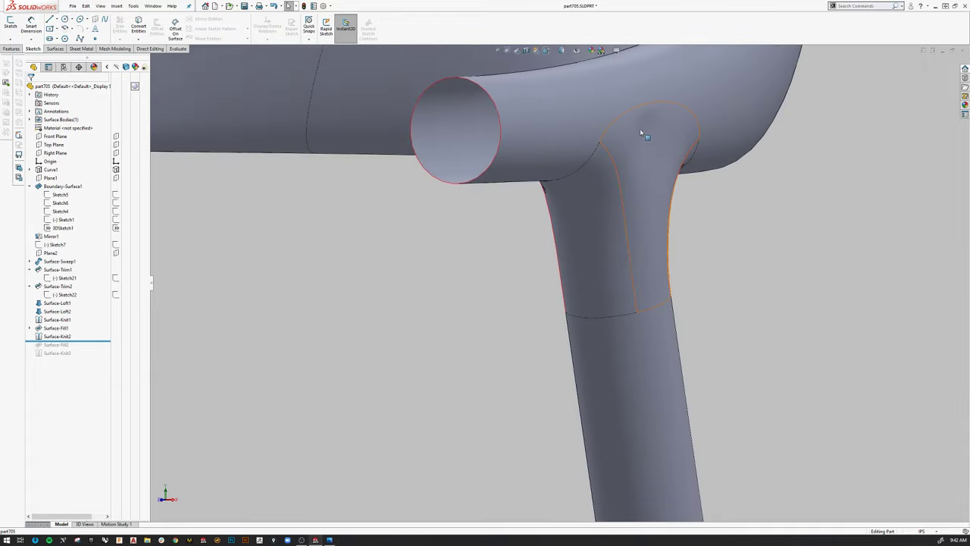
middle_drag(619, 262, 610, 239)
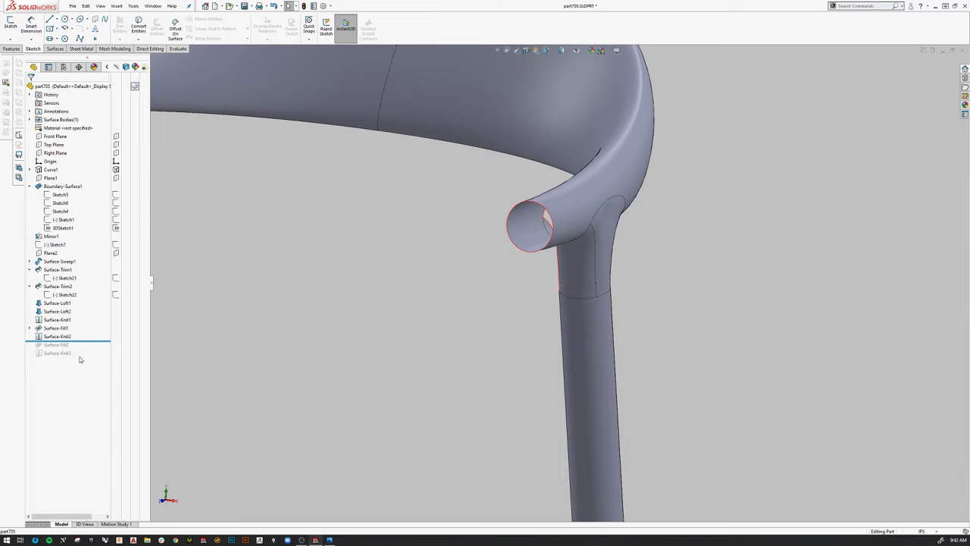
- Reopen Surface-Fill1's 3D spline sketch for editing and adjust the tangent handle at the spline's upper end
click(30, 330)
click(63, 336)
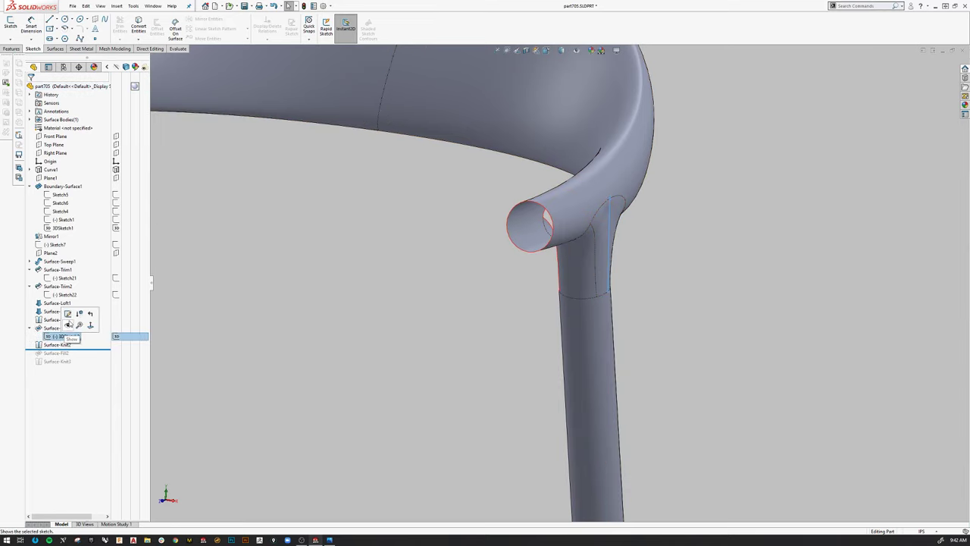
click(68, 313)
middle_drag(643, 303, 603, 227)
scroll(601, 224, down, 5)
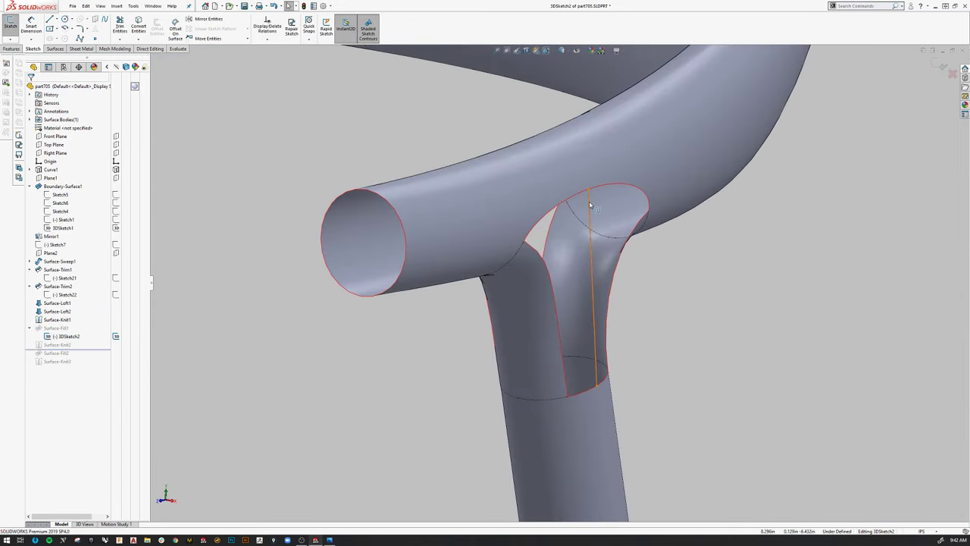
click(590, 205)
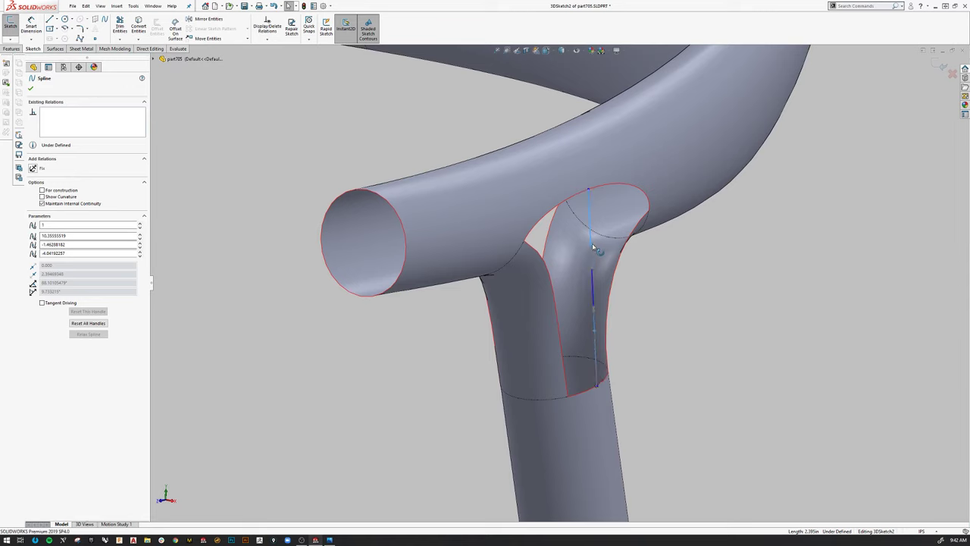
click(594, 250)
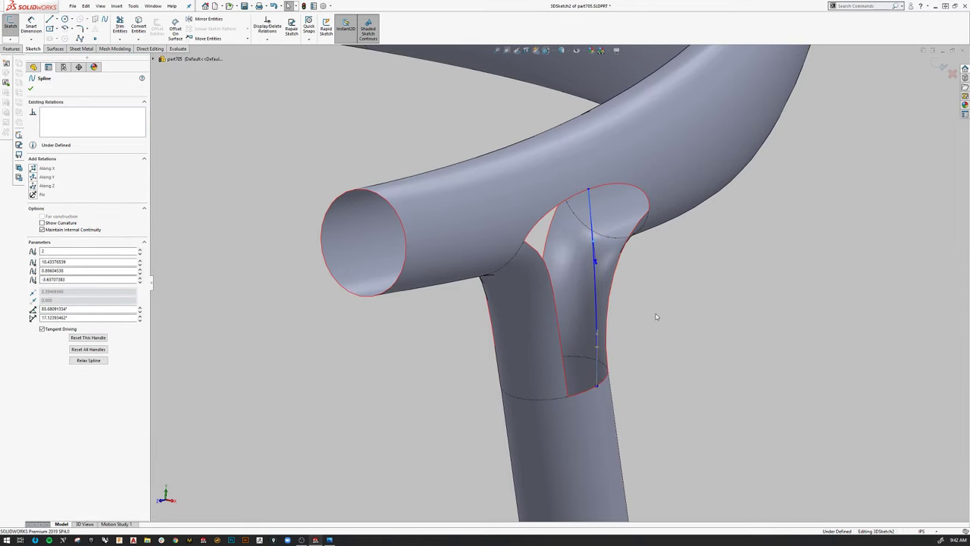
key(ctrl+1)
scroll(796, 196, down, 5)
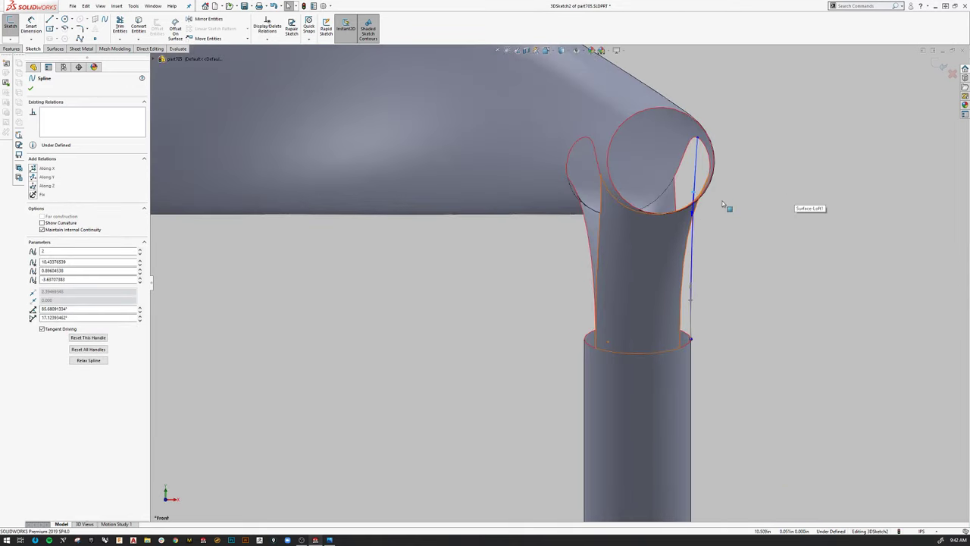
middle_drag(714, 207, 704, 202)
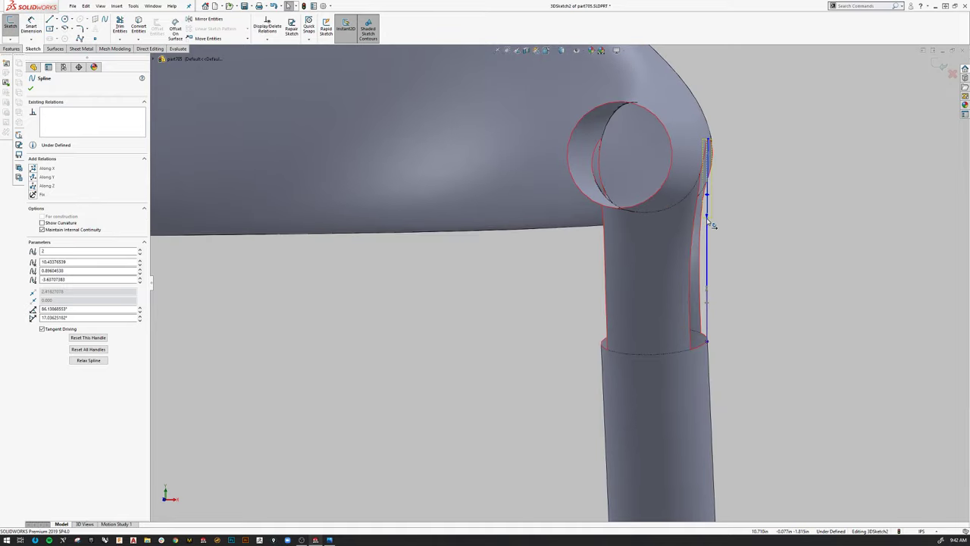
click(748, 250)
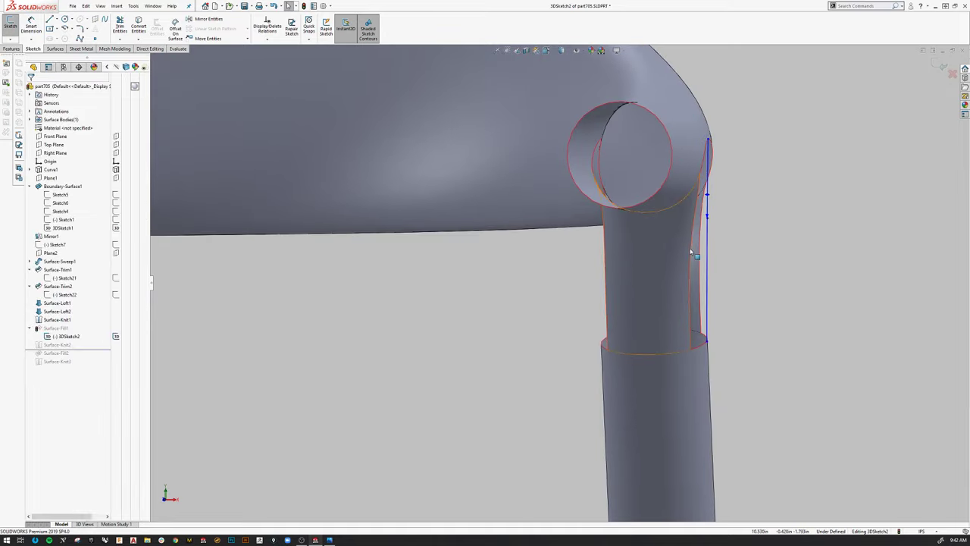
- Add an Equal Curvature relation between the 3D spline's upper end and the armrest surface
scroll(695, 251, up, 2)
mouse_move(695, 252)
middle_down()
mouse_move(542, 254)
mouse_move(417, 275)
mouse_move(366, 257)
mouse_move(565, 288)
mouse_move(568, 426)
mouse_move(569, 294)
mouse_move(561, 301)
middle_up()
scroll(583, 327, up, 5)
scroll(269, 288, down, 5)
click(562, 300)
scroll(562, 301, up, 2)
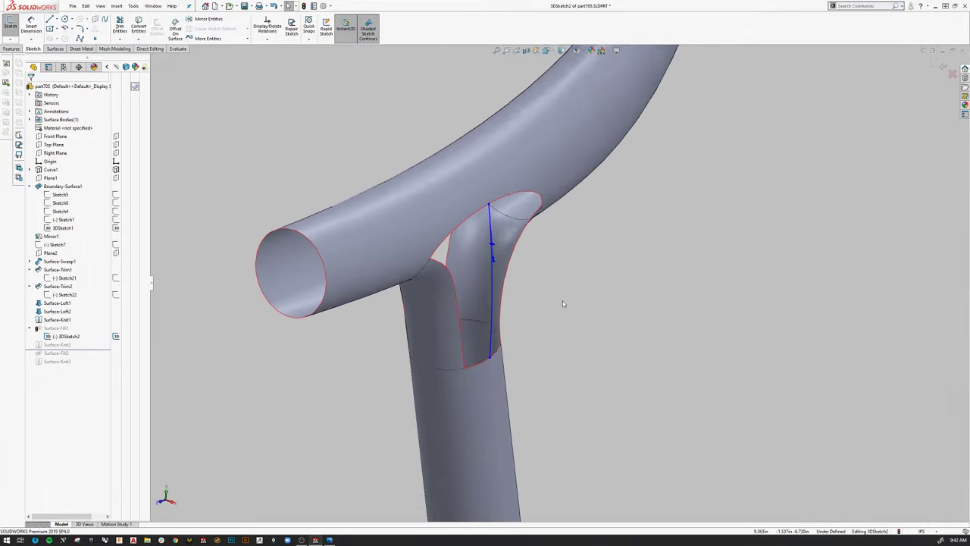
scroll(538, 288, down, 2)
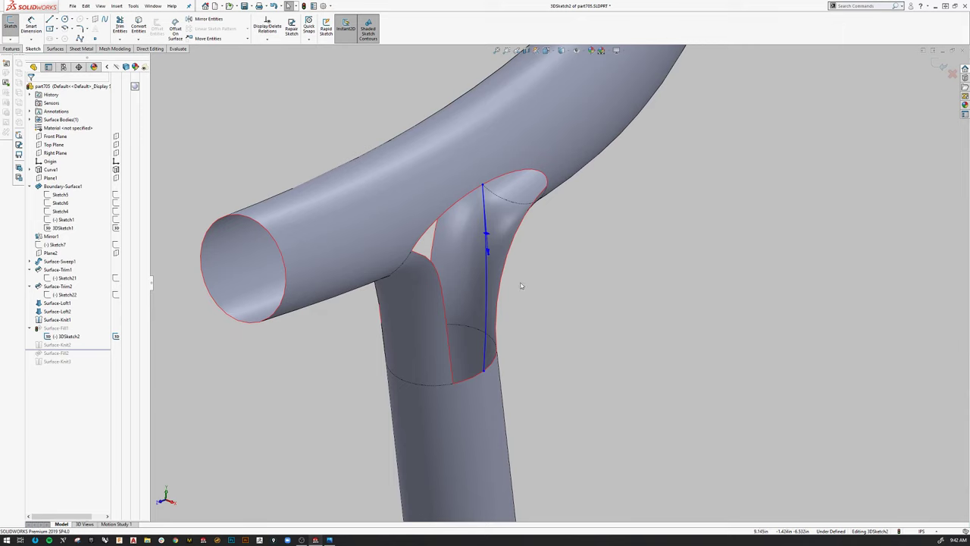
click(476, 213)
ctrl+click(478, 183)
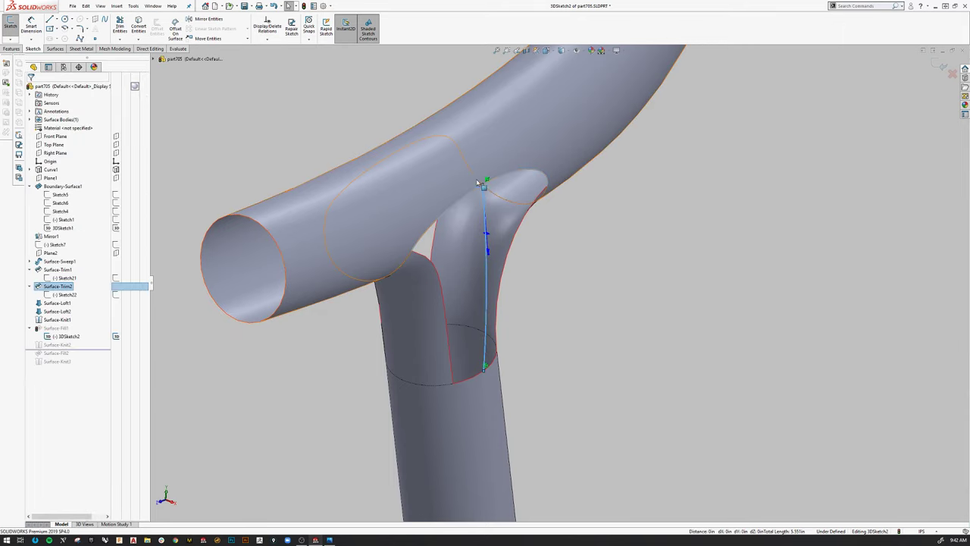
ctrl+click(479, 182)
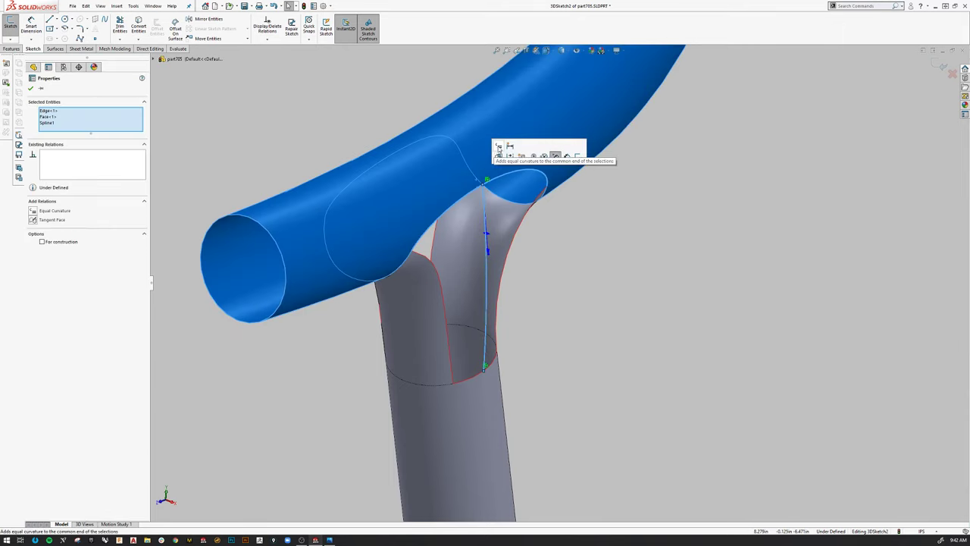
click(499, 149)
middle_drag(557, 420, 572, 377)
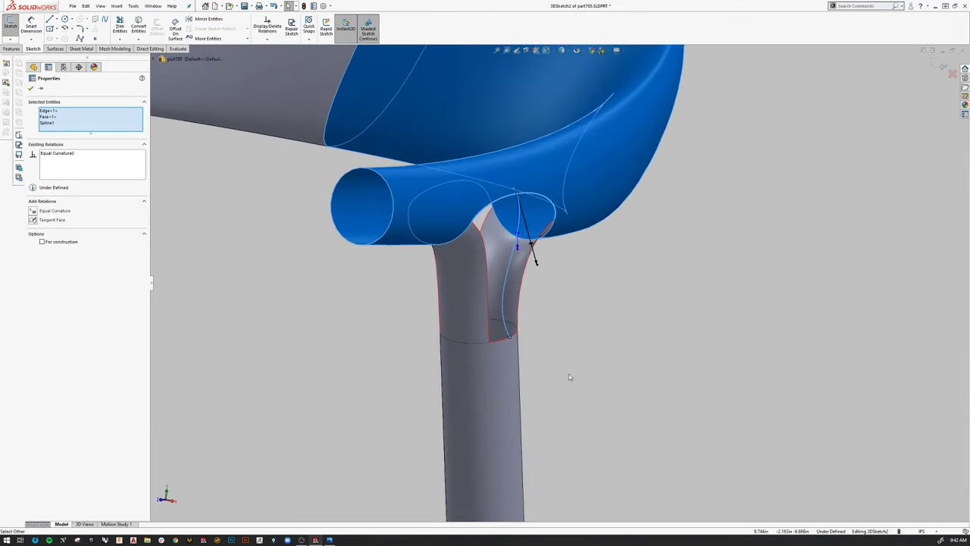
click(572, 377)
- Add an Equal Curvature relation between the 3D spline's lower end and the leg surface
click(507, 329)
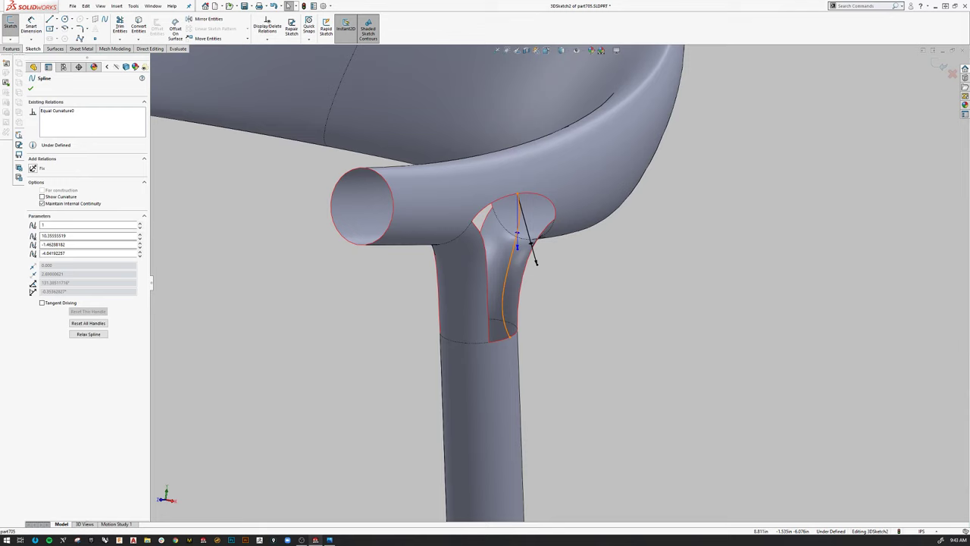
ctrl+click(507, 343)
ctrl+click(507, 349)
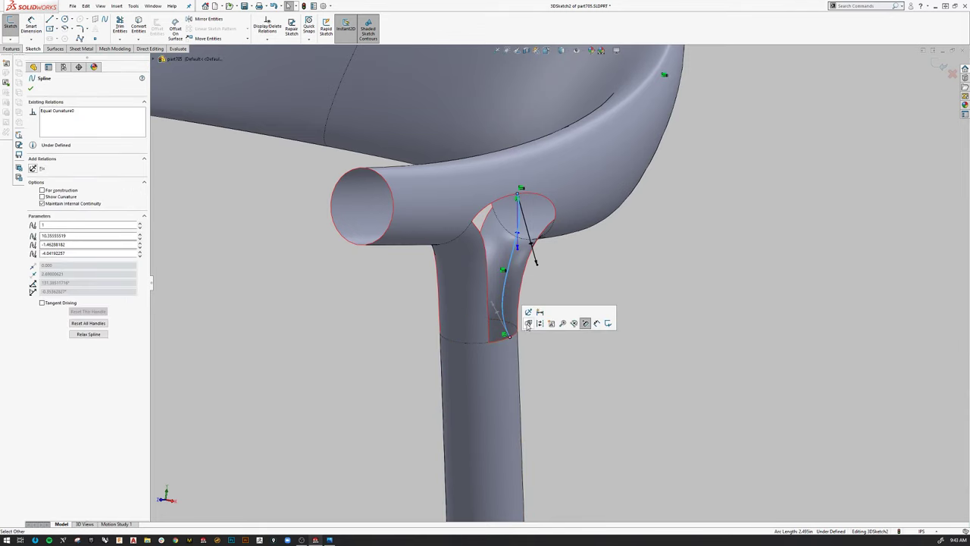
click(537, 357)
click(507, 338)
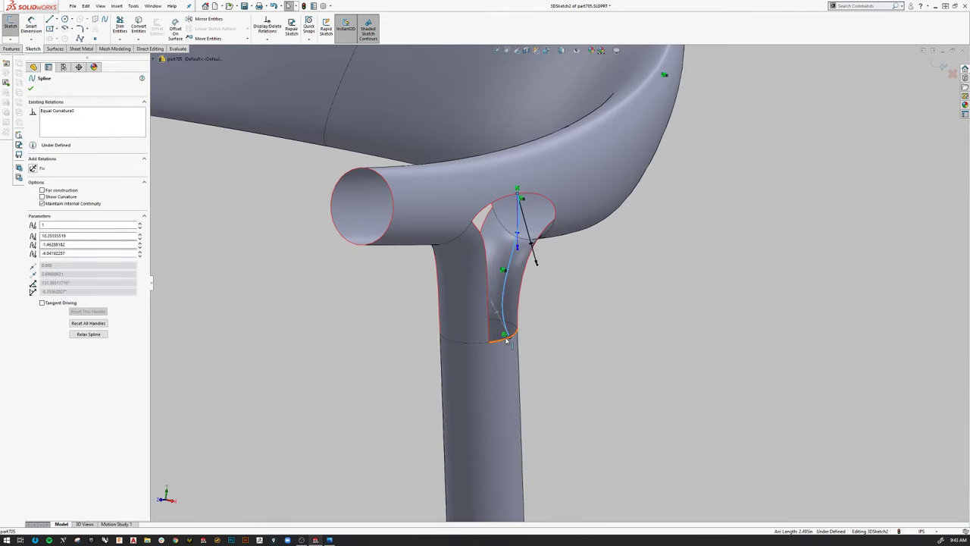
ctrl+click(508, 342)
ctrl+click(510, 348)
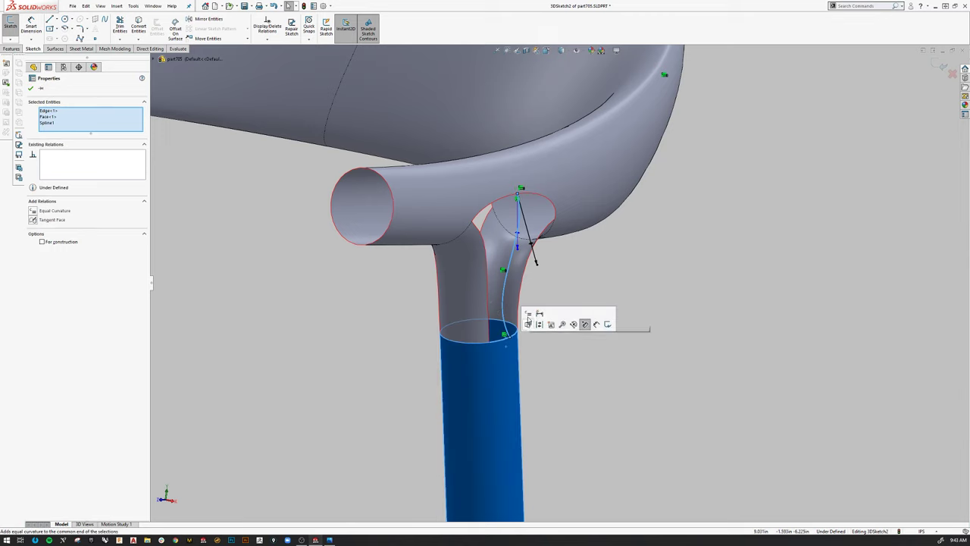
click(528, 313)
click(539, 352)
- Examine the reshaped spline and the rebuilt outer patch from the armrest's open end and in the Top view
scroll(554, 404, up, 2)
middle_drag(555, 405, 583, 399)
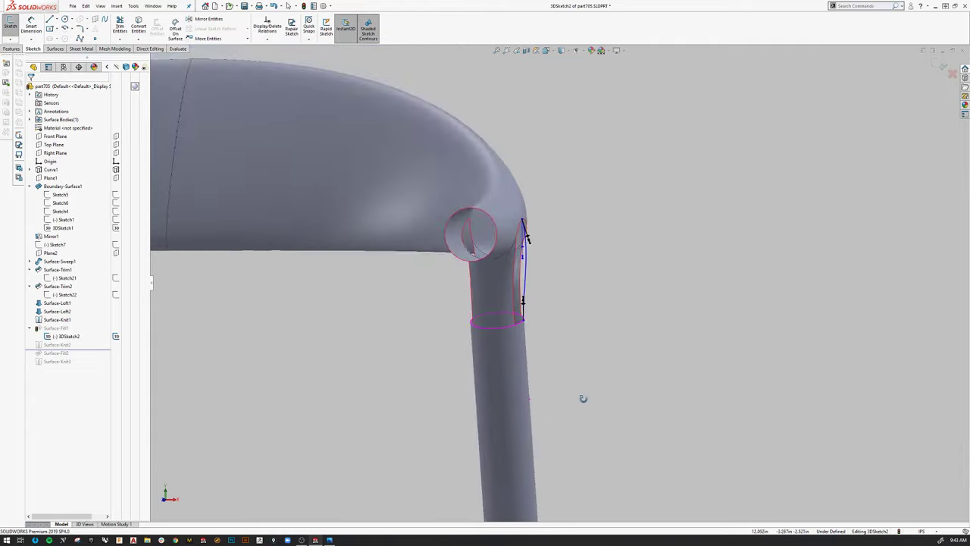
scroll(541, 295, down, 4)
key(space)
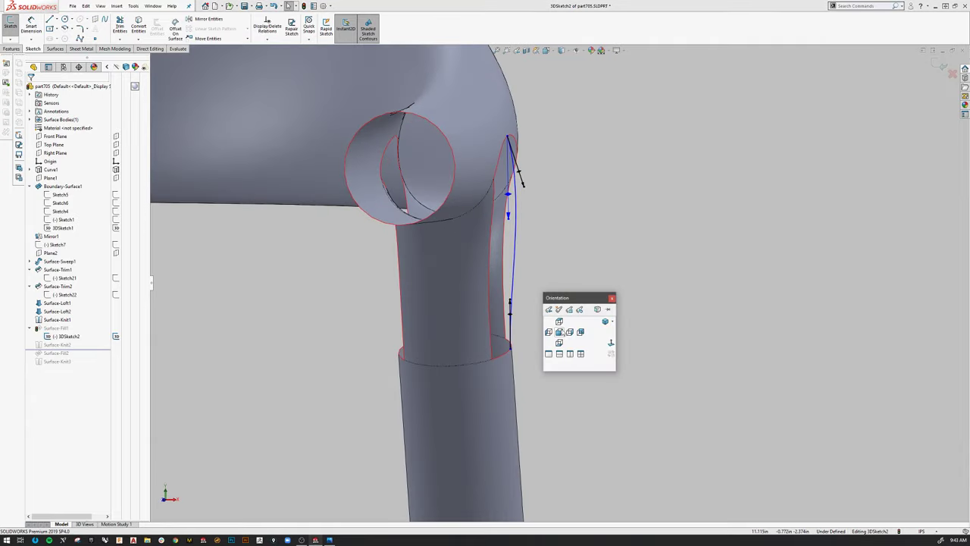
scroll(598, 291, up, 4)
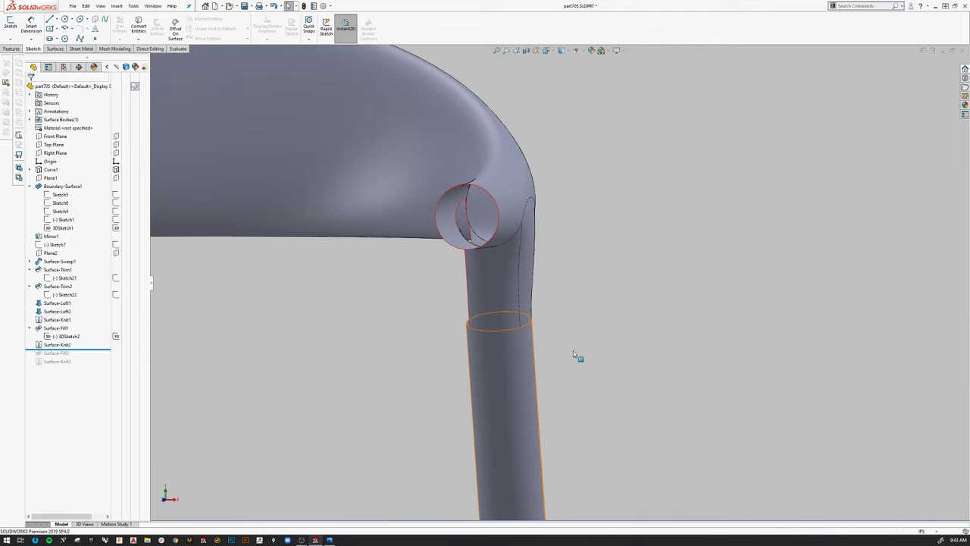
mouse_move(573, 351)
middle_down()
mouse_move(585, 295)
mouse_move(570, 306)
middle_up()
key(space)
click(579, 319)
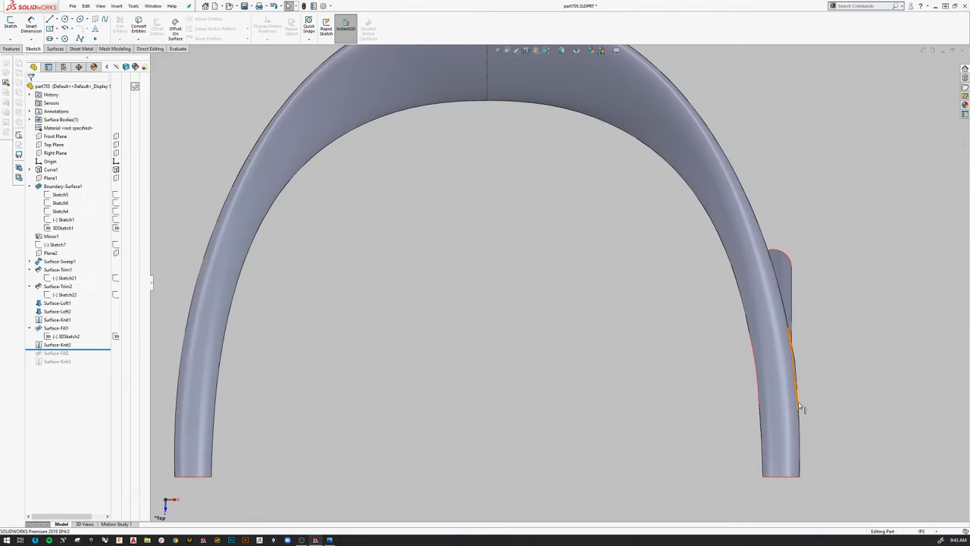
- Roll the model forward past Surface-Fill2 and Surface-Knit3 to the end of the feature history
middle_drag(772, 475, 724, 313)
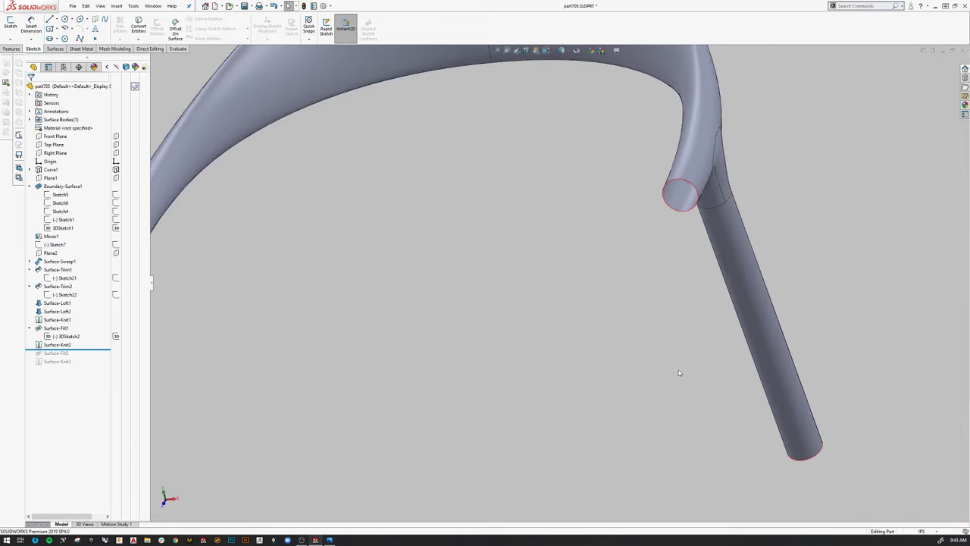
scroll(679, 374, up, 2)
middle_drag(676, 374, 644, 364)
drag(93, 348, 91, 366)
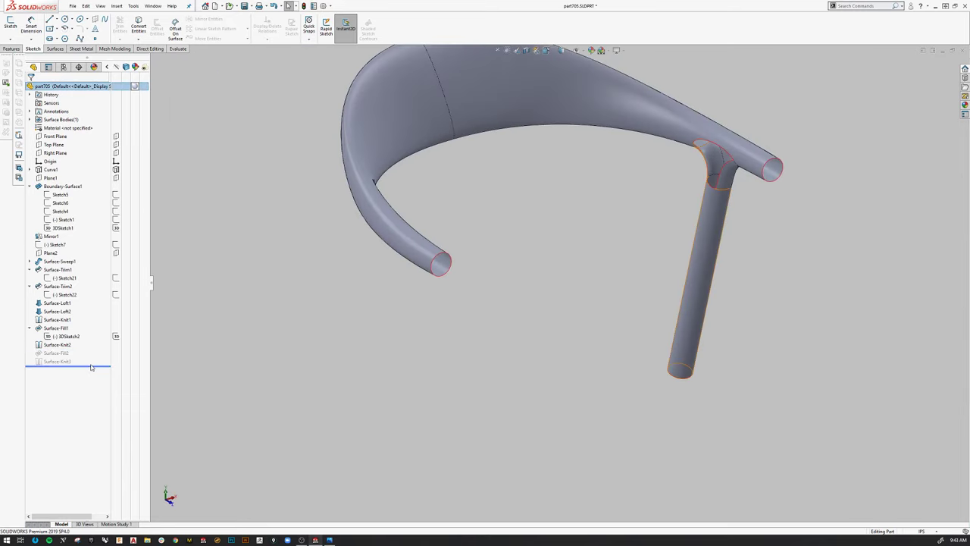
- Examine the filled leg-to-armrest junction in the Top view and from the outer side of the armrest
scroll(606, 254, down, 5)
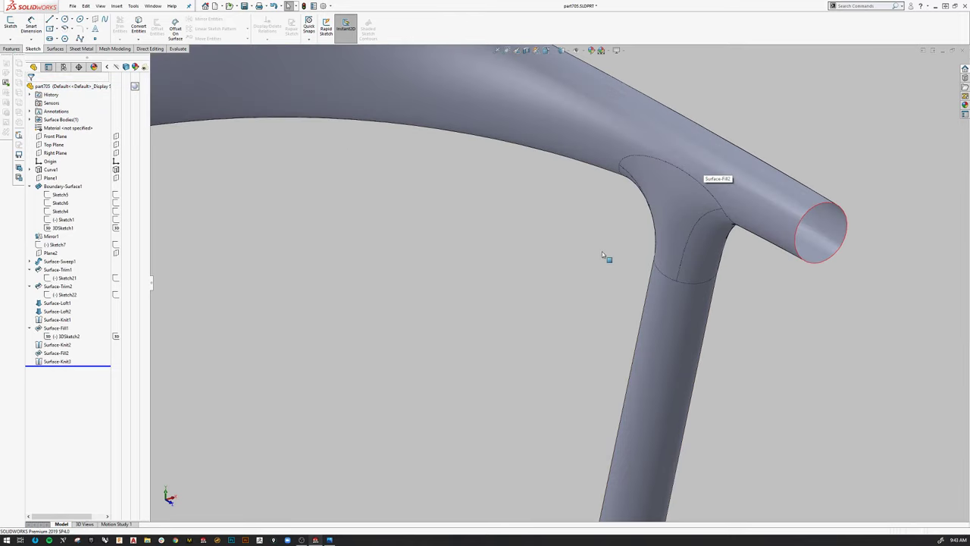
key(space)
click(620, 281)
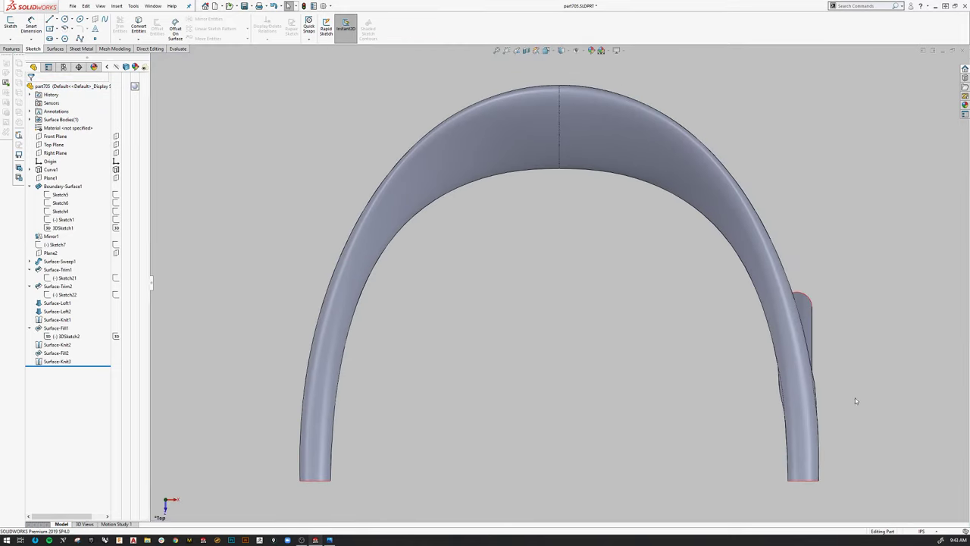
scroll(798, 407, down, 5)
middle_drag(710, 353, 425, 378)
scroll(656, 312, up, 3)
scroll(436, 364, down, 2)
scroll(567, 333, down, 3)
middle_drag(567, 334, 608, 319)
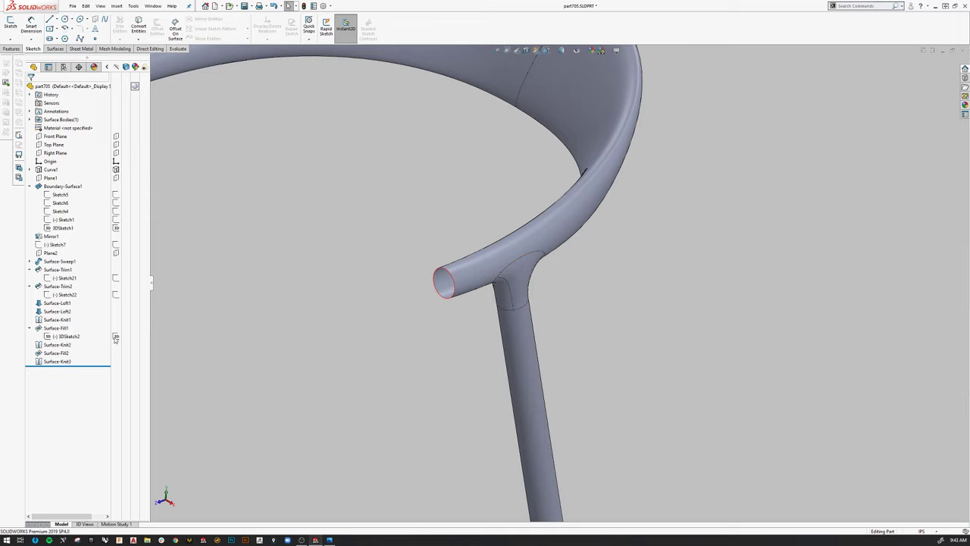
- Open 3DSketch2, the outer patch's constraint spline, to inspect its curve across the junction, and exit the sketch
scroll(546, 294, down, 6)
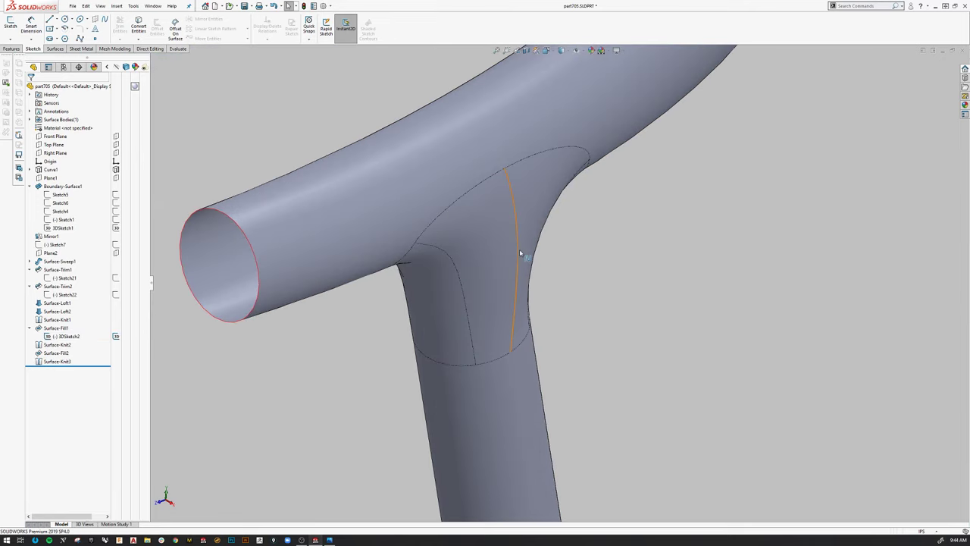
double_click(518, 253)
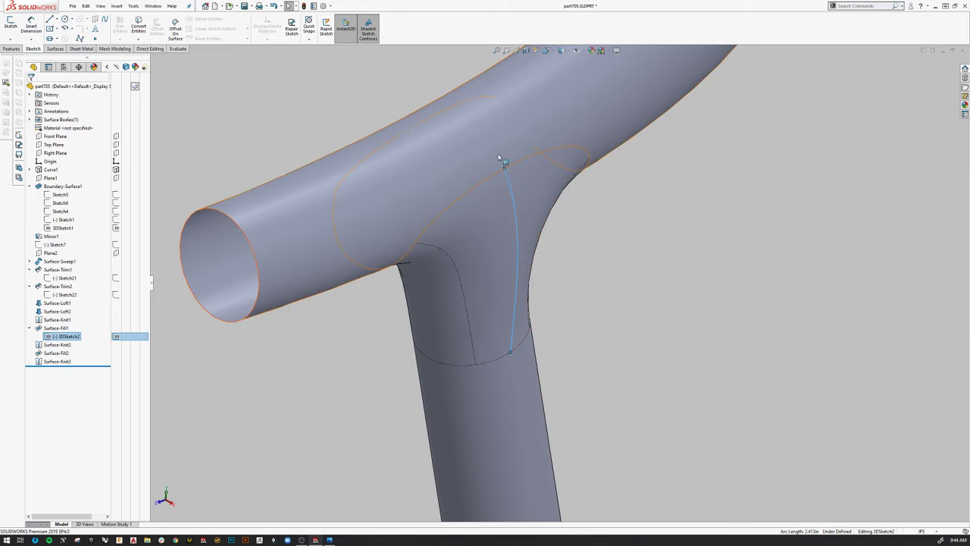
double_click(578, 284)
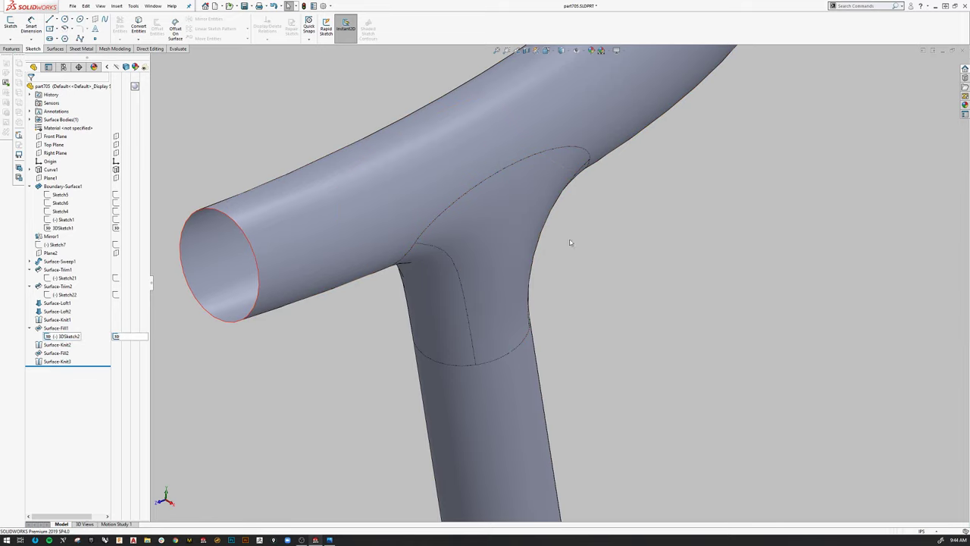
- Examine the junction's side profile in the Right view and its blend into the armrest from an angled view
middle_drag(556, 316, 553, 272)
key(space)
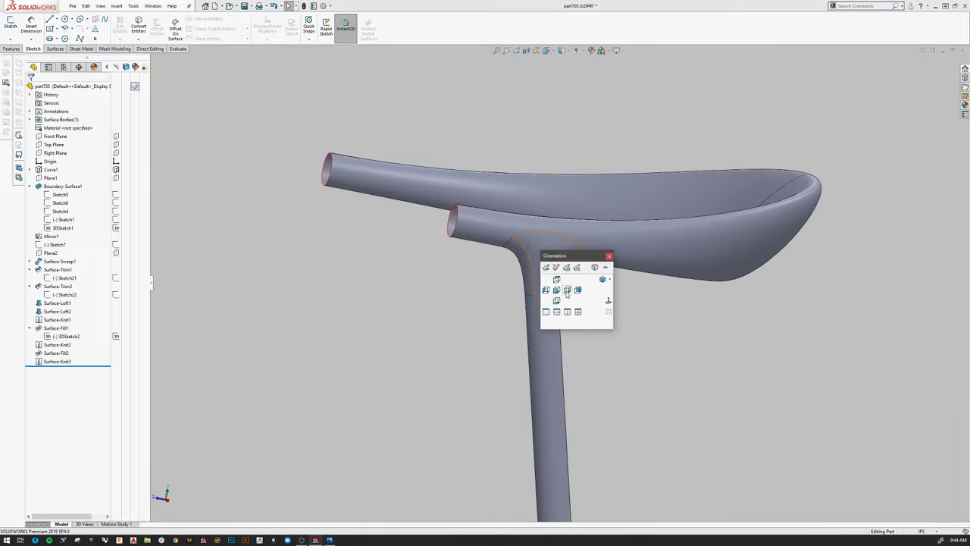
click(567, 291)
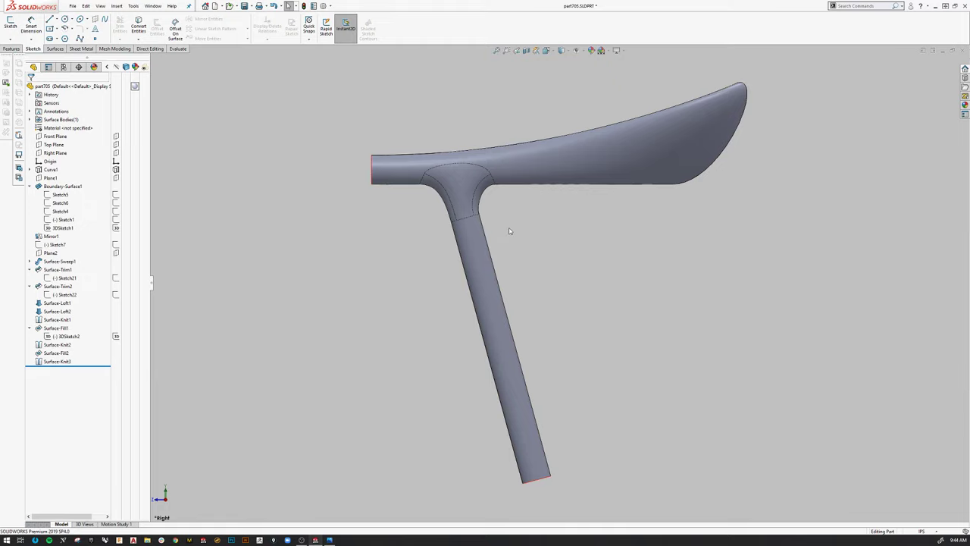
key(z)
scroll(511, 216, down, 1)
scroll(464, 214, down, 3)
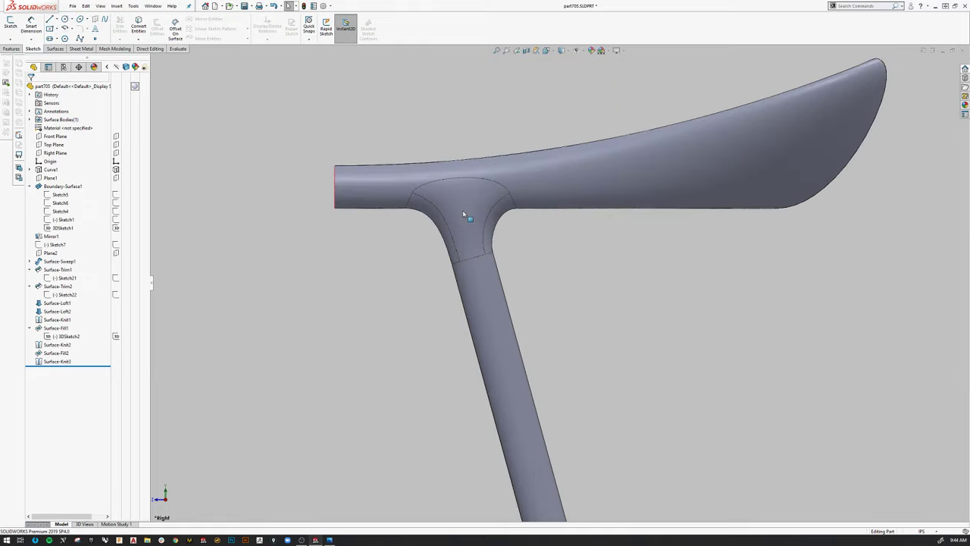
scroll(515, 261, up, 2)
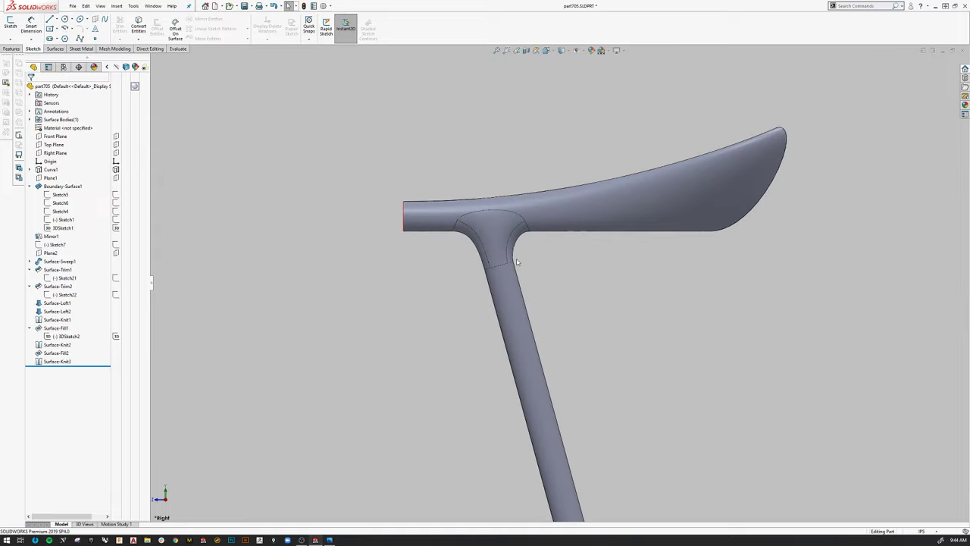
middle_drag(558, 269, 576, 333)
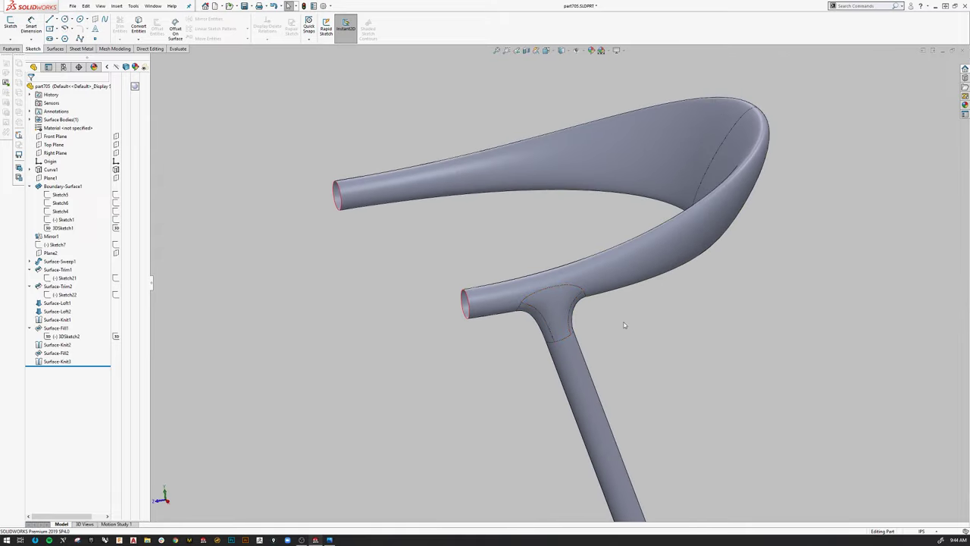